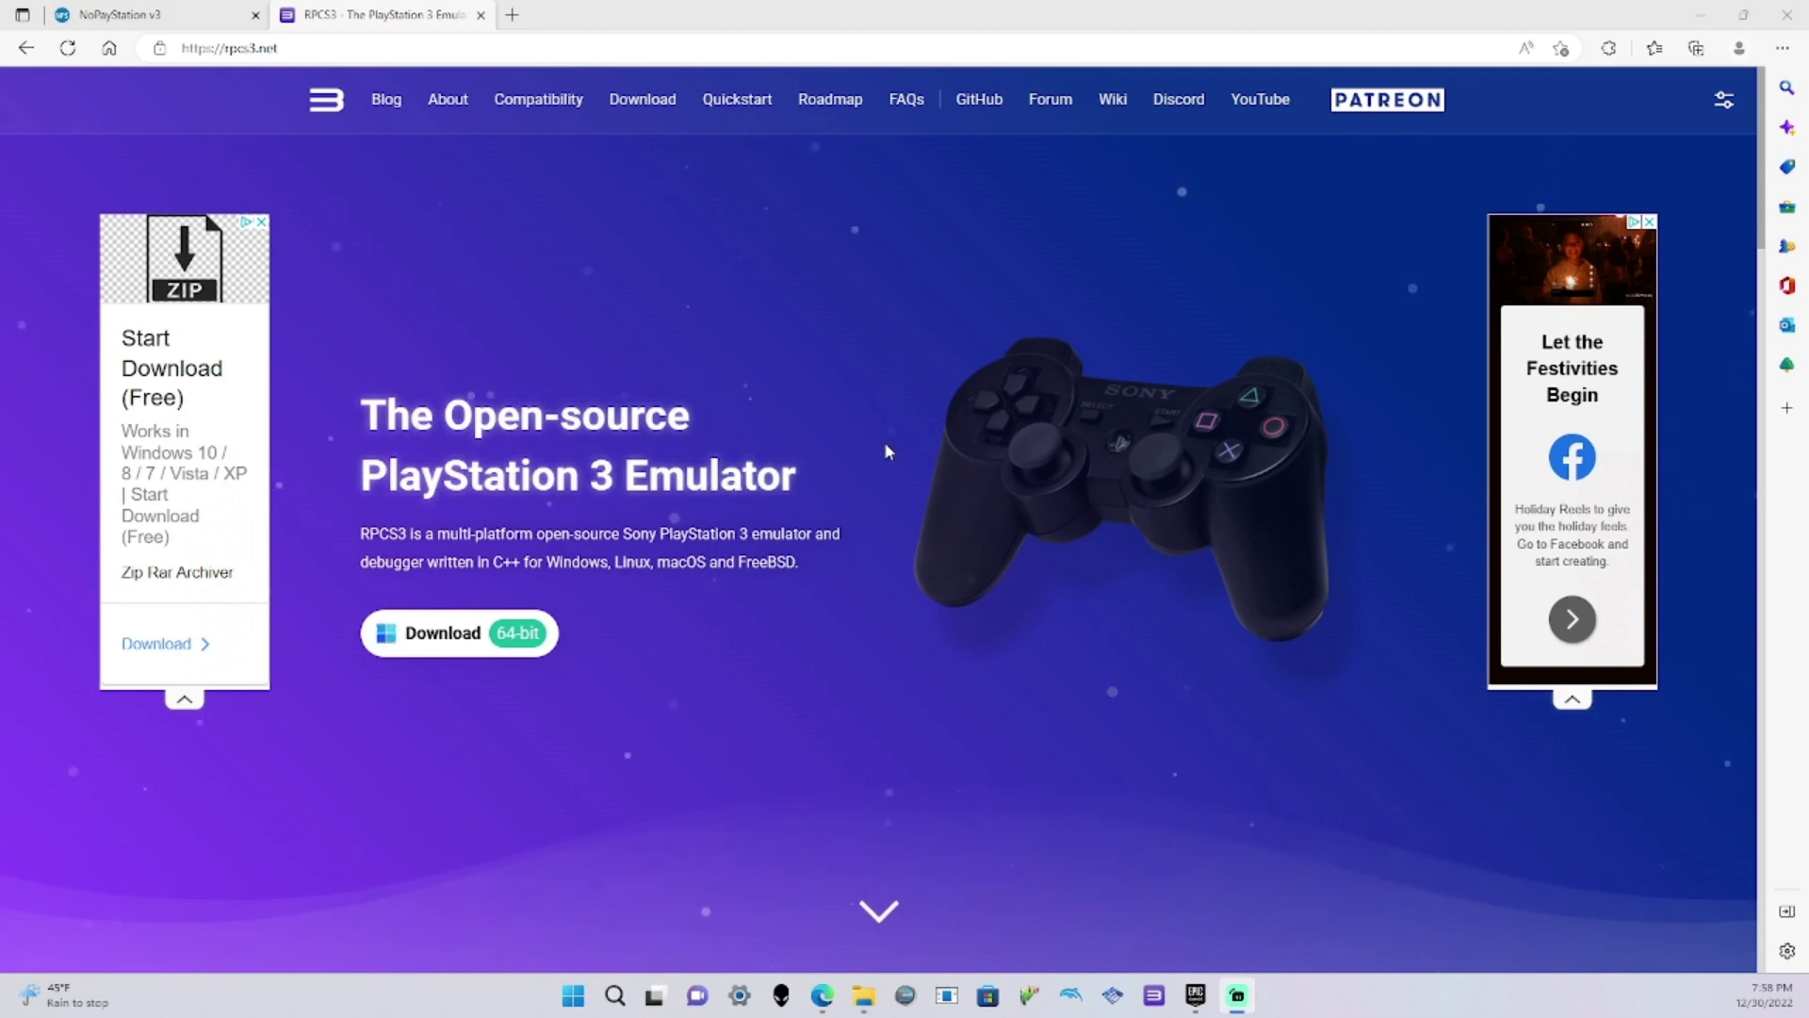
Open the RPCS3 download page and look over the Windows build
{"action": "left_click", "coordinate": [641, 101]}
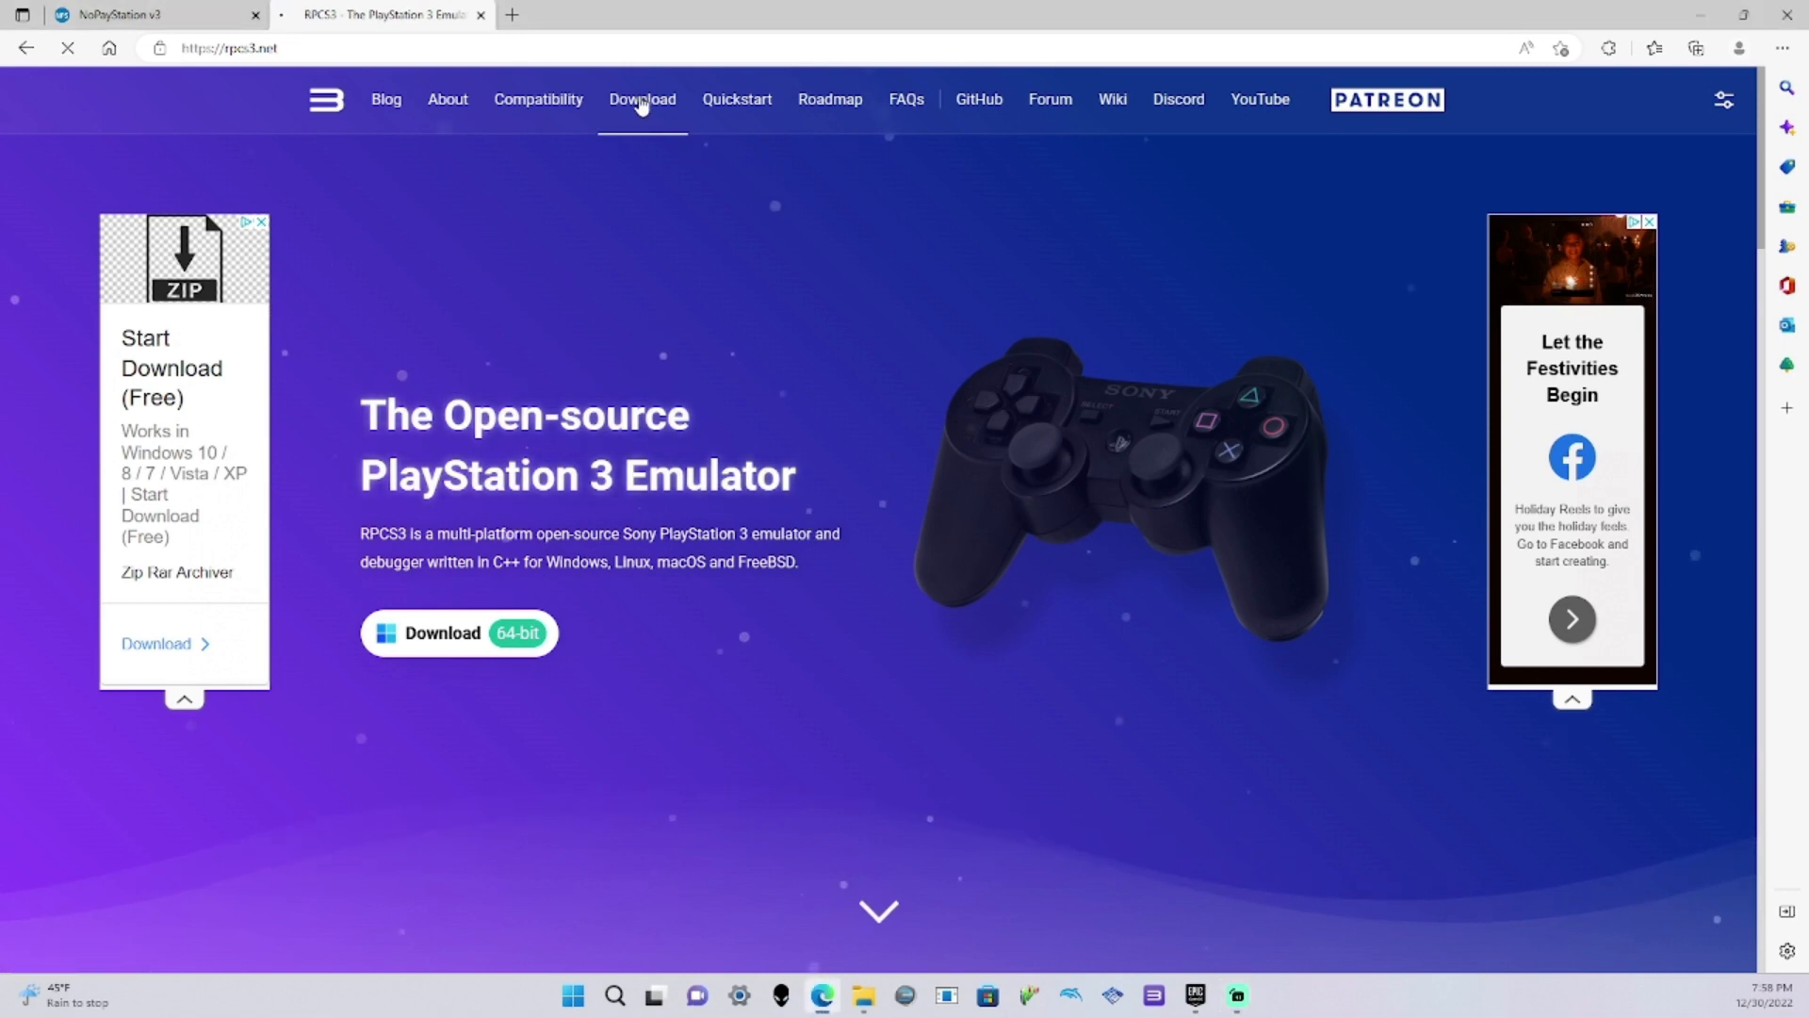
{"action": "scroll", "coordinate": [461, 293], "scroll_direction": "down", "scroll_amount": 4}
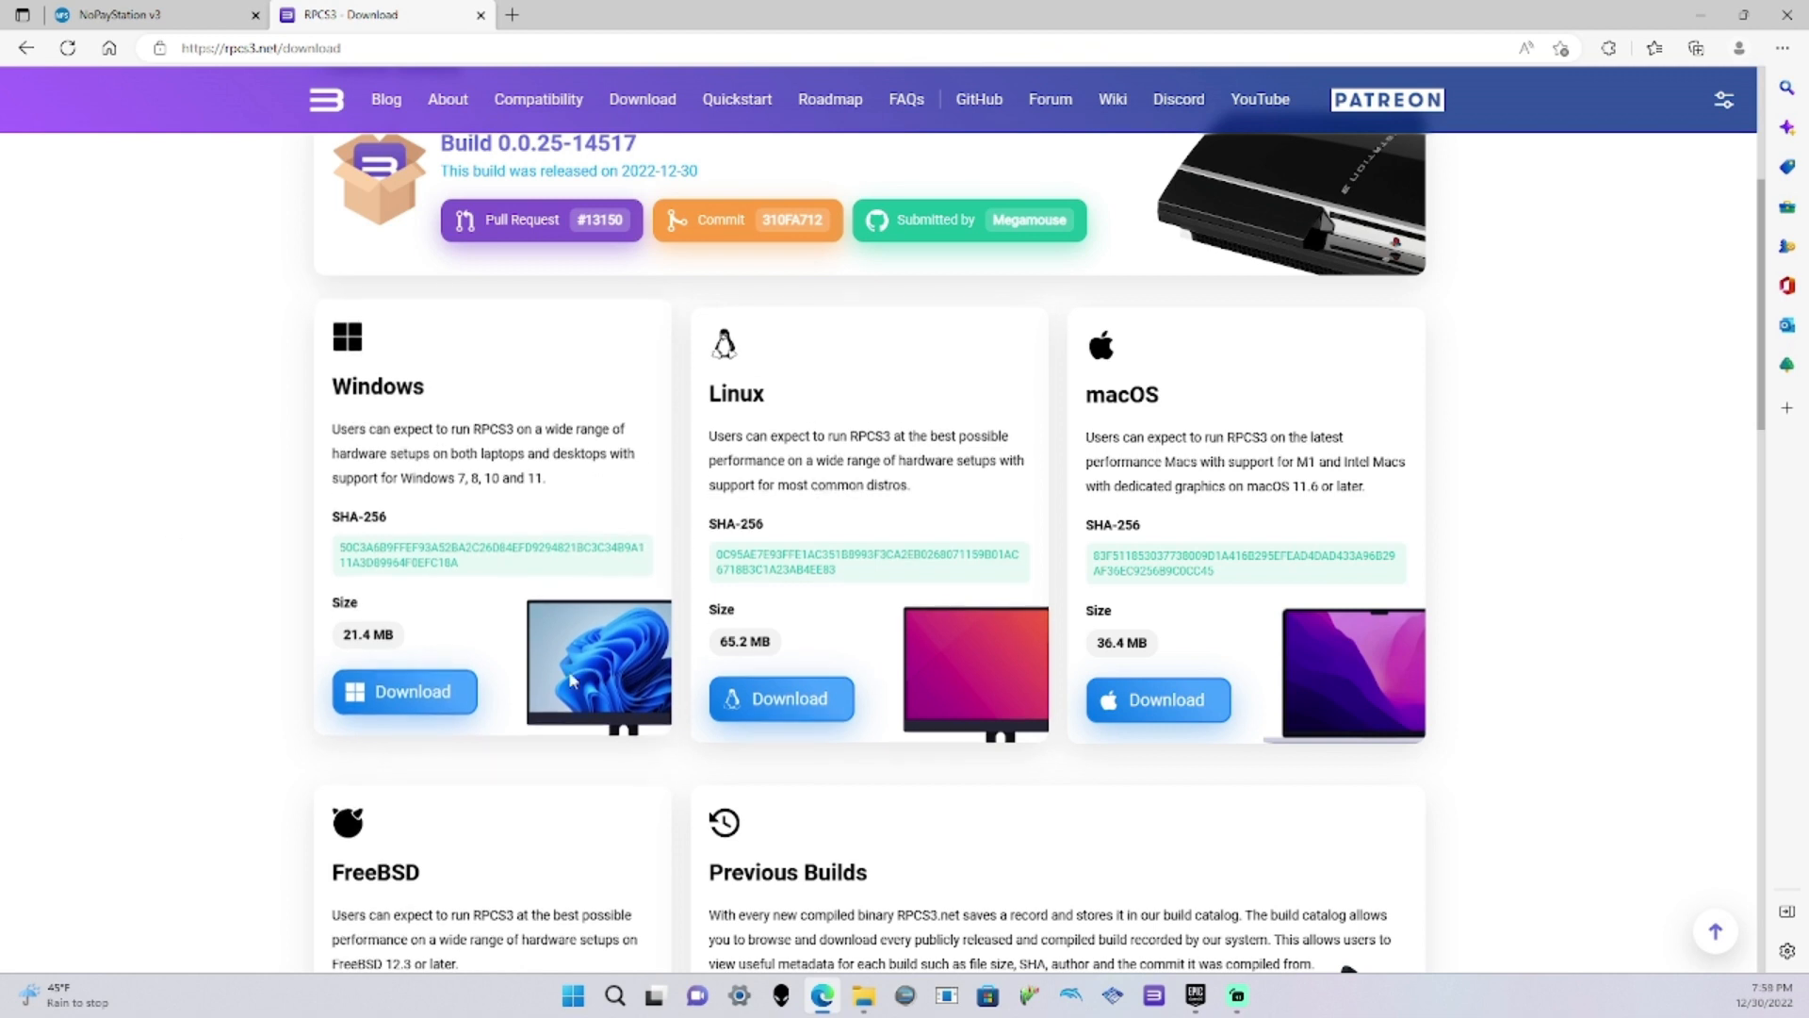
Switch to File Explorer and look through the rpcs3-v0.0.25-14504-4def7f14_win64 folder inside ps3 emulator on Gaming Drive (D:)
{"action": "left_click", "coordinate": [863, 995]}
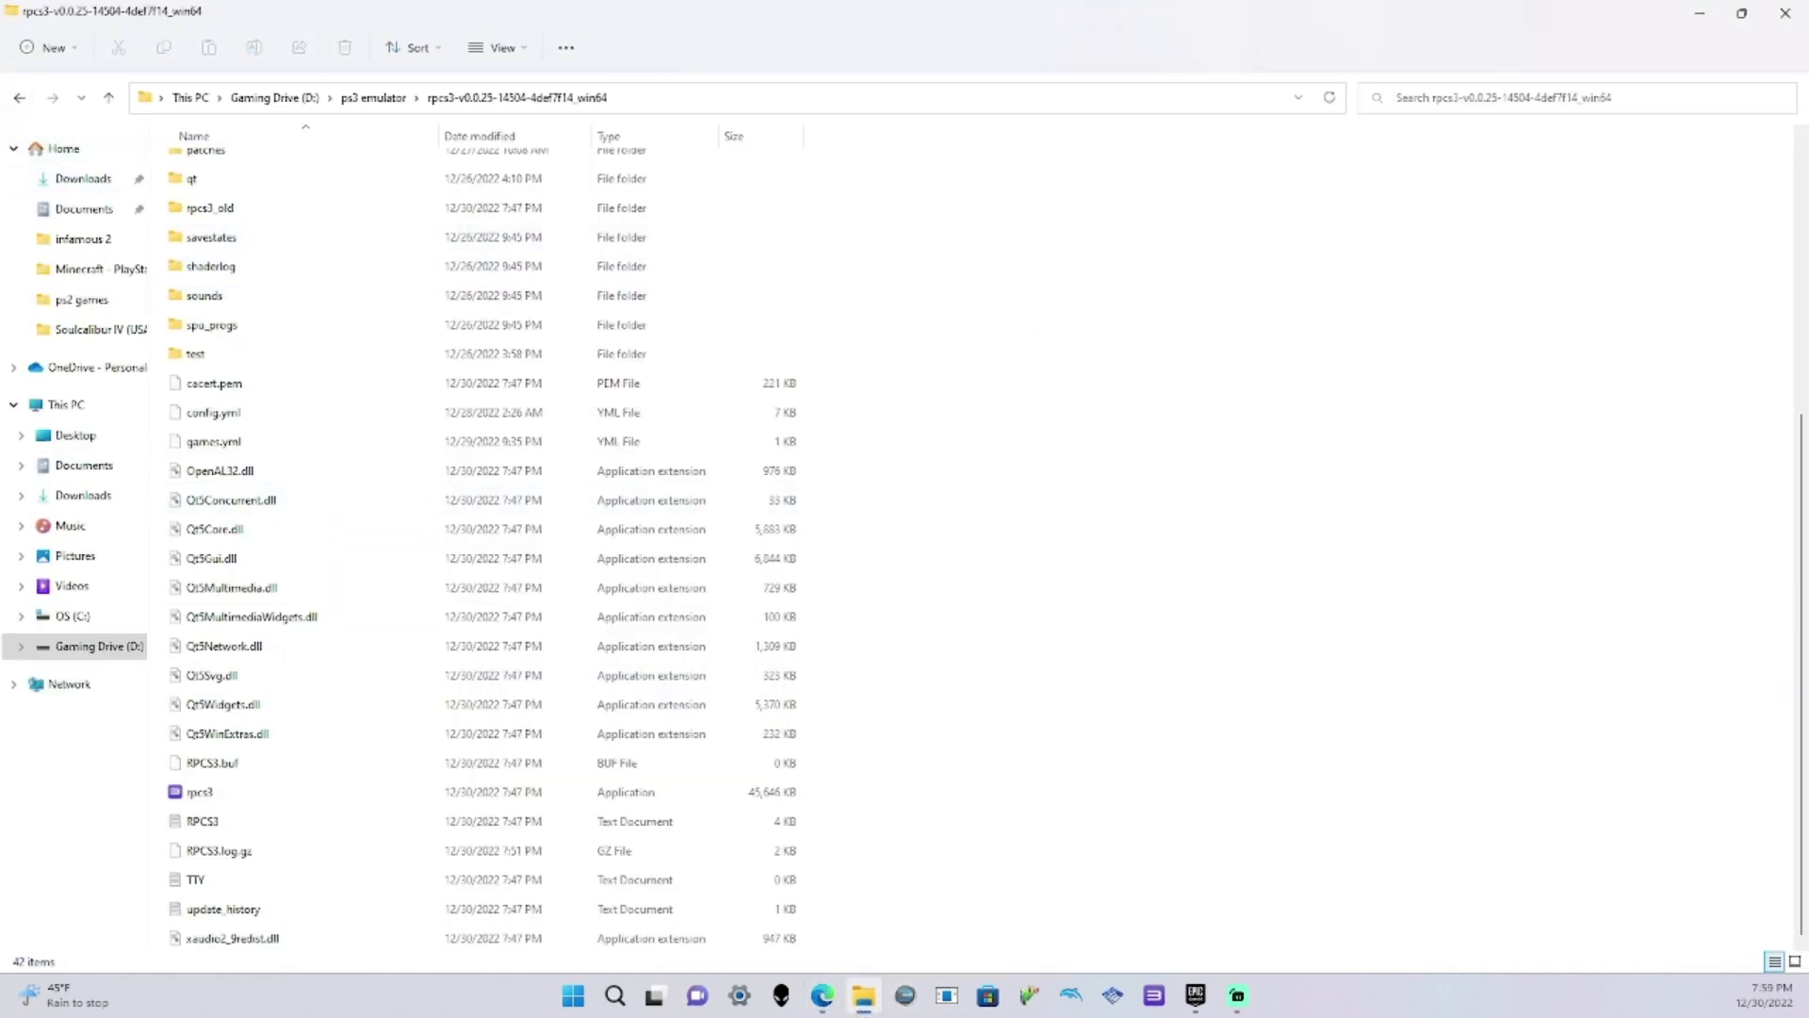
{"action": "left_click", "coordinate": [19, 97]}
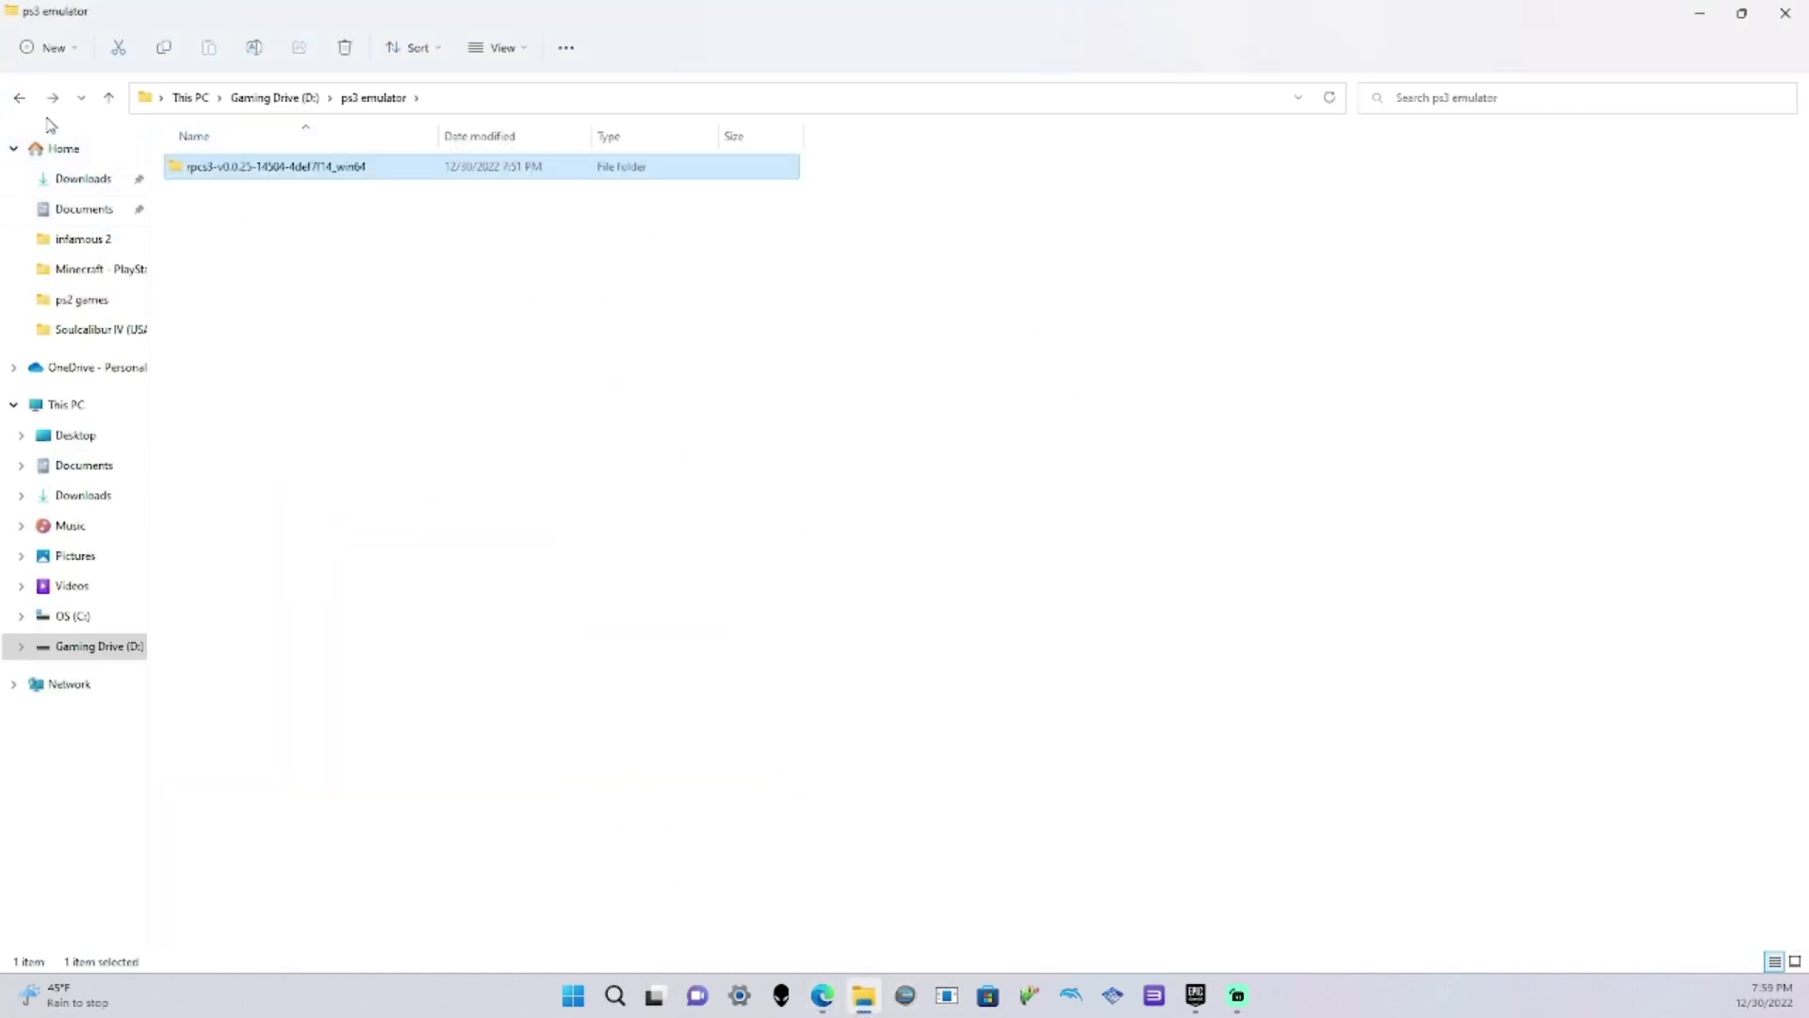
{"action": "left_click", "coordinate": [19, 97]}
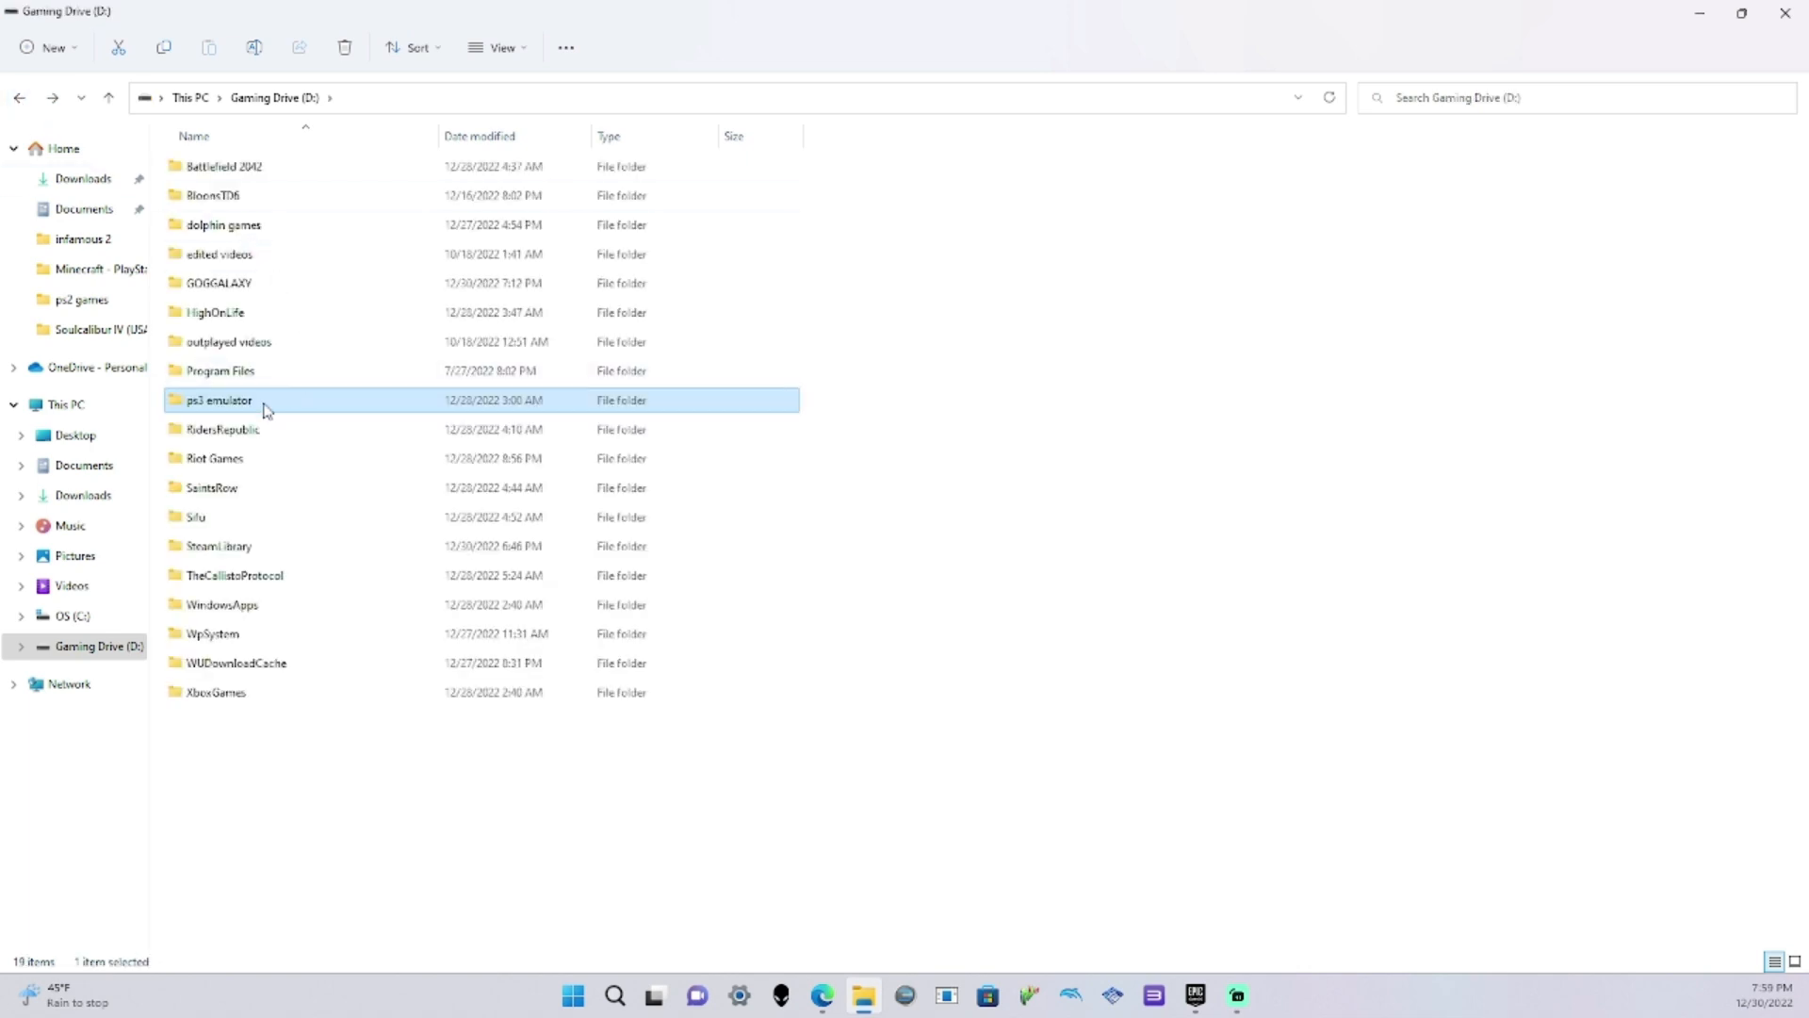
{"action": "double_click", "coordinate": [266, 407]}
{"action": "left_click", "coordinate": [358, 176]}
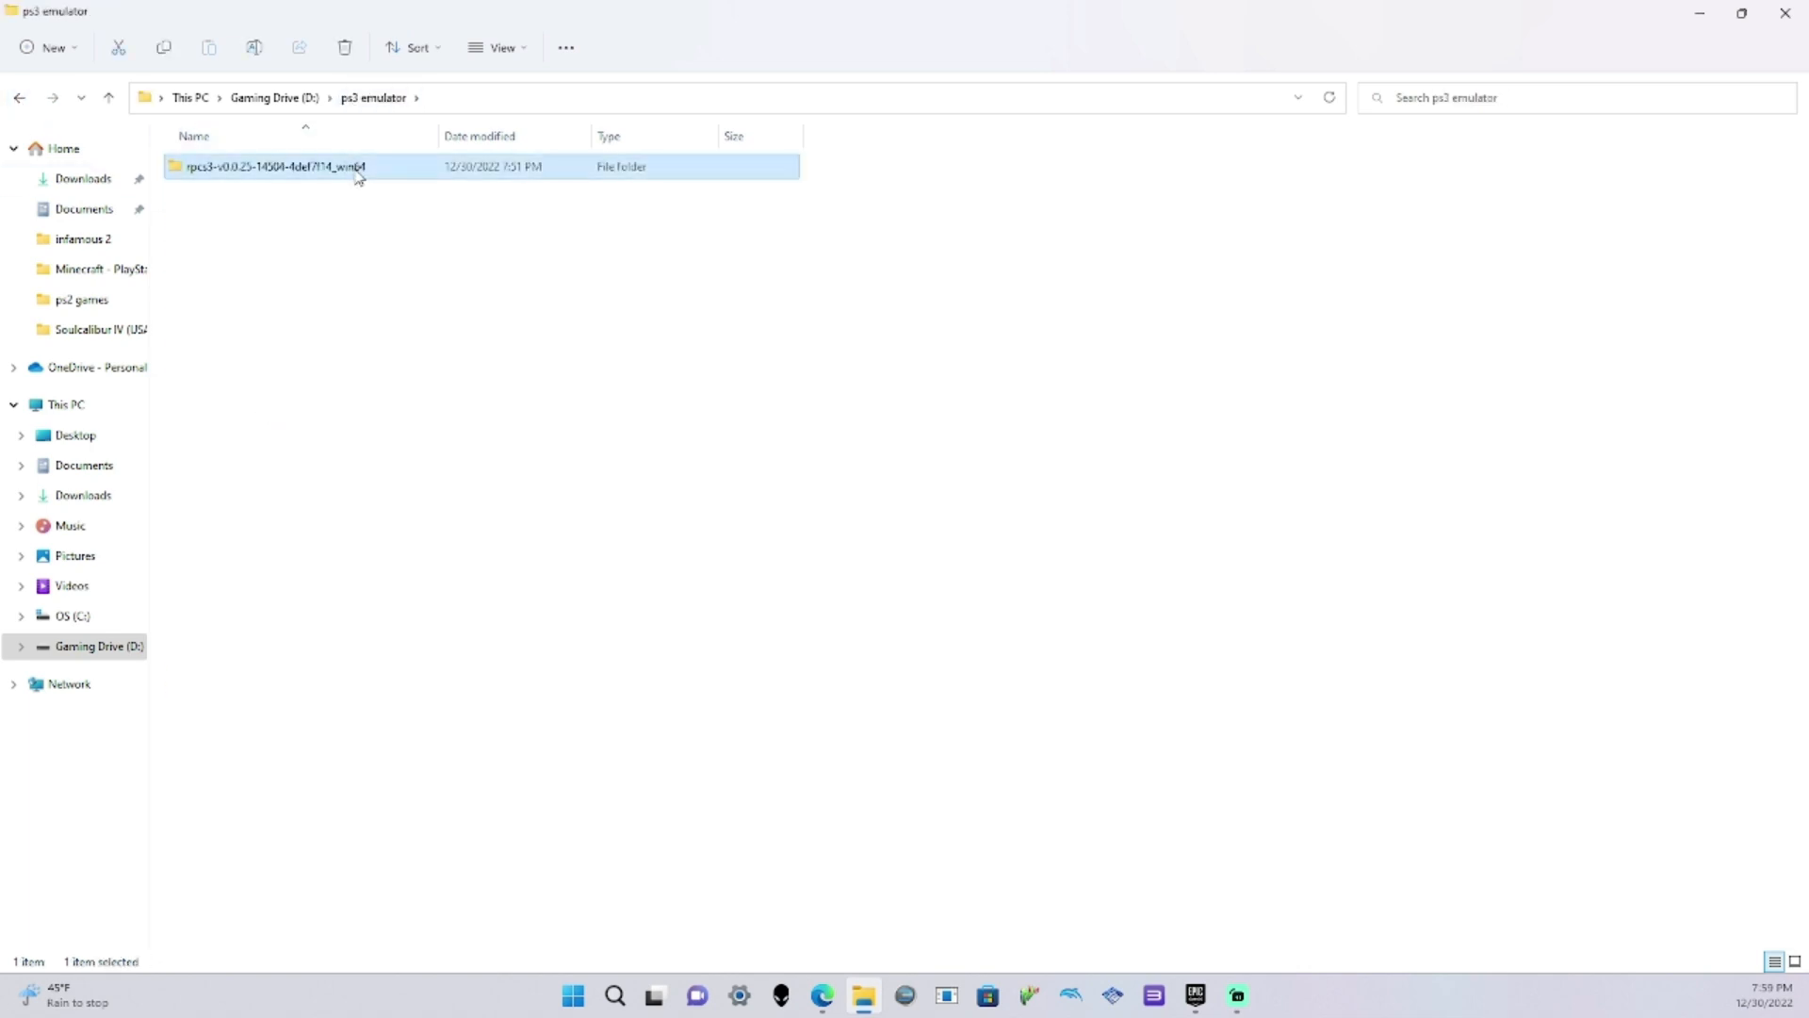
{"action": "double_click", "coordinate": [358, 176]}
{"action": "scroll", "coordinate": [477, 829], "scroll_direction": "down", "scroll_amount": 8}
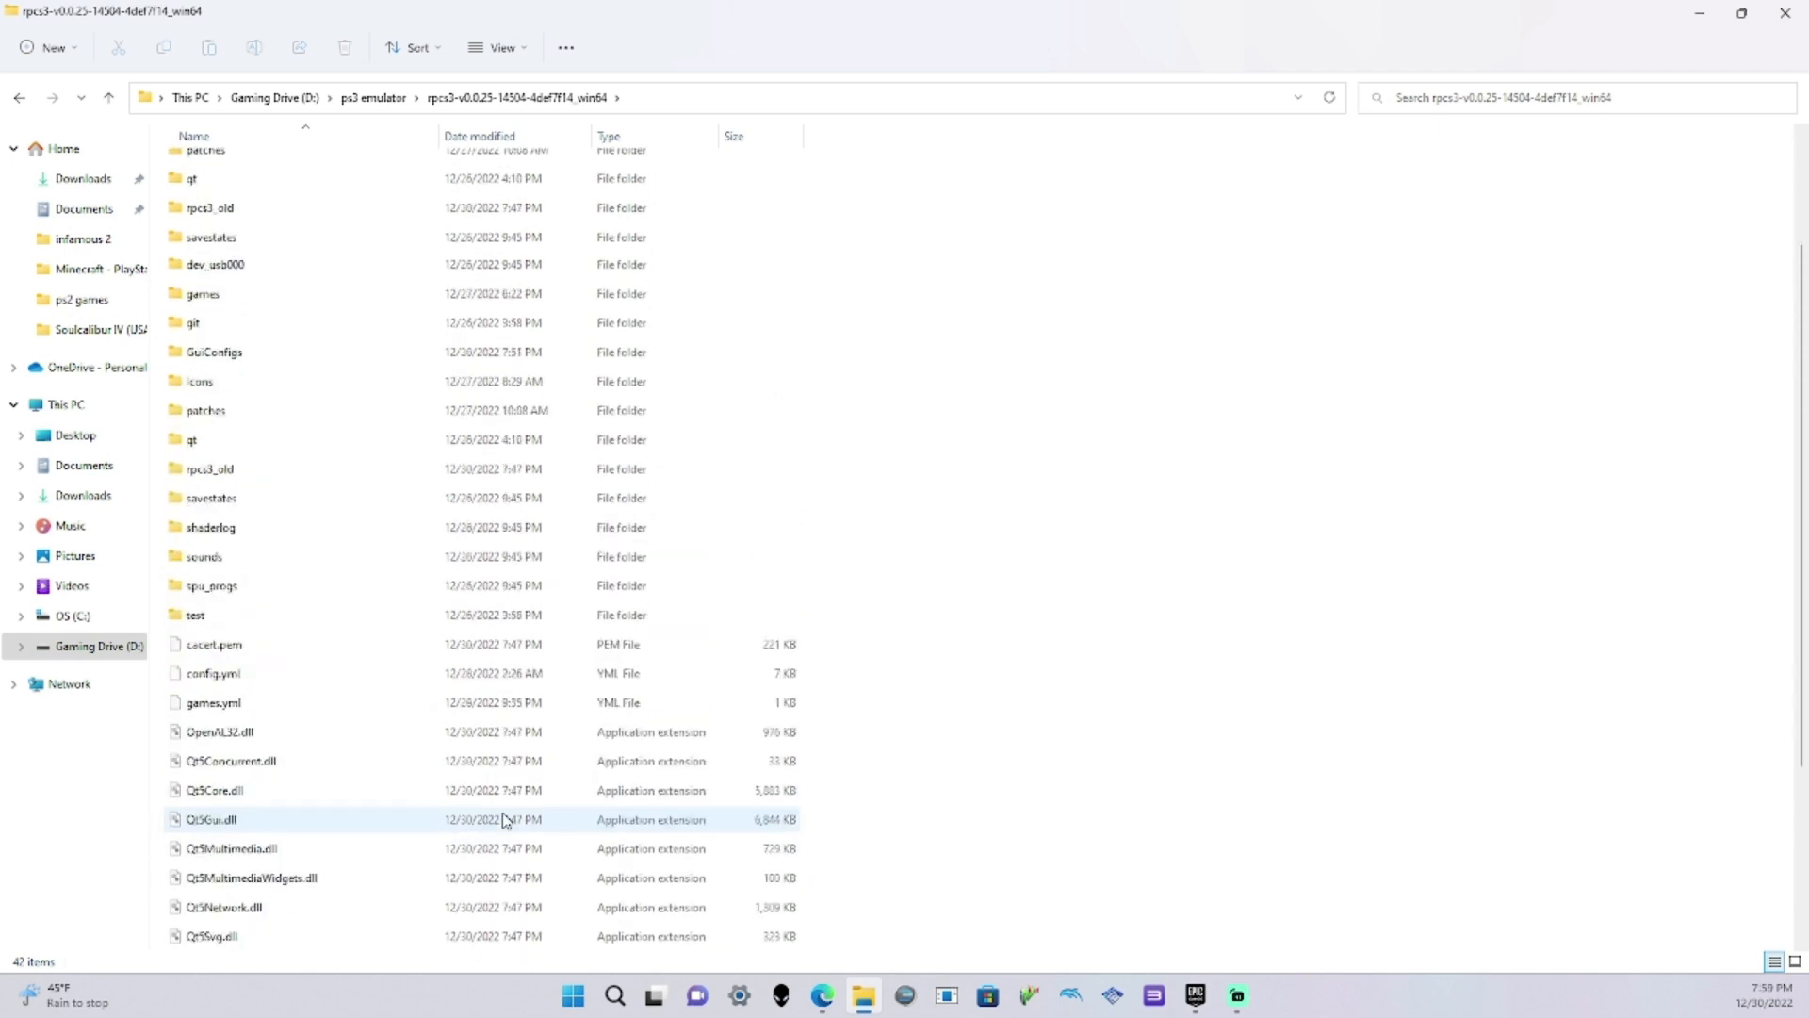
{"action": "scroll", "coordinate": [505, 820], "scroll_direction": "up", "scroll_amount": 2}
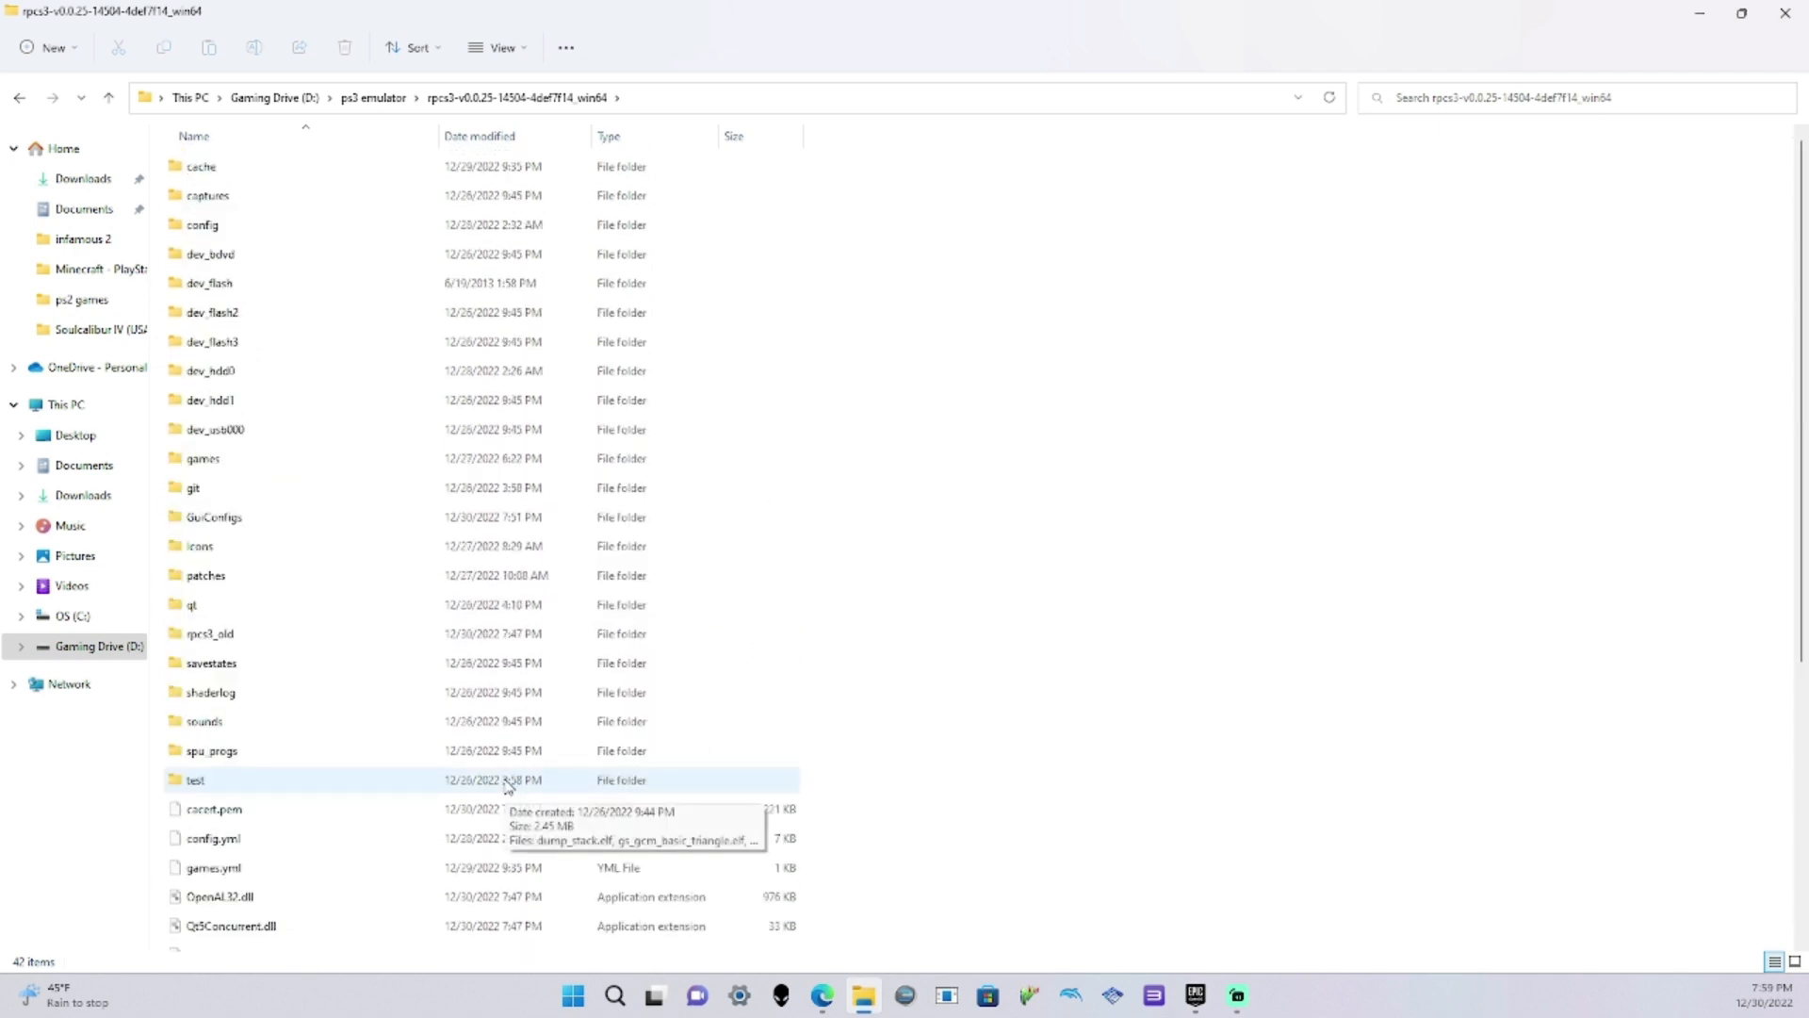
{"action": "left_click", "coordinate": [1698, 13]}
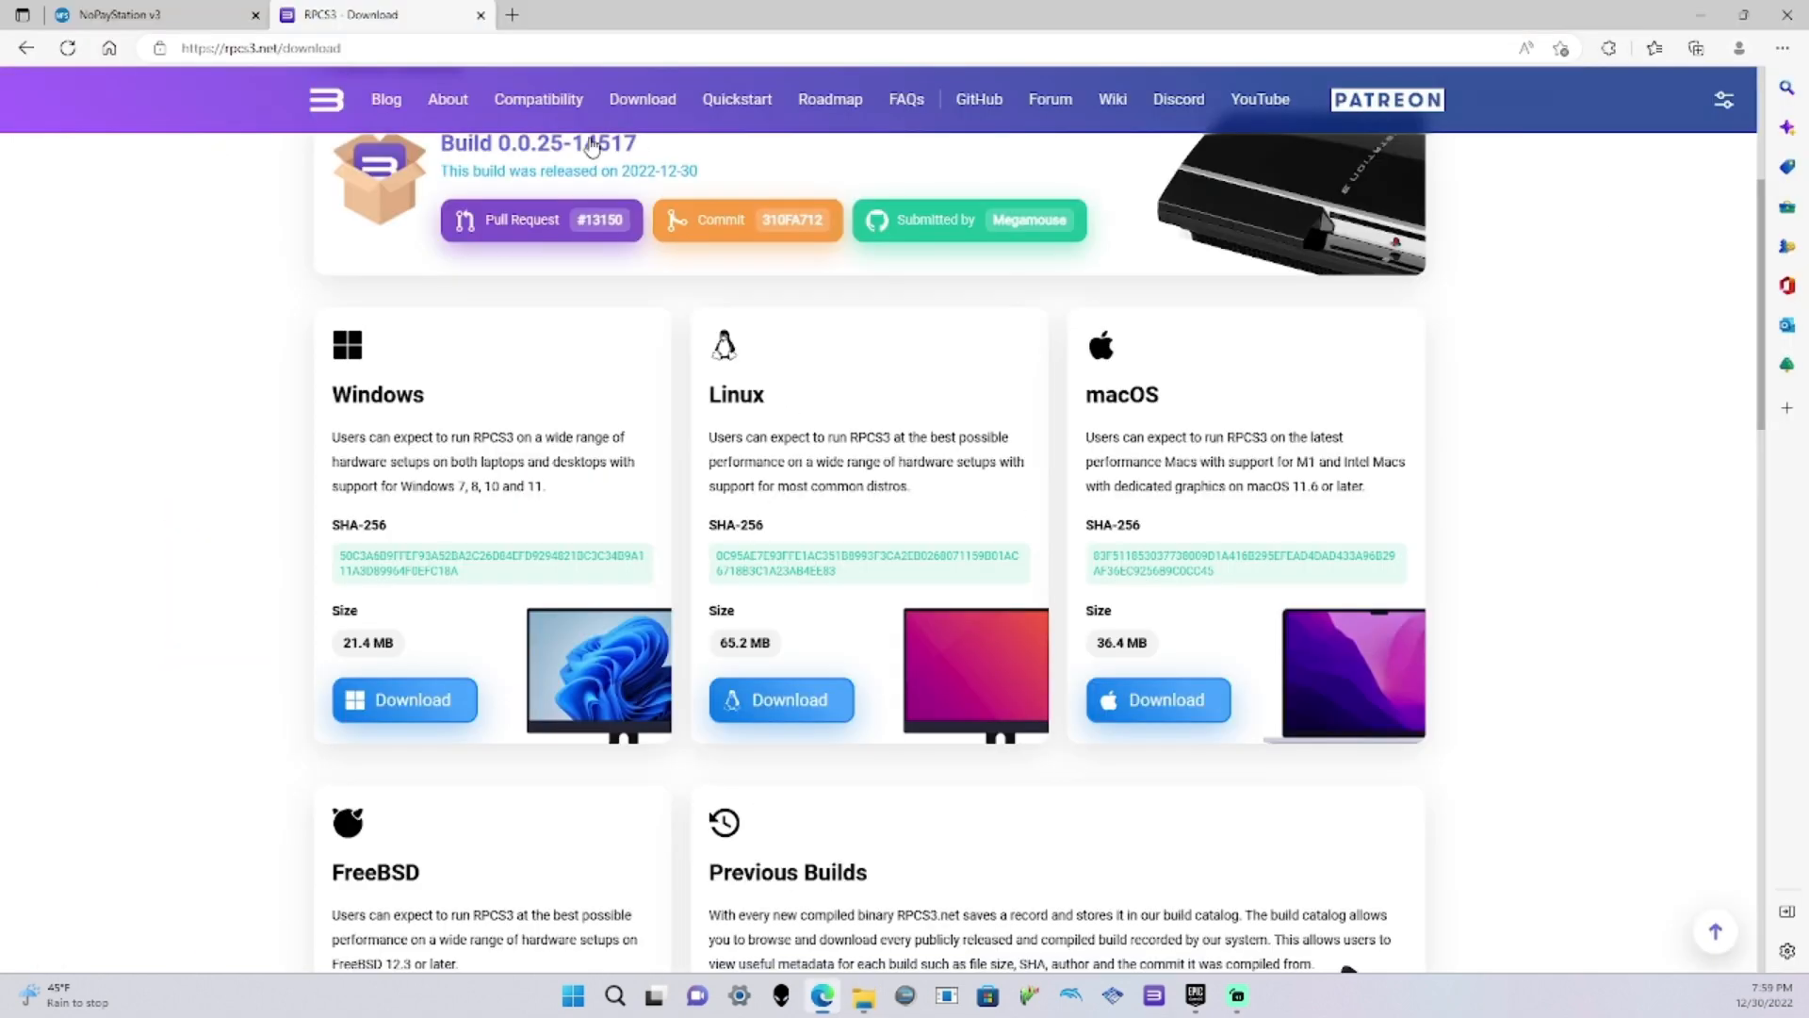
Open the RPCS3 Quickstart page and review the Software Requirements section with the PlayStation 3 System Software link
{"action": "left_click", "coordinate": [737, 98]}
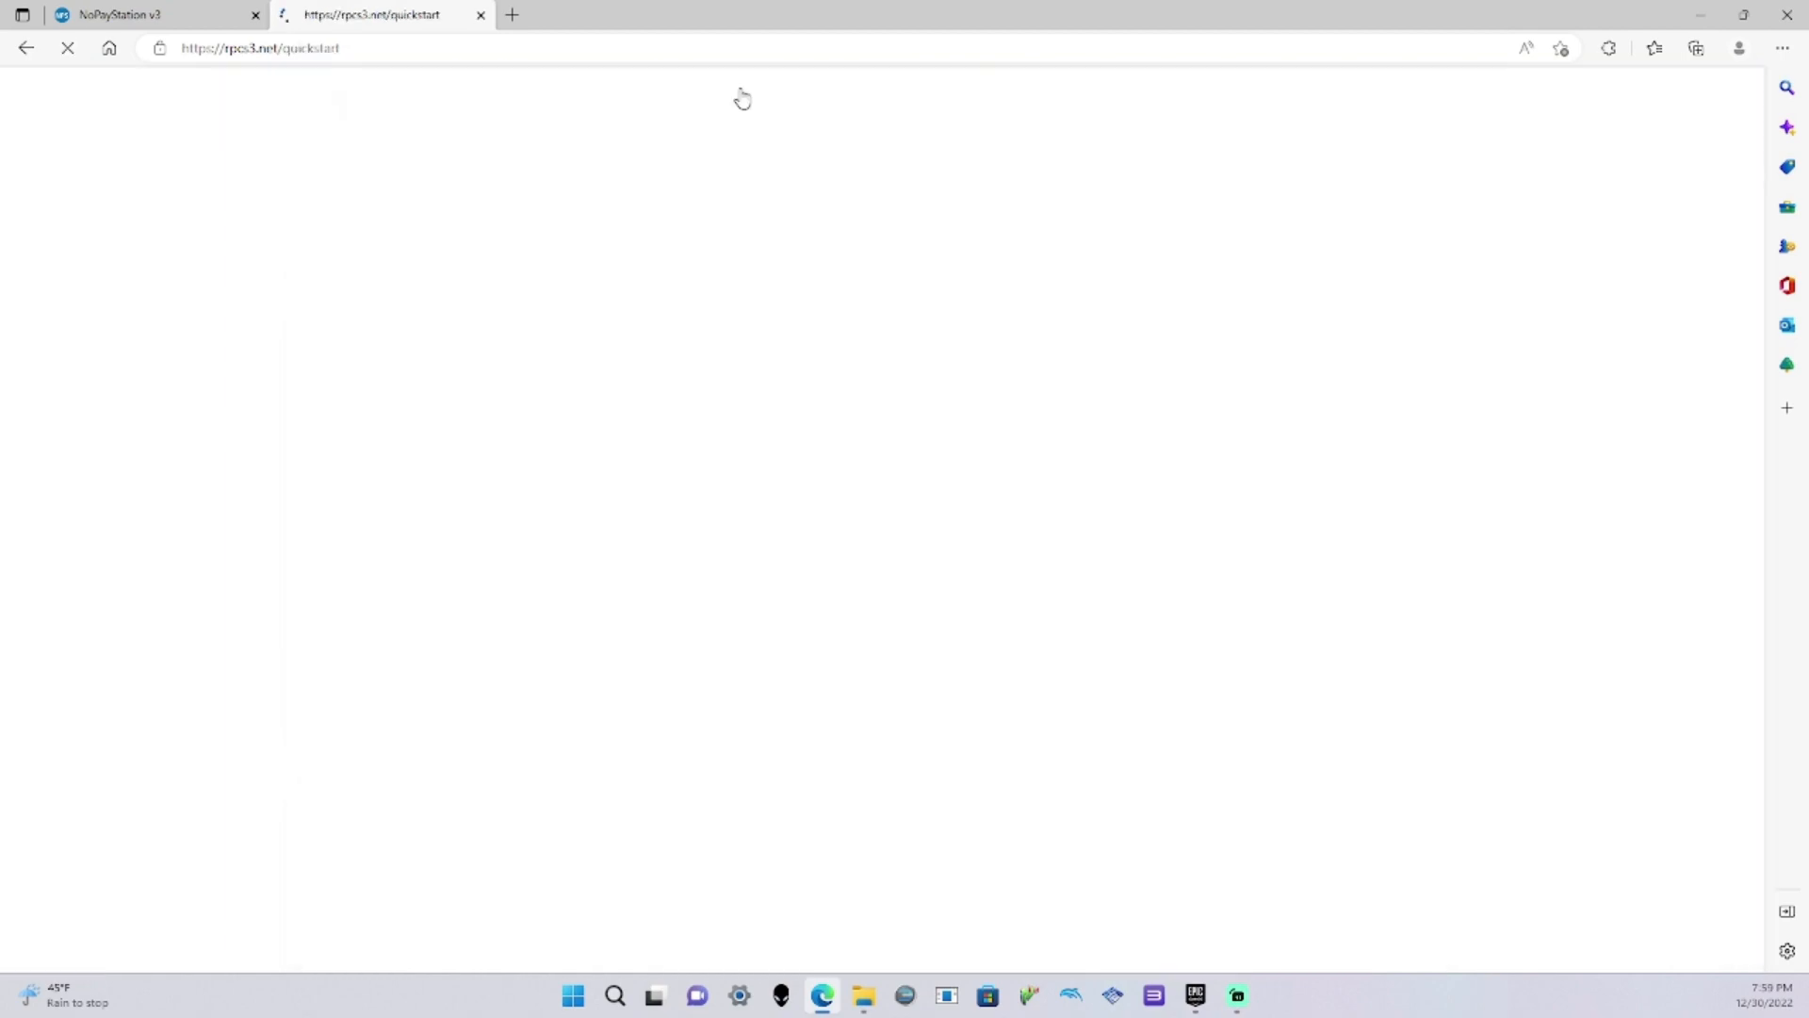
{"action": "scroll", "coordinate": [889, 594], "scroll_direction": "down", "scroll_amount": 15}
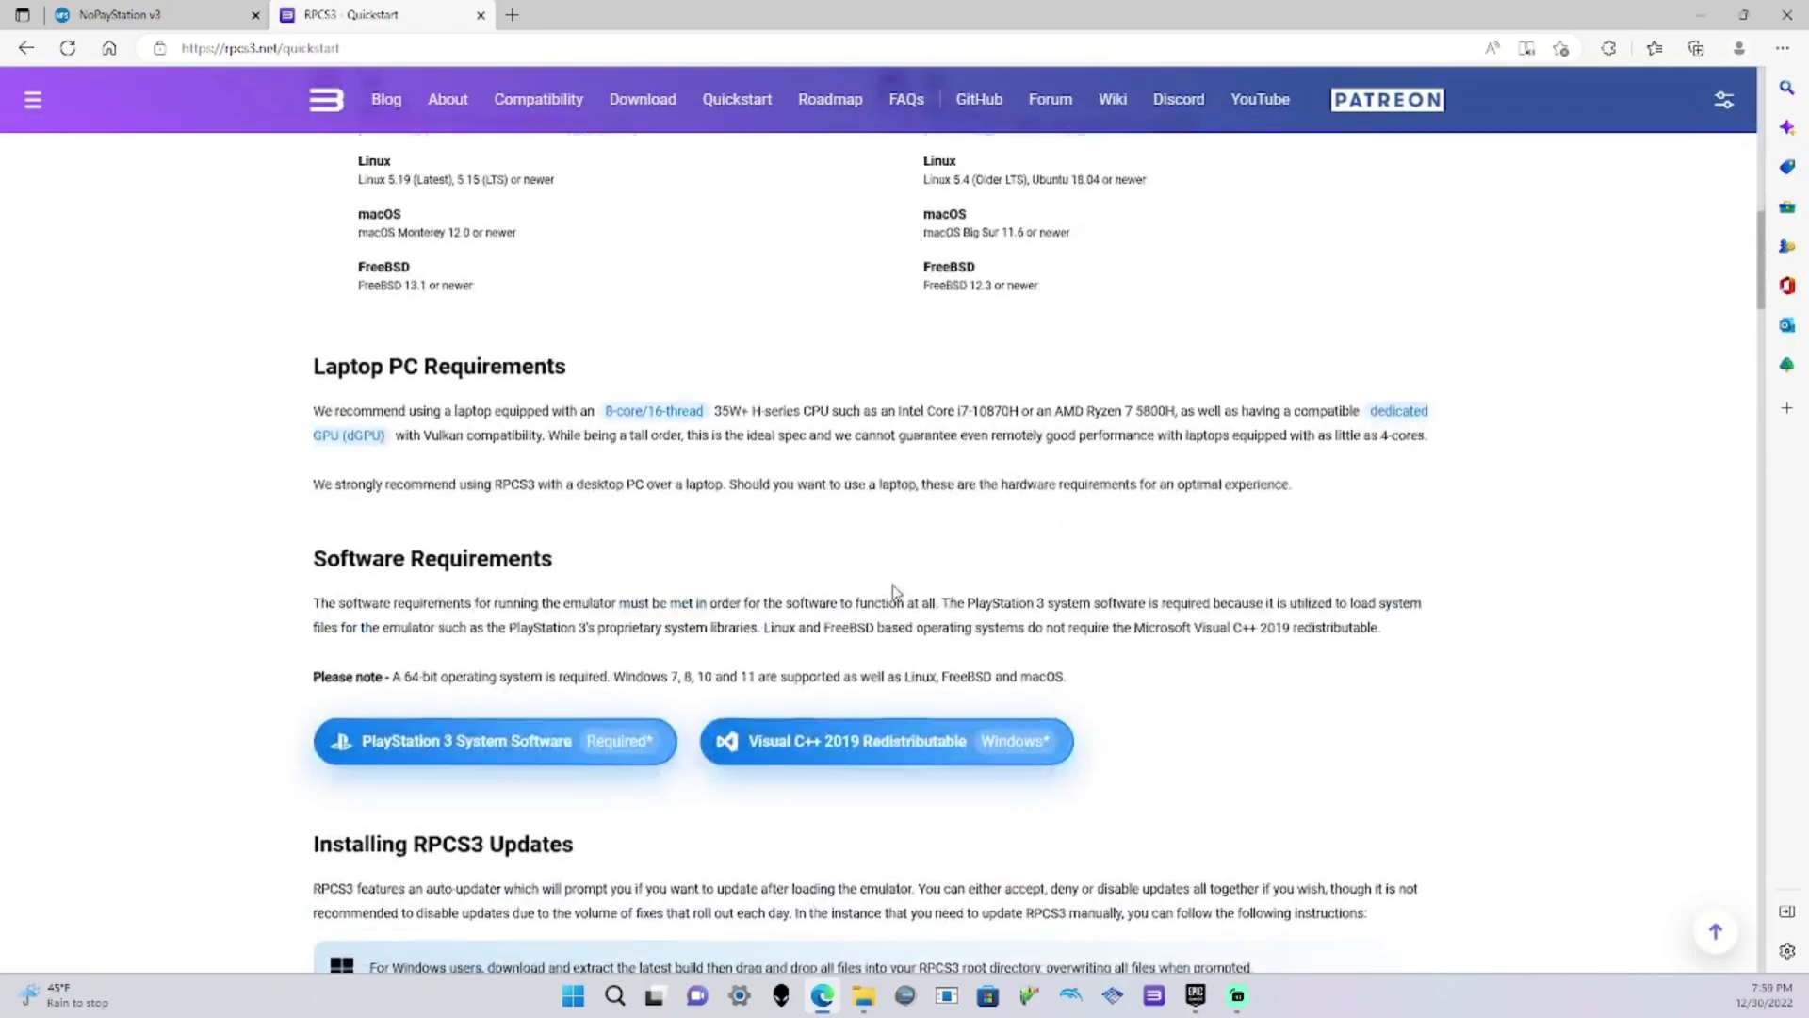
{"action": "scroll", "coordinate": [826, 494], "scroll_direction": "up", "scroll_amount": 10}
Switch to the NoPayStation site, go to page 2 of the US PS3 games and open the Attack on Titan details
{"action": "left_click", "coordinate": [200, 11]}
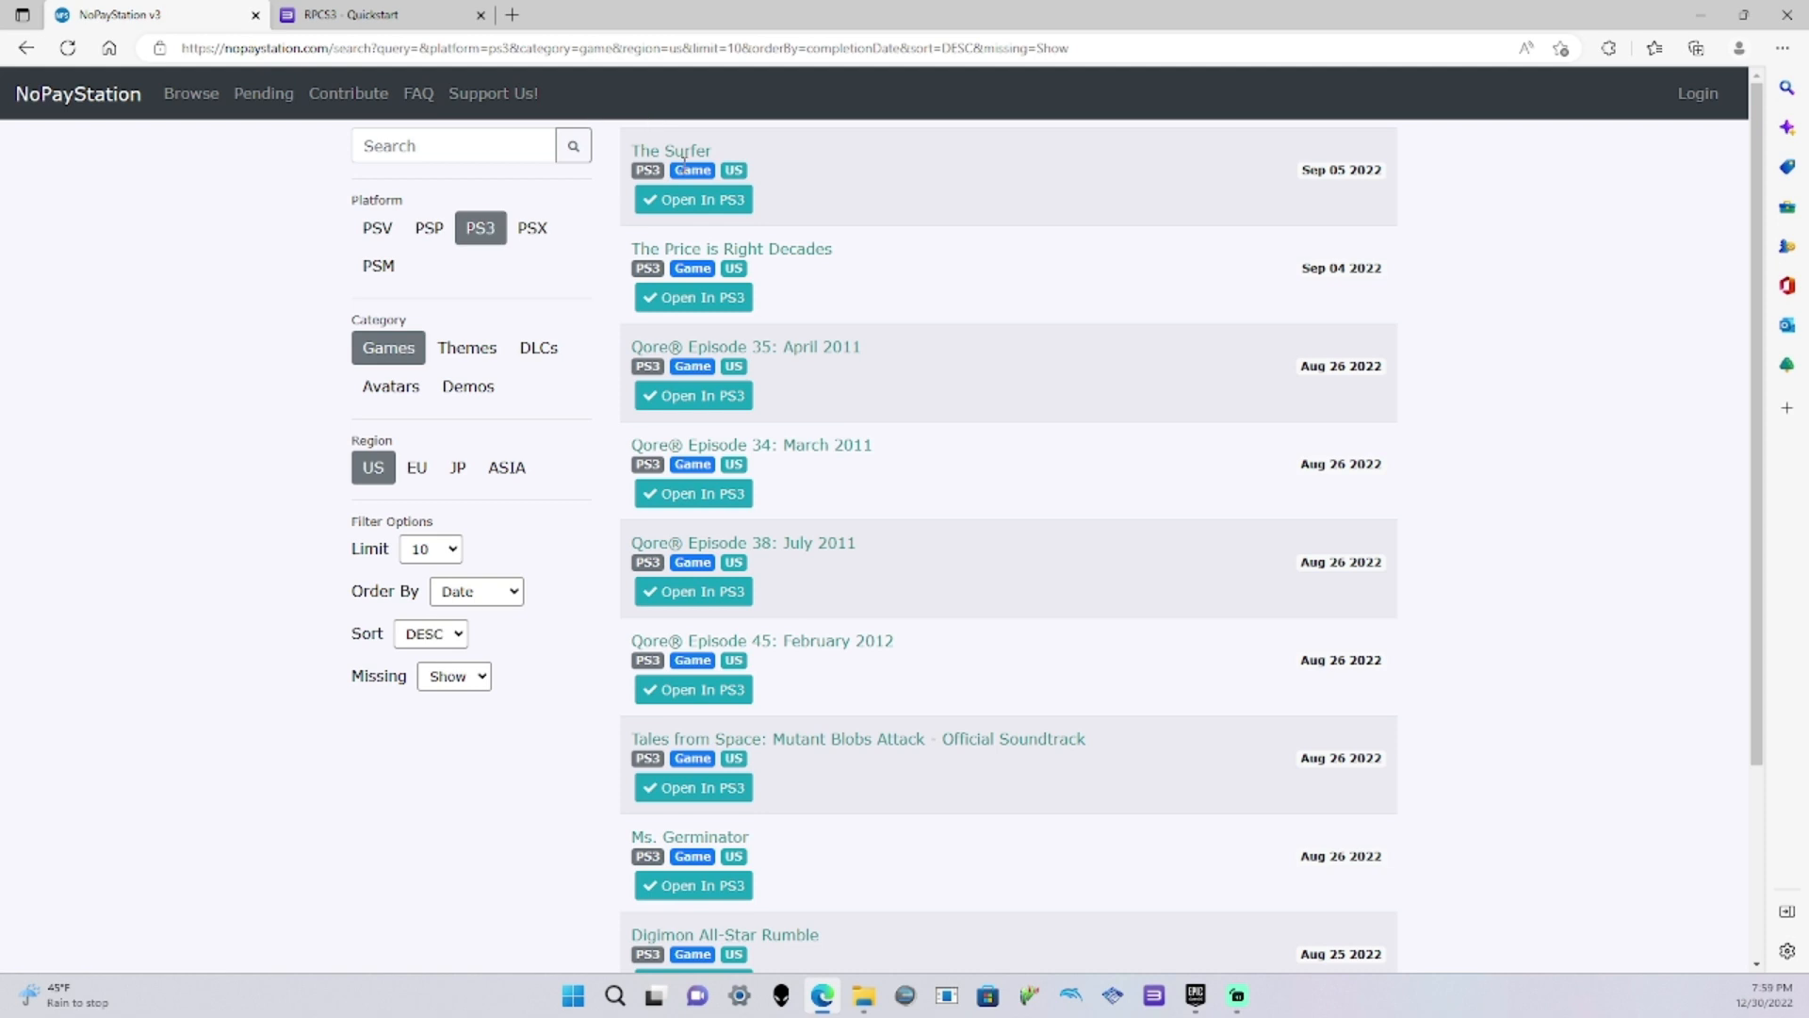
{"action": "scroll", "coordinate": [797, 438], "scroll_direction": "down", "scroll_amount": 3}
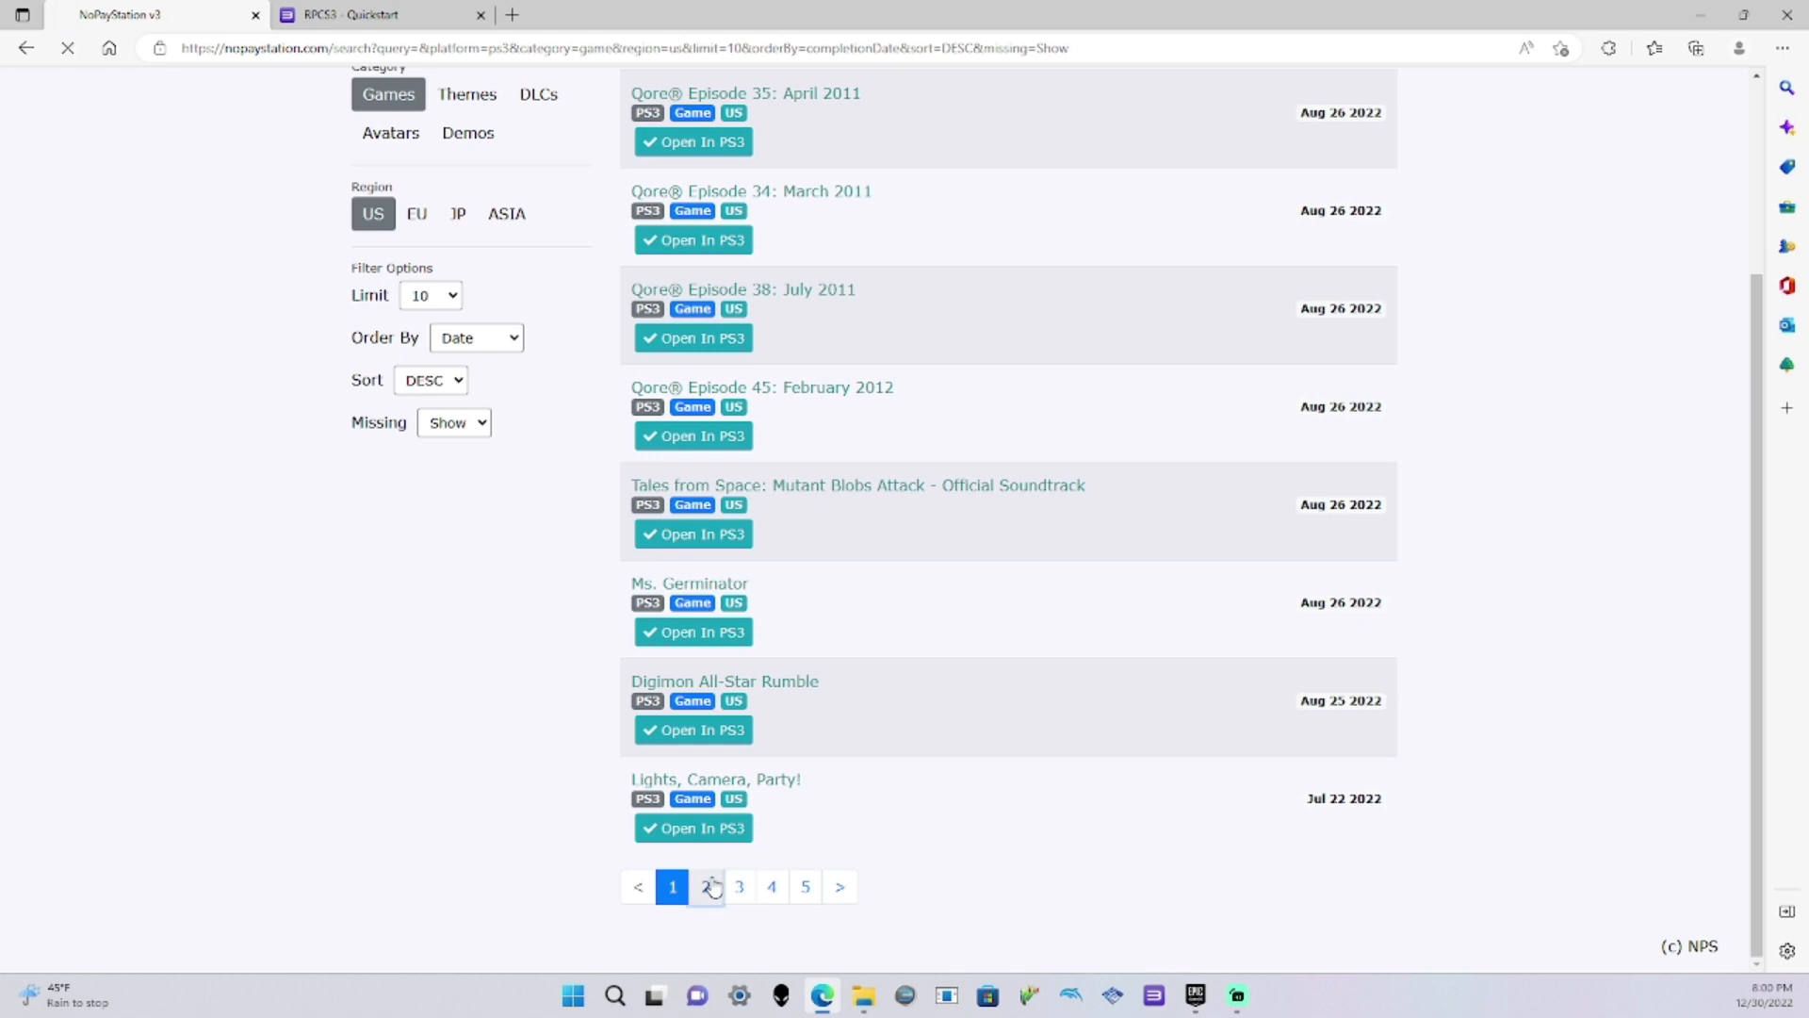
{"action": "left_click", "coordinate": [707, 885]}
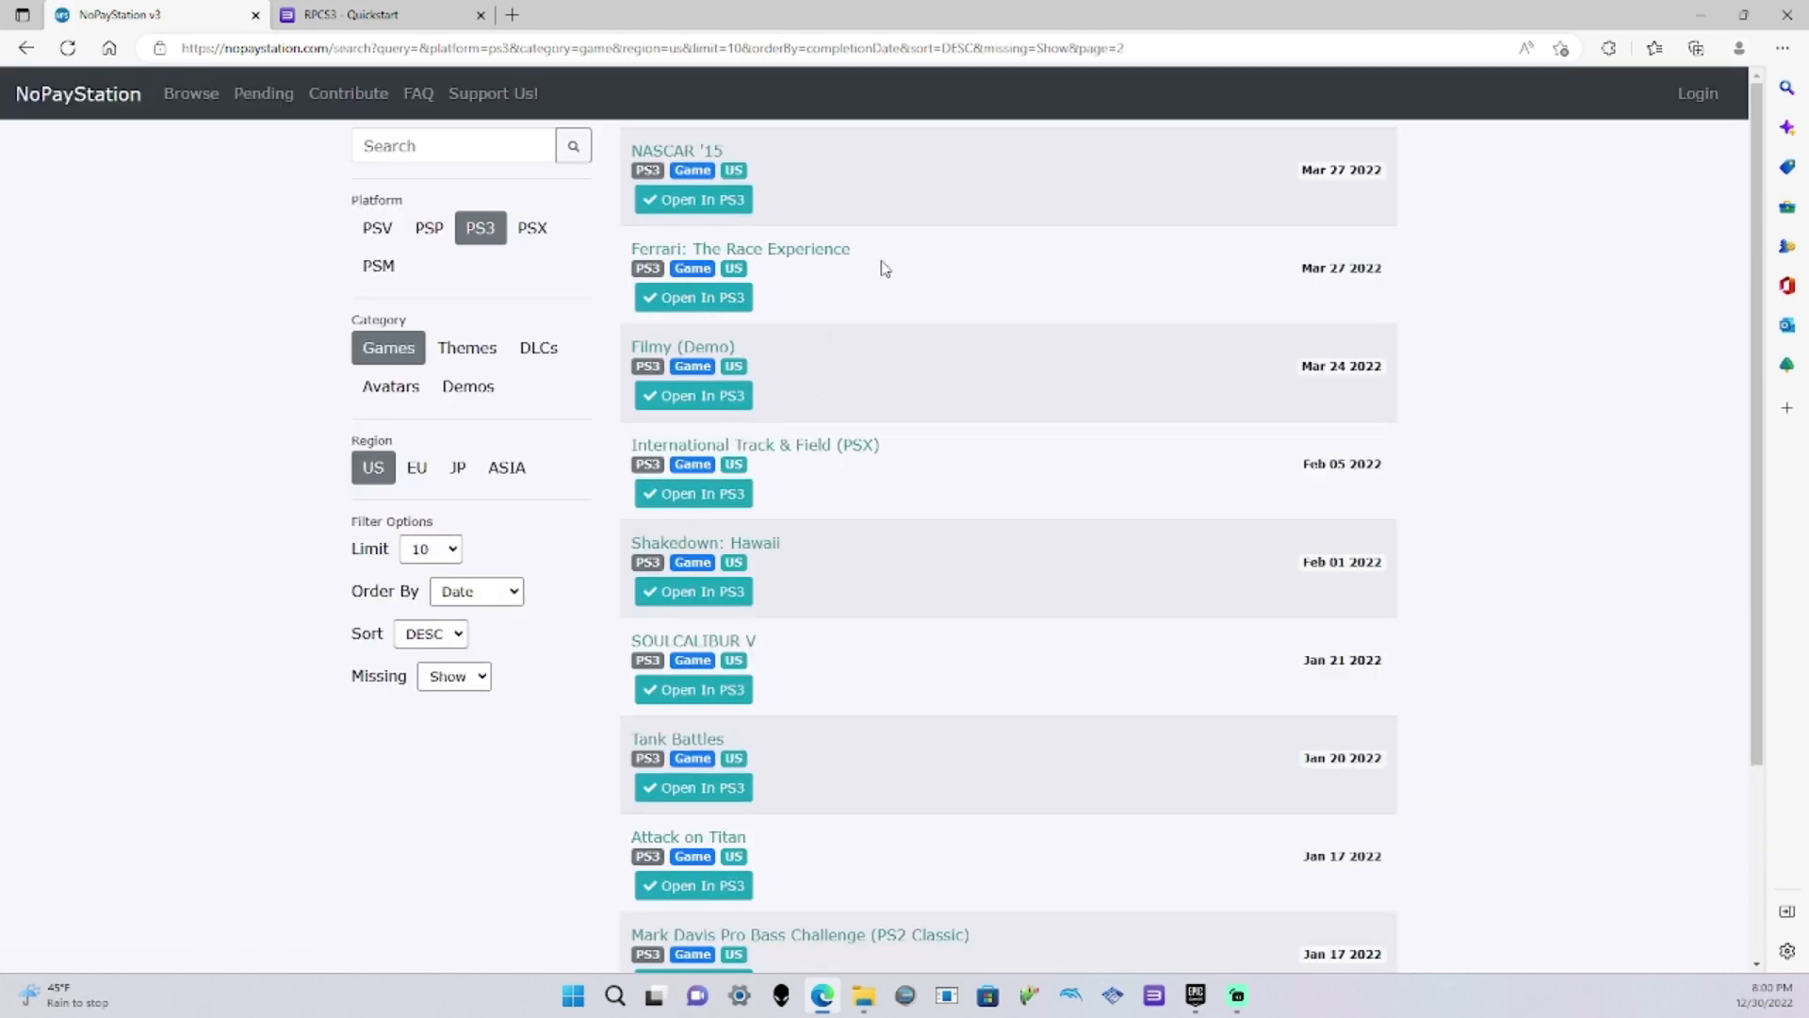
{"action": "scroll", "coordinate": [819, 283], "scroll_direction": "down", "scroll_amount": 3}
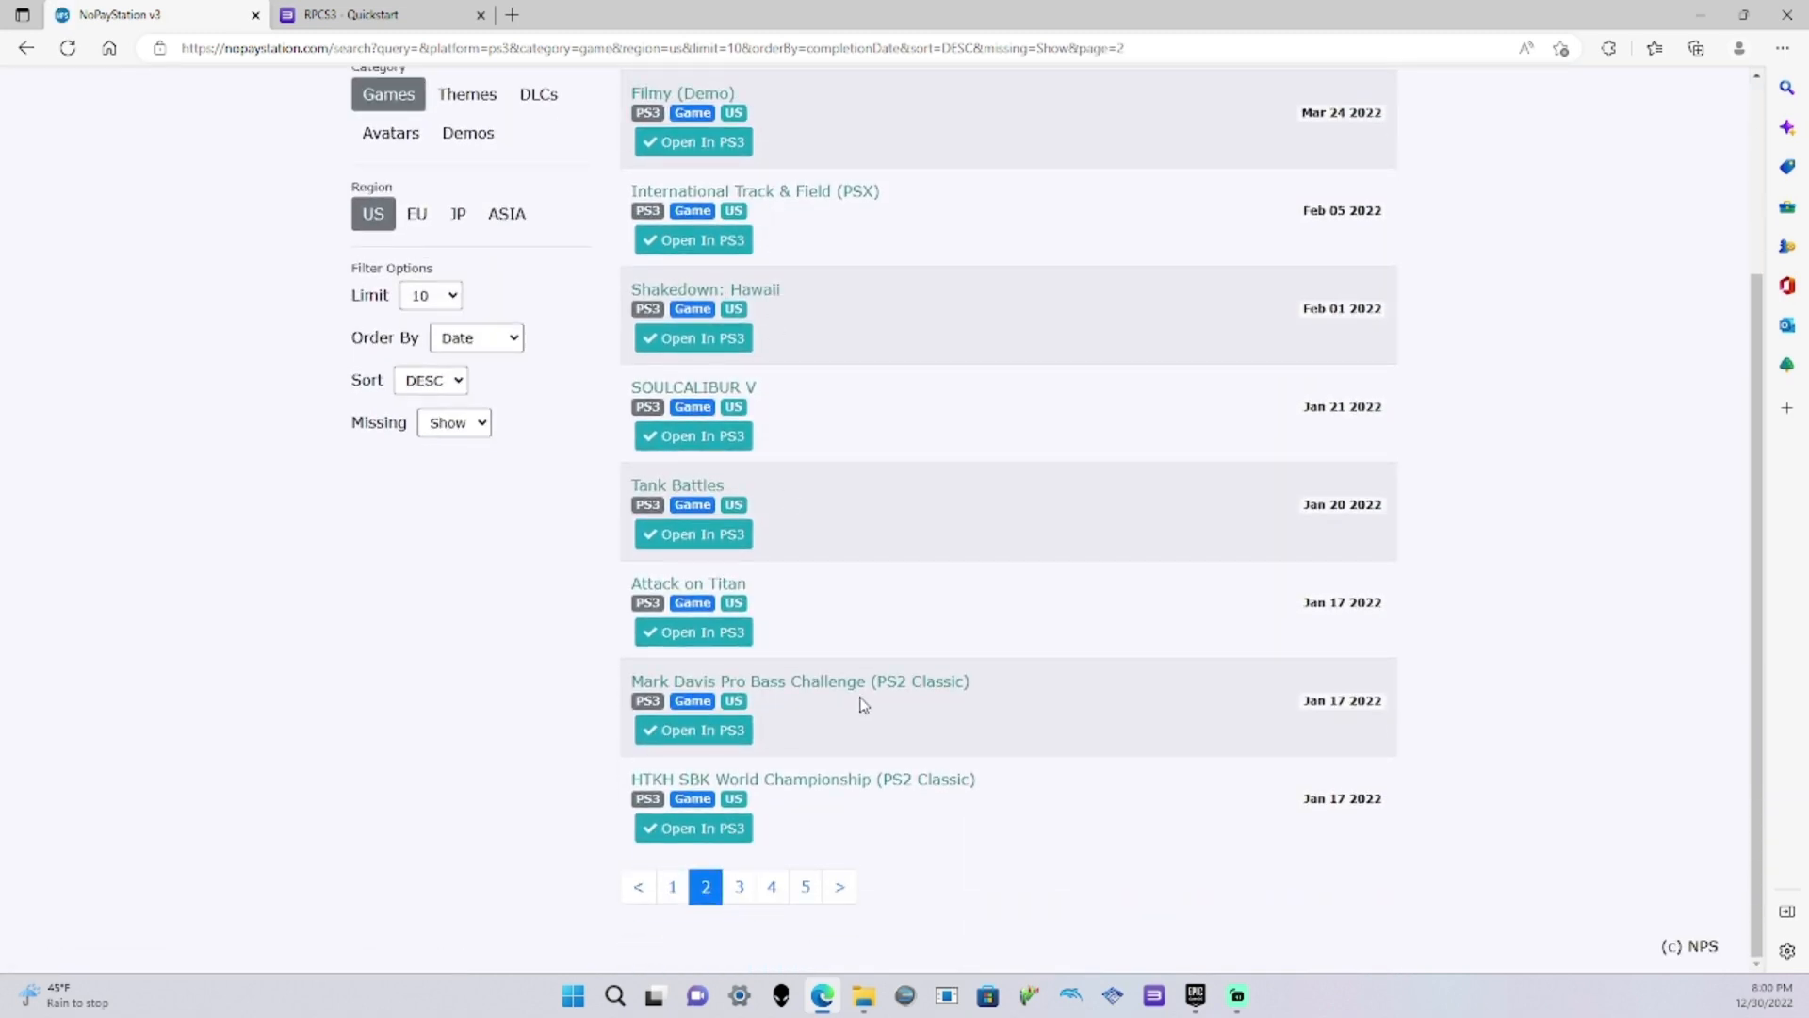
{"action": "left_click", "coordinate": [713, 589]}
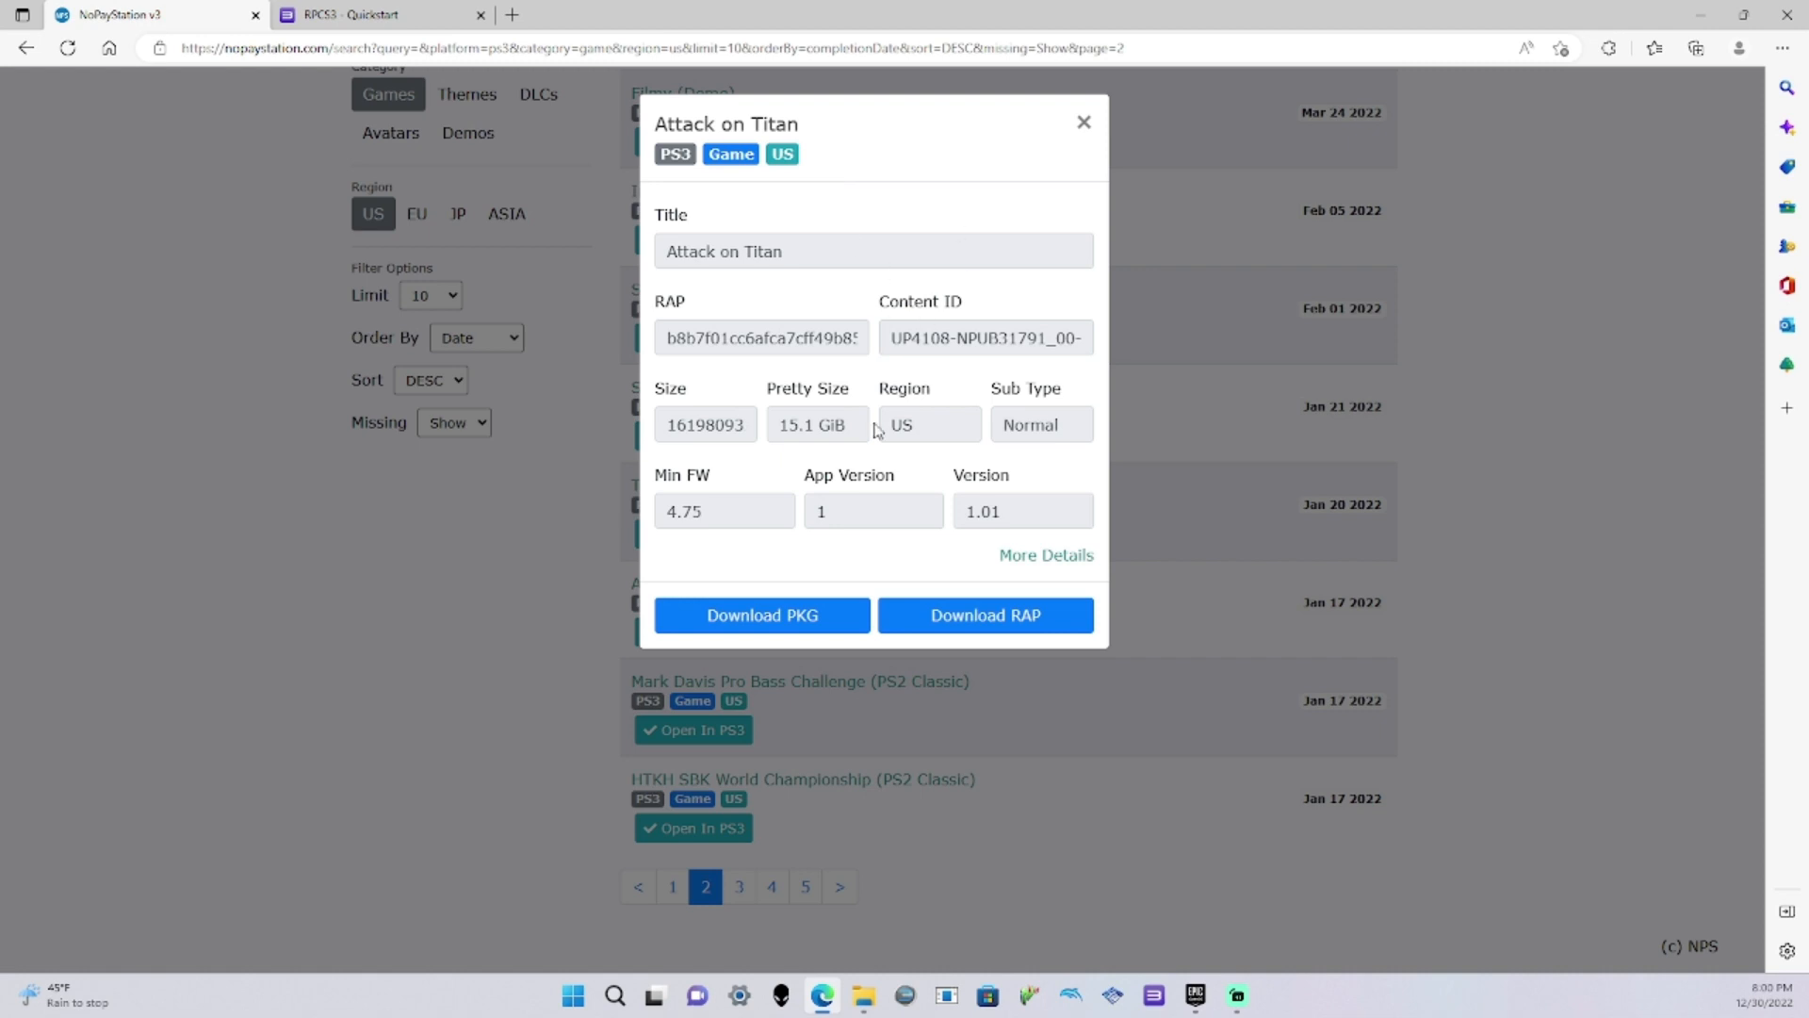
Try to download the PKG and RAP files for Attack on Titan, check the browser's download list and close the game details
{"action": "left_click", "coordinate": [794, 618]}
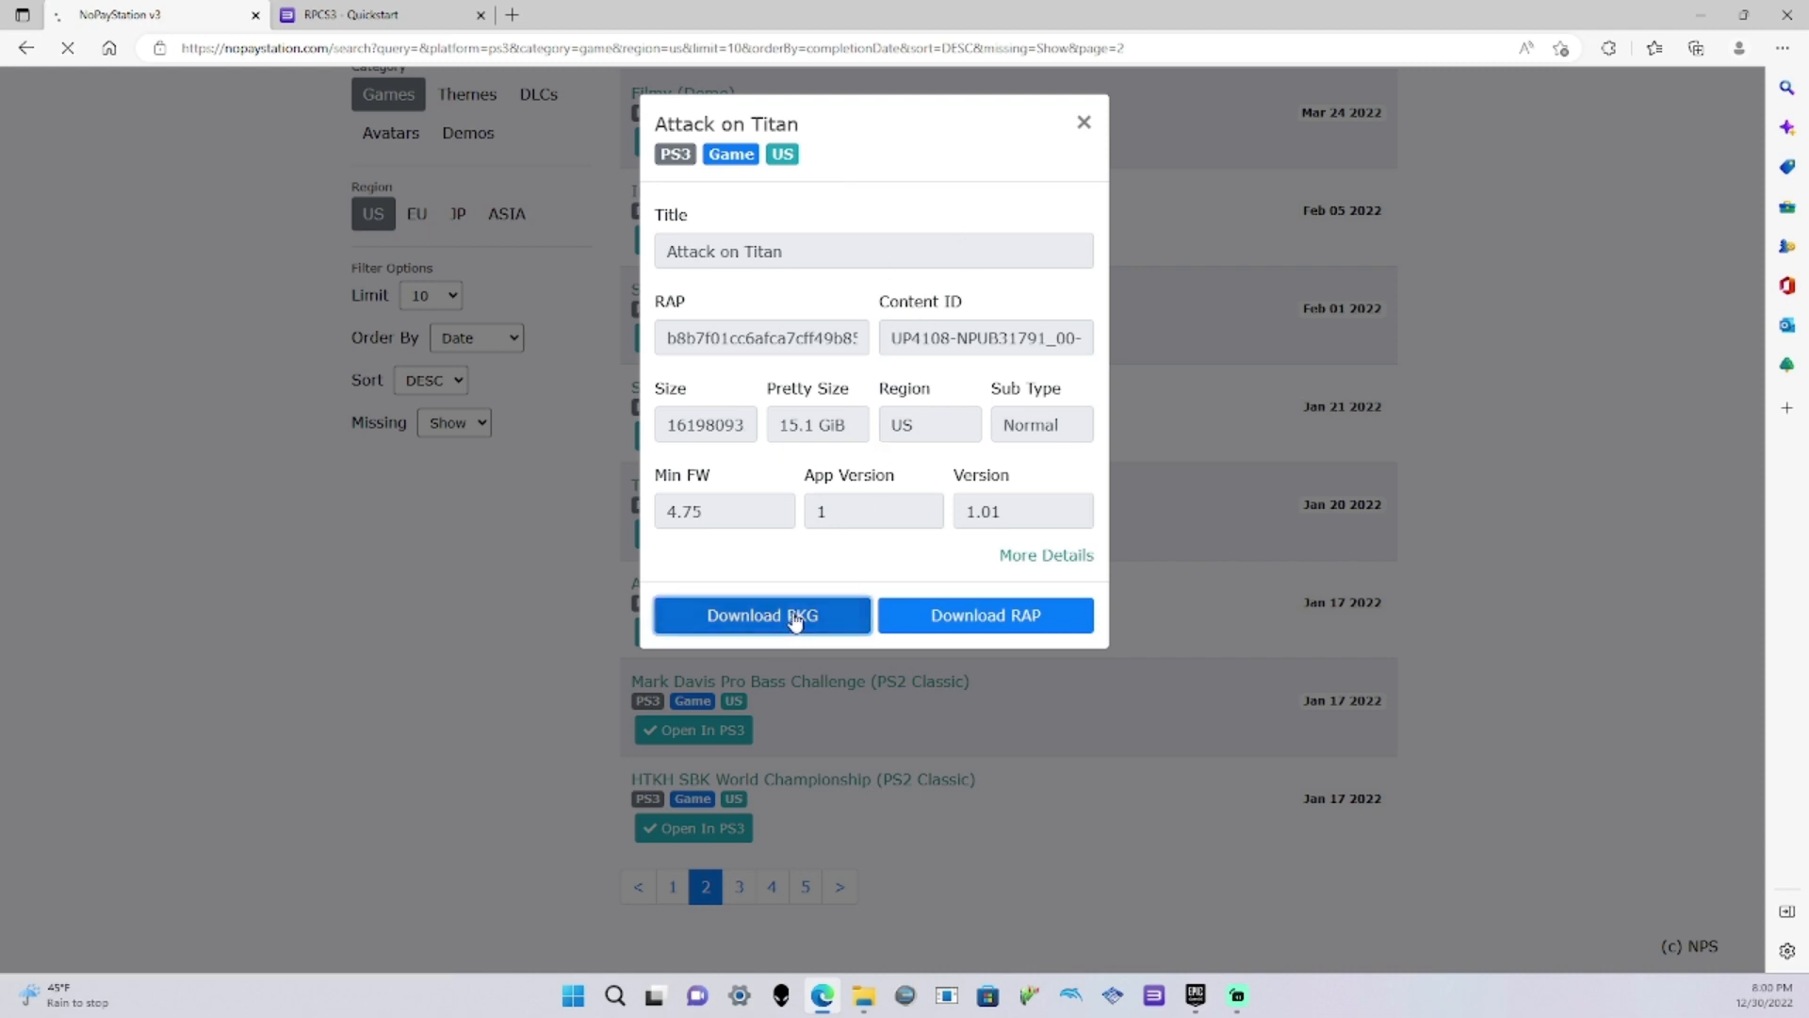
{"action": "left_click", "coordinate": [1016, 626]}
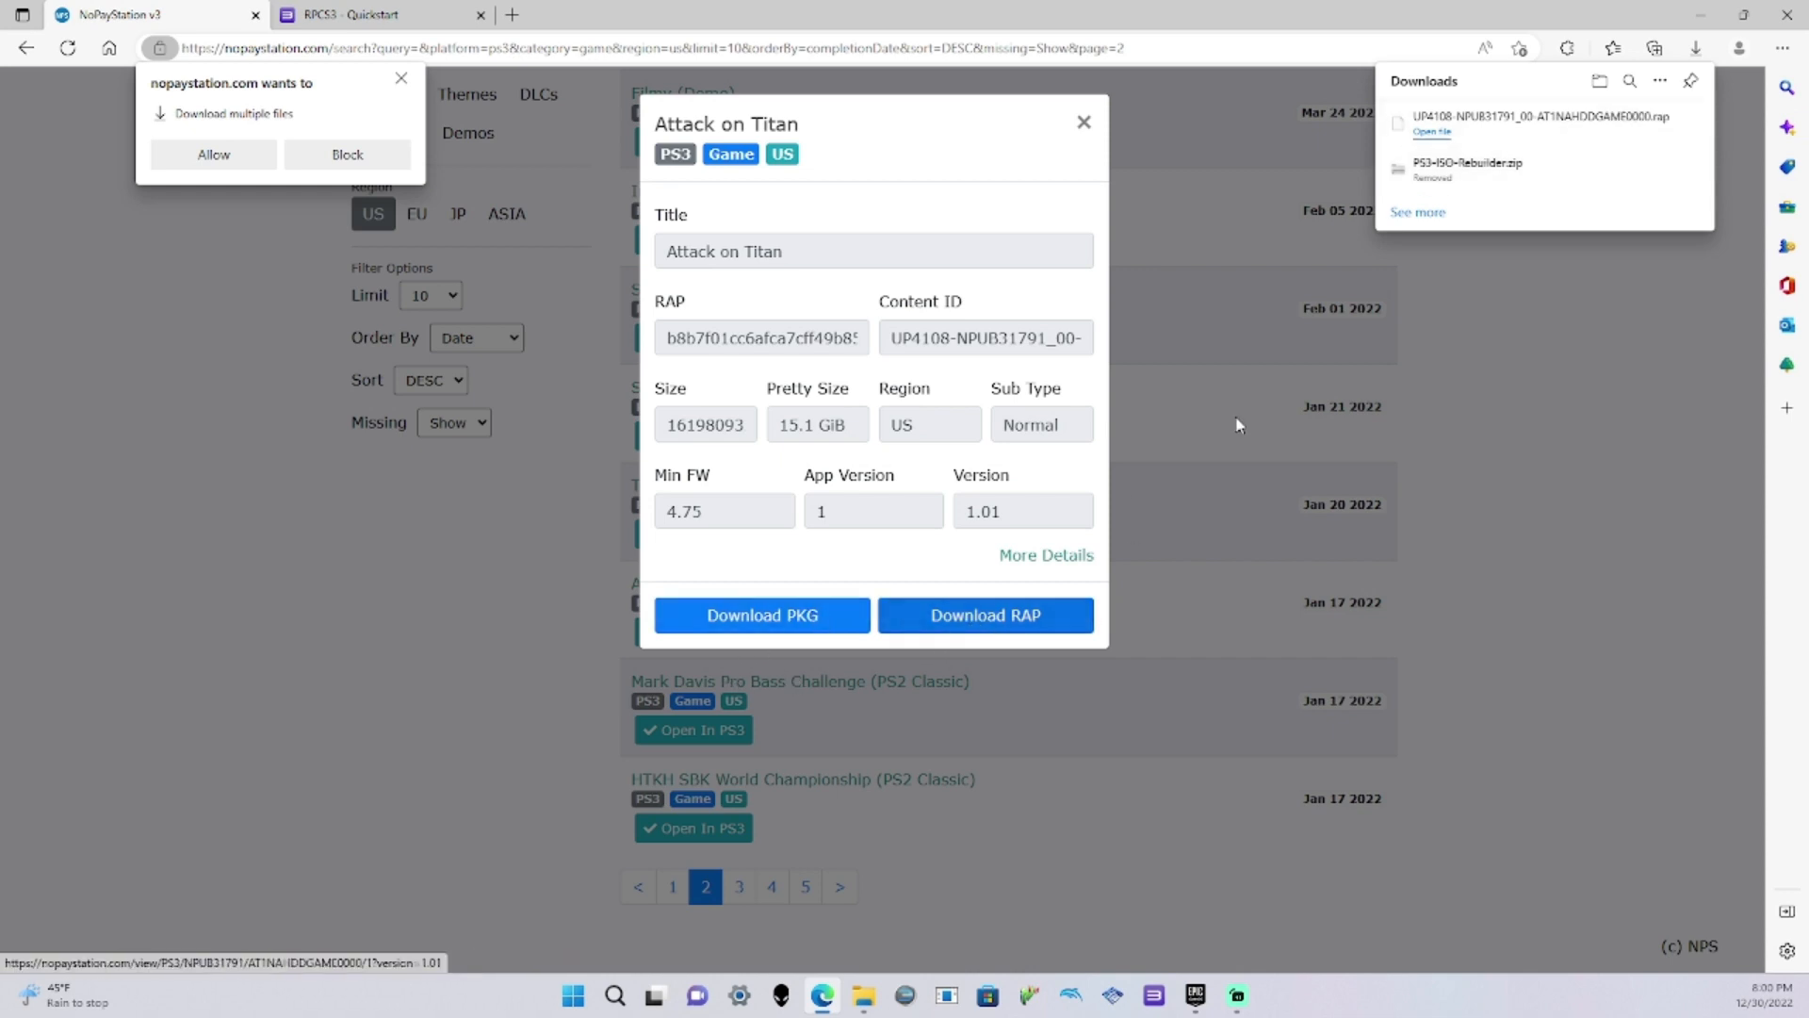
{"action": "left_click", "coordinate": [989, 617]}
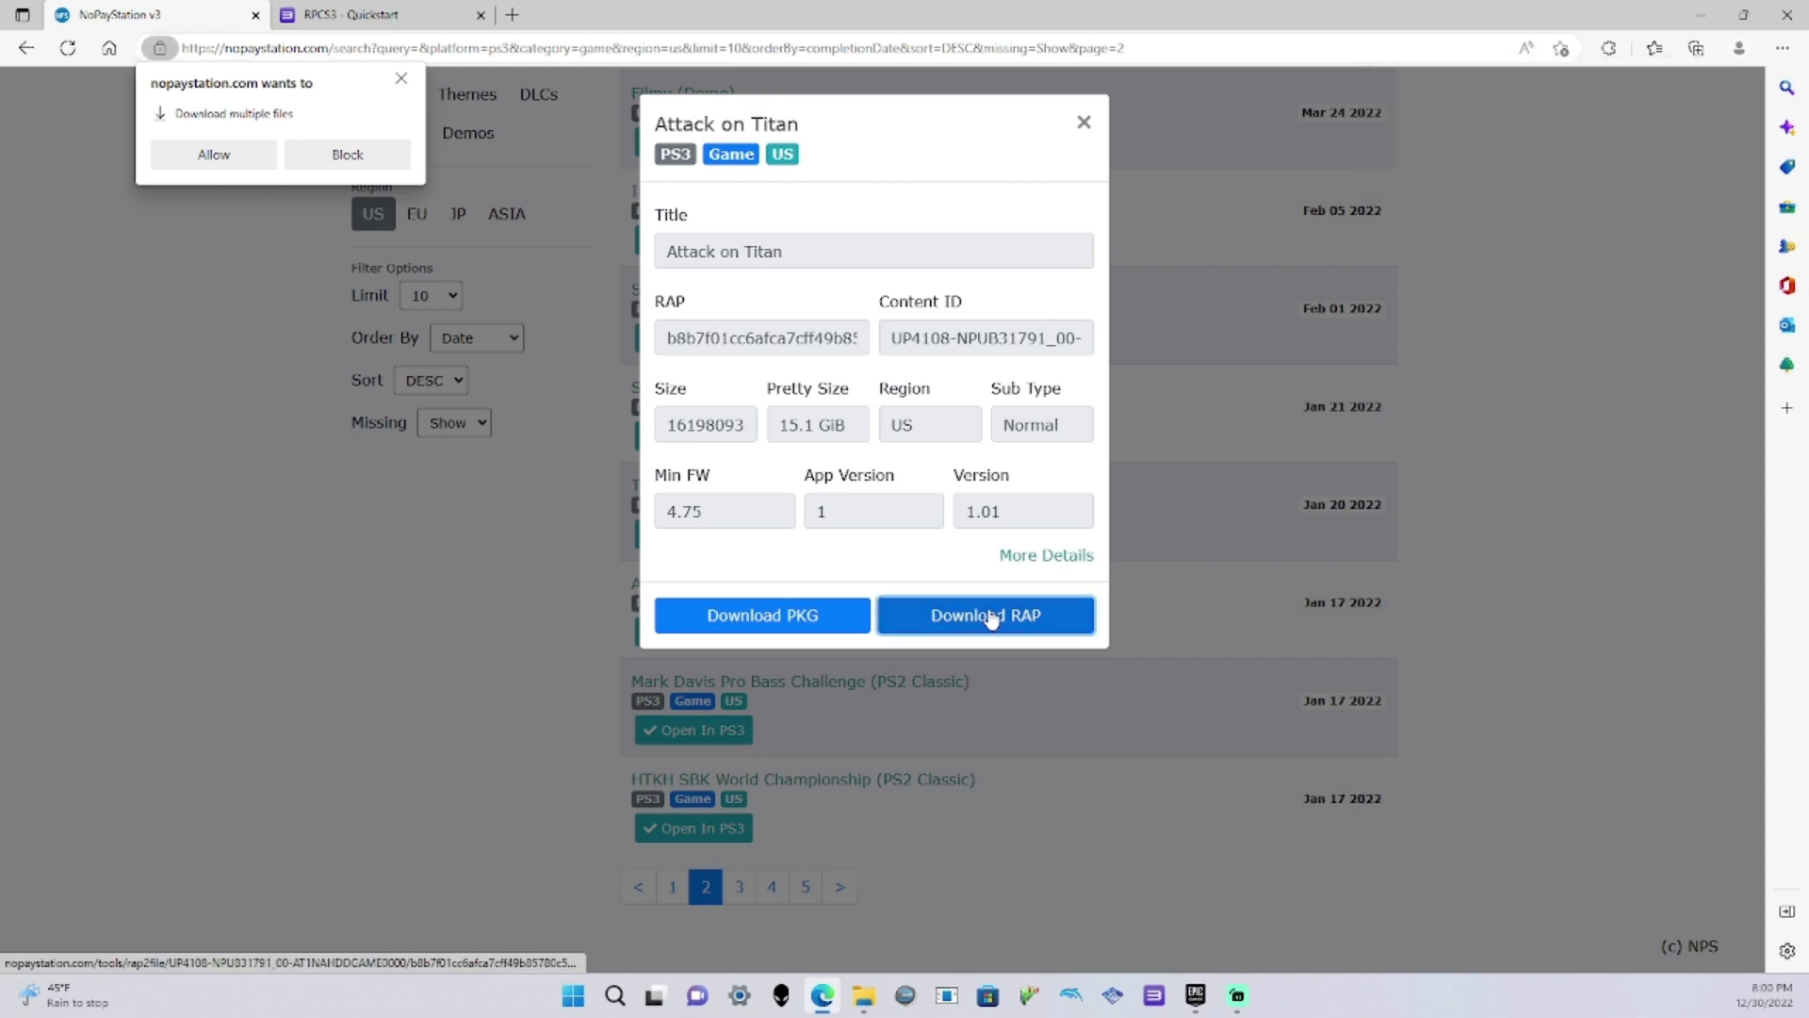
{"action": "left_click", "coordinate": [1782, 48]}
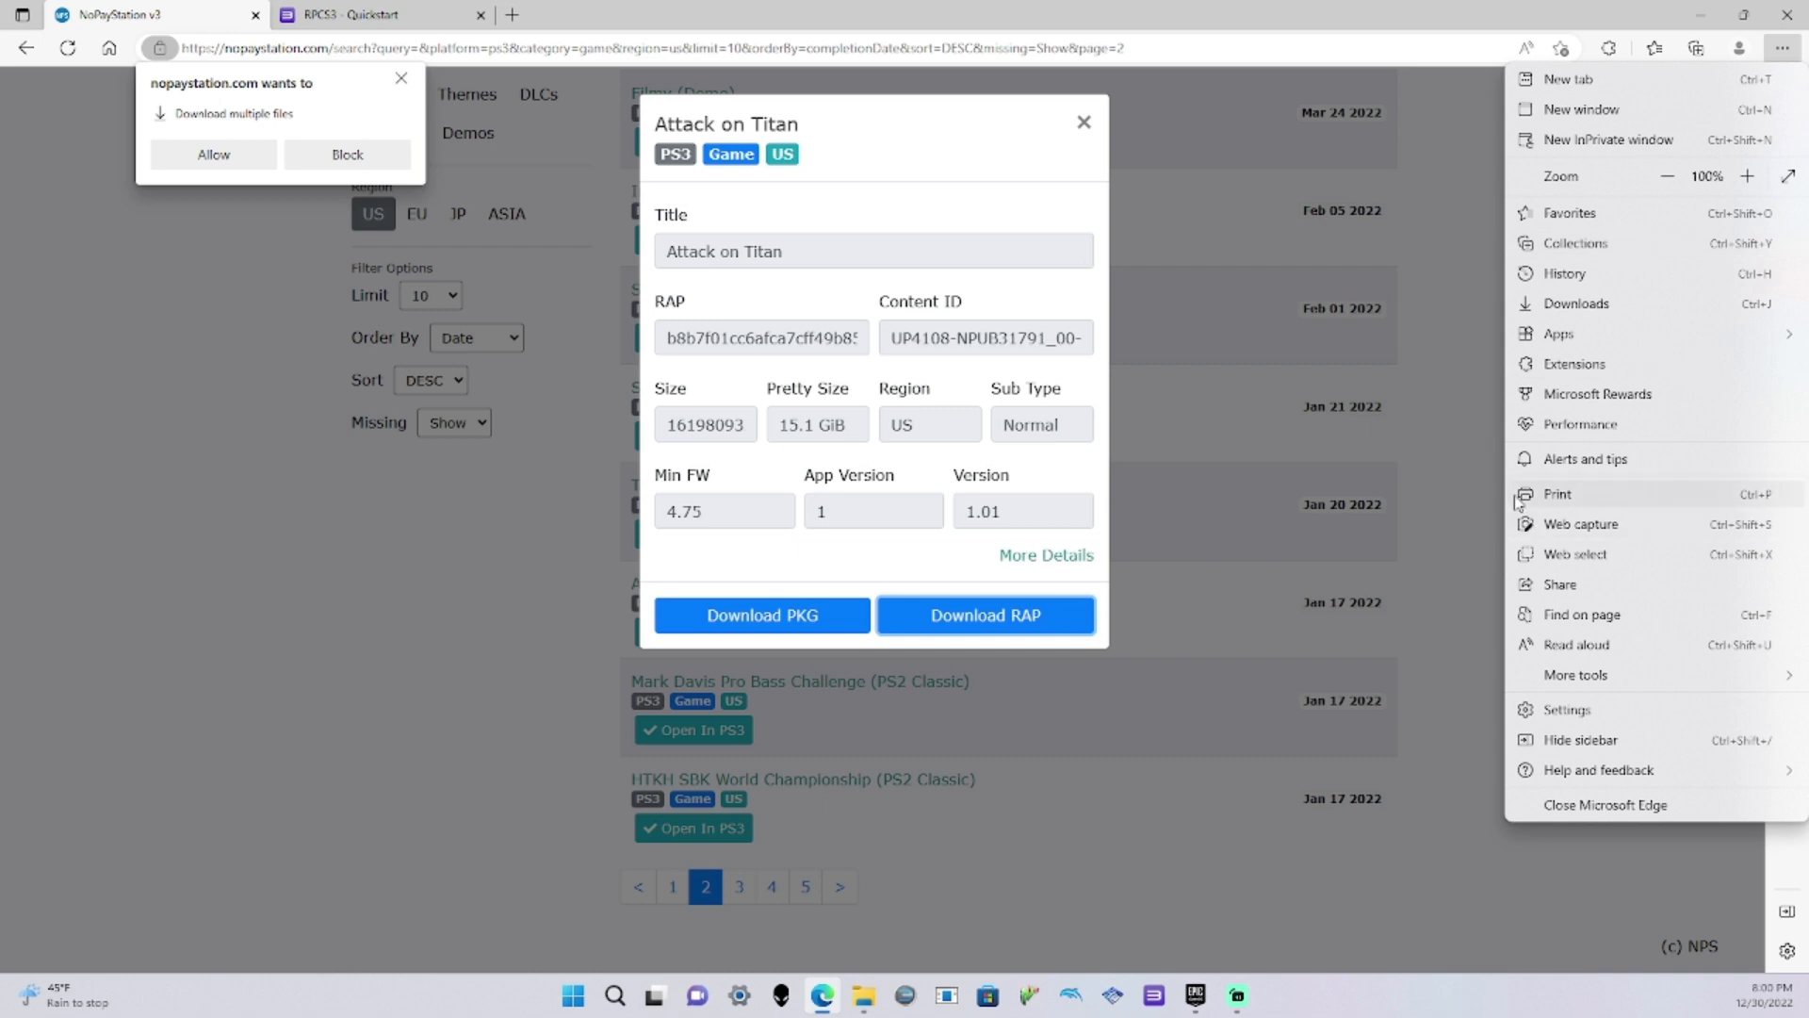
{"action": "left_click", "coordinate": [990, 624]}
{"action": "left_click", "coordinate": [762, 614]}
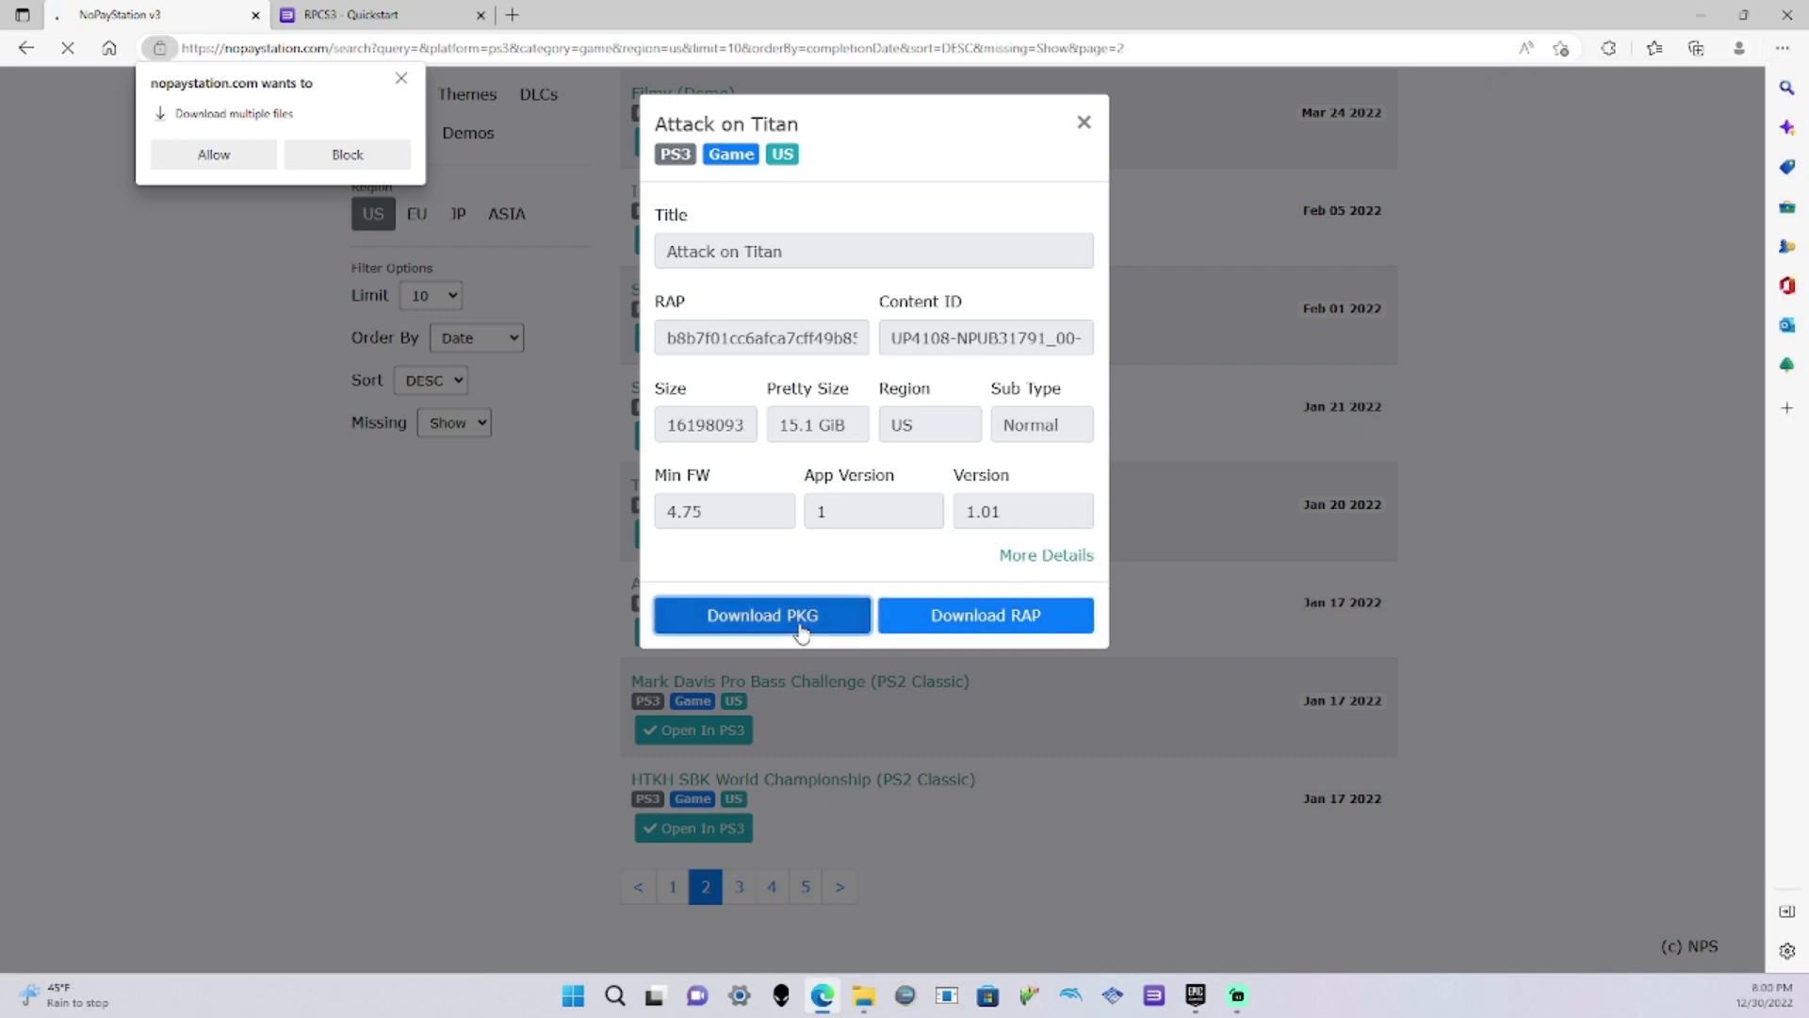
{"action": "left_click", "coordinate": [1781, 47]}
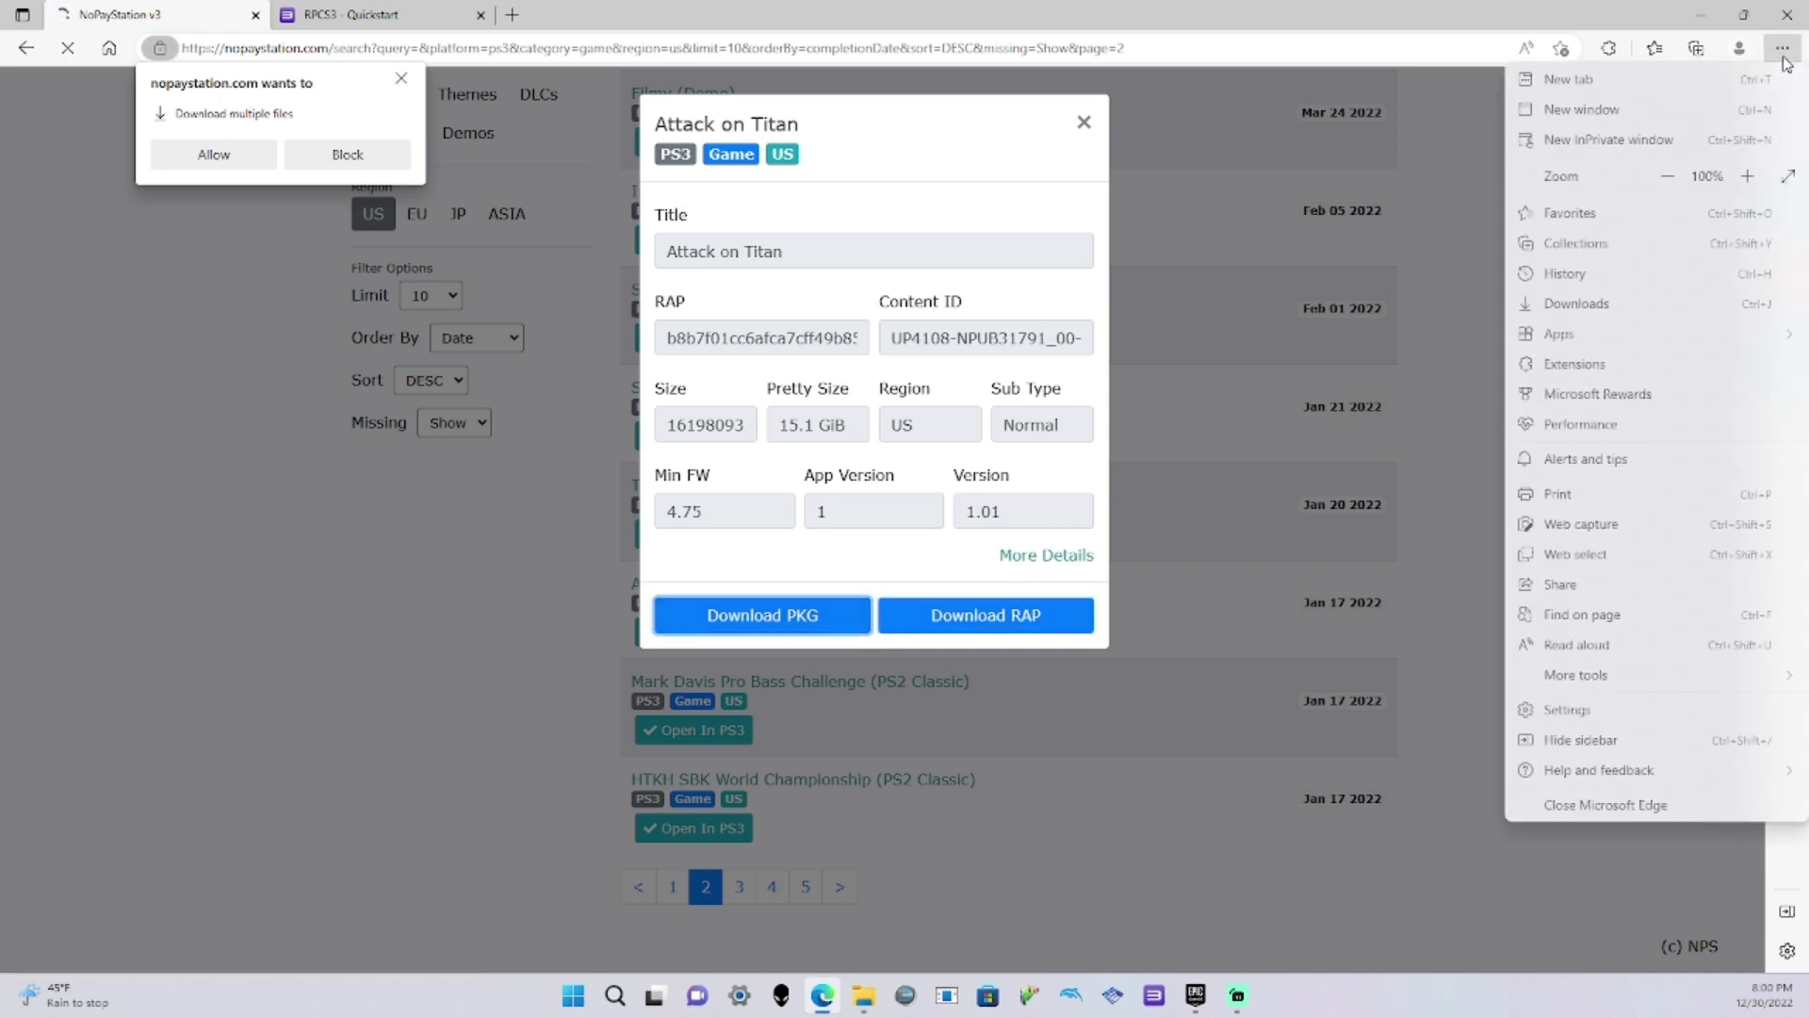
{"action": "left_click", "coordinate": [1580, 306]}
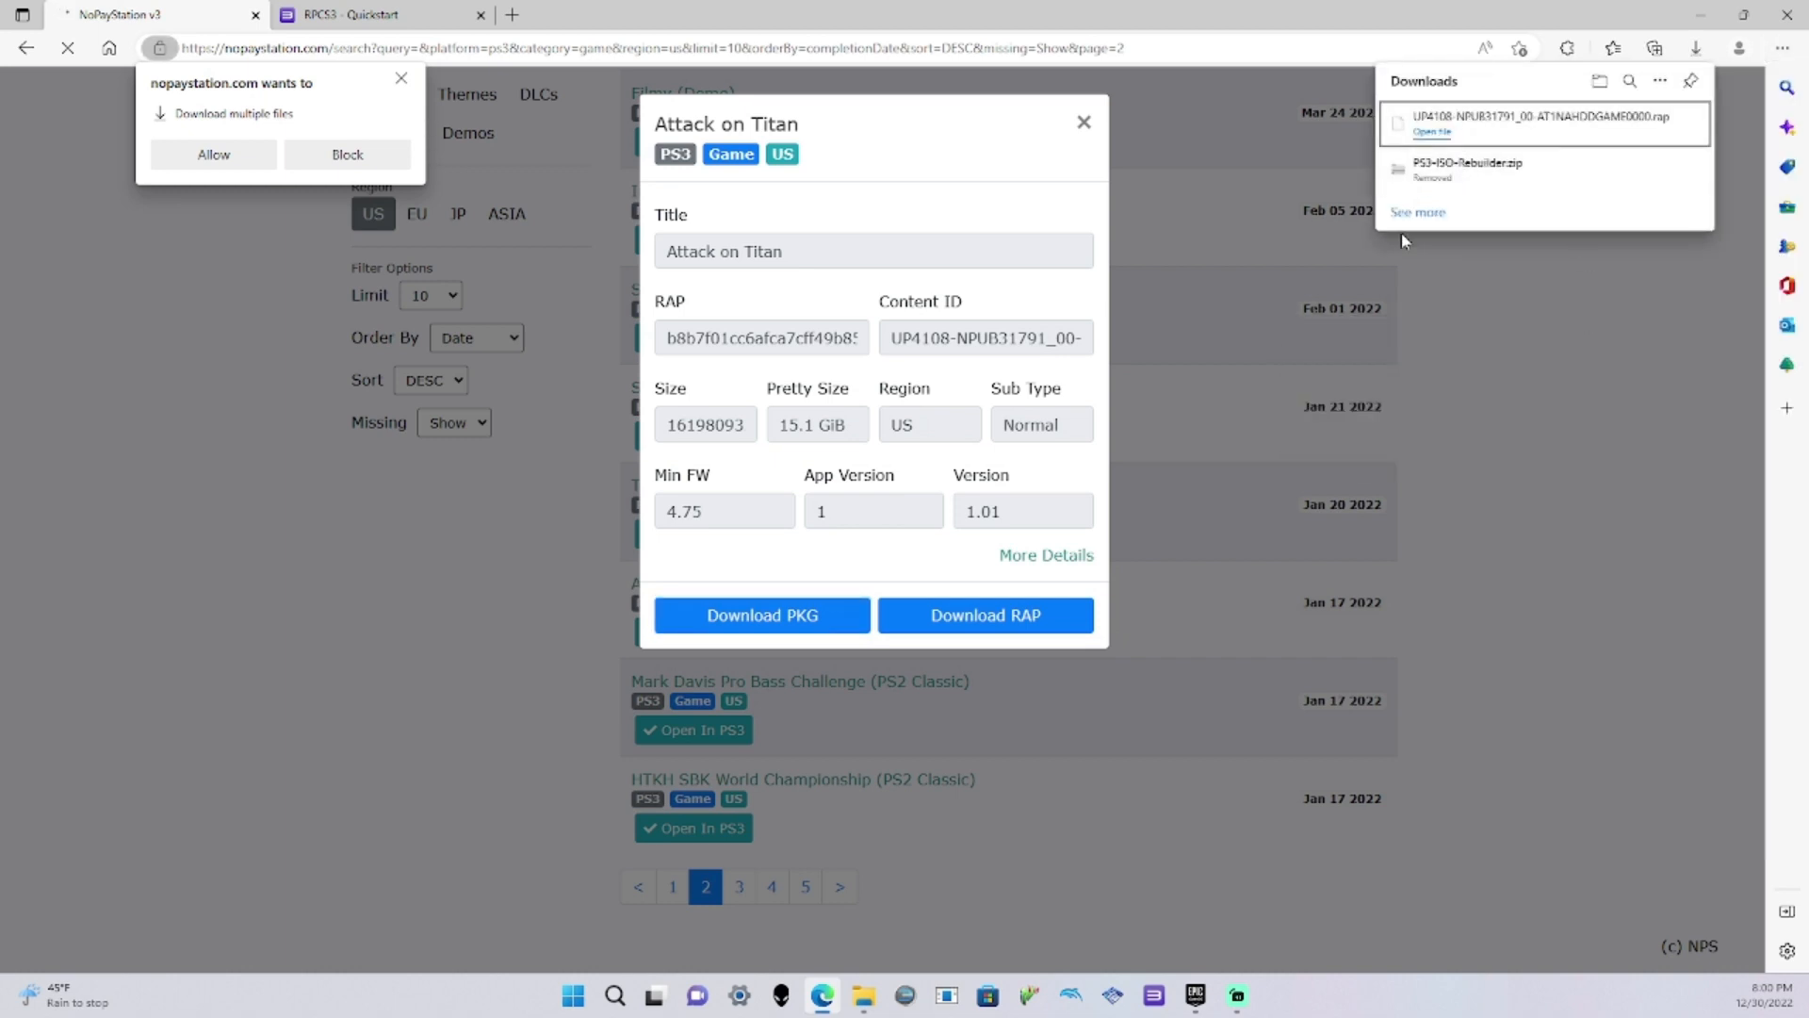
{"action": "left_click", "coordinate": [996, 618]}
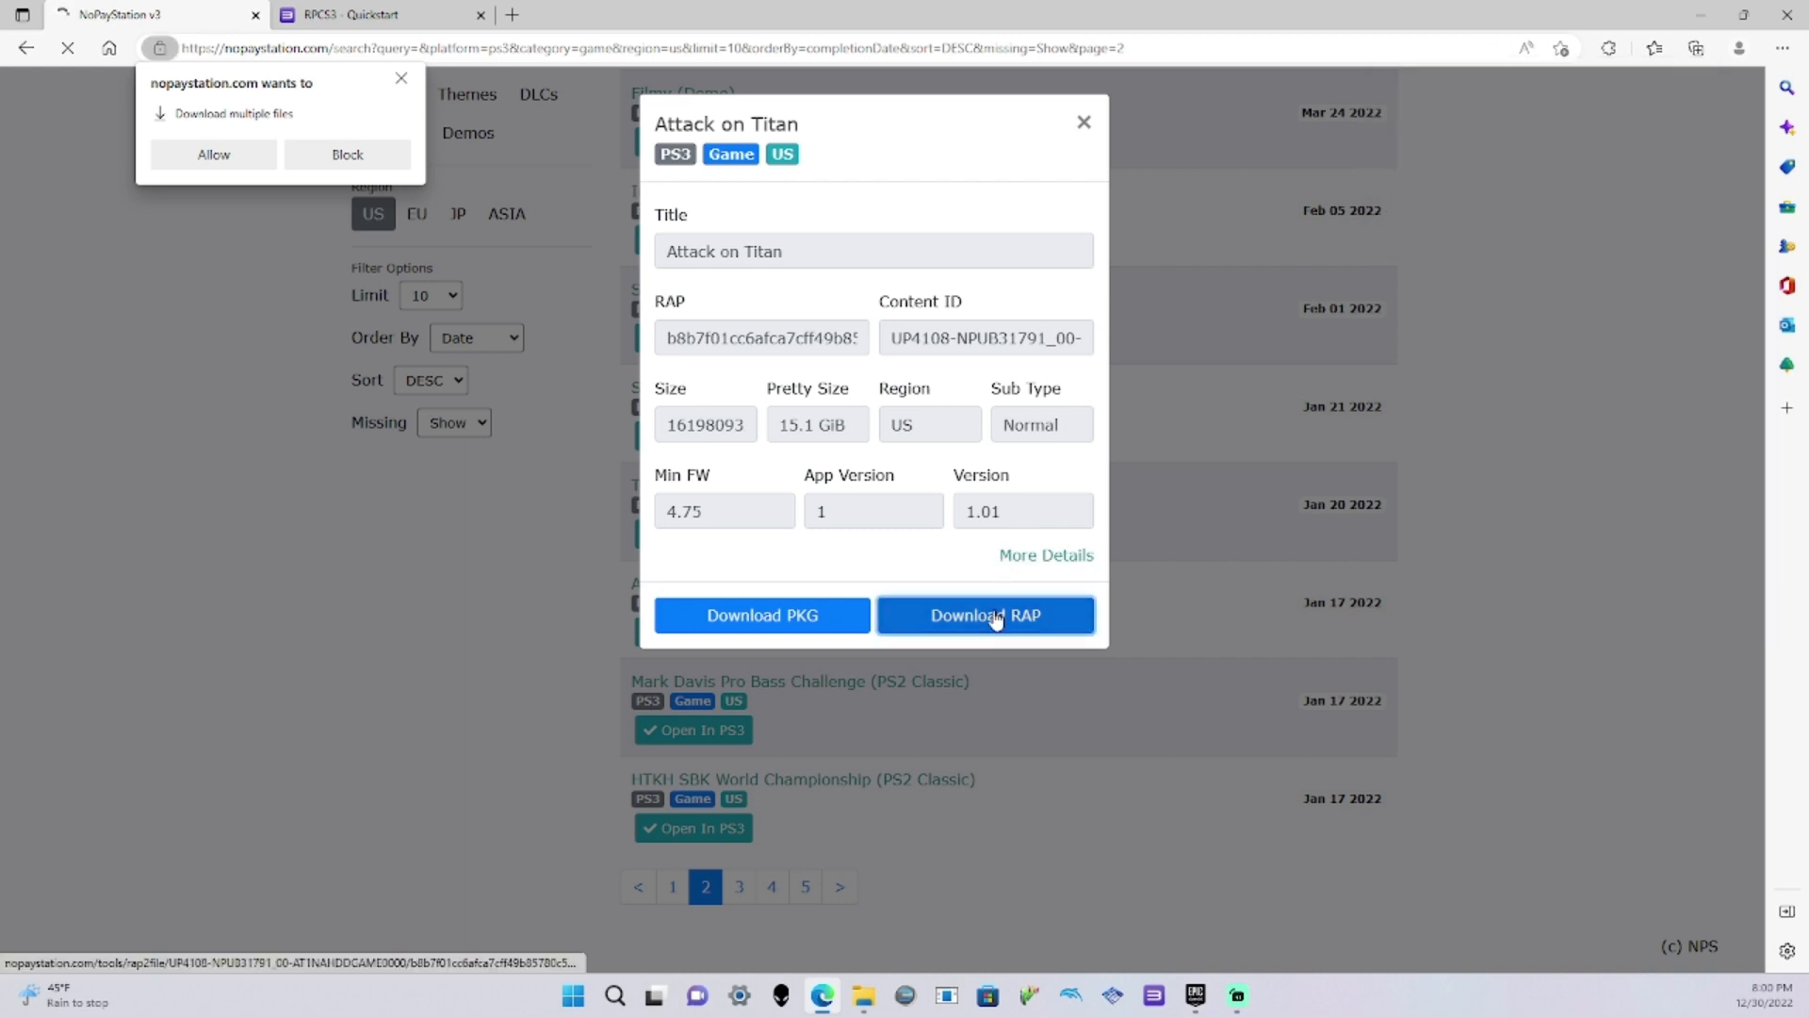
{"action": "left_click", "coordinate": [1084, 122]}
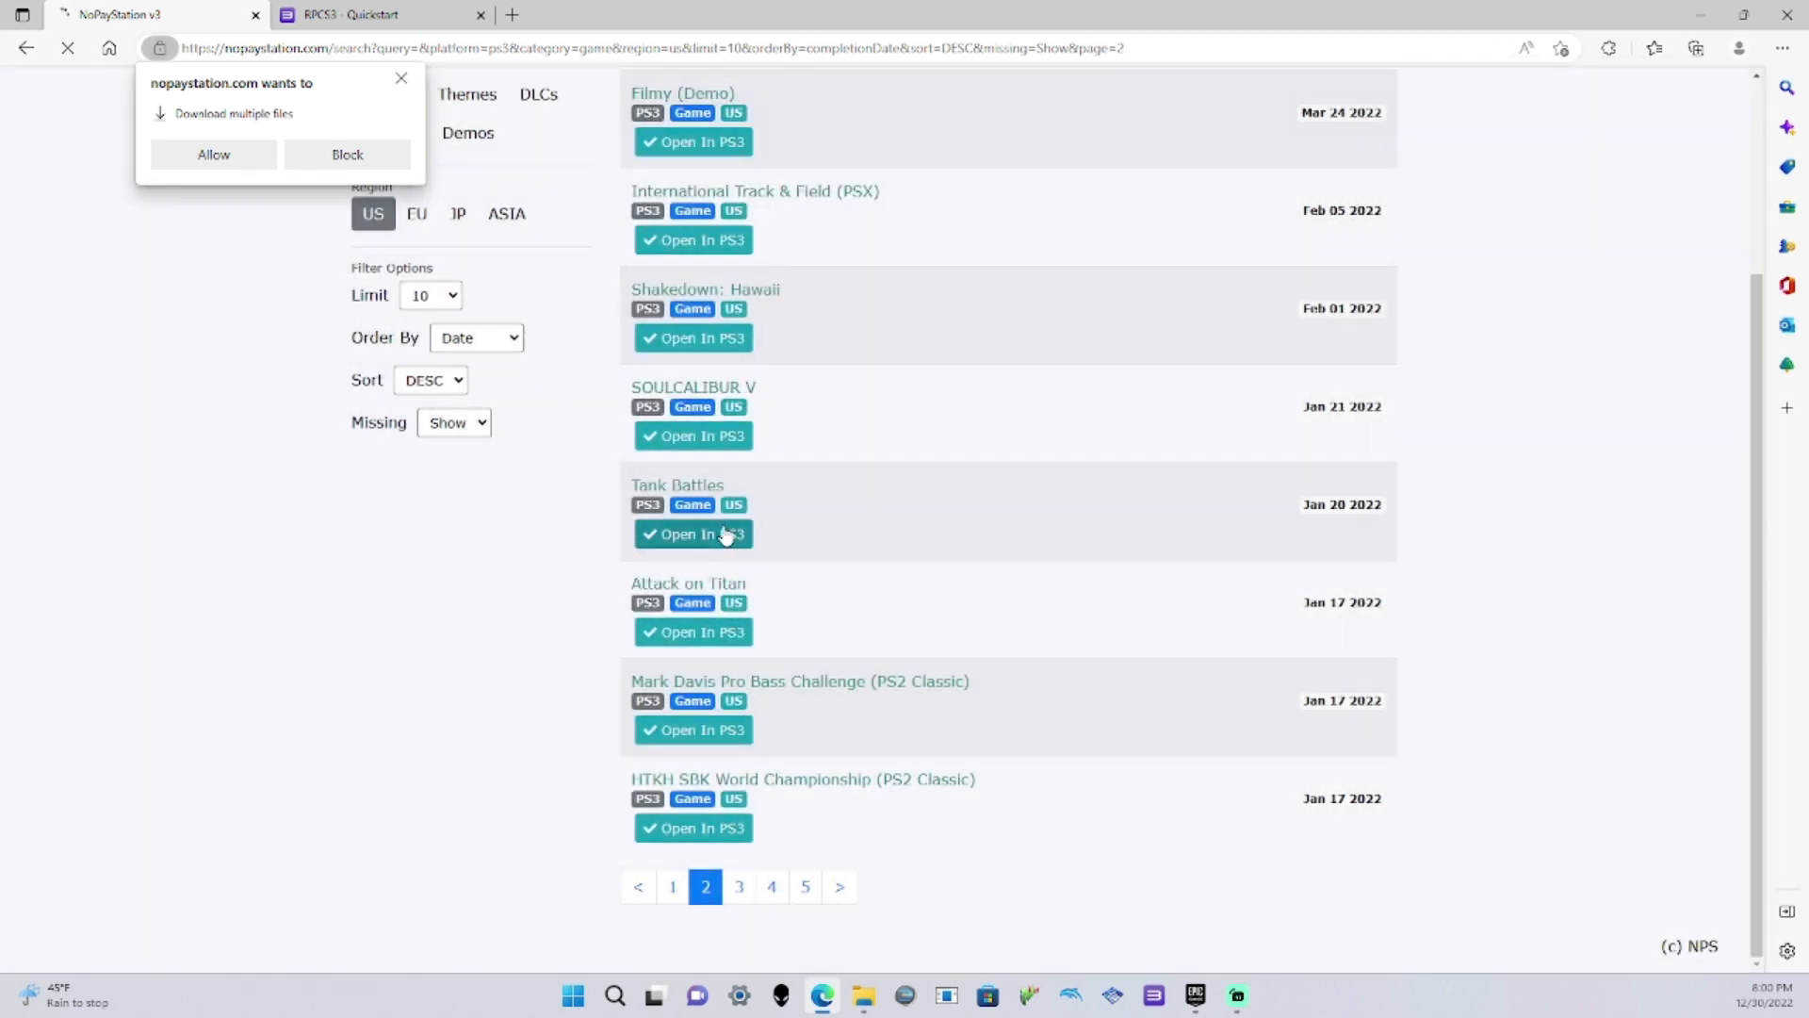
Go to page 3 of the games list and delete the Attack on Titan RAP file from the browser's downloads
{"action": "scroll", "coordinate": [725, 535], "scroll_direction": "up", "scroll_amount": 3}
{"action": "scroll", "coordinate": [759, 521], "scroll_direction": "down", "scroll_amount": 3}
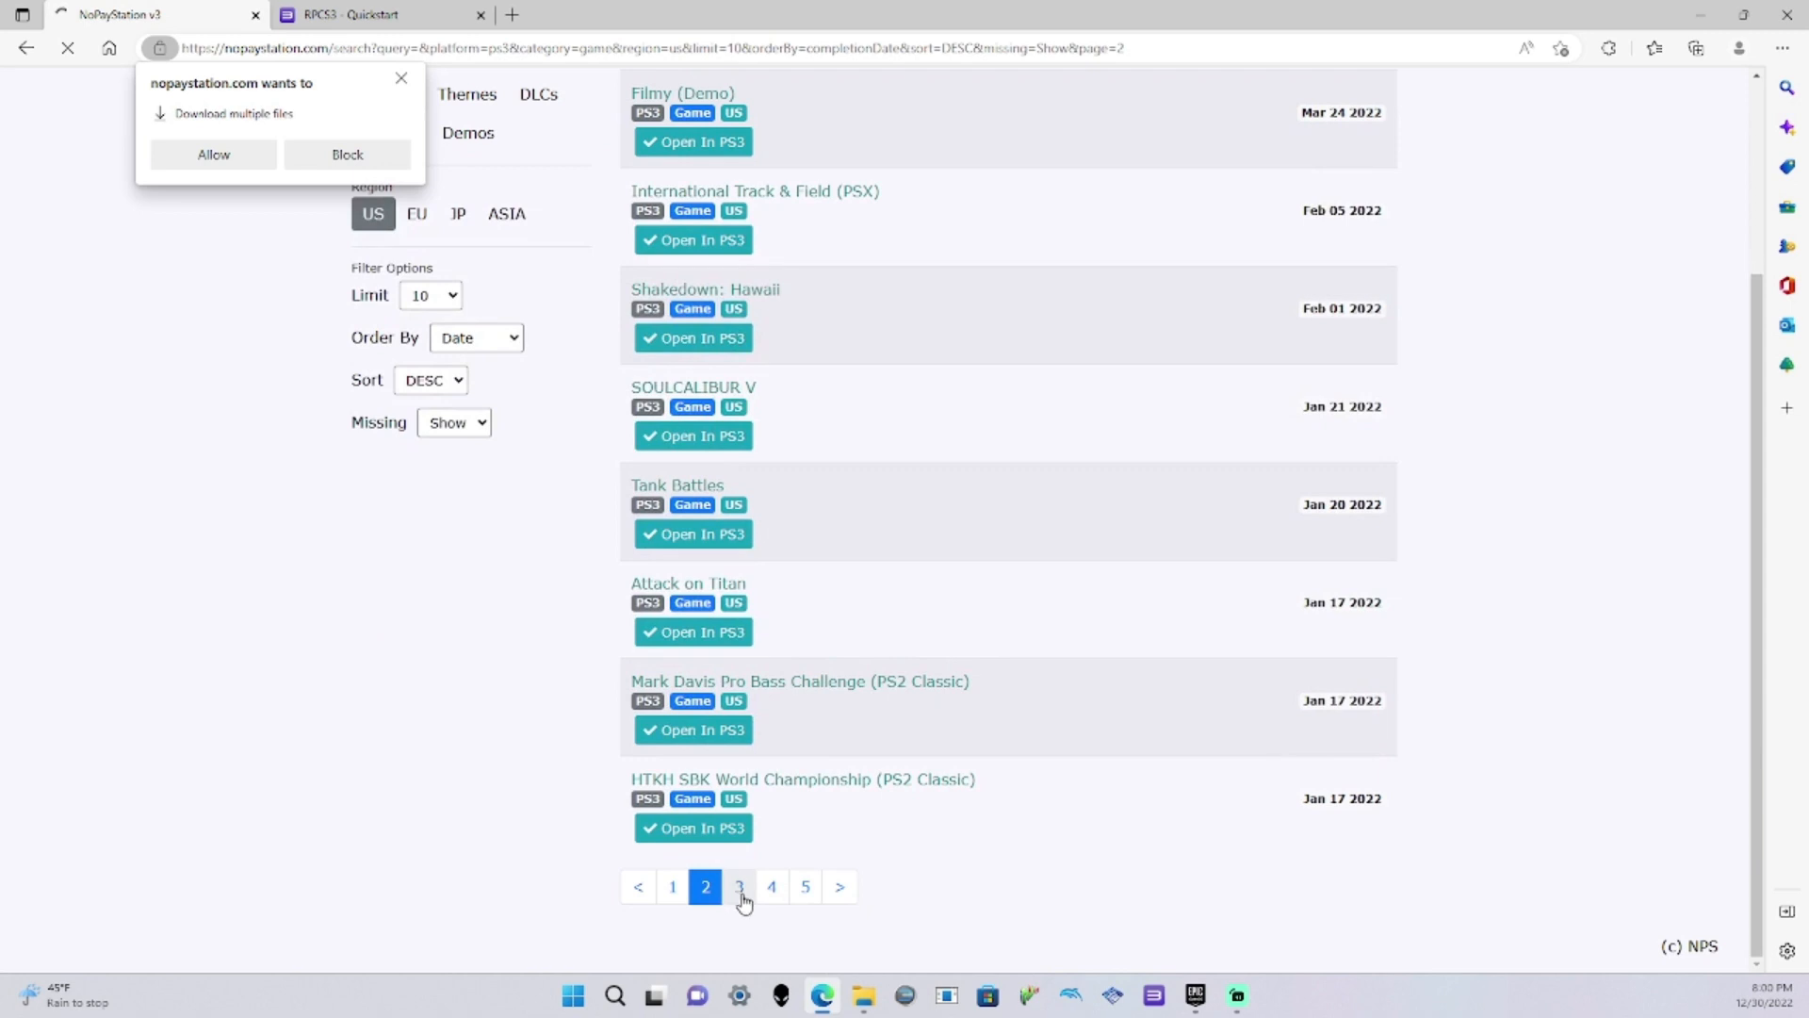
{"action": "left_click", "coordinate": [740, 888]}
{"action": "left_click", "coordinate": [1782, 48]}
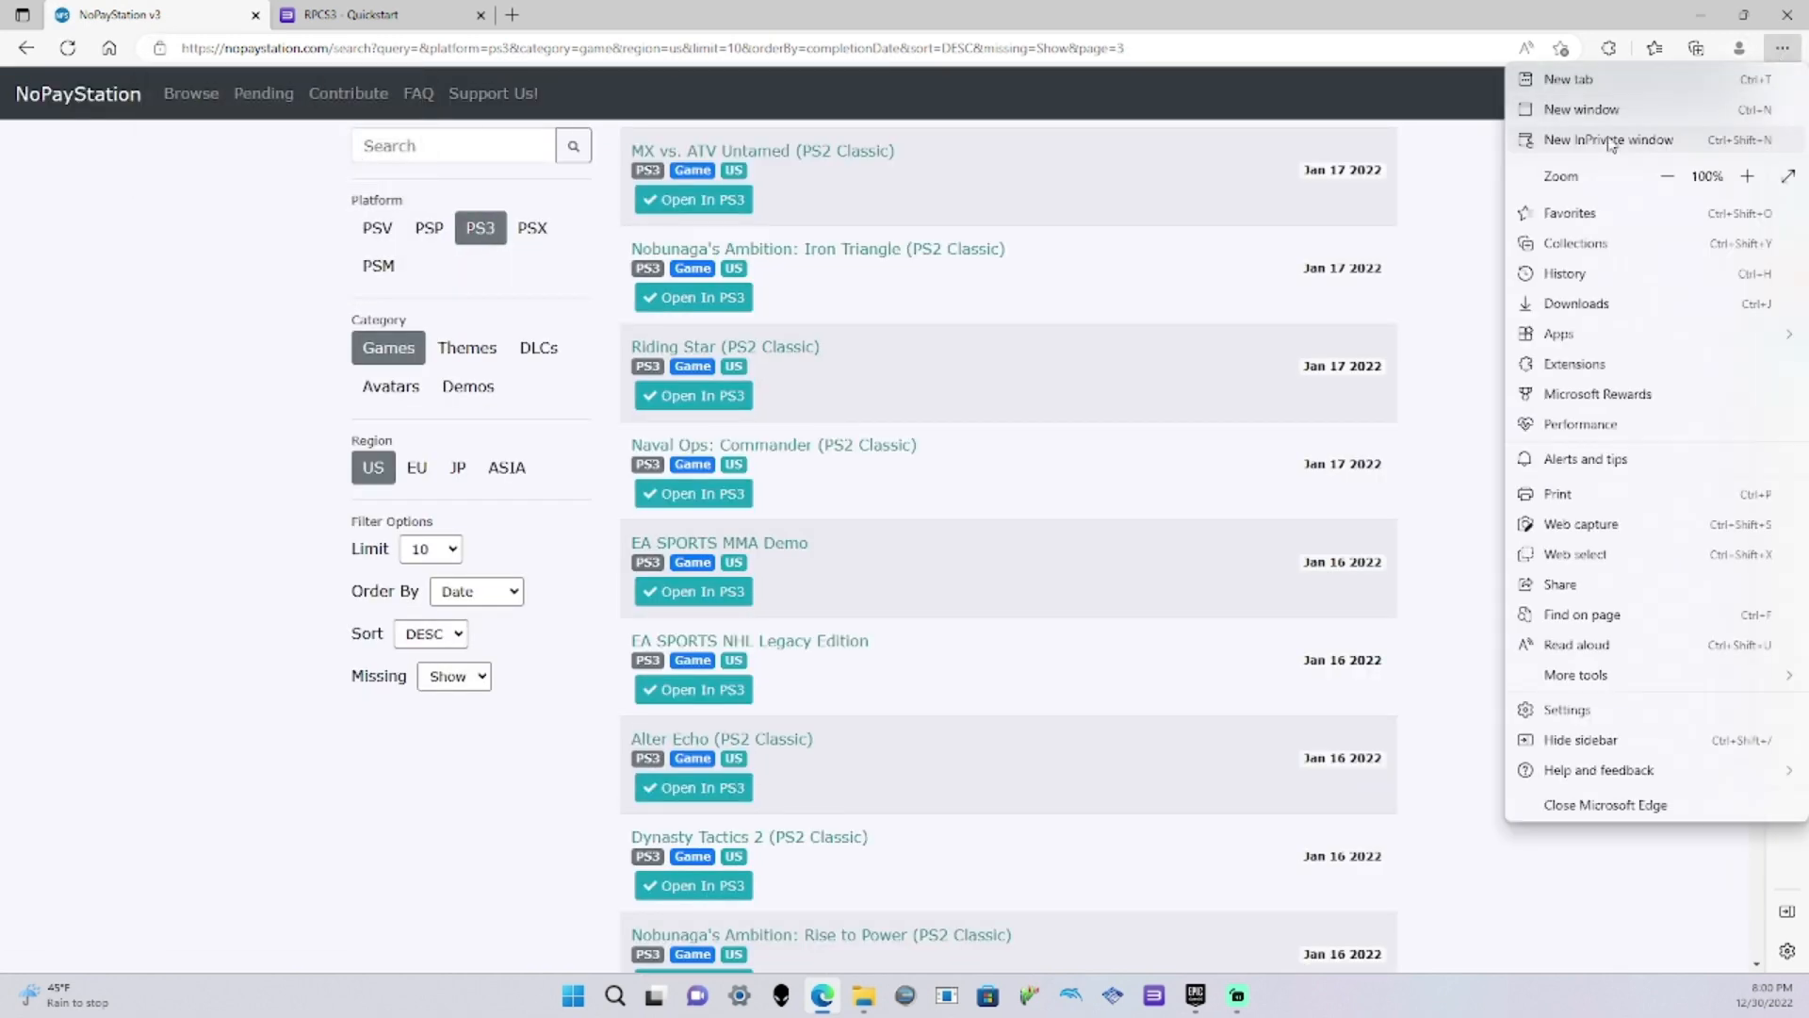
{"action": "left_click", "coordinate": [1575, 305]}
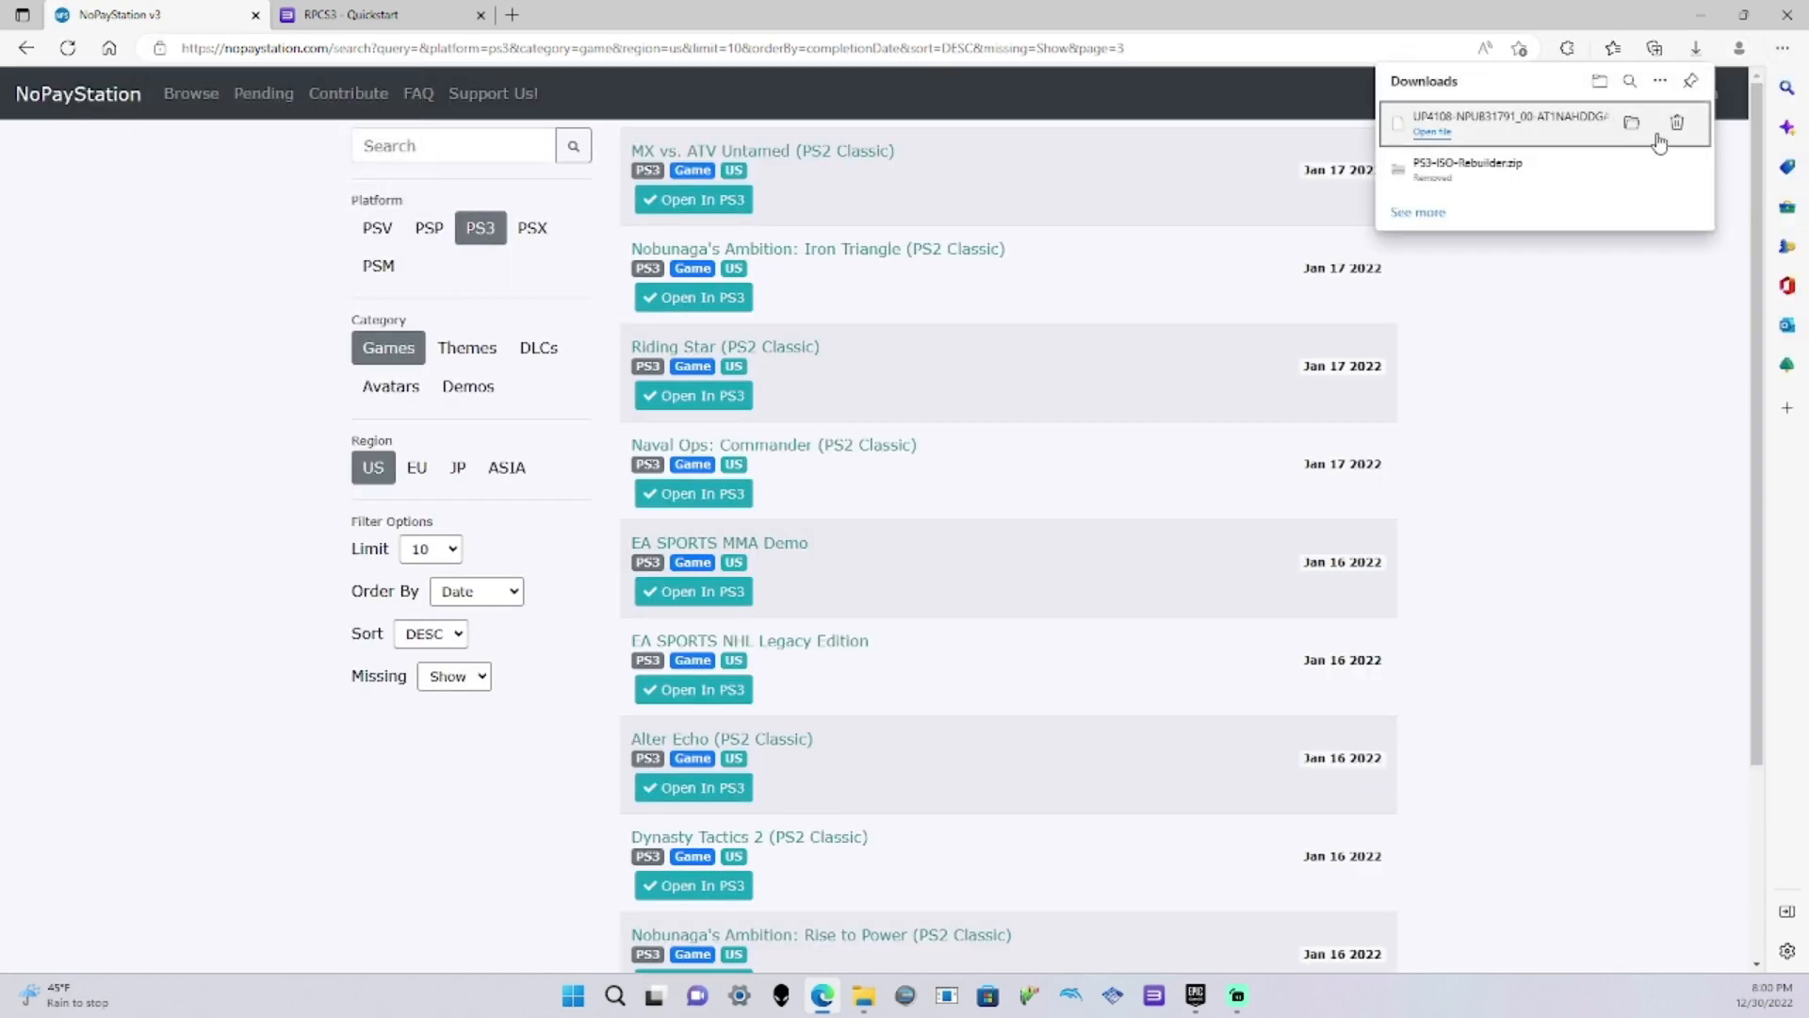
{"action": "left_click", "coordinate": [1673, 128]}
{"action": "left_click", "coordinate": [1508, 431]}
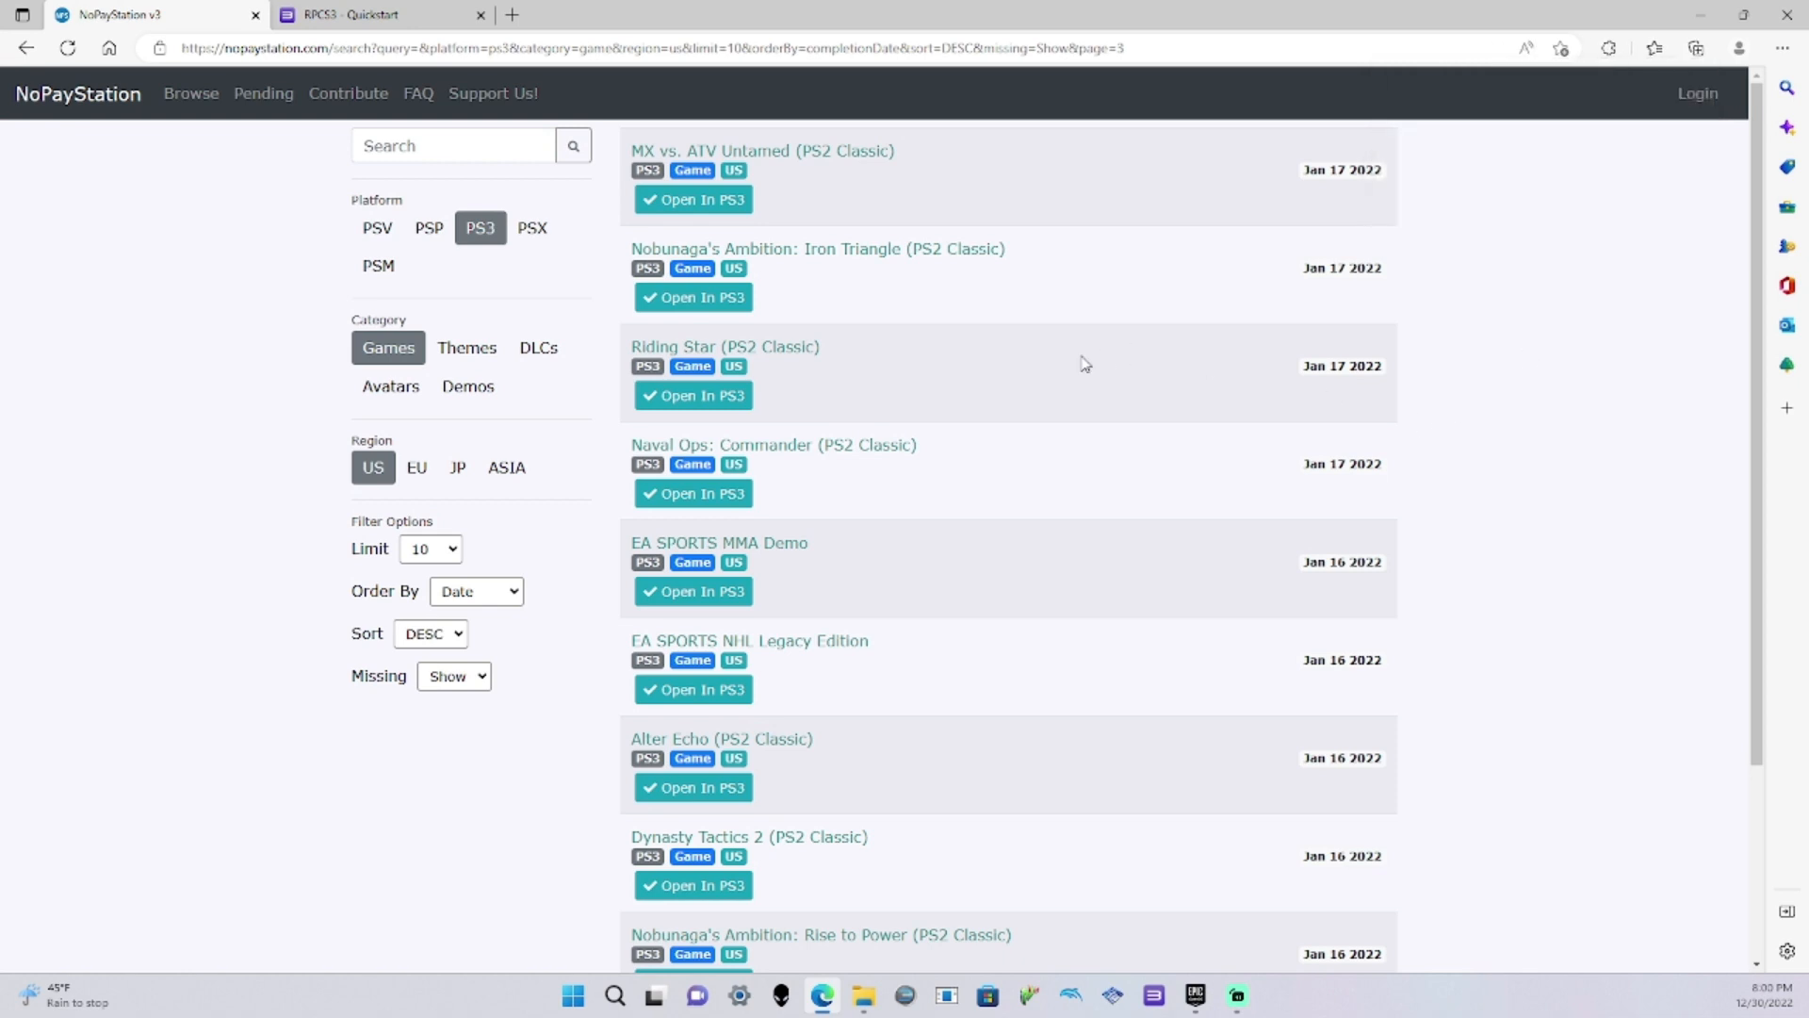
Remove the PS3 platform filter from the US games list and open the details of The Surfer
{"action": "scroll", "coordinate": [937, 595], "scroll_direction": "down", "scroll_amount": 3}
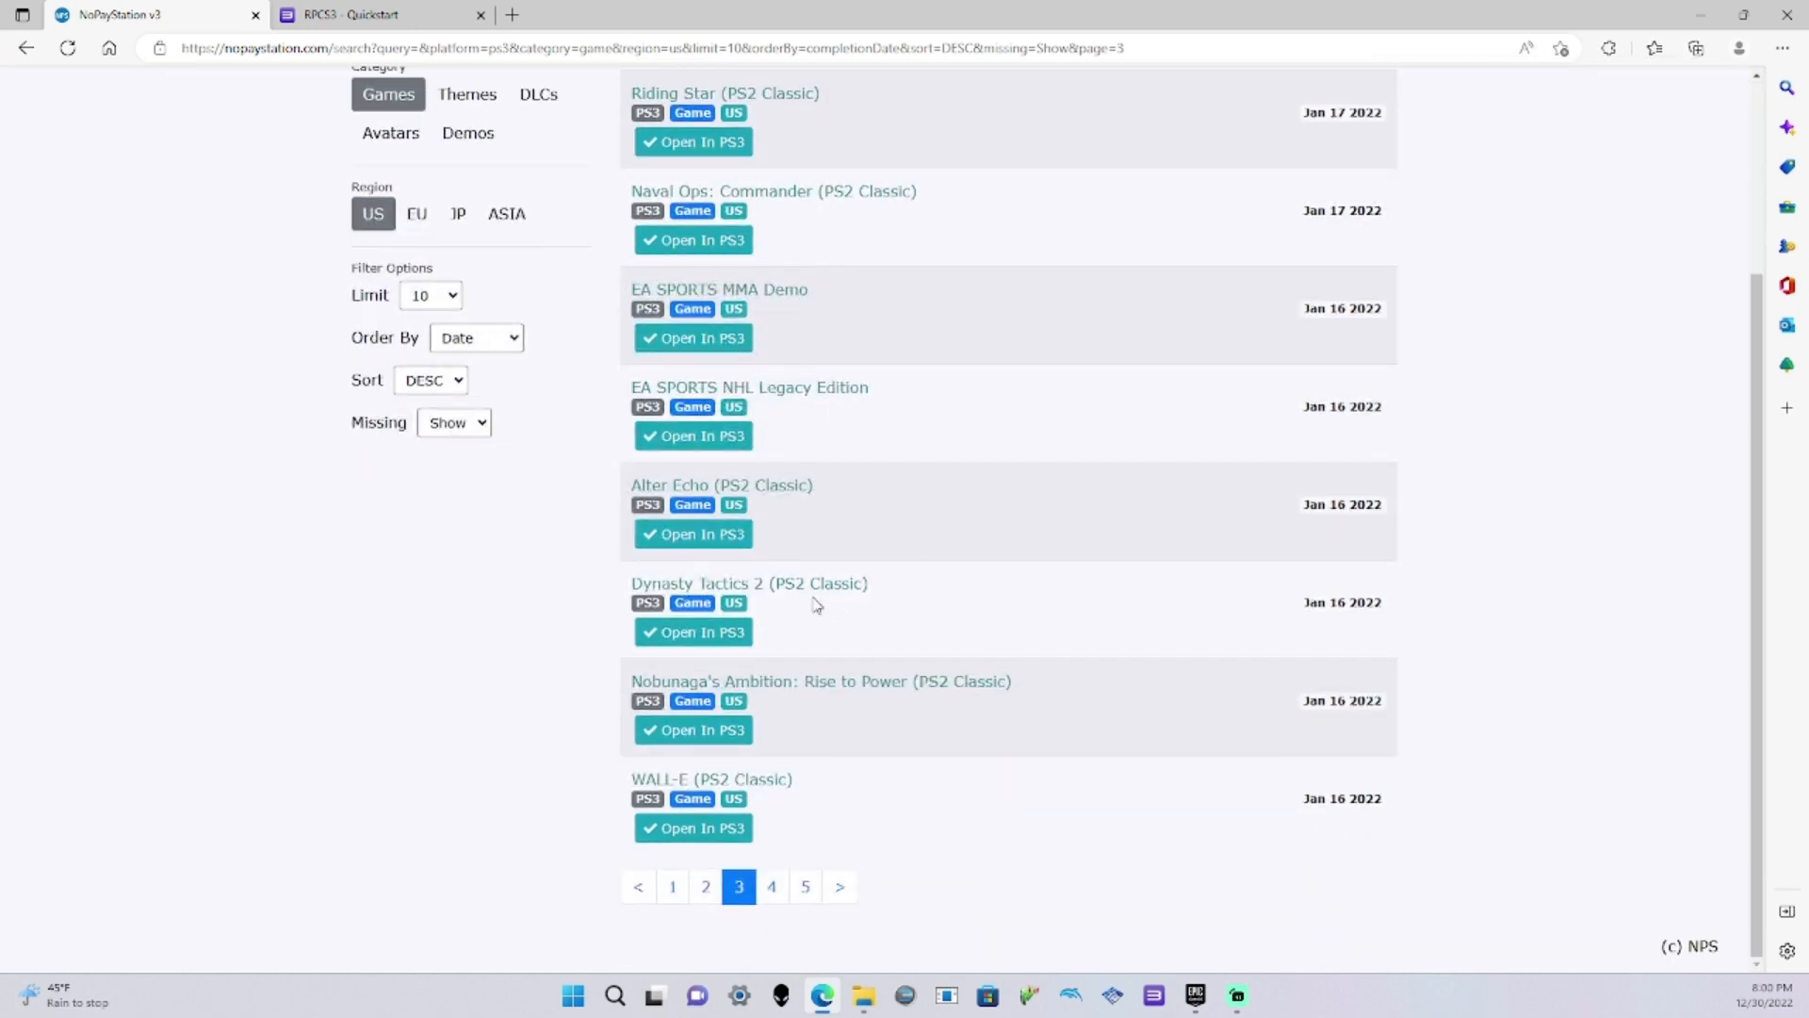
{"action": "scroll", "coordinate": [797, 595], "scroll_direction": "up", "scroll_amount": 3}
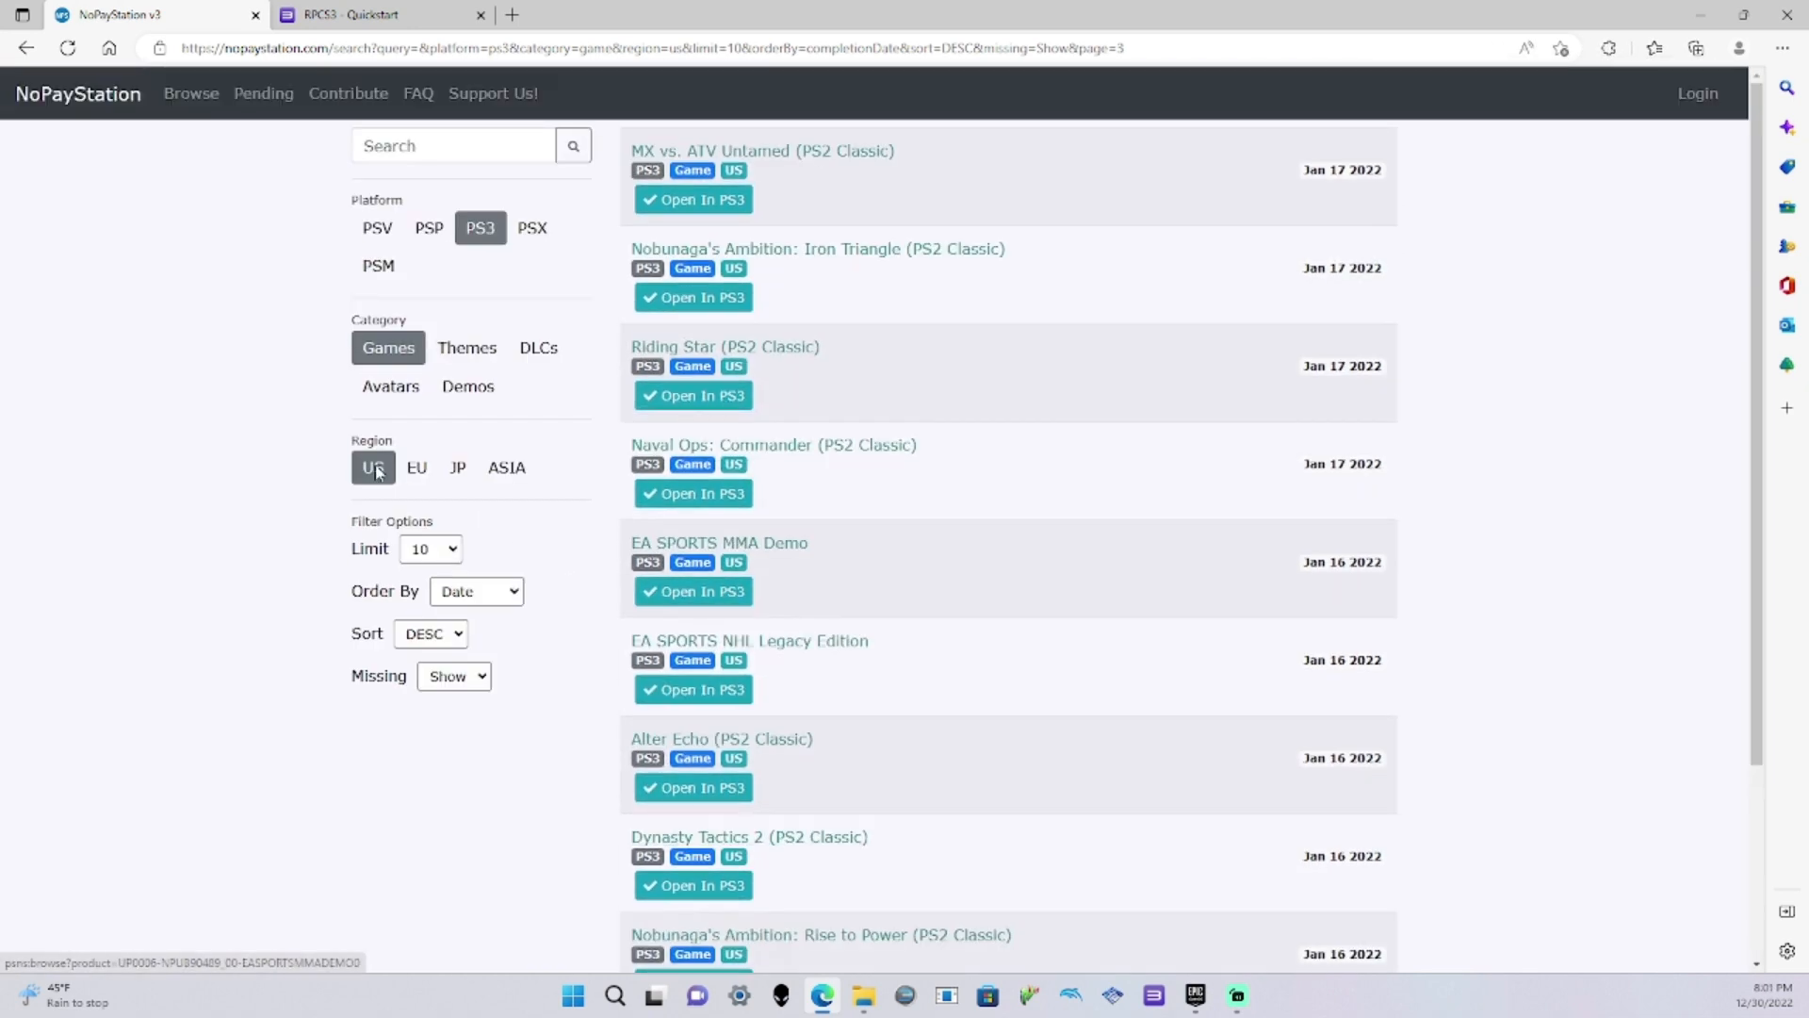
{"action": "left_click", "coordinate": [479, 229]}
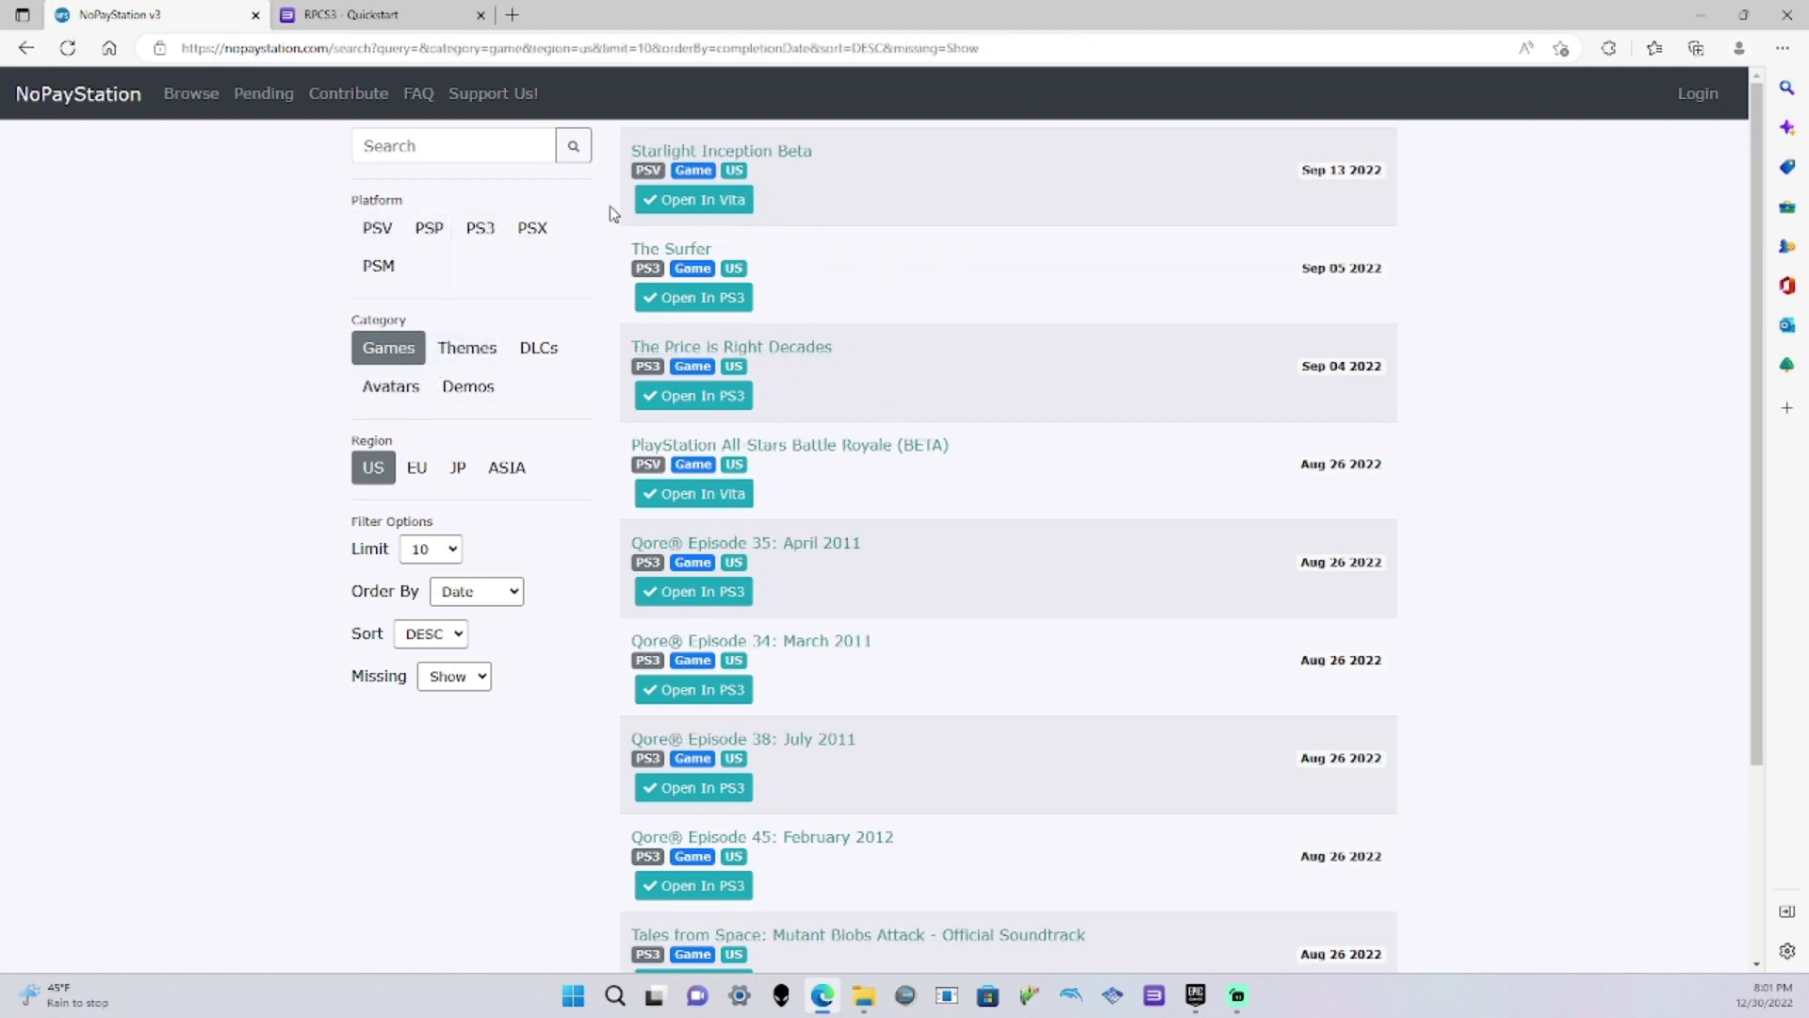
{"action": "left_click", "coordinate": [478, 229]}
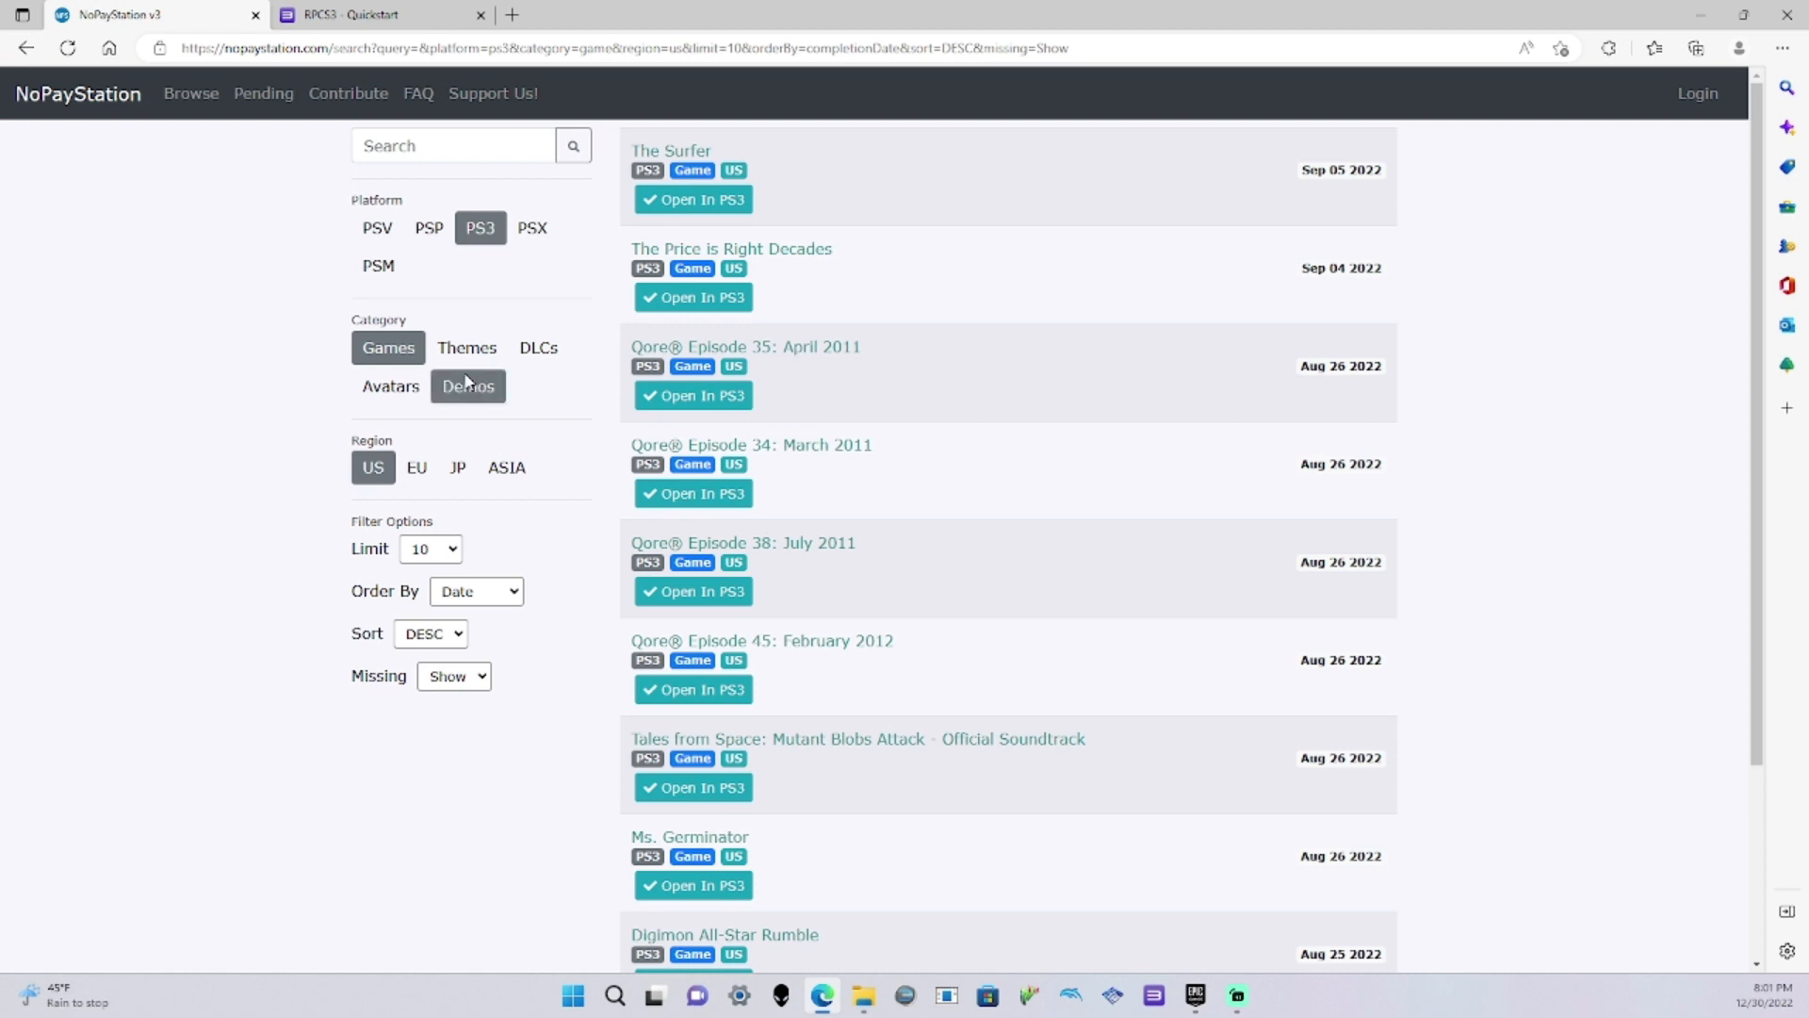
{"action": "left_click", "coordinate": [468, 236]}
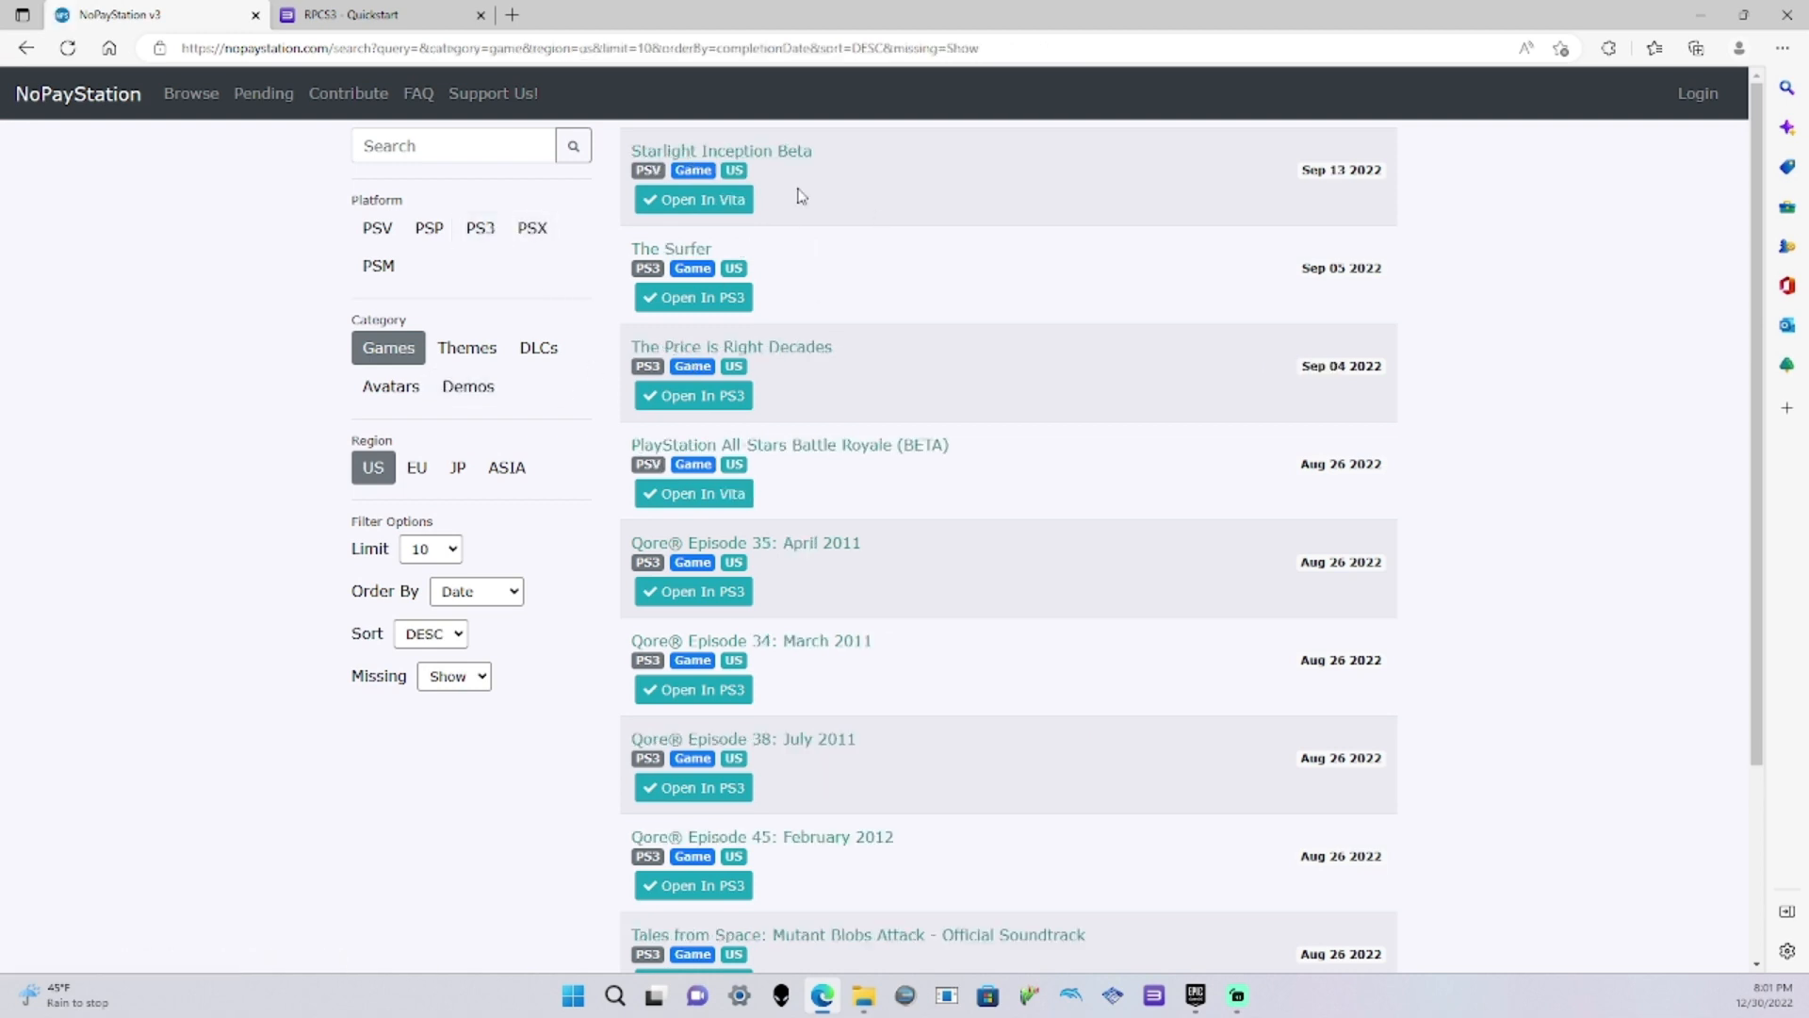
{"action": "left_click", "coordinate": [682, 251]}
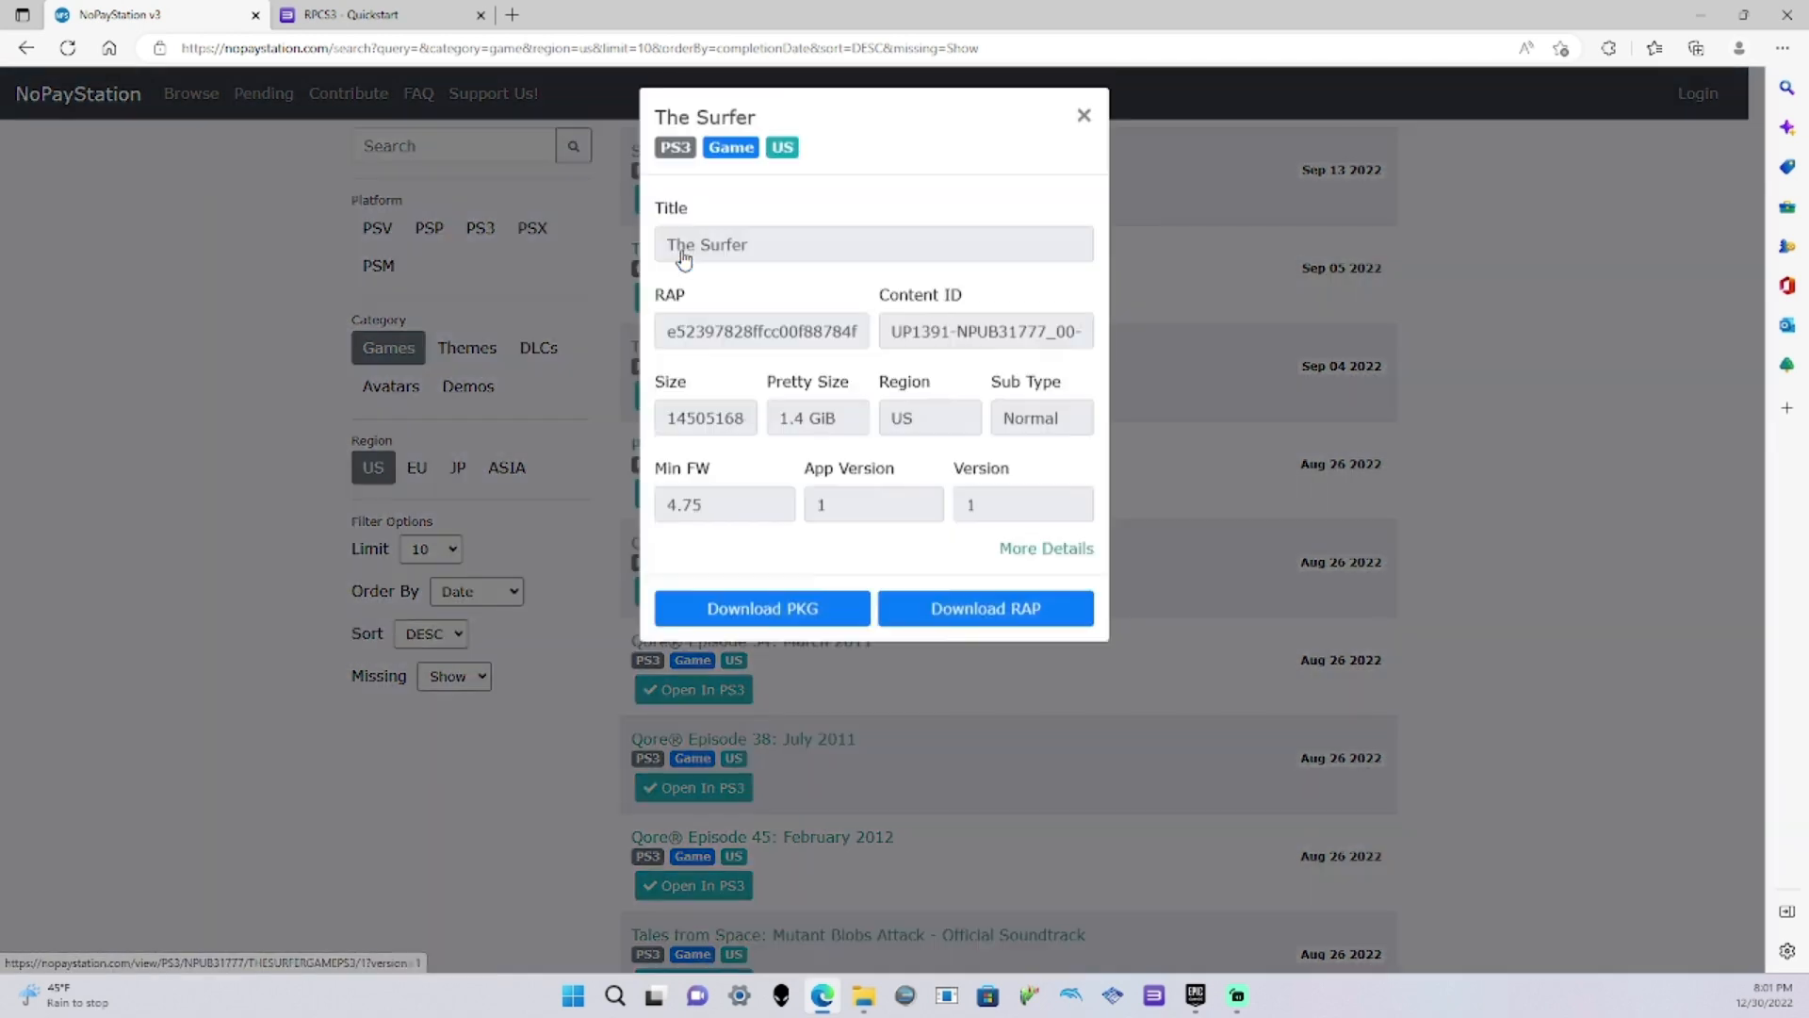
Try to download The Surfer's PKG and RAP files, and always allow nopaystation.com to download multiple files
{"action": "left_click", "coordinate": [803, 618]}
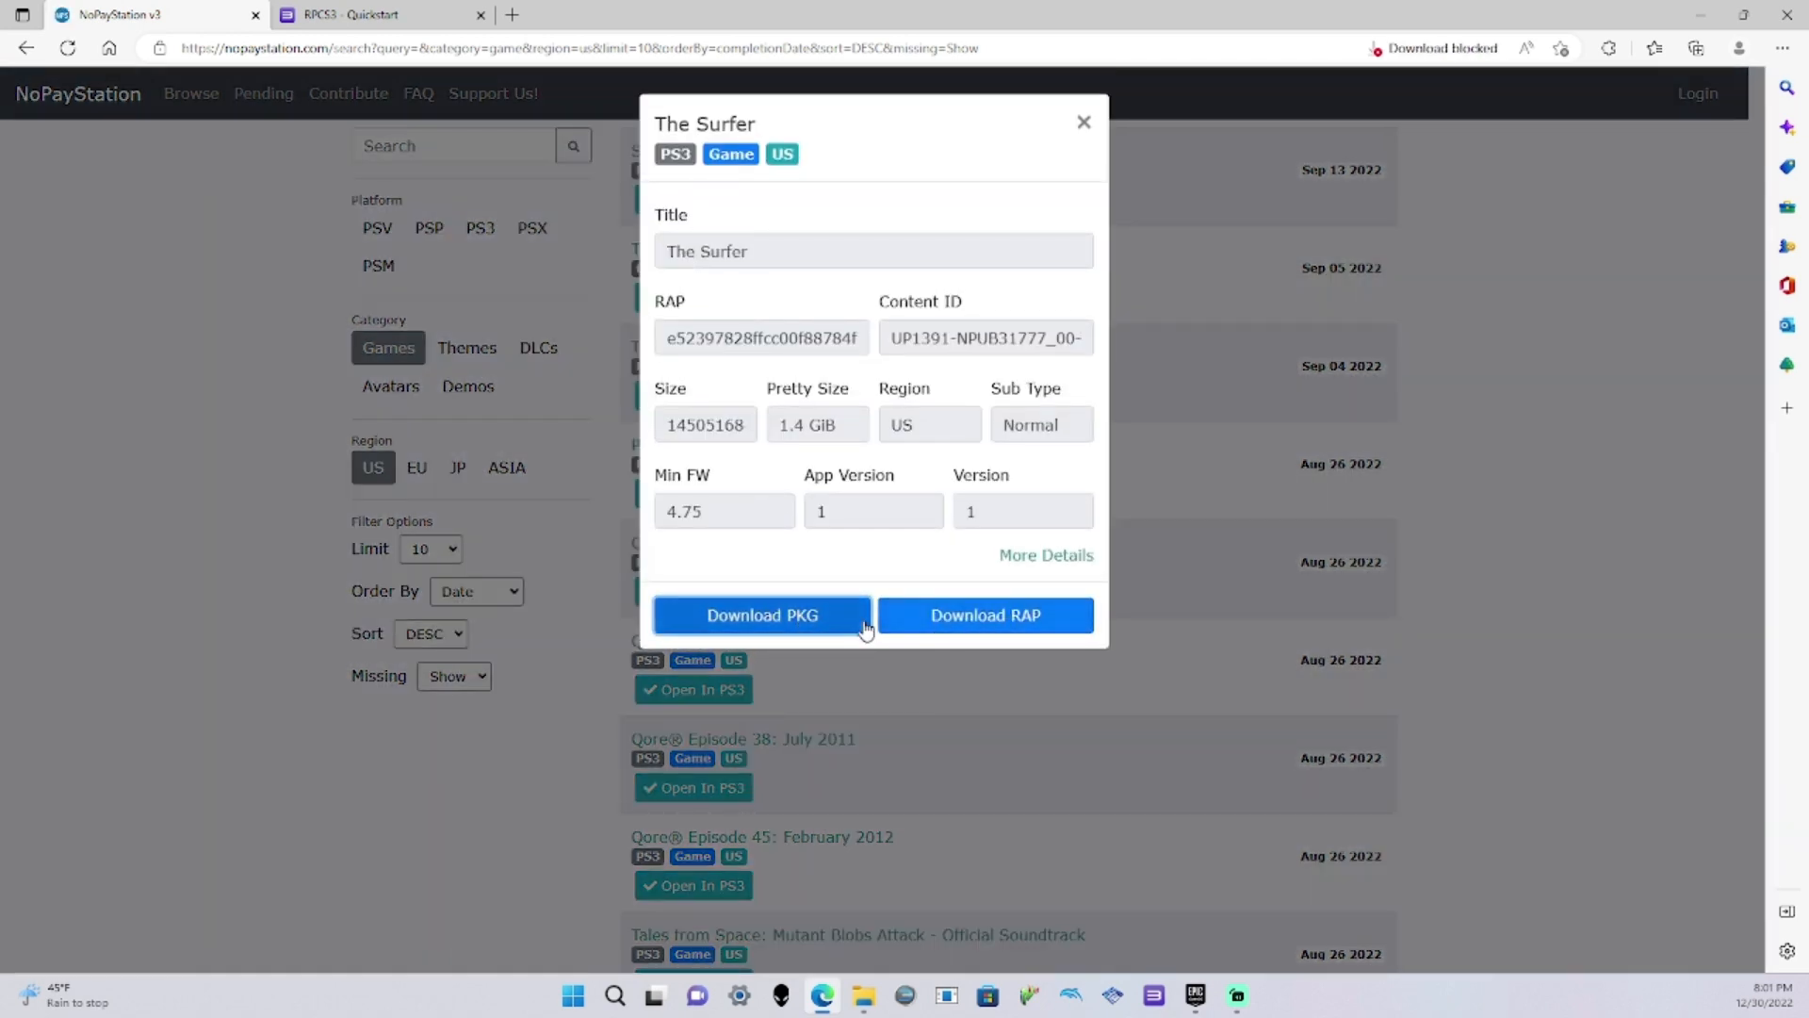
{"action": "left_click", "coordinate": [1011, 621]}
{"action": "left_click", "coordinate": [1493, 50]}
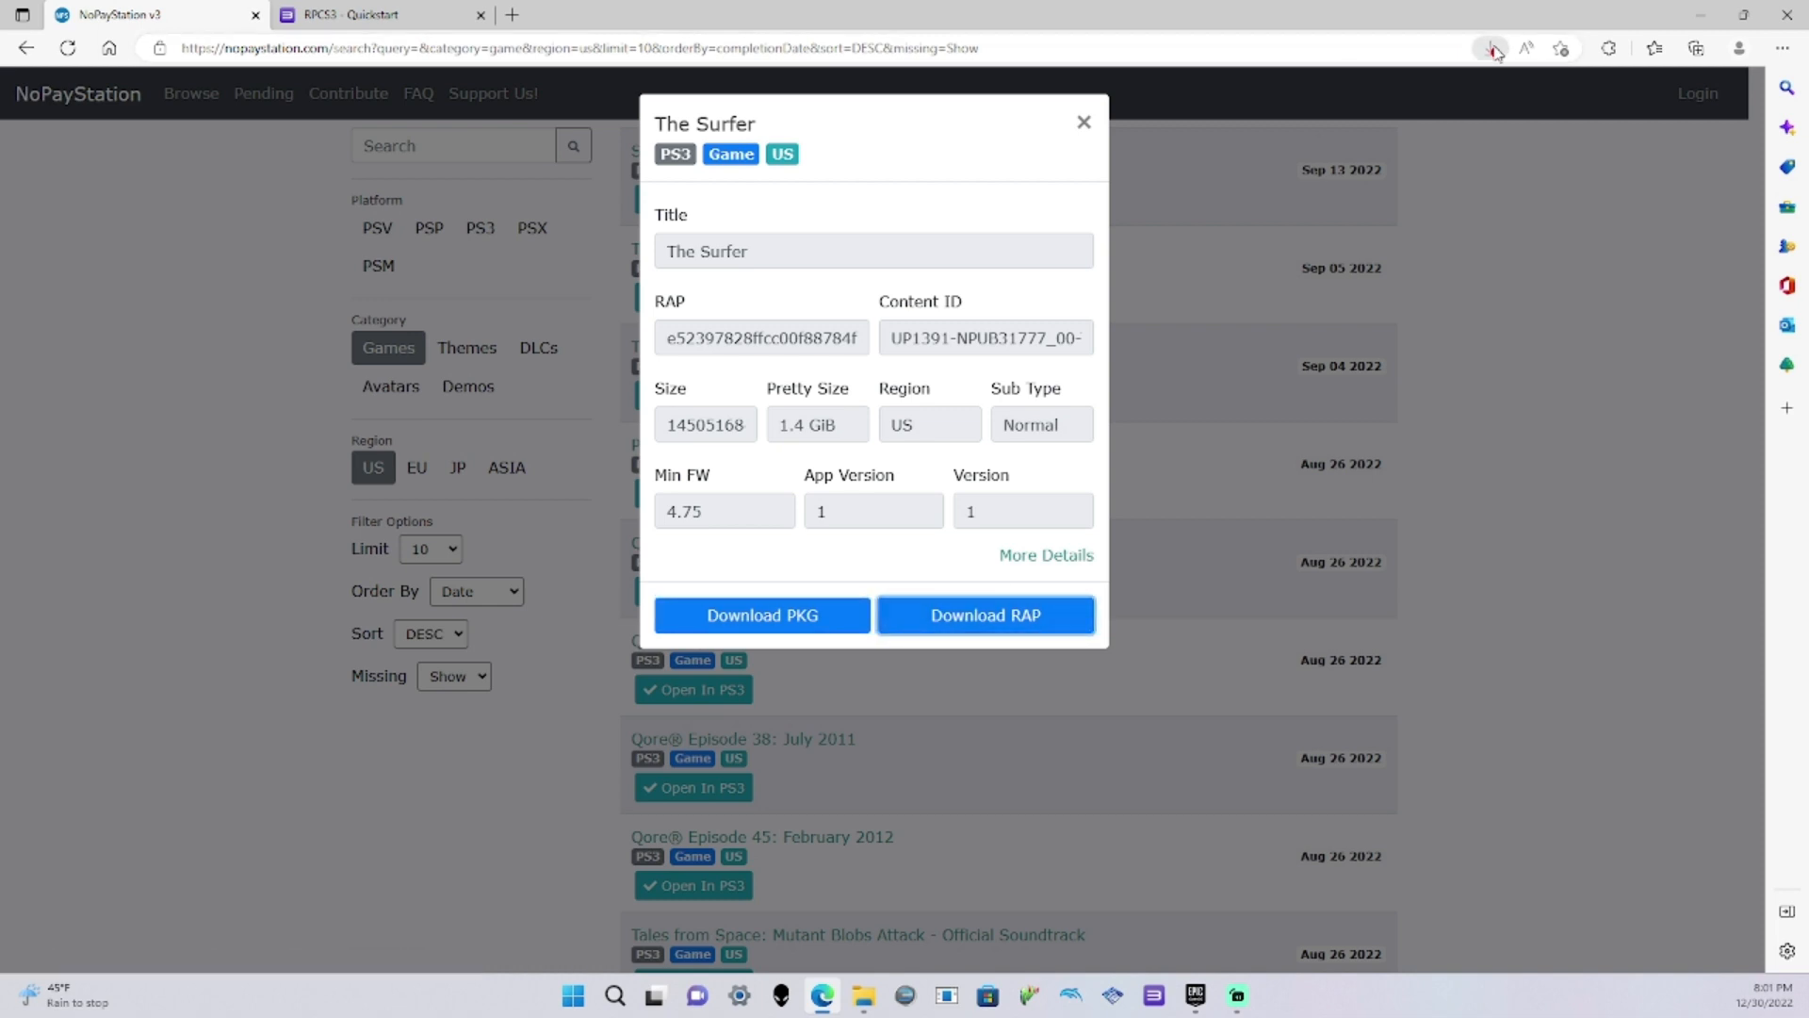
{"action": "left_click", "coordinate": [1306, 131]}
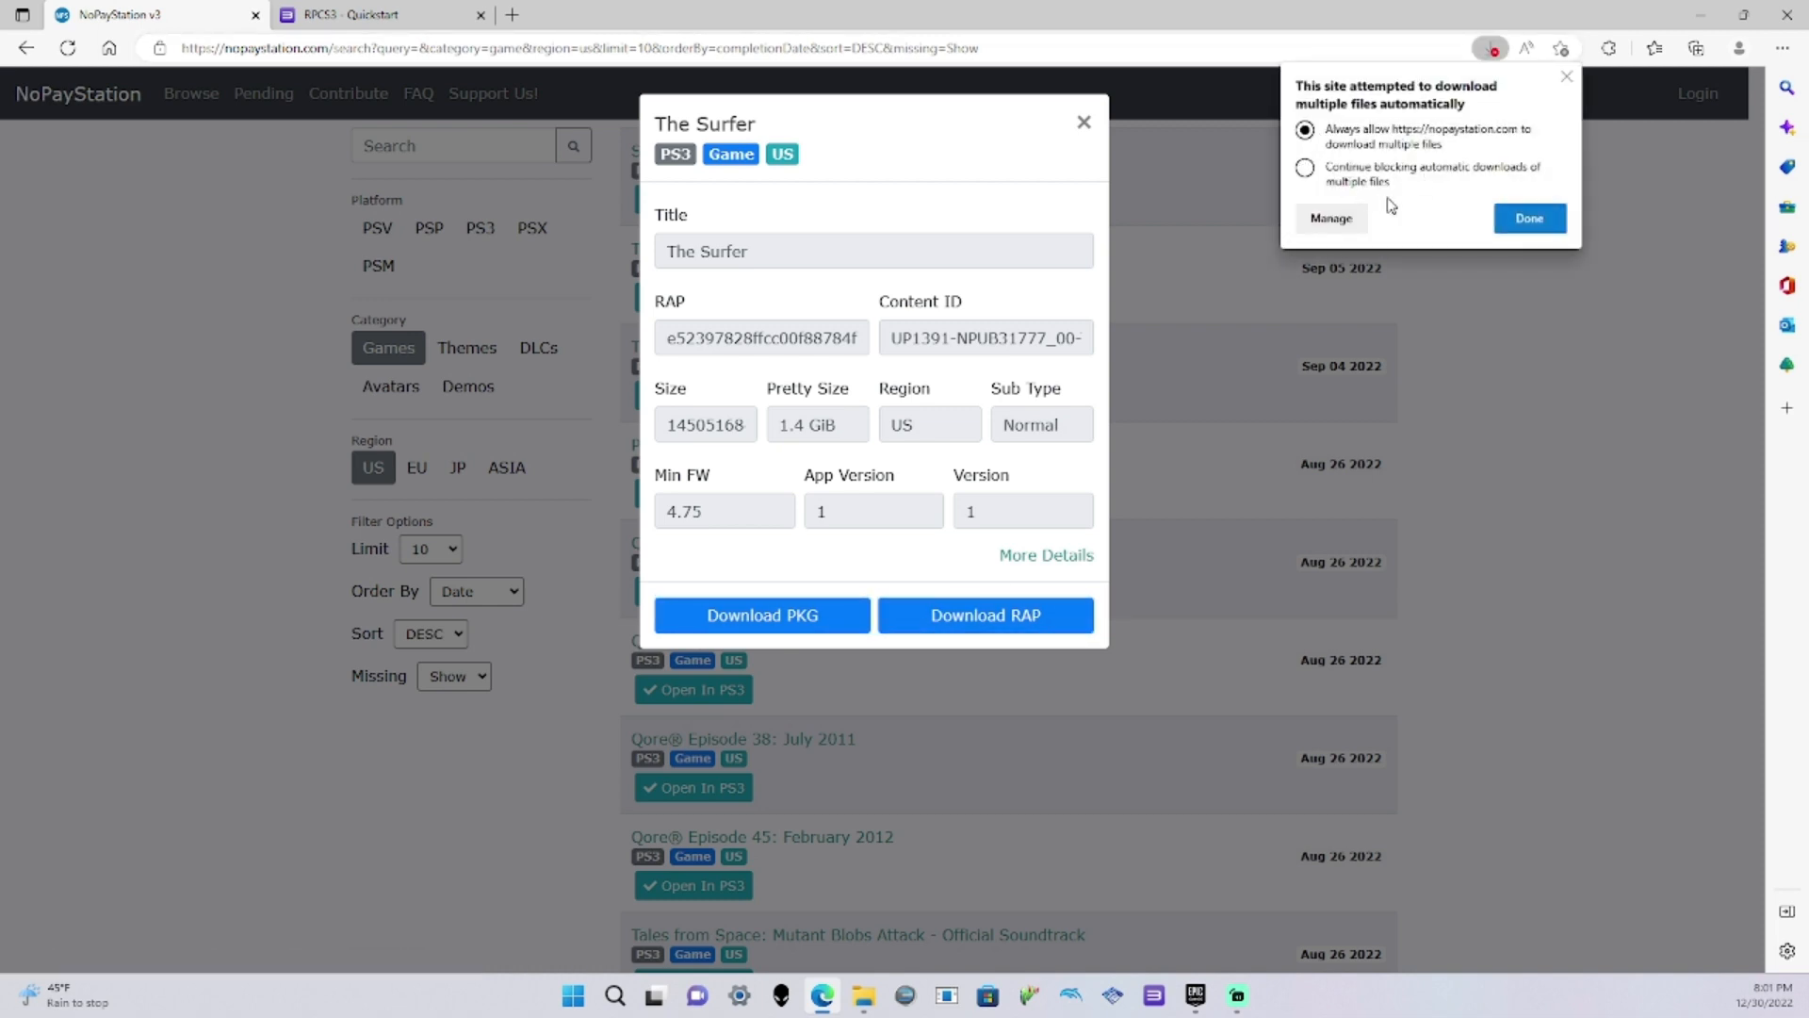
{"action": "left_click", "coordinate": [1528, 219]}
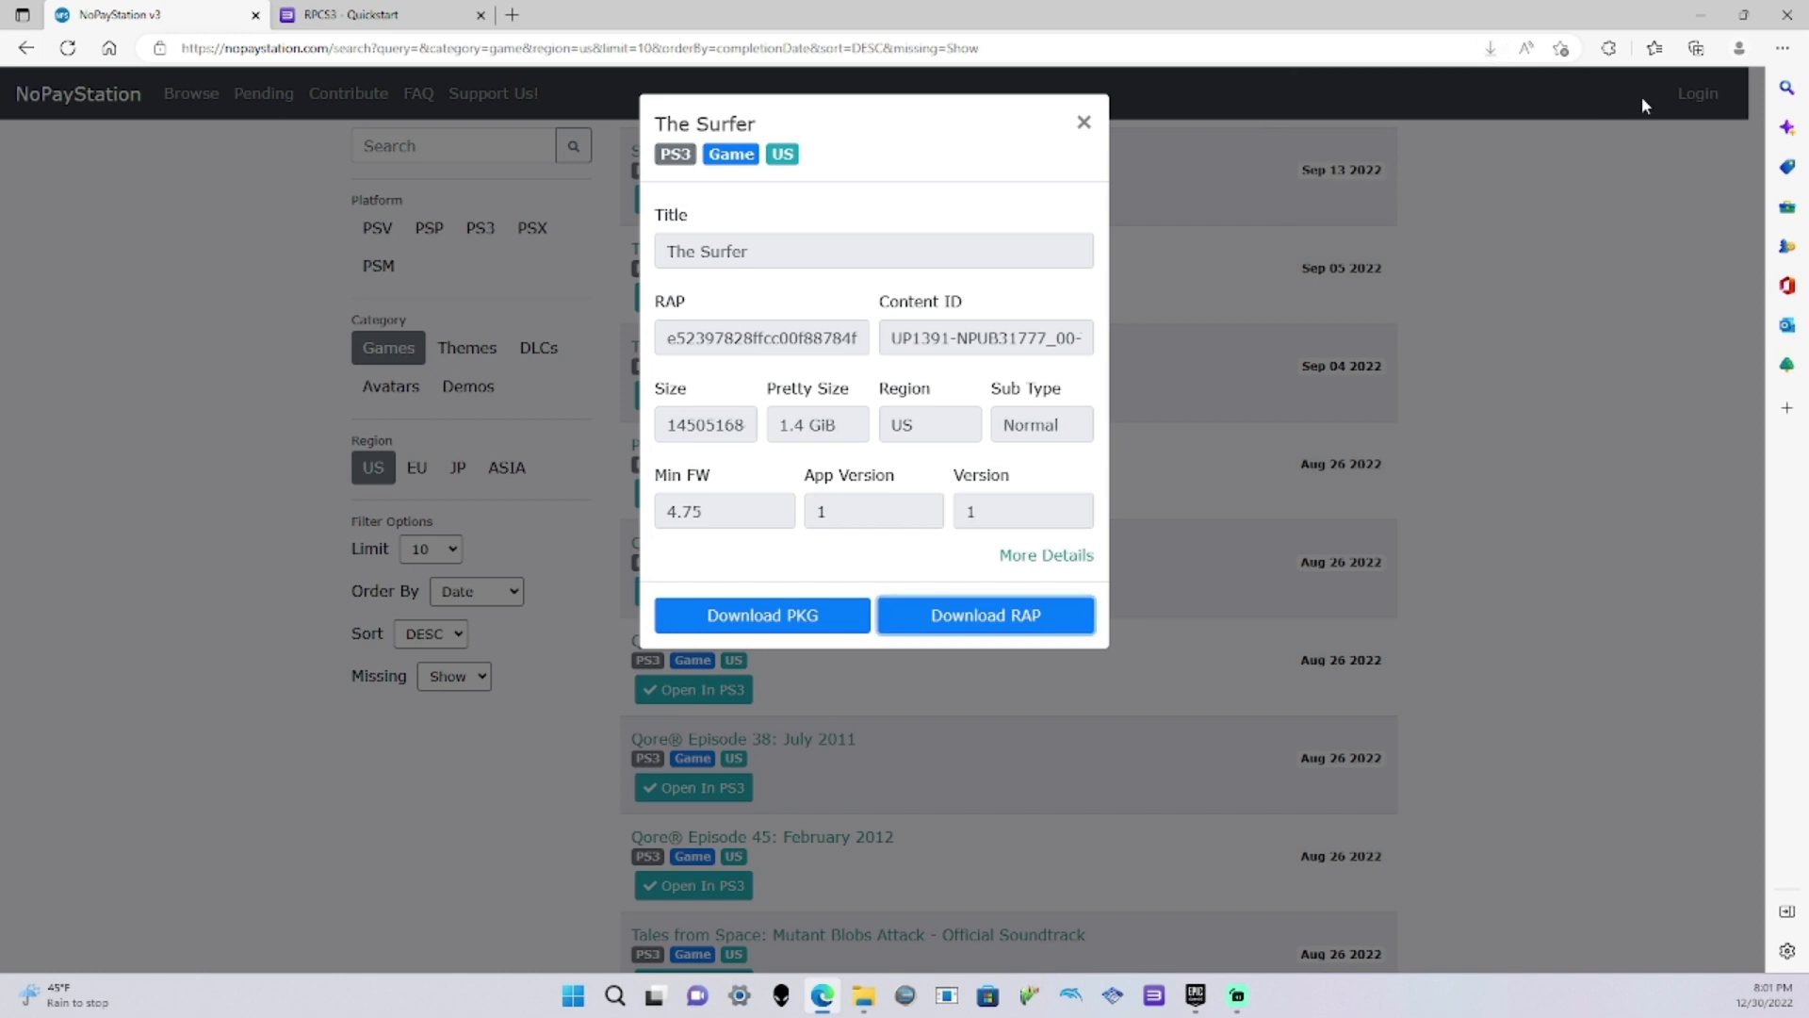
Check the browser's downloads list for The Surfer's files and close the game details
{"action": "left_click", "coordinate": [1782, 48]}
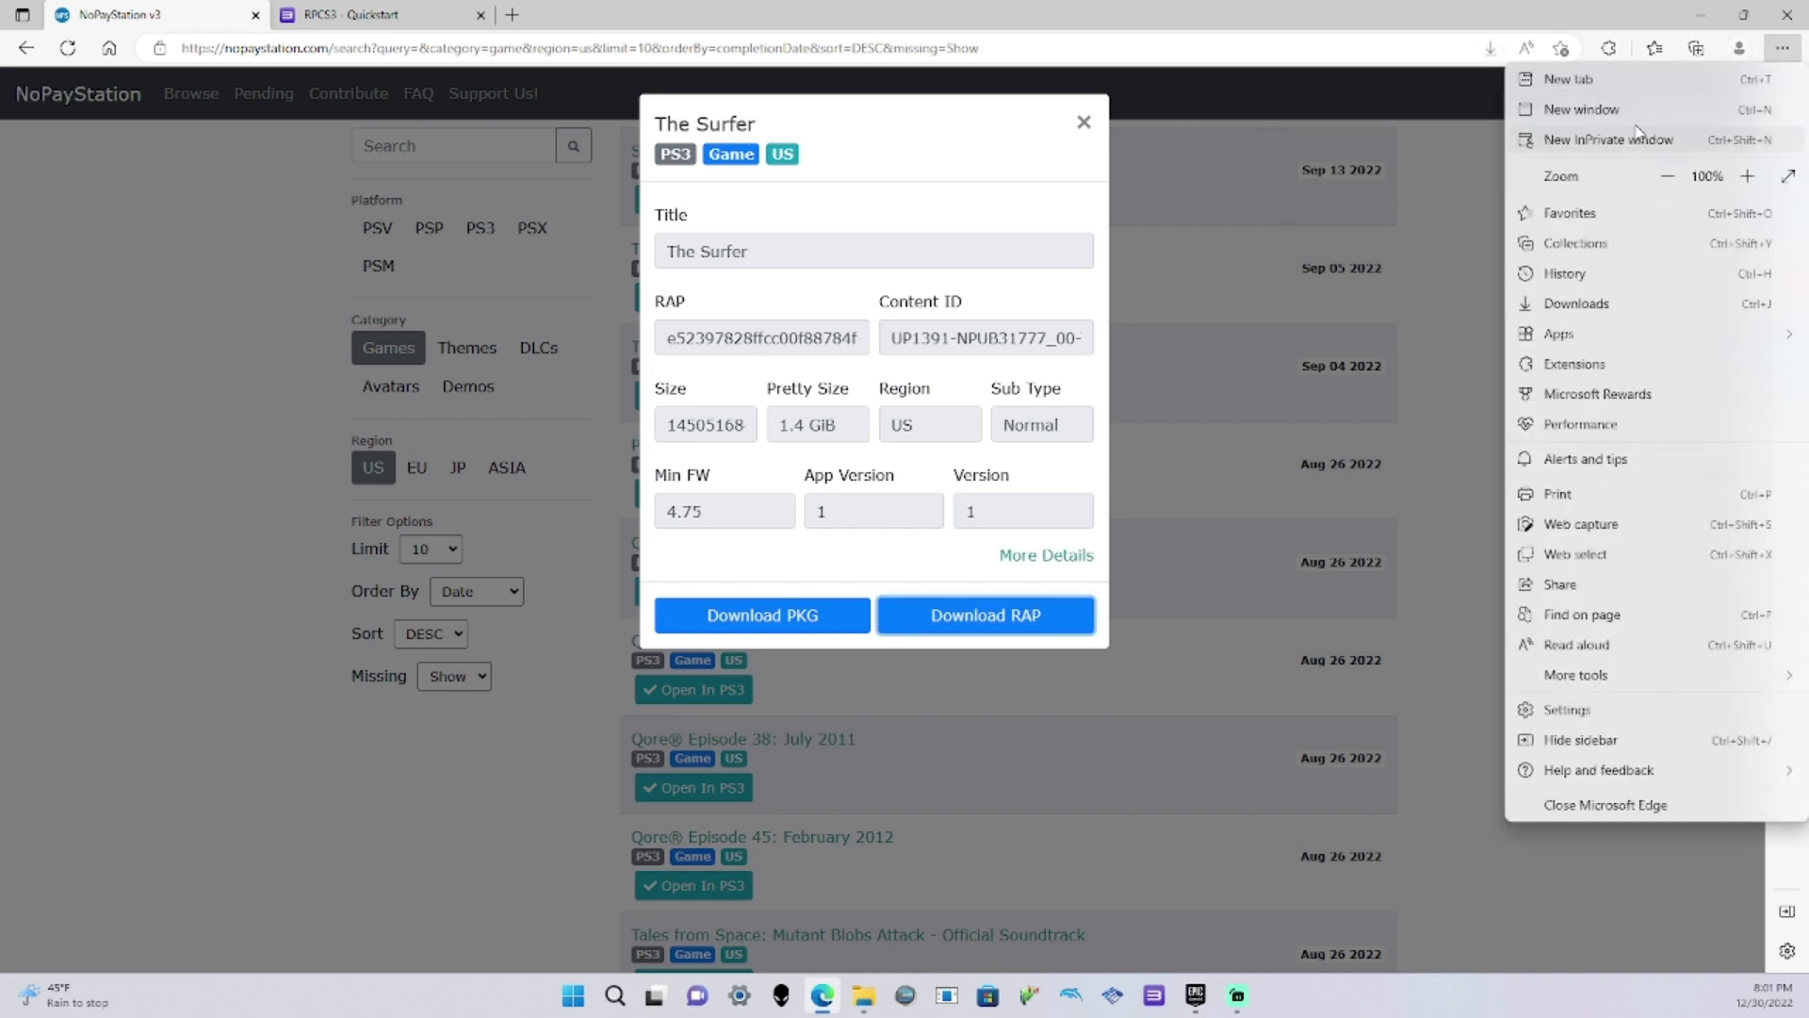
{"action": "left_click", "coordinate": [1581, 303]}
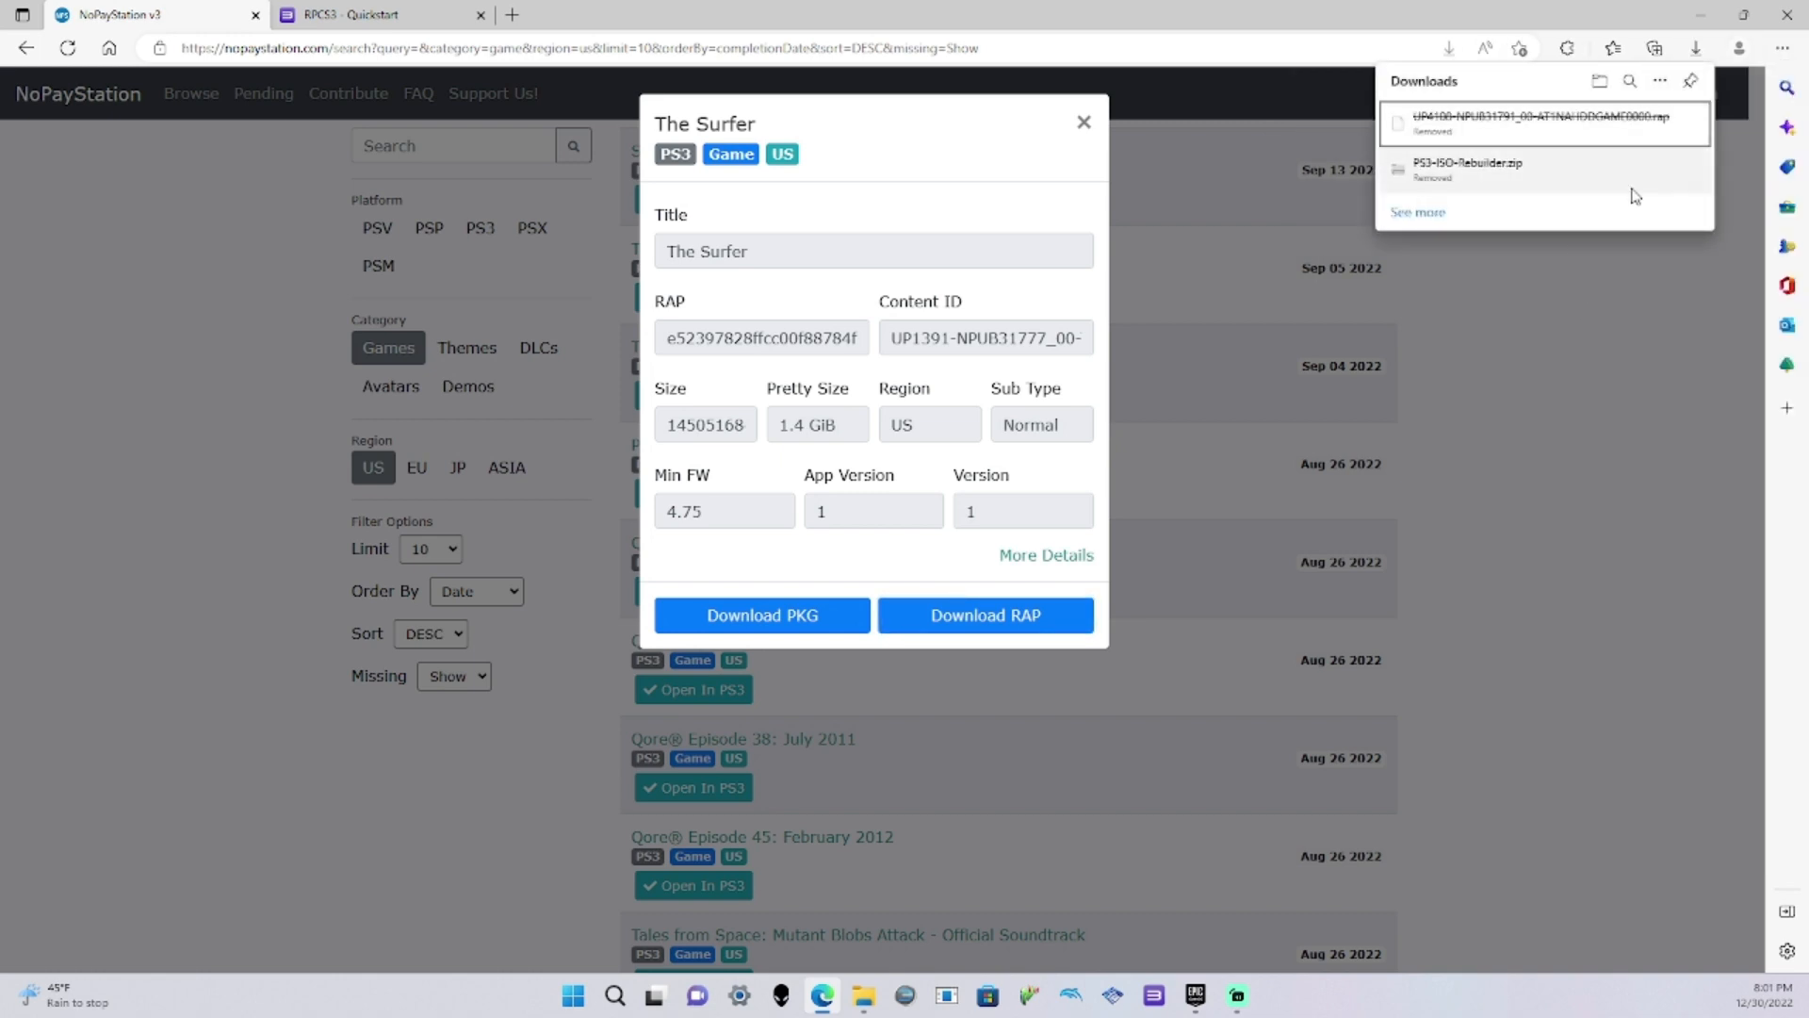
{"action": "left_click", "coordinate": [1362, 344]}
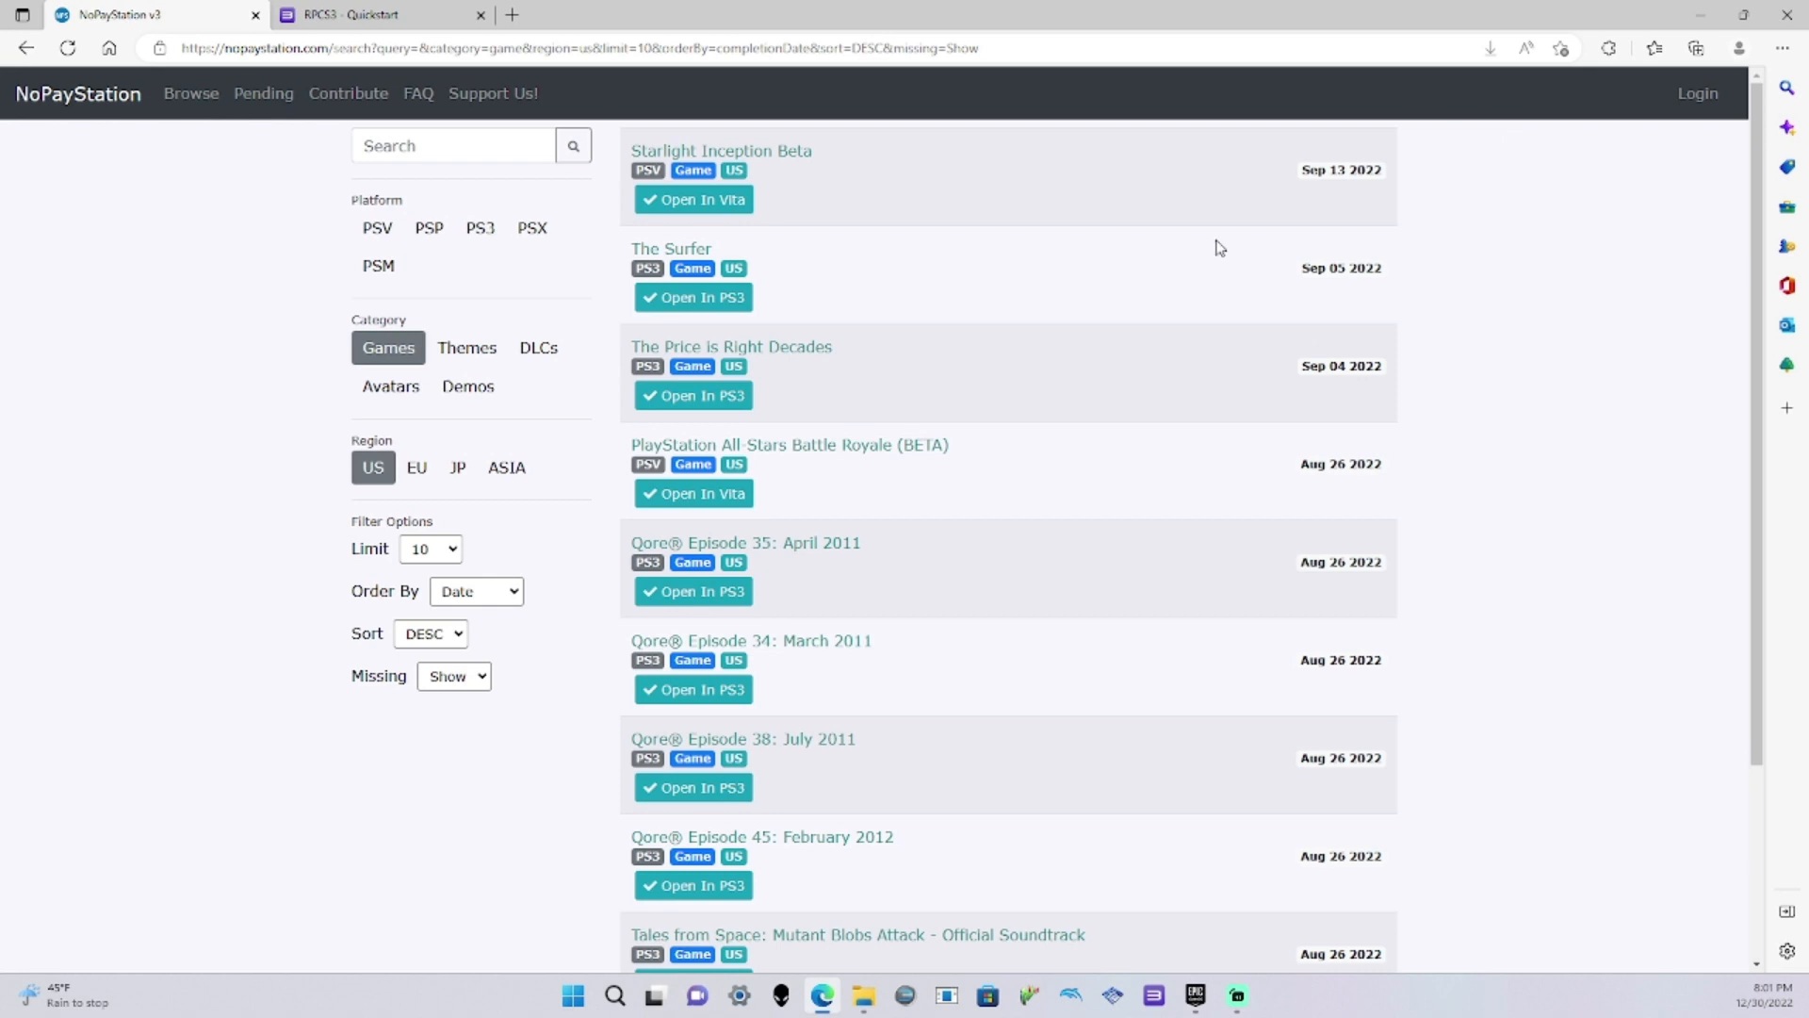
Reopen The Surfer's details, download its PKG and RAP files, and keep the PKG despite the insecure download block
{"action": "left_click", "coordinate": [695, 250]}
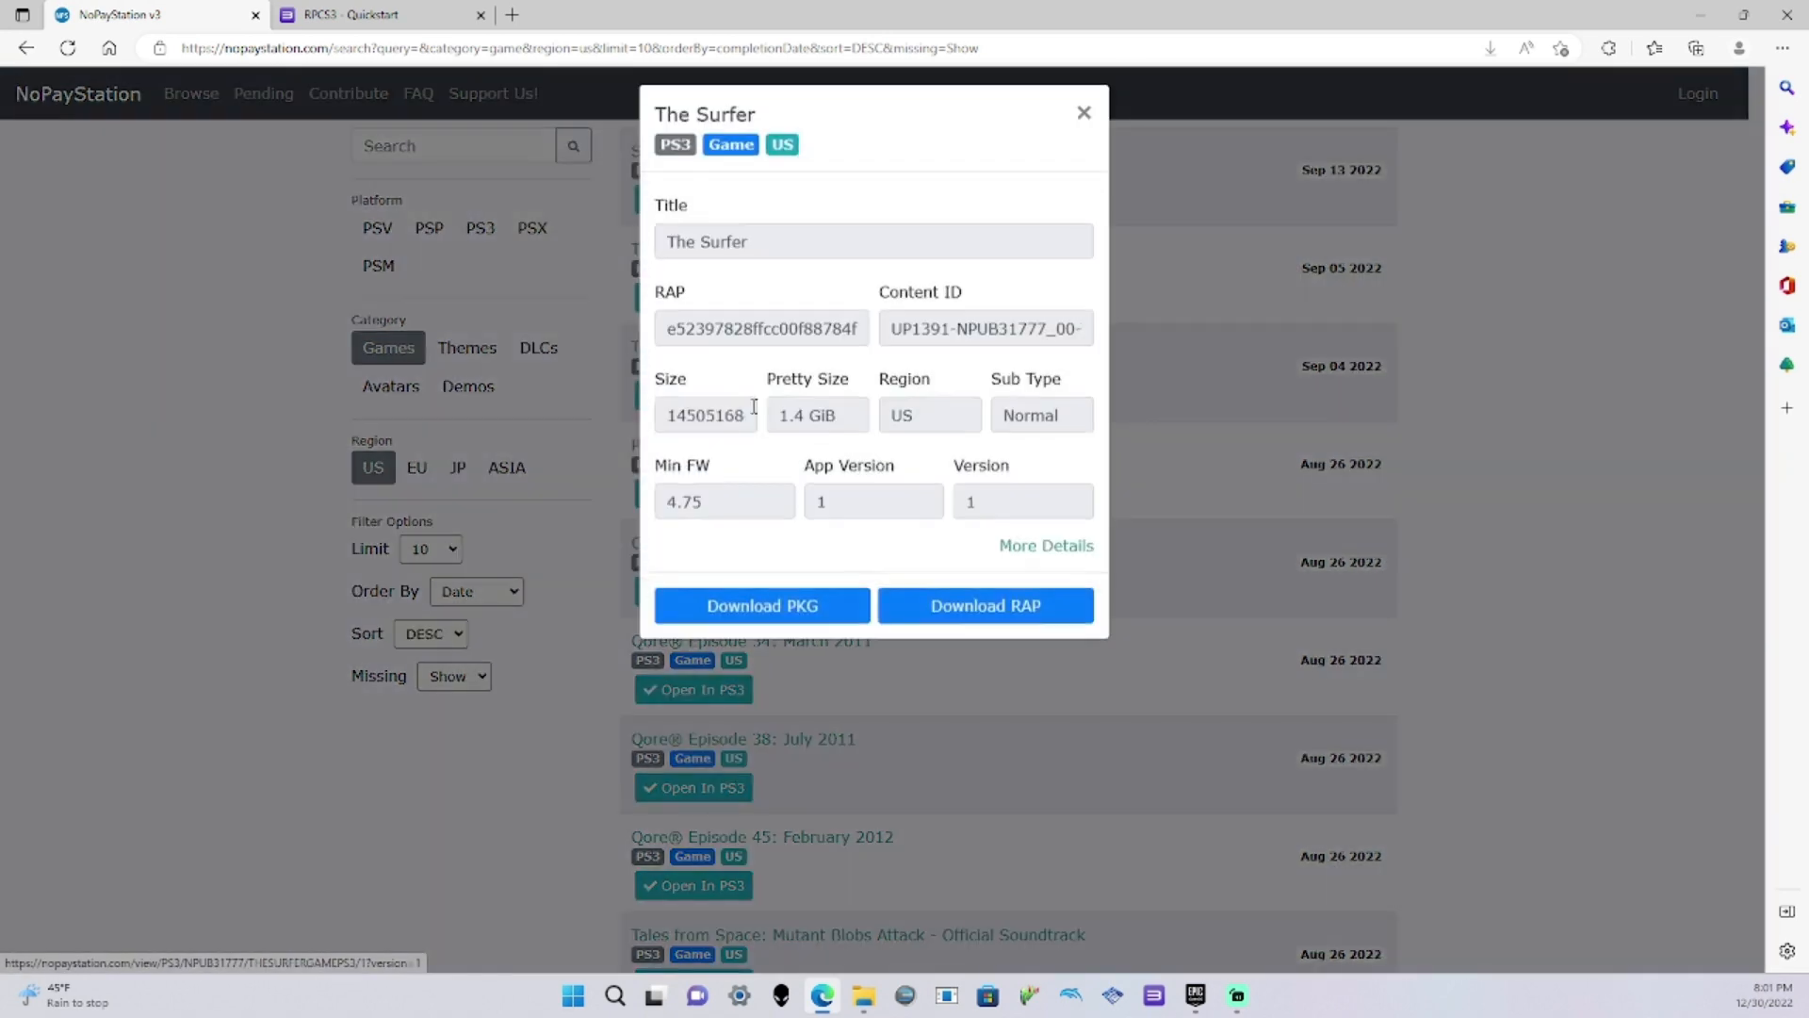
{"action": "left_click", "coordinate": [1012, 619]}
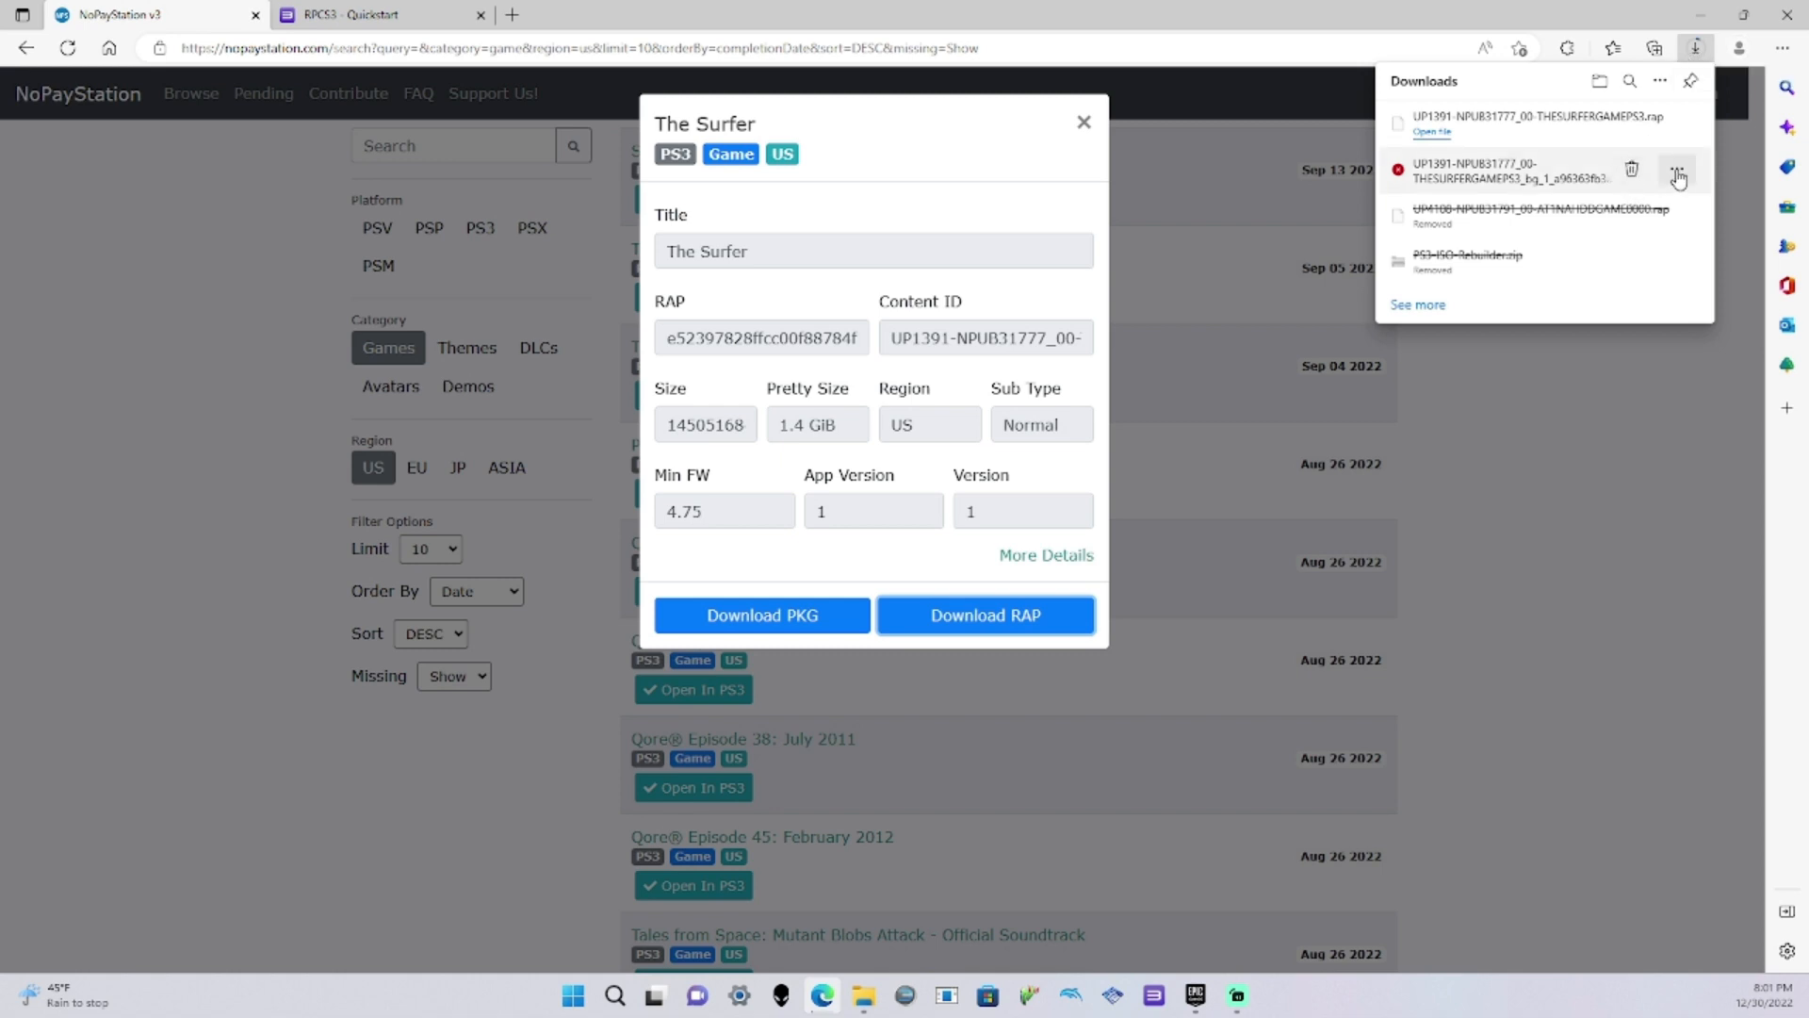
{"action": "left_click", "coordinate": [1676, 169]}
{"action": "left_click", "coordinate": [1582, 231]}
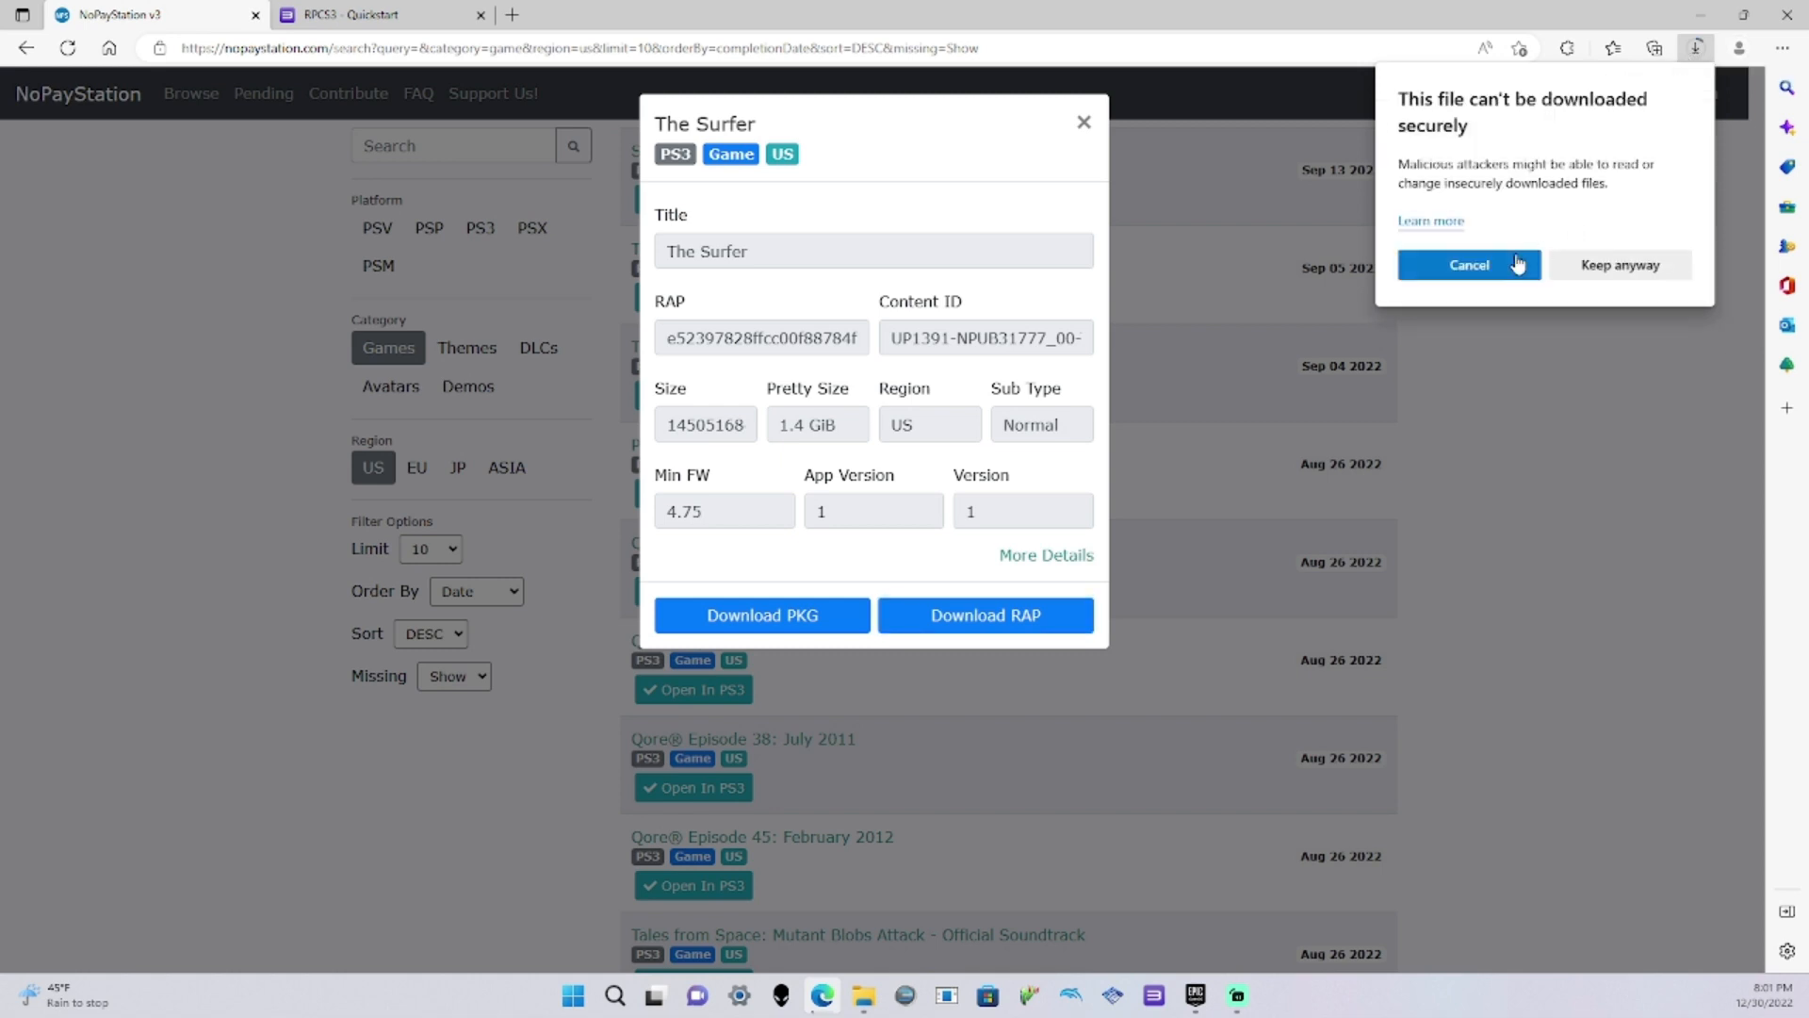
{"action": "left_click", "coordinate": [1605, 270]}
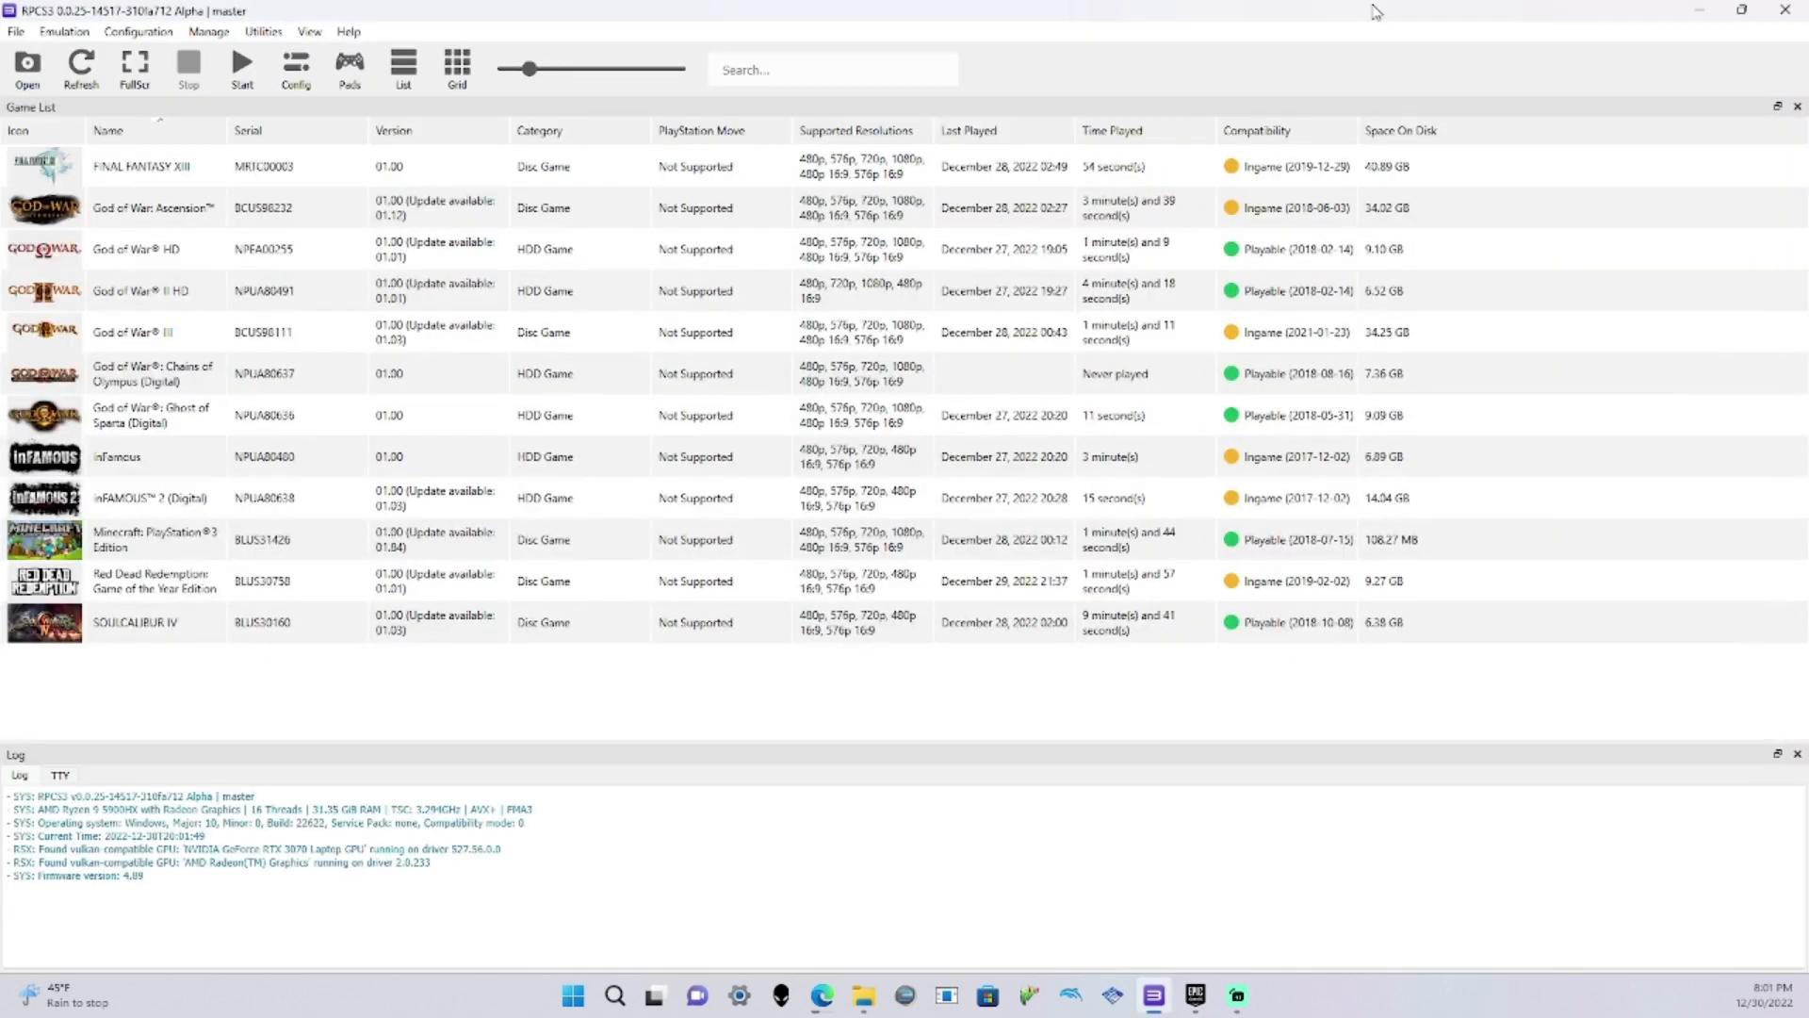
Monitor The Surfer's PKG download in the browser until it completes, and return to a maximized RPCS3 window
{"action": "left_click_drag", "start_coordinate": [1376, 12], "coordinate": [0, 156]}
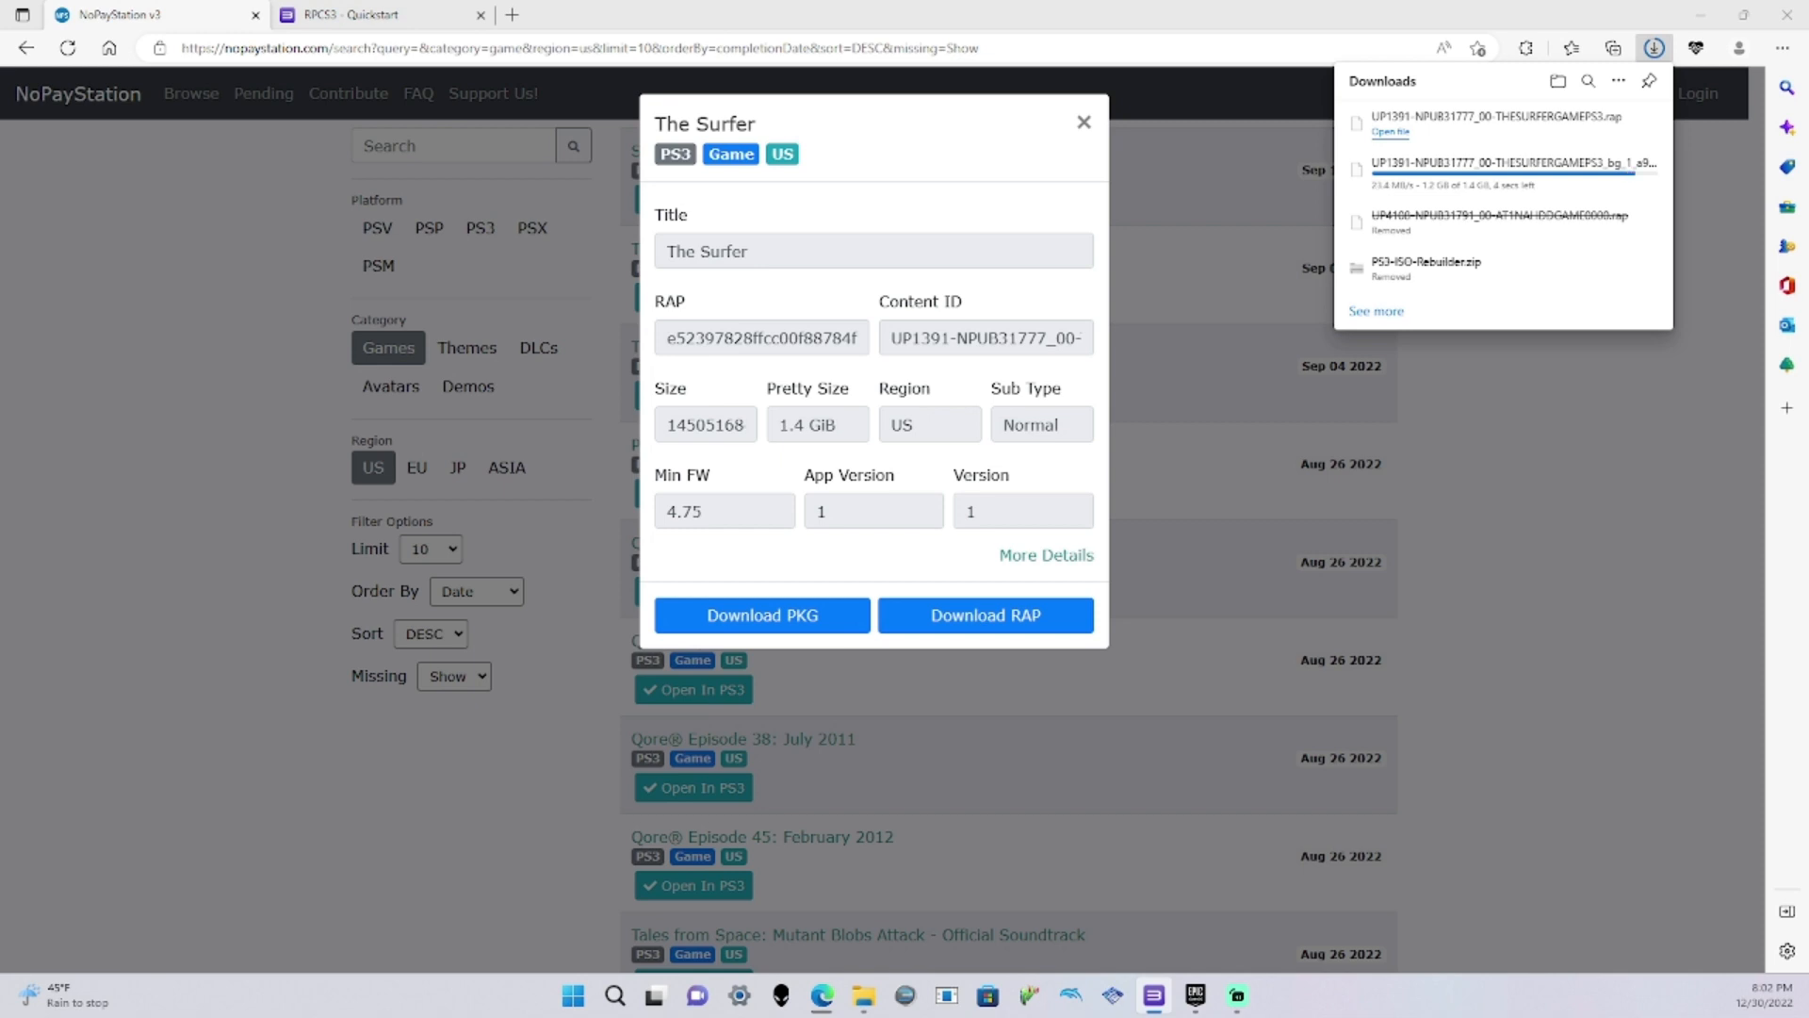
{"action": "mouse_move", "coordinate": [1514, 179]}
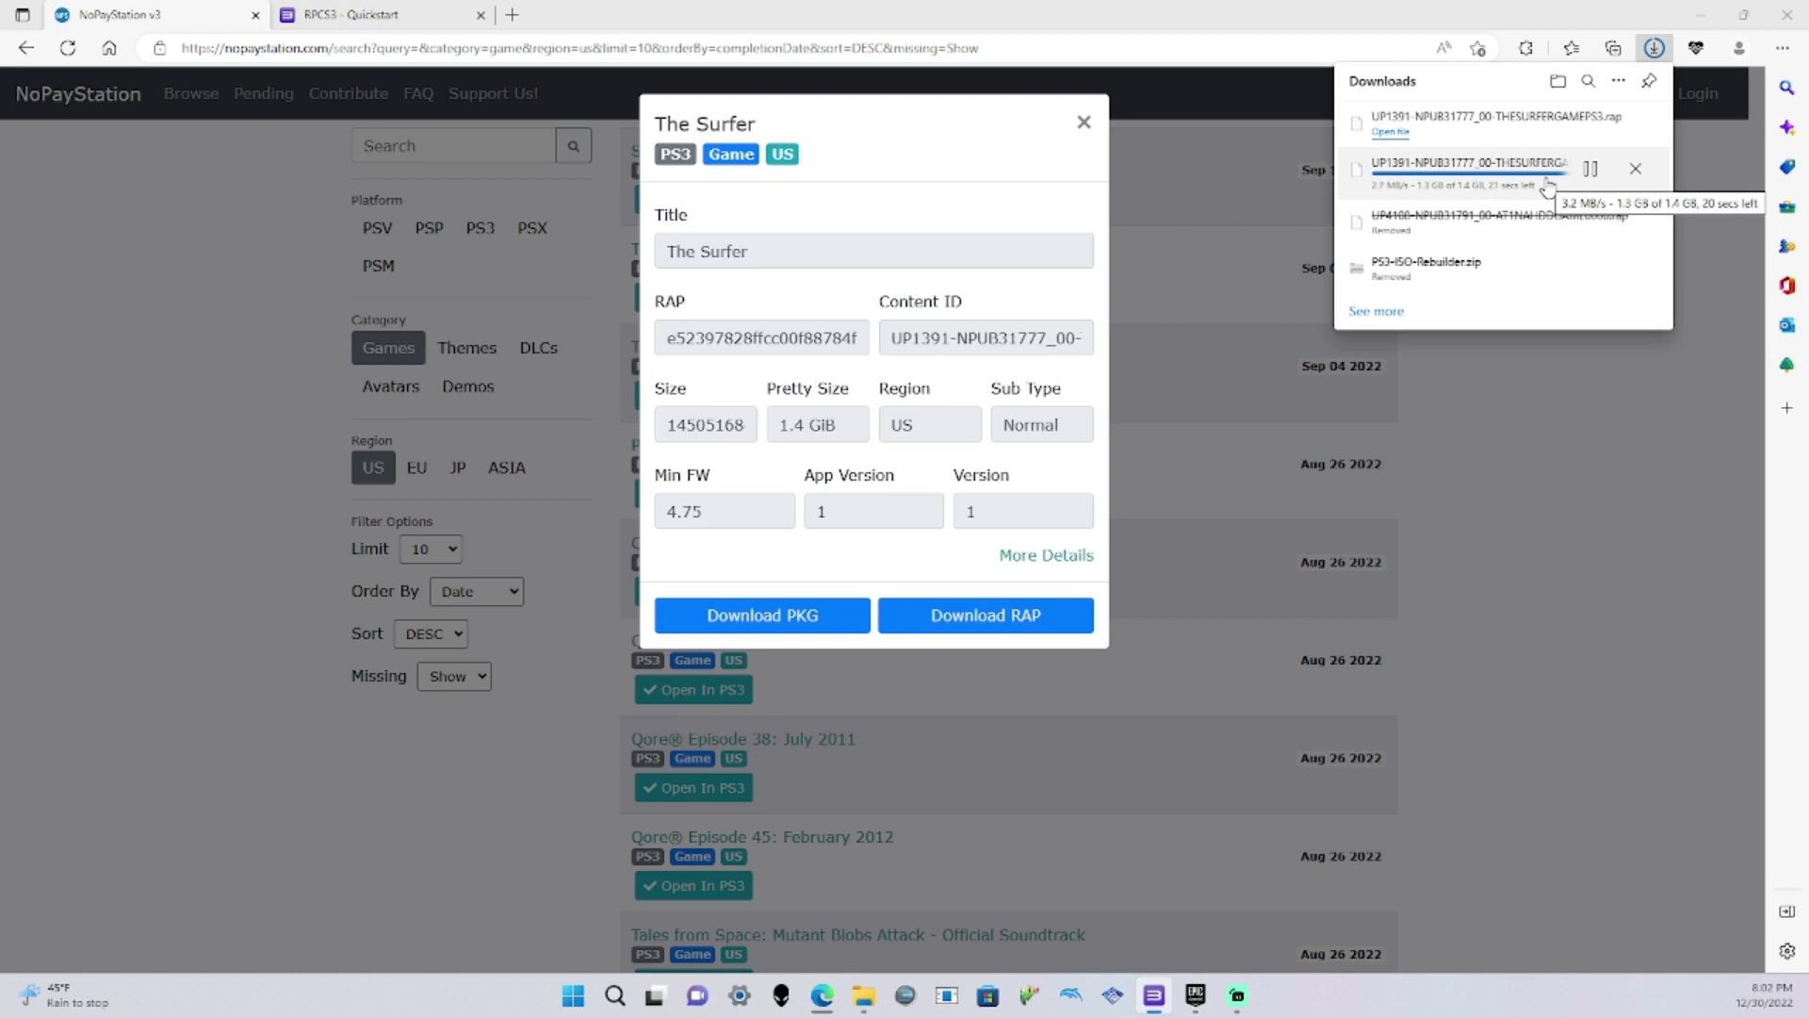
{"action": "left_click", "coordinate": [1085, 121]}
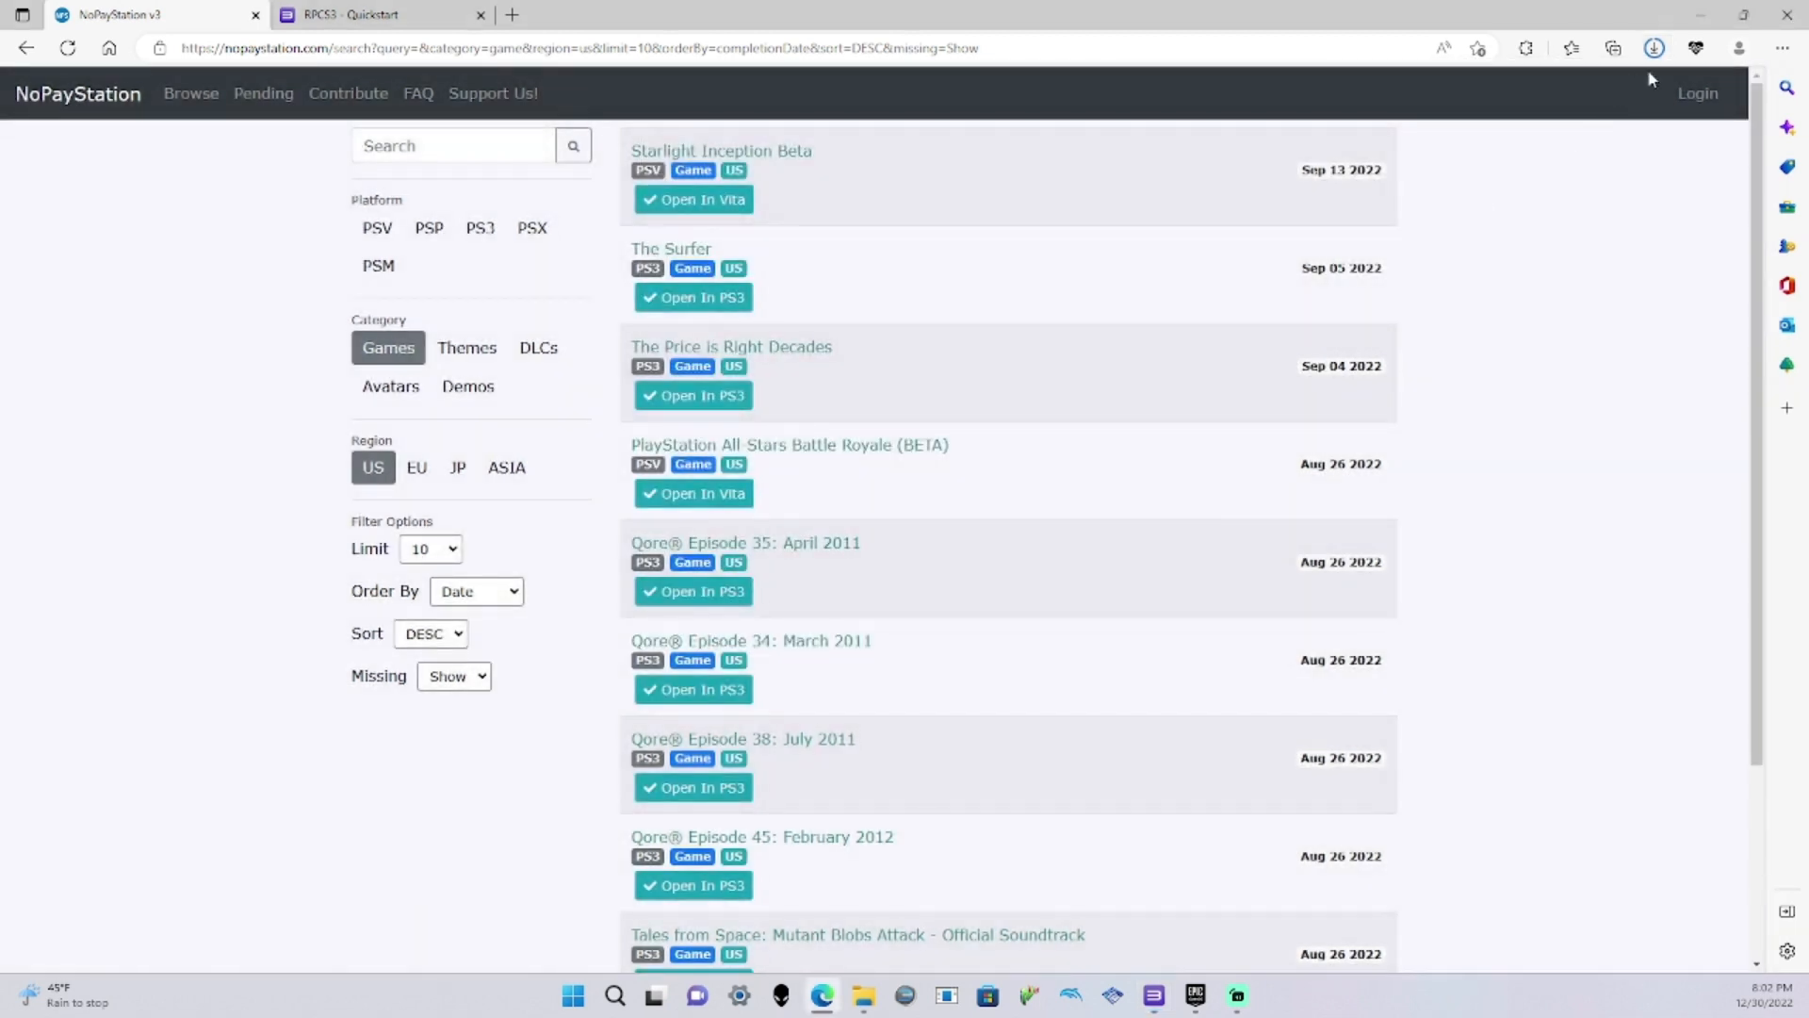
{"action": "left_click", "coordinate": [1655, 51]}
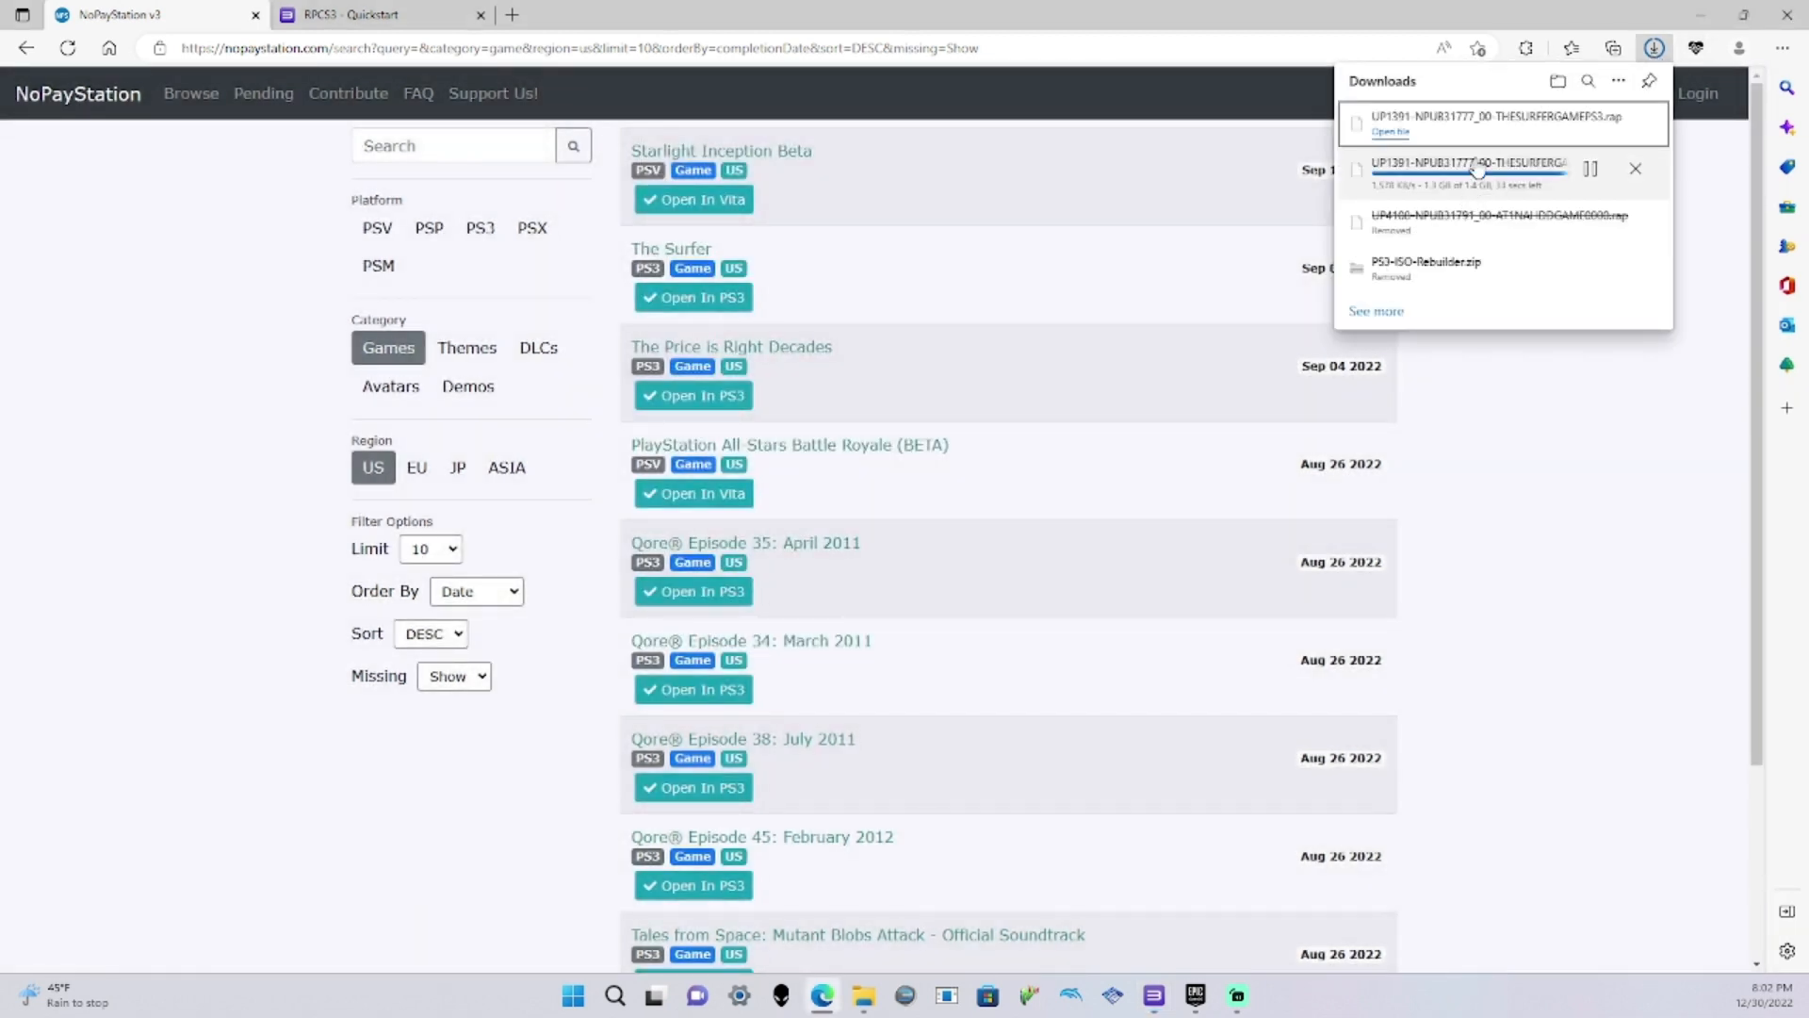
{"action": "mouse_move", "coordinate": [1445, 182]}
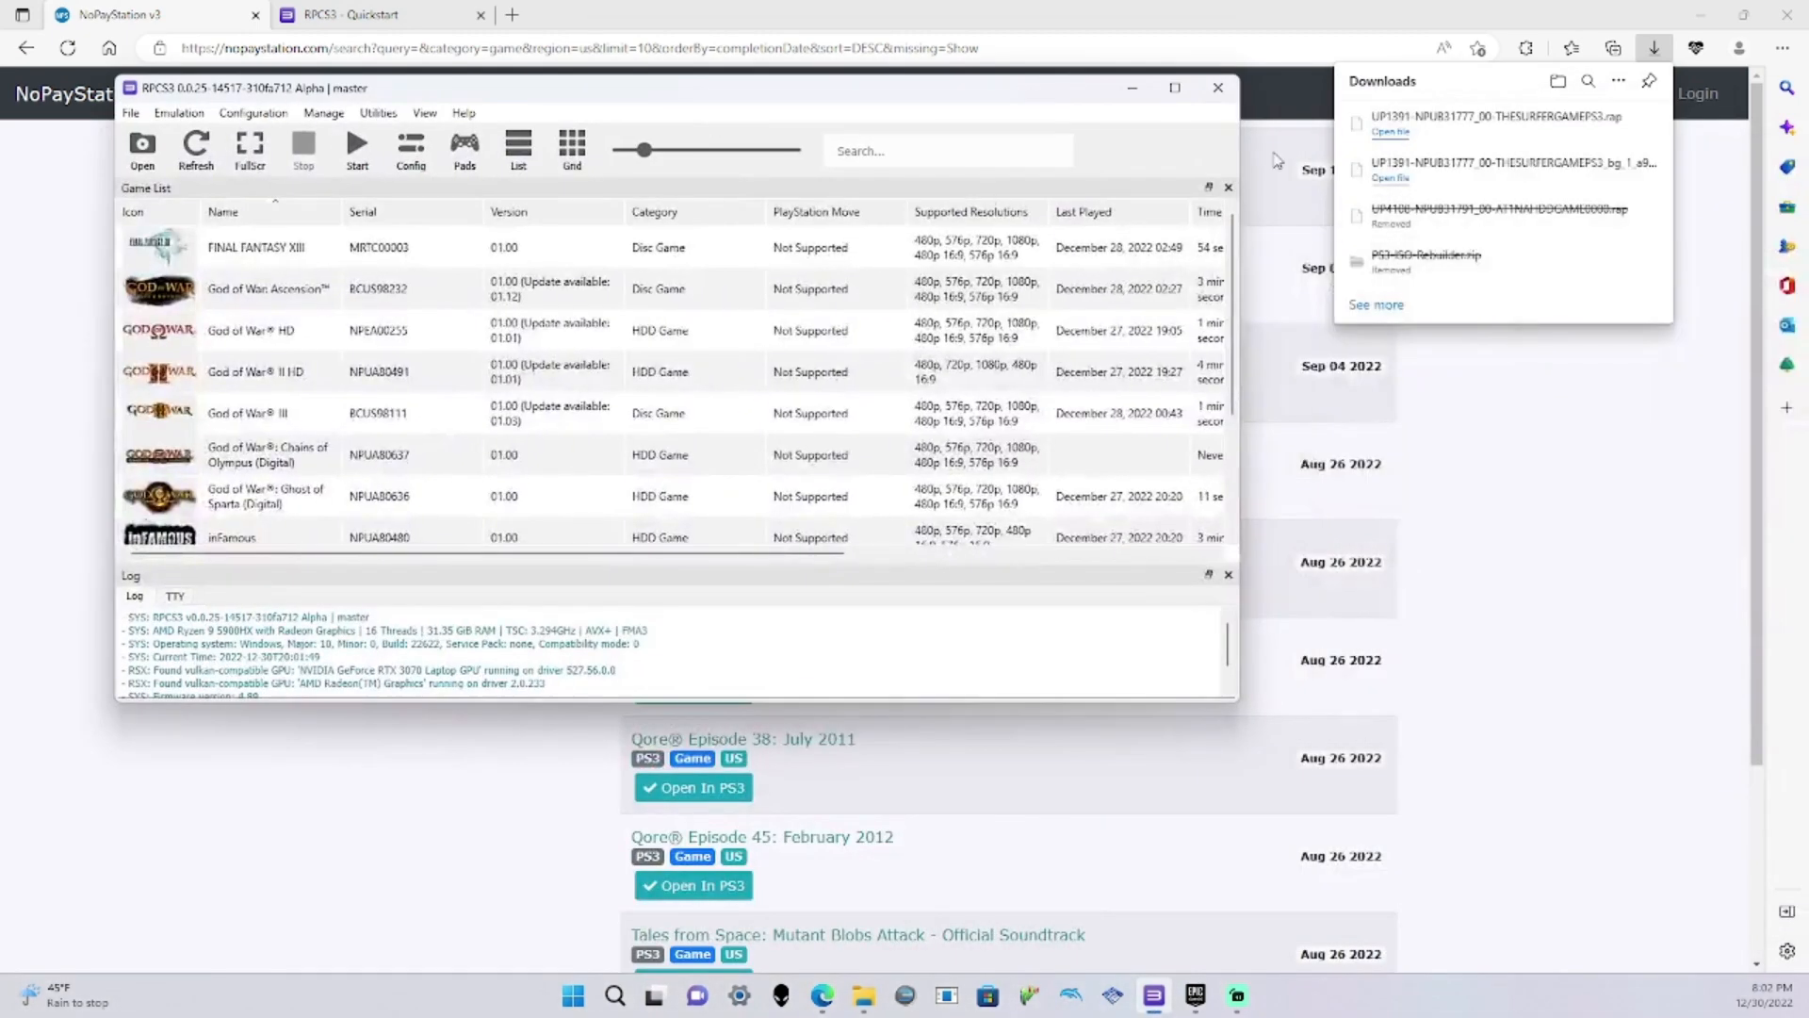
{"action": "left_click", "coordinate": [1175, 88]}
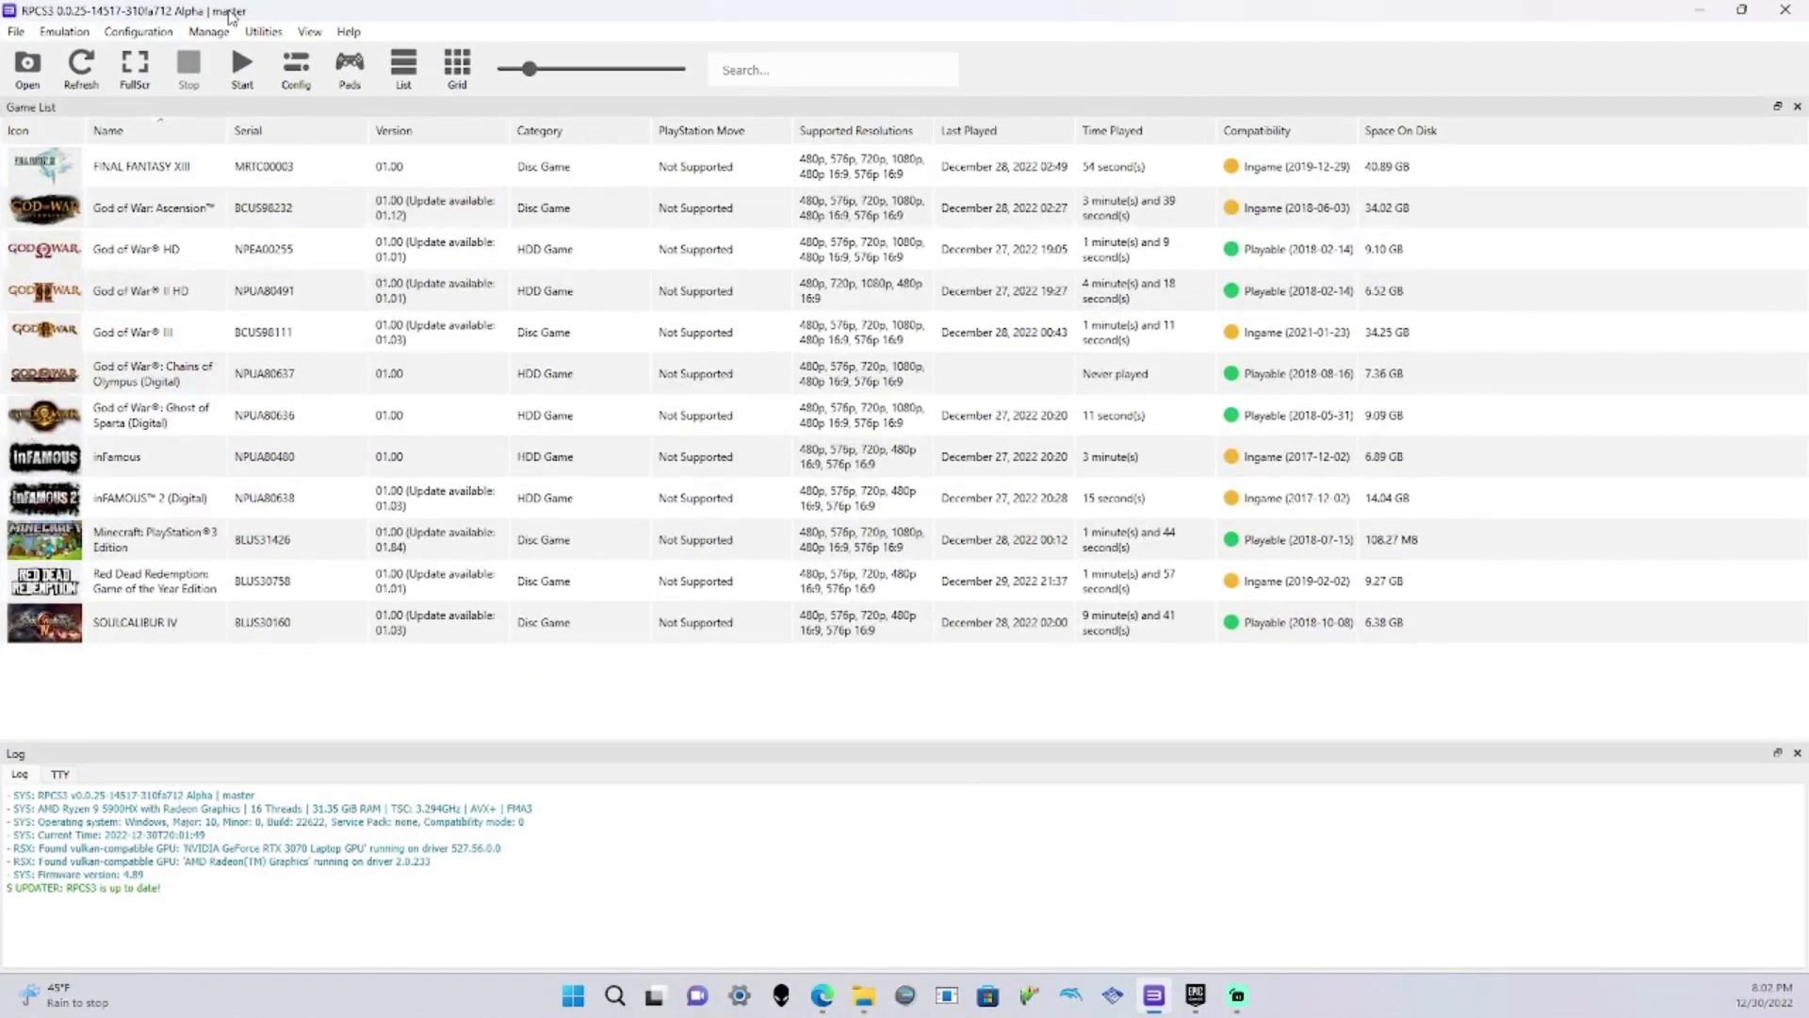
{"action": "left_click", "coordinate": [16, 31]}
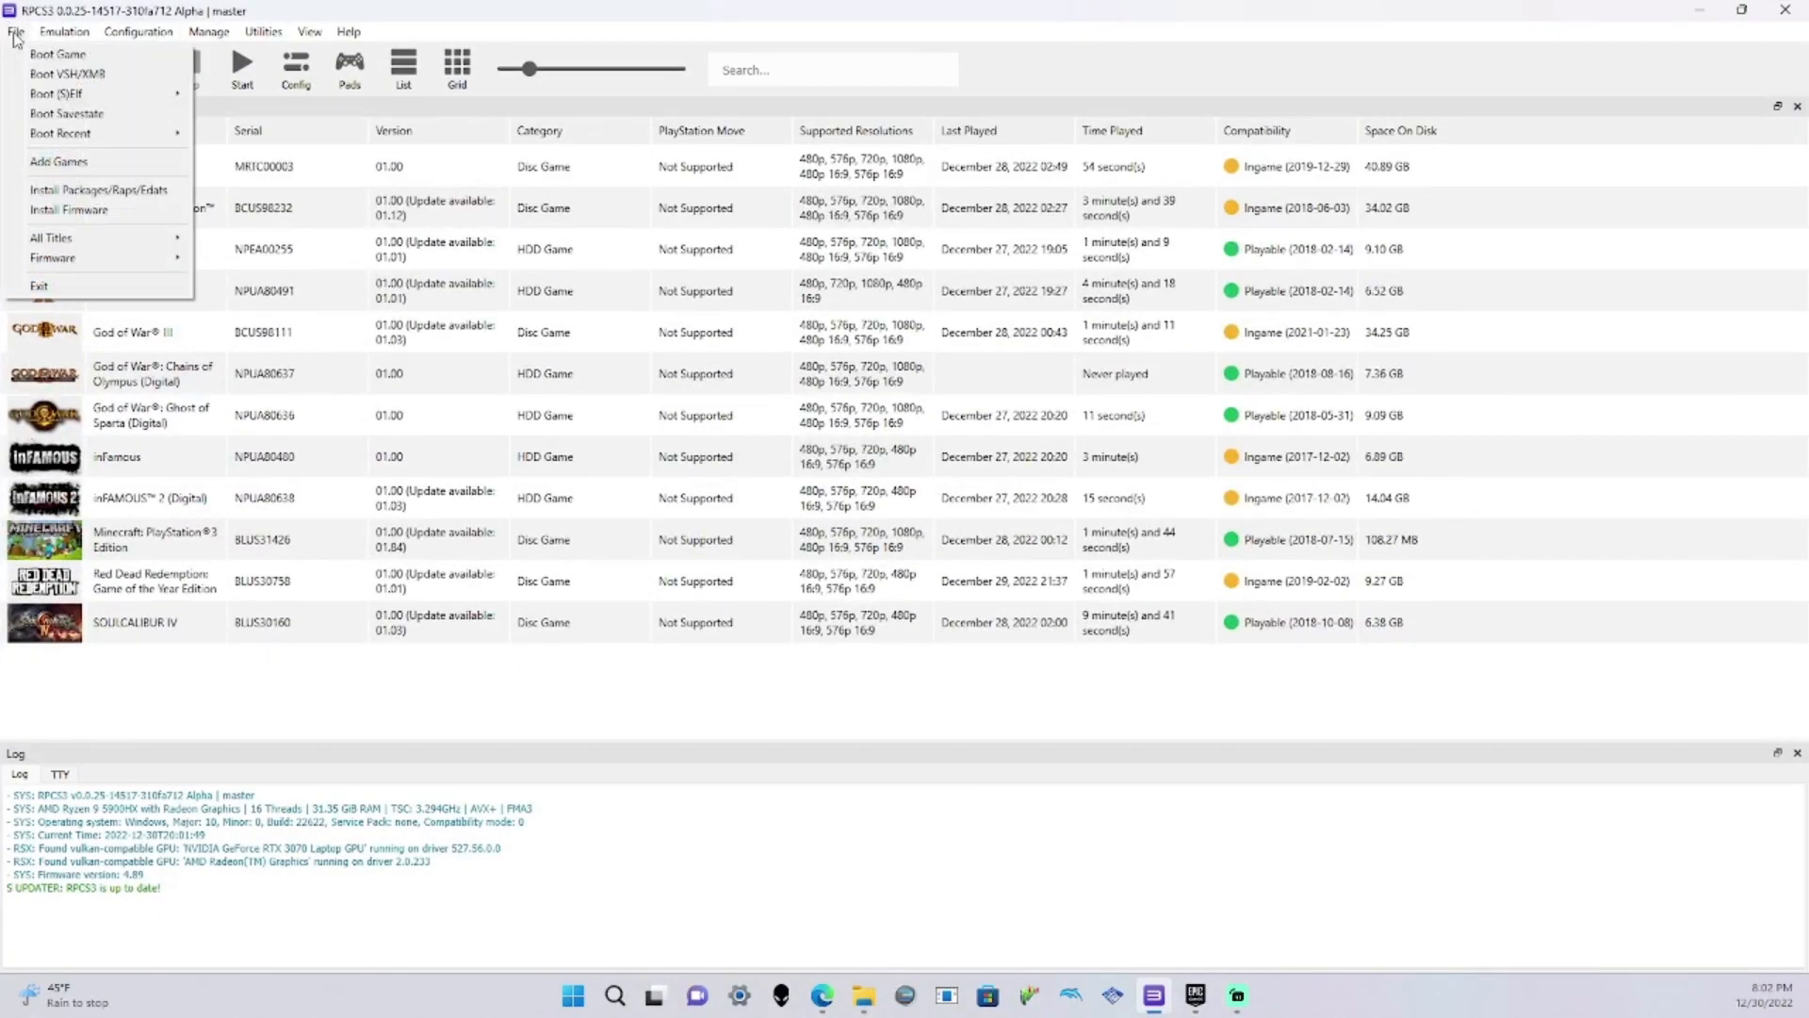
{"action": "left_click", "coordinate": [152, 193]}
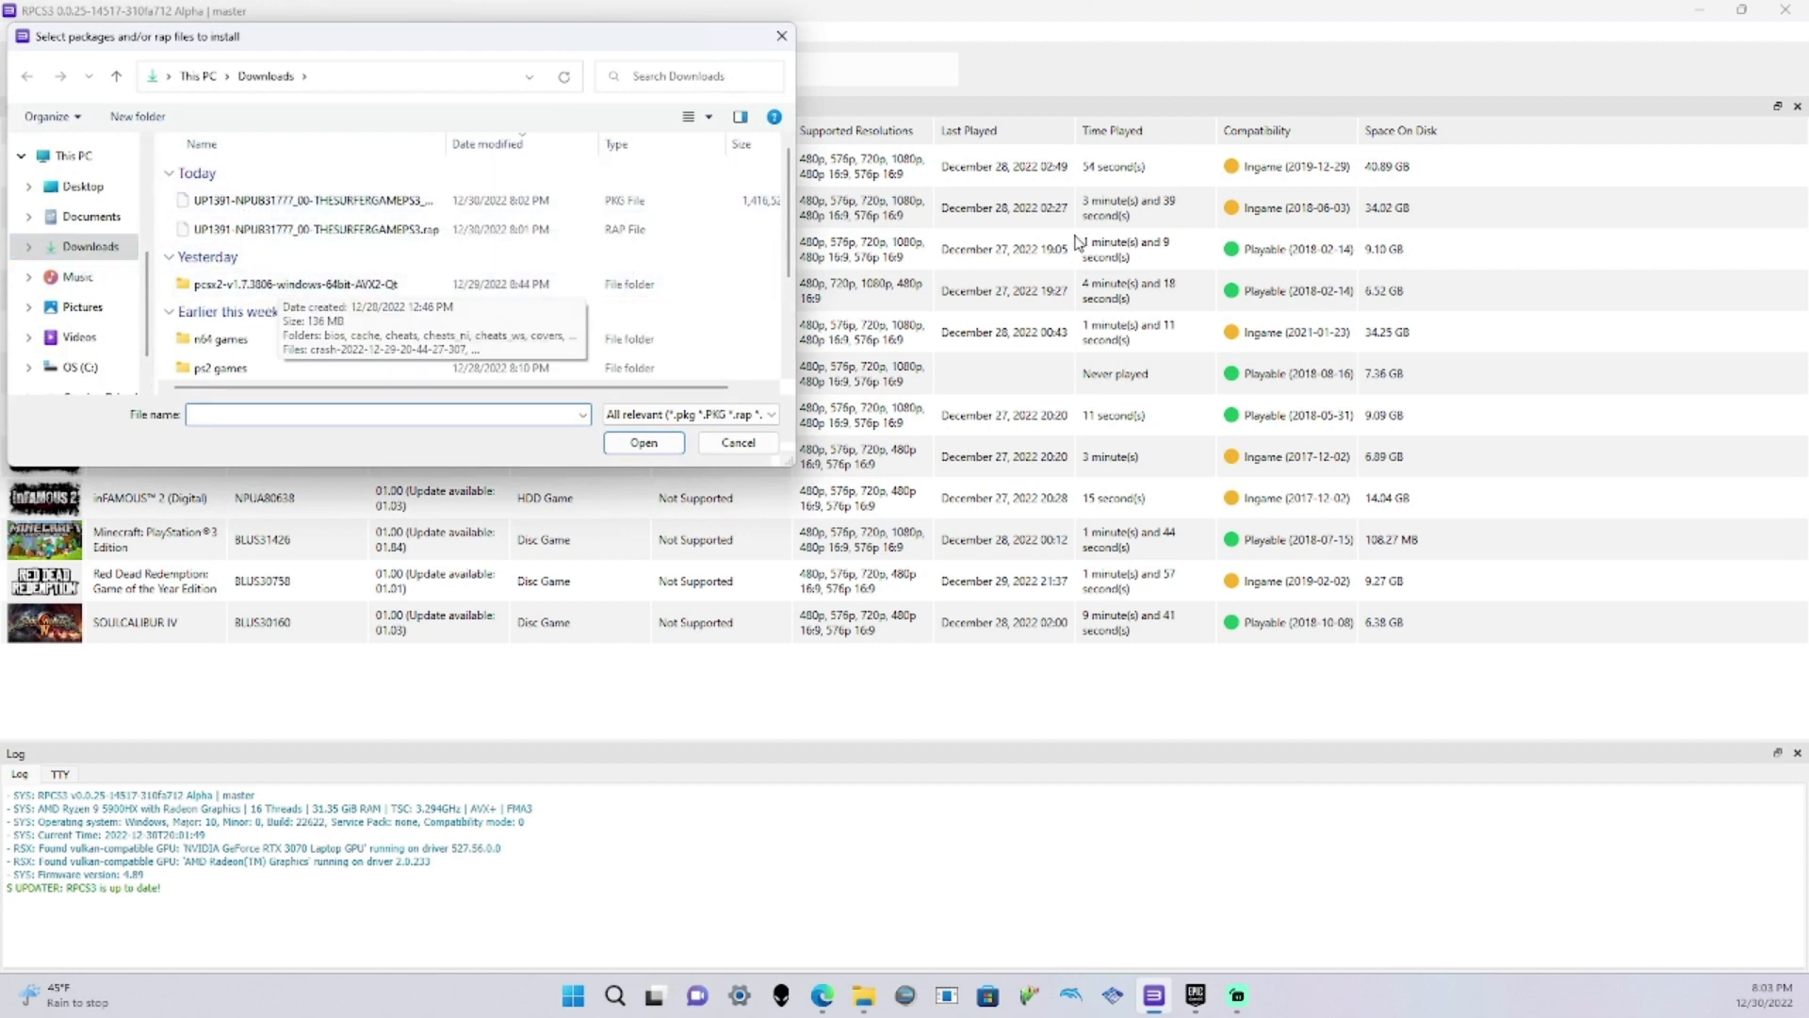
{"action": "left_click_drag", "start_coordinate": [657, 38], "coordinate": [862, 143]}
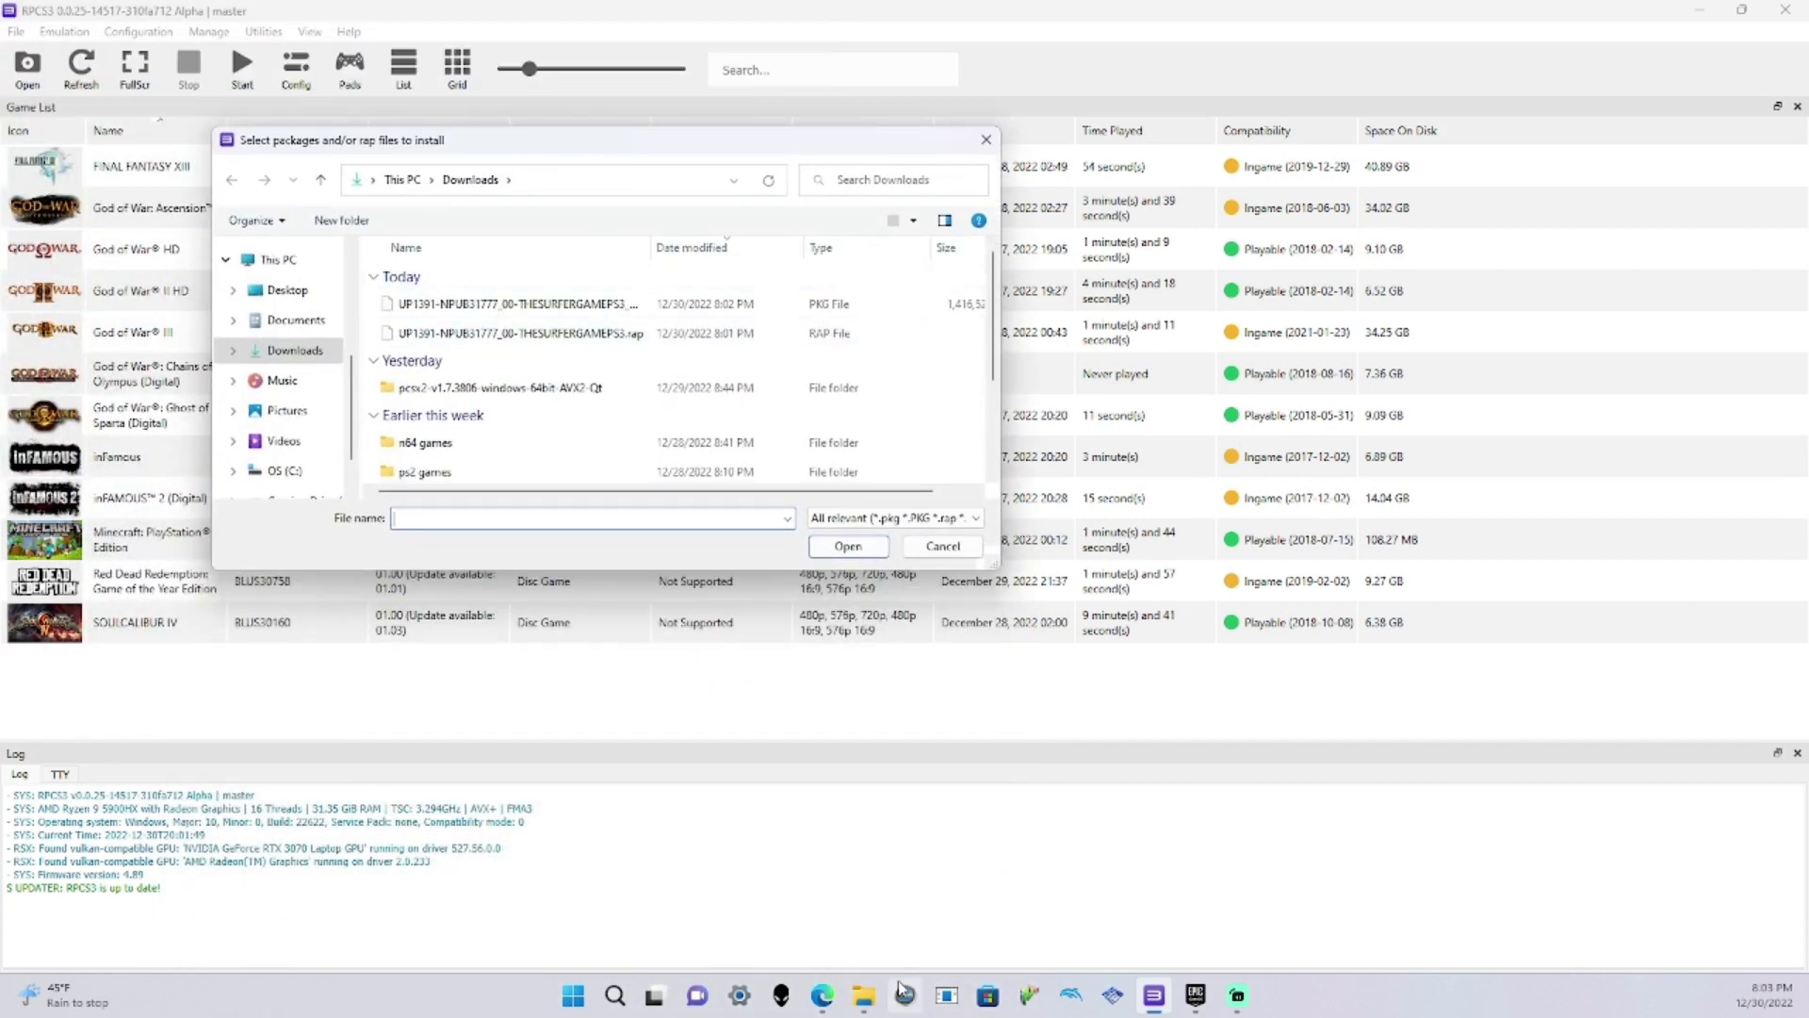
{"action": "left_click", "coordinate": [986, 139]}
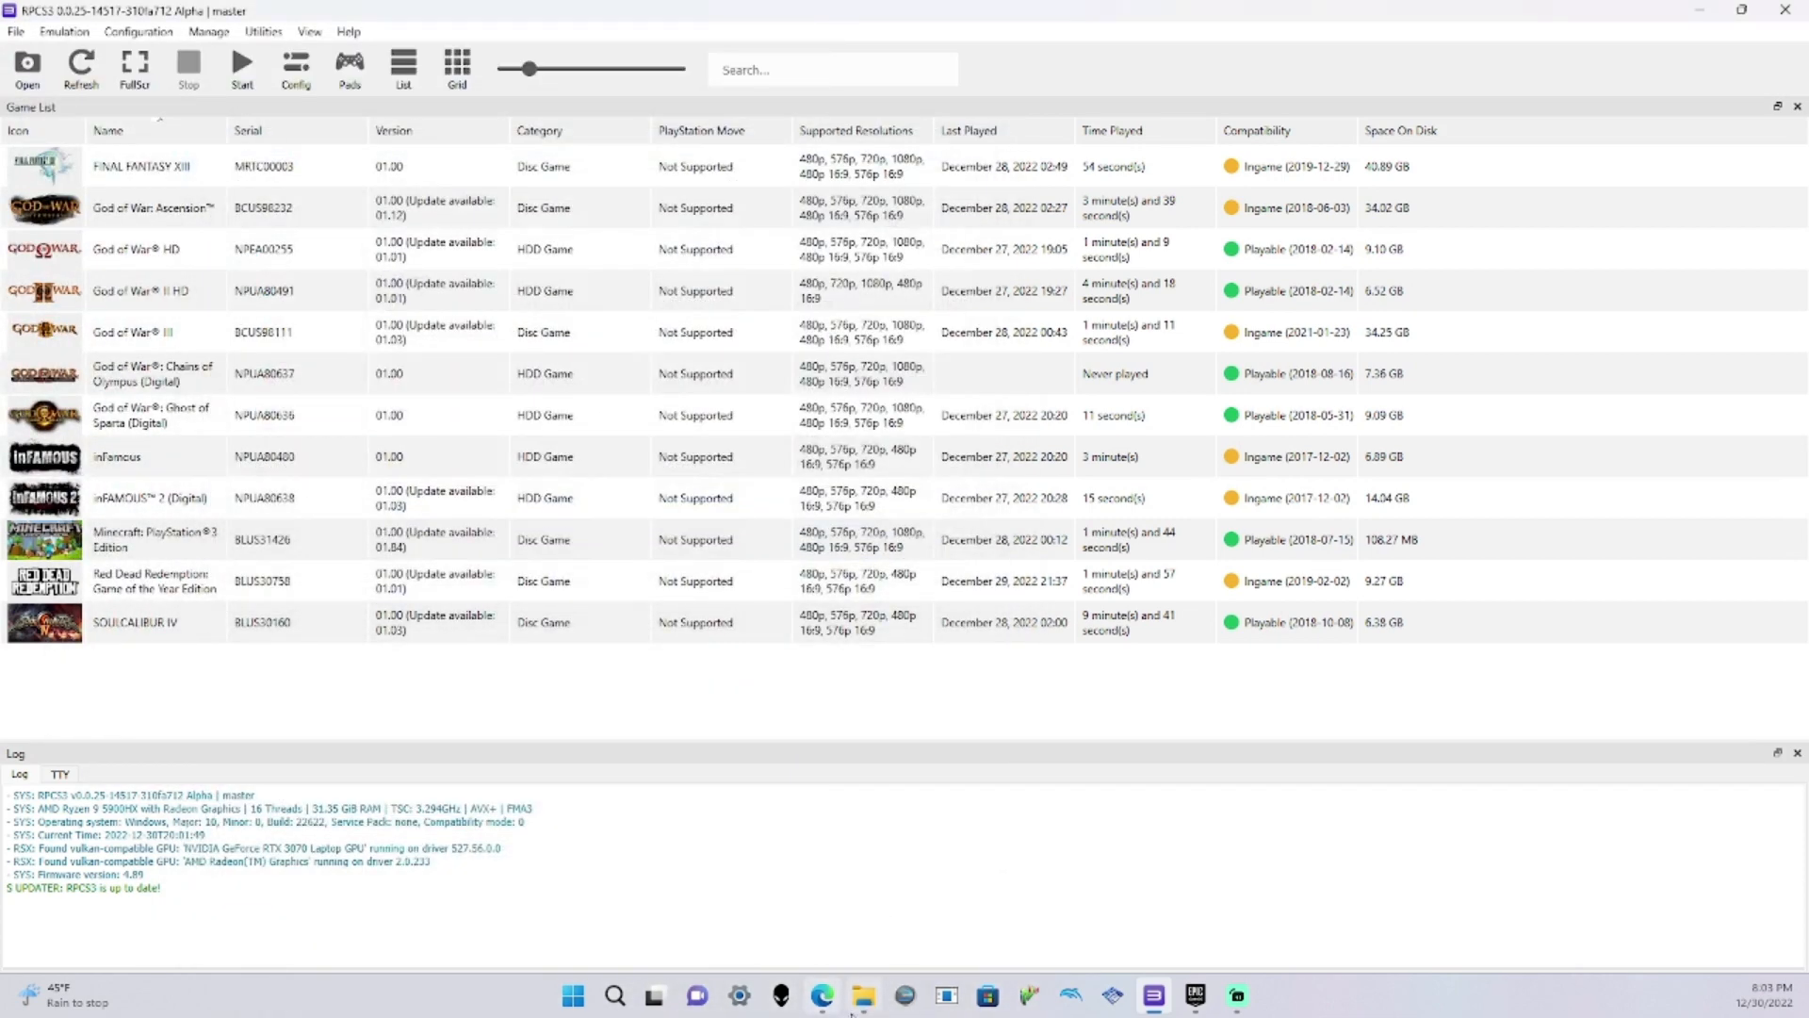
Create a folder named surfer inside the rpcs3 emulator folder in File Explorer and close that window
{"action": "left_click", "coordinate": [863, 996]}
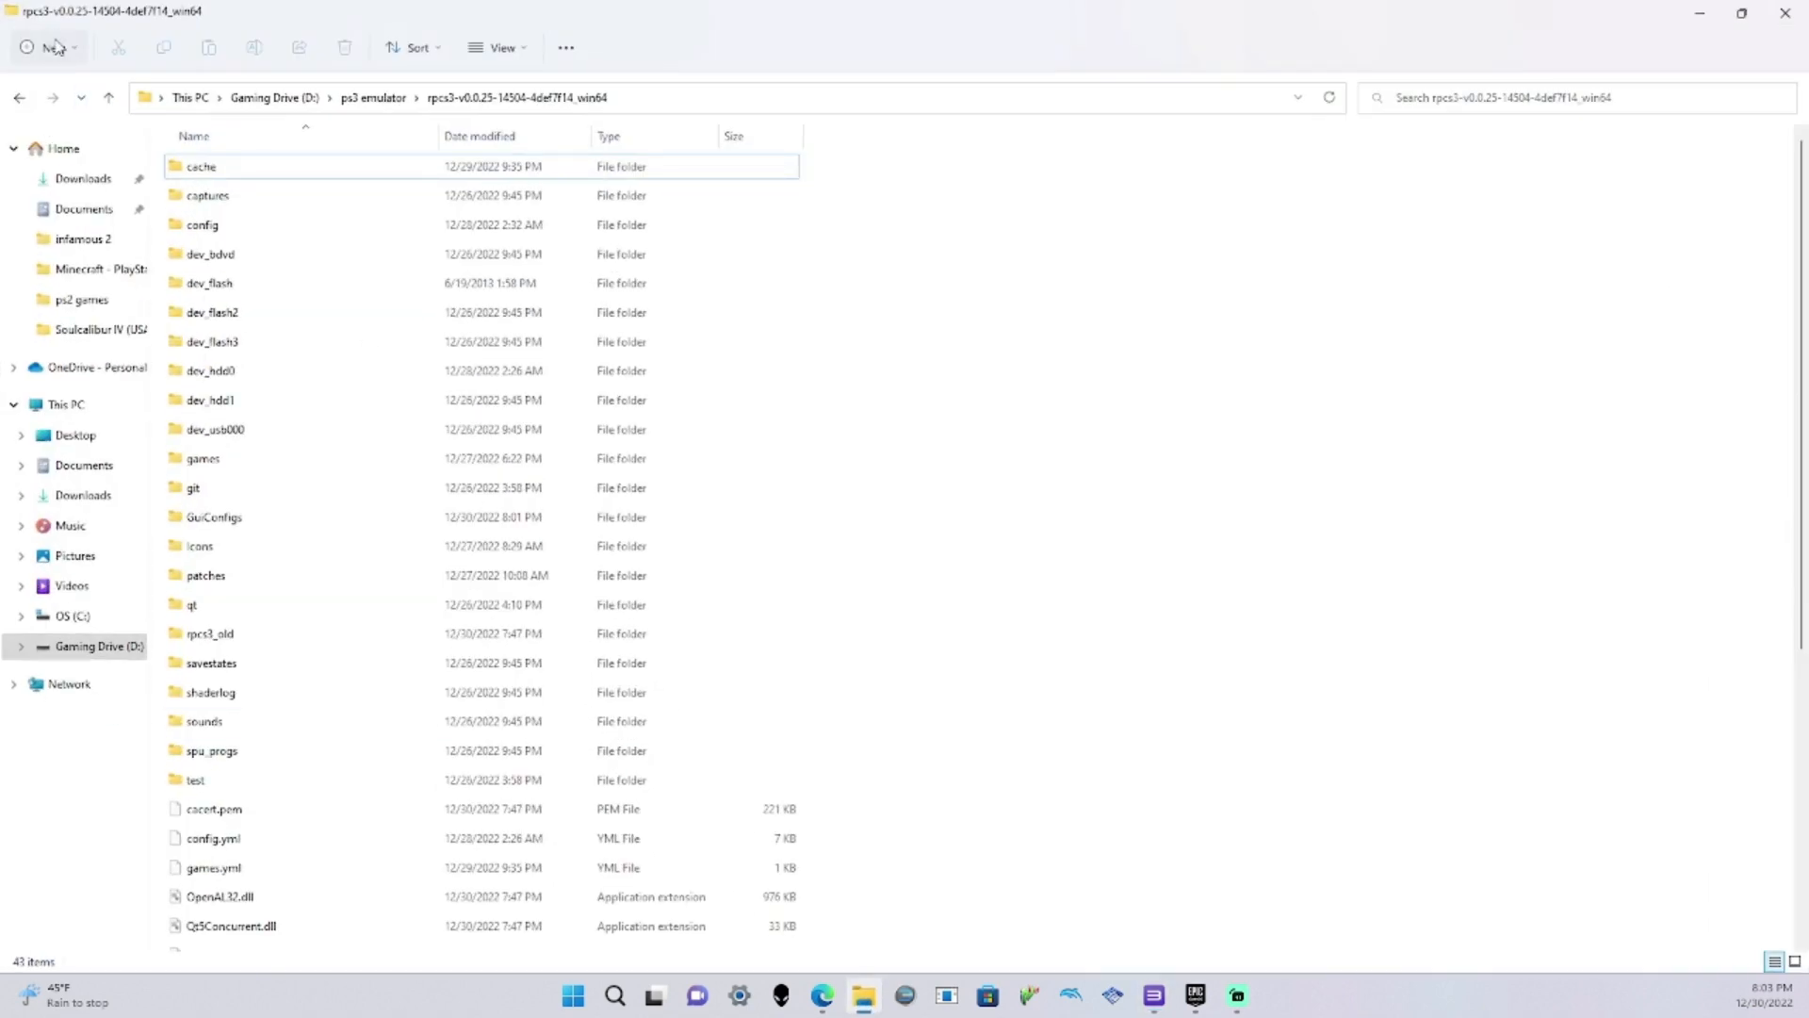
{"action": "left_click", "coordinate": [51, 51]}
{"action": "left_click", "coordinate": [70, 91]}
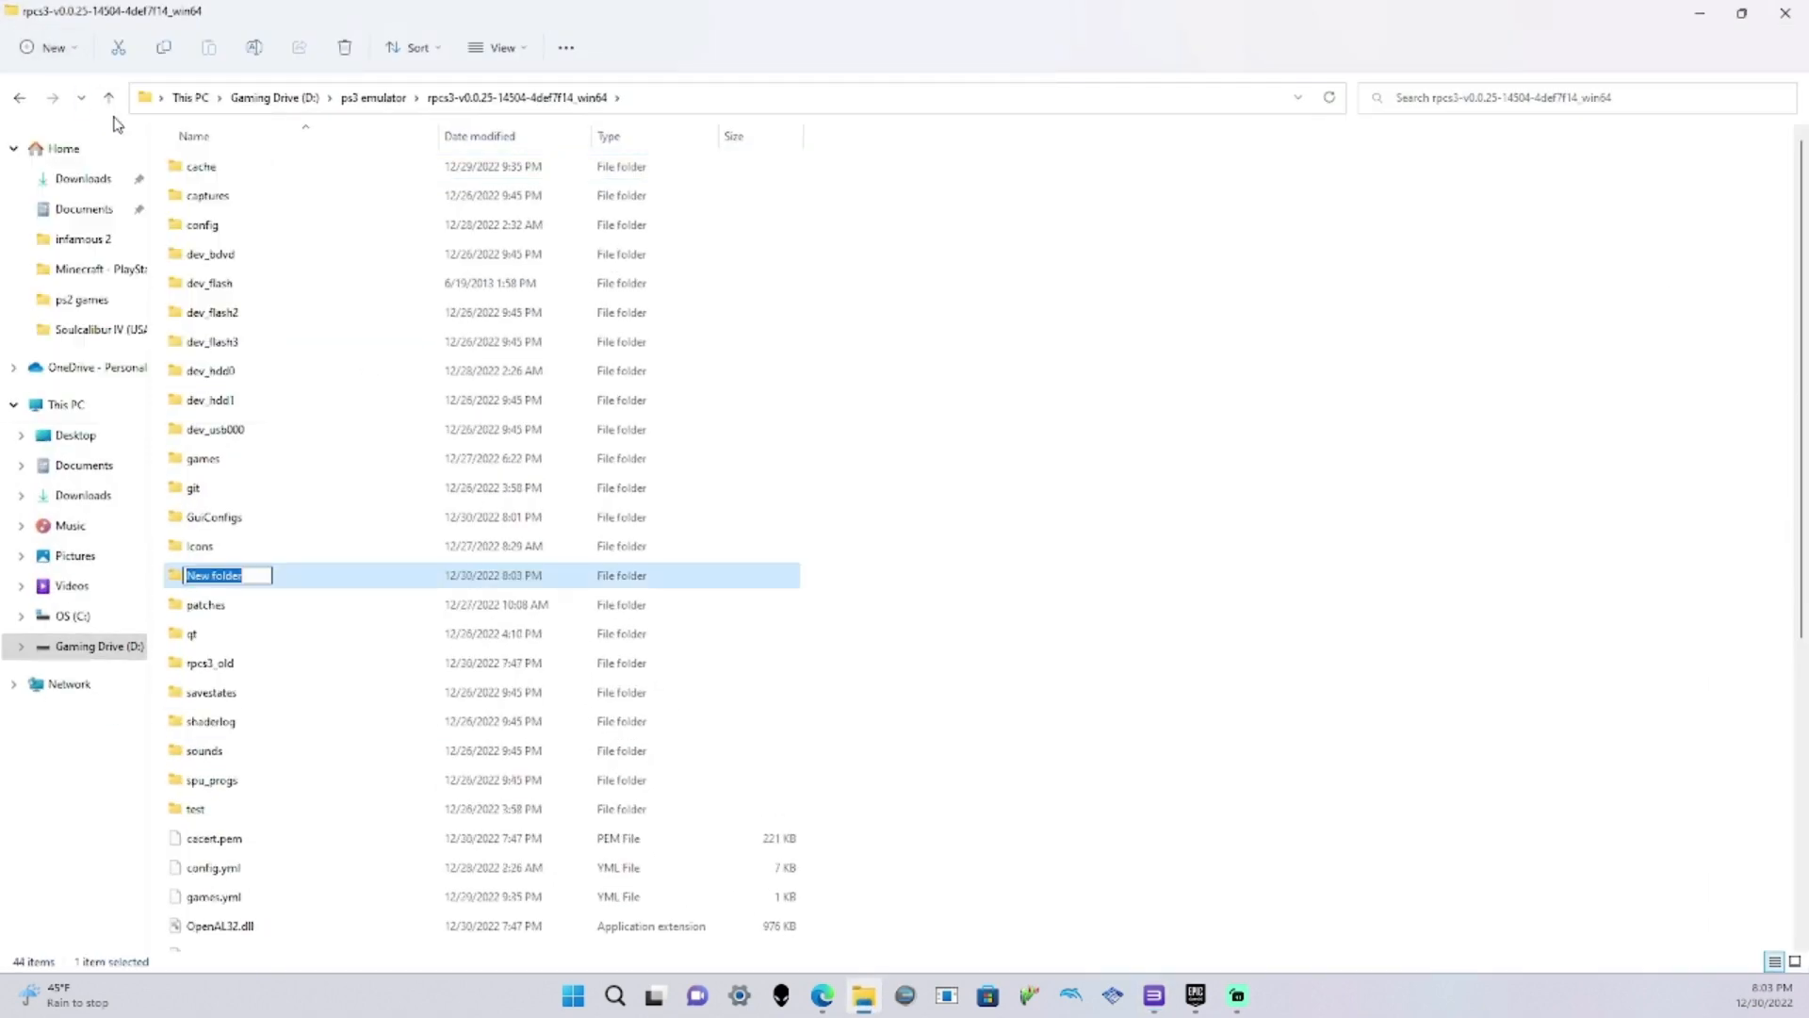
{"action": "type", "text": "surfer"}
{"action": "key", "text": "Return"}
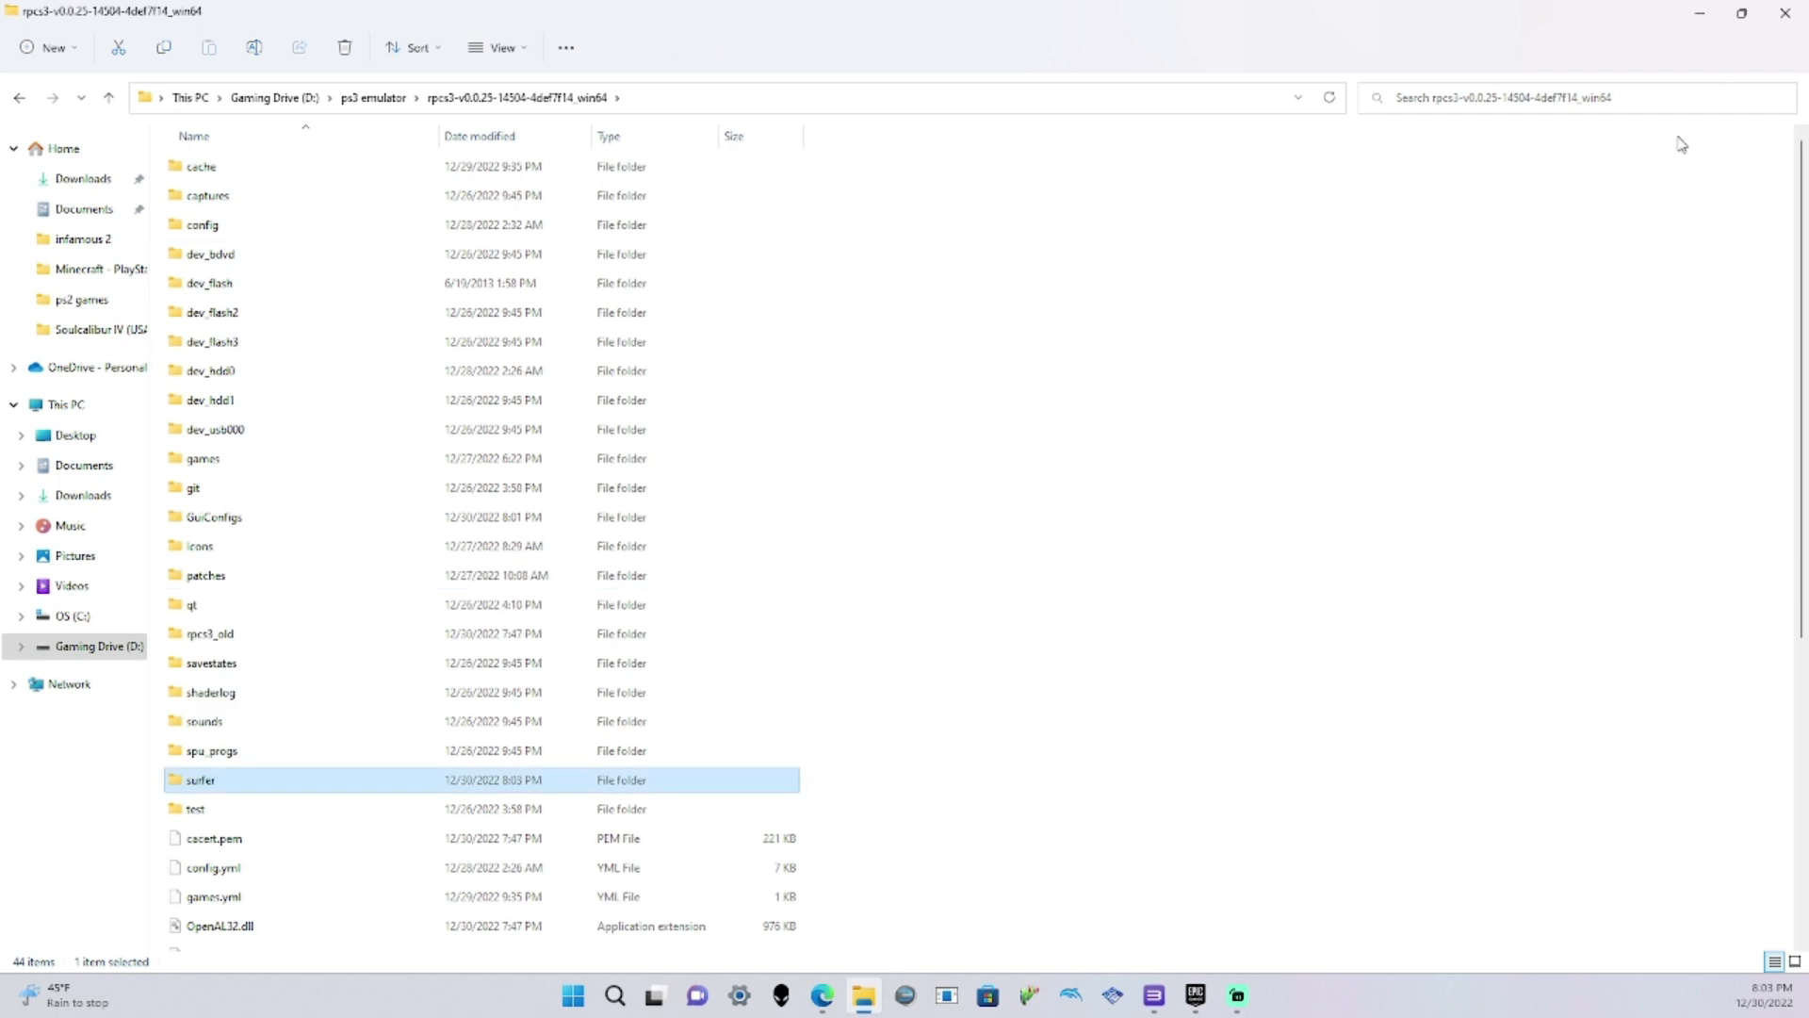
{"action": "left_click", "coordinate": [1781, 12]}
Install The Surfer's PKG file from Downloads into RPCS3 without adding desktop or Start menu shortcuts
{"action": "left_click", "coordinate": [19, 32]}
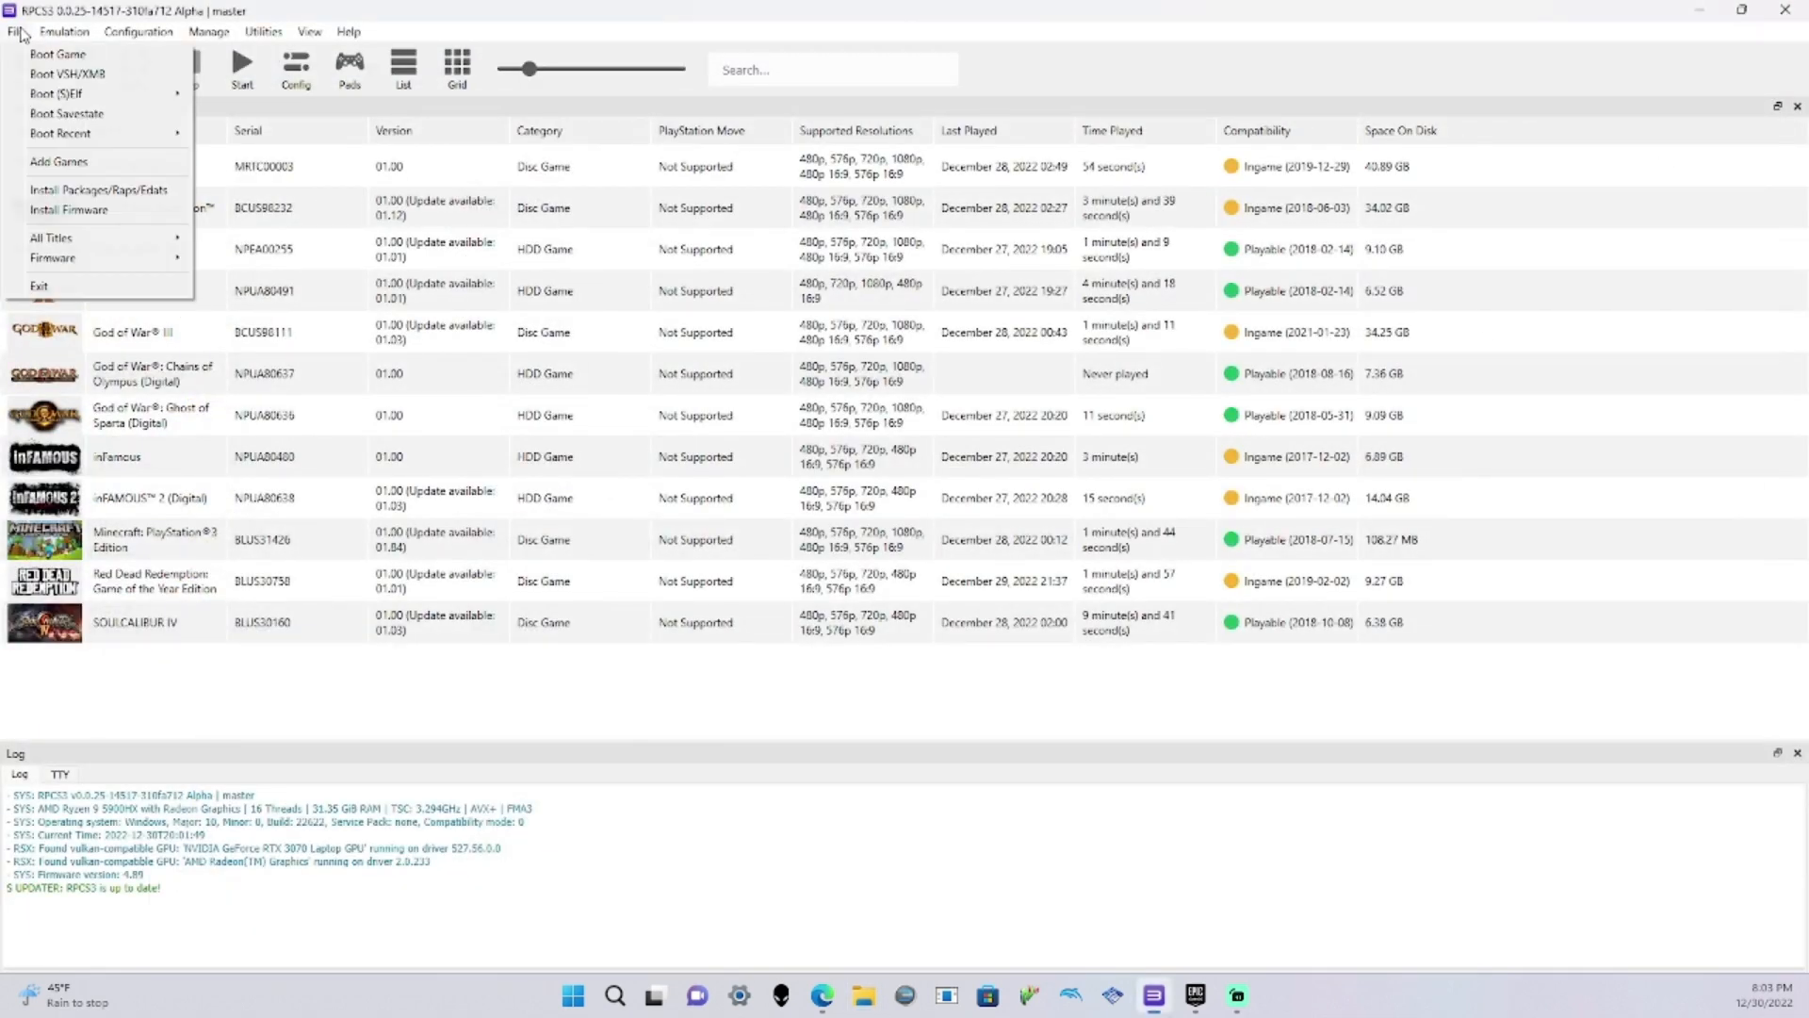
{"action": "left_click", "coordinate": [82, 190]}
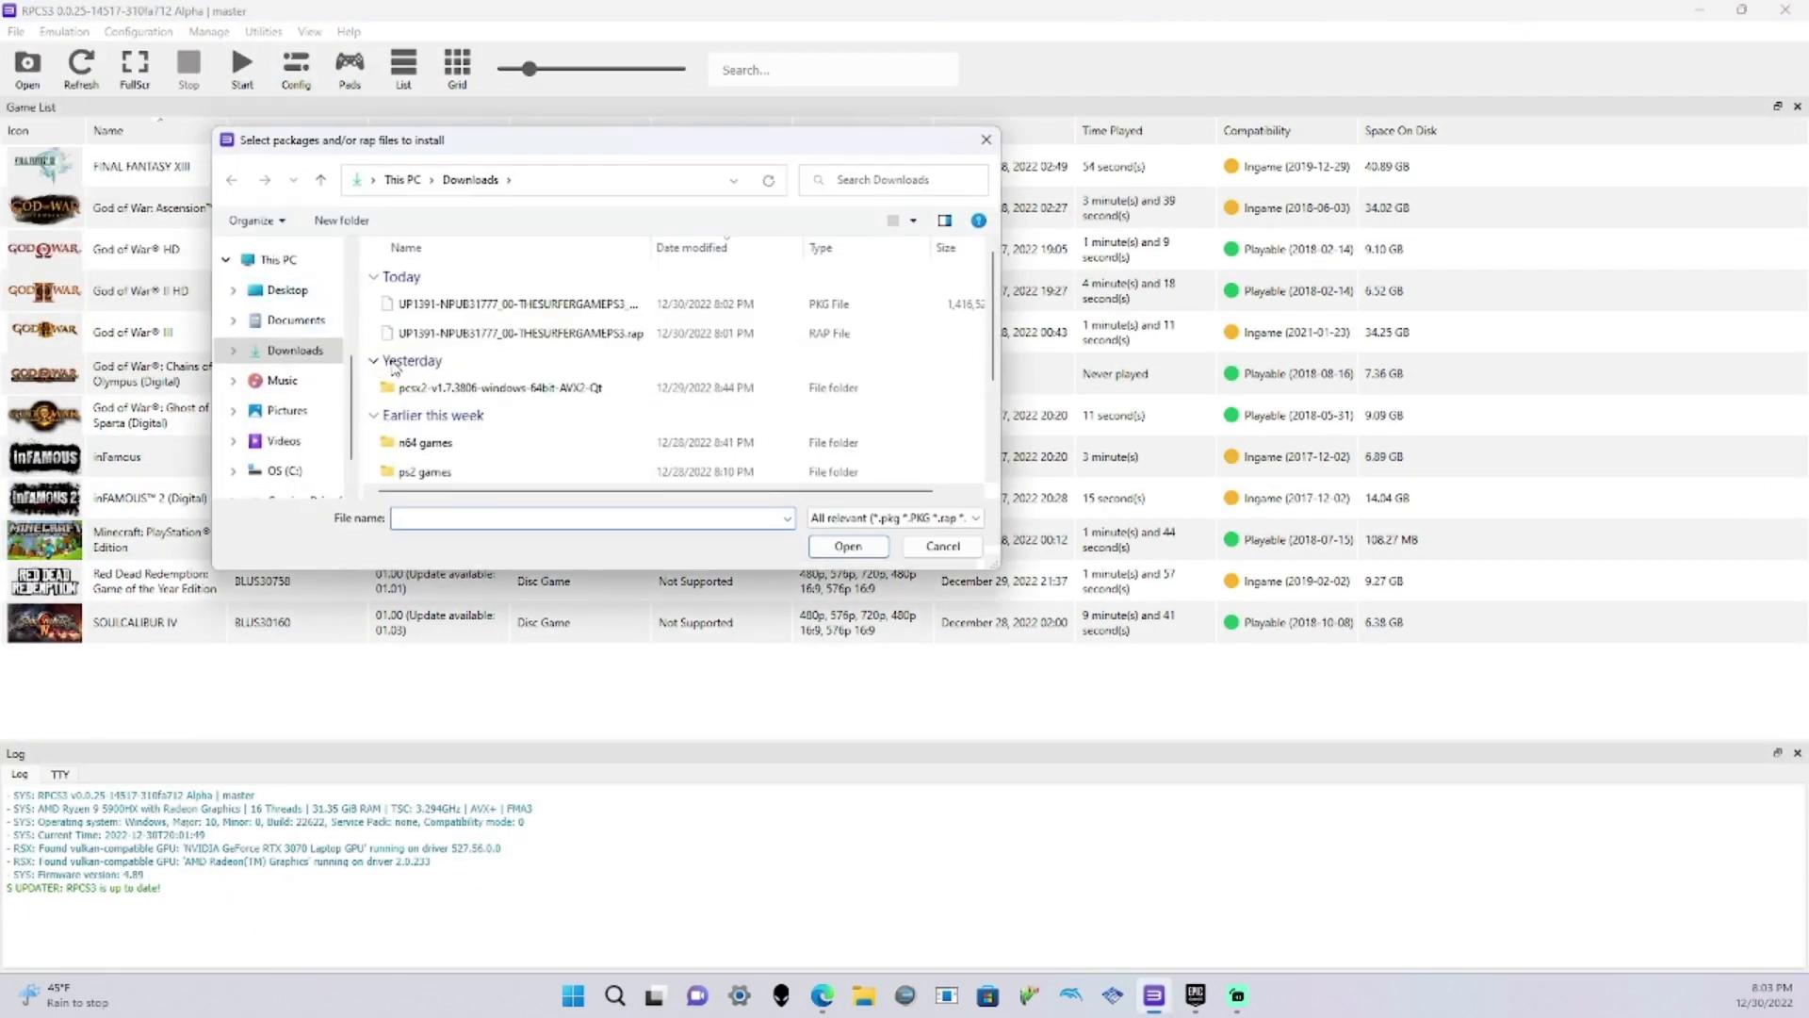
{"action": "left_click", "coordinate": [481, 303]}
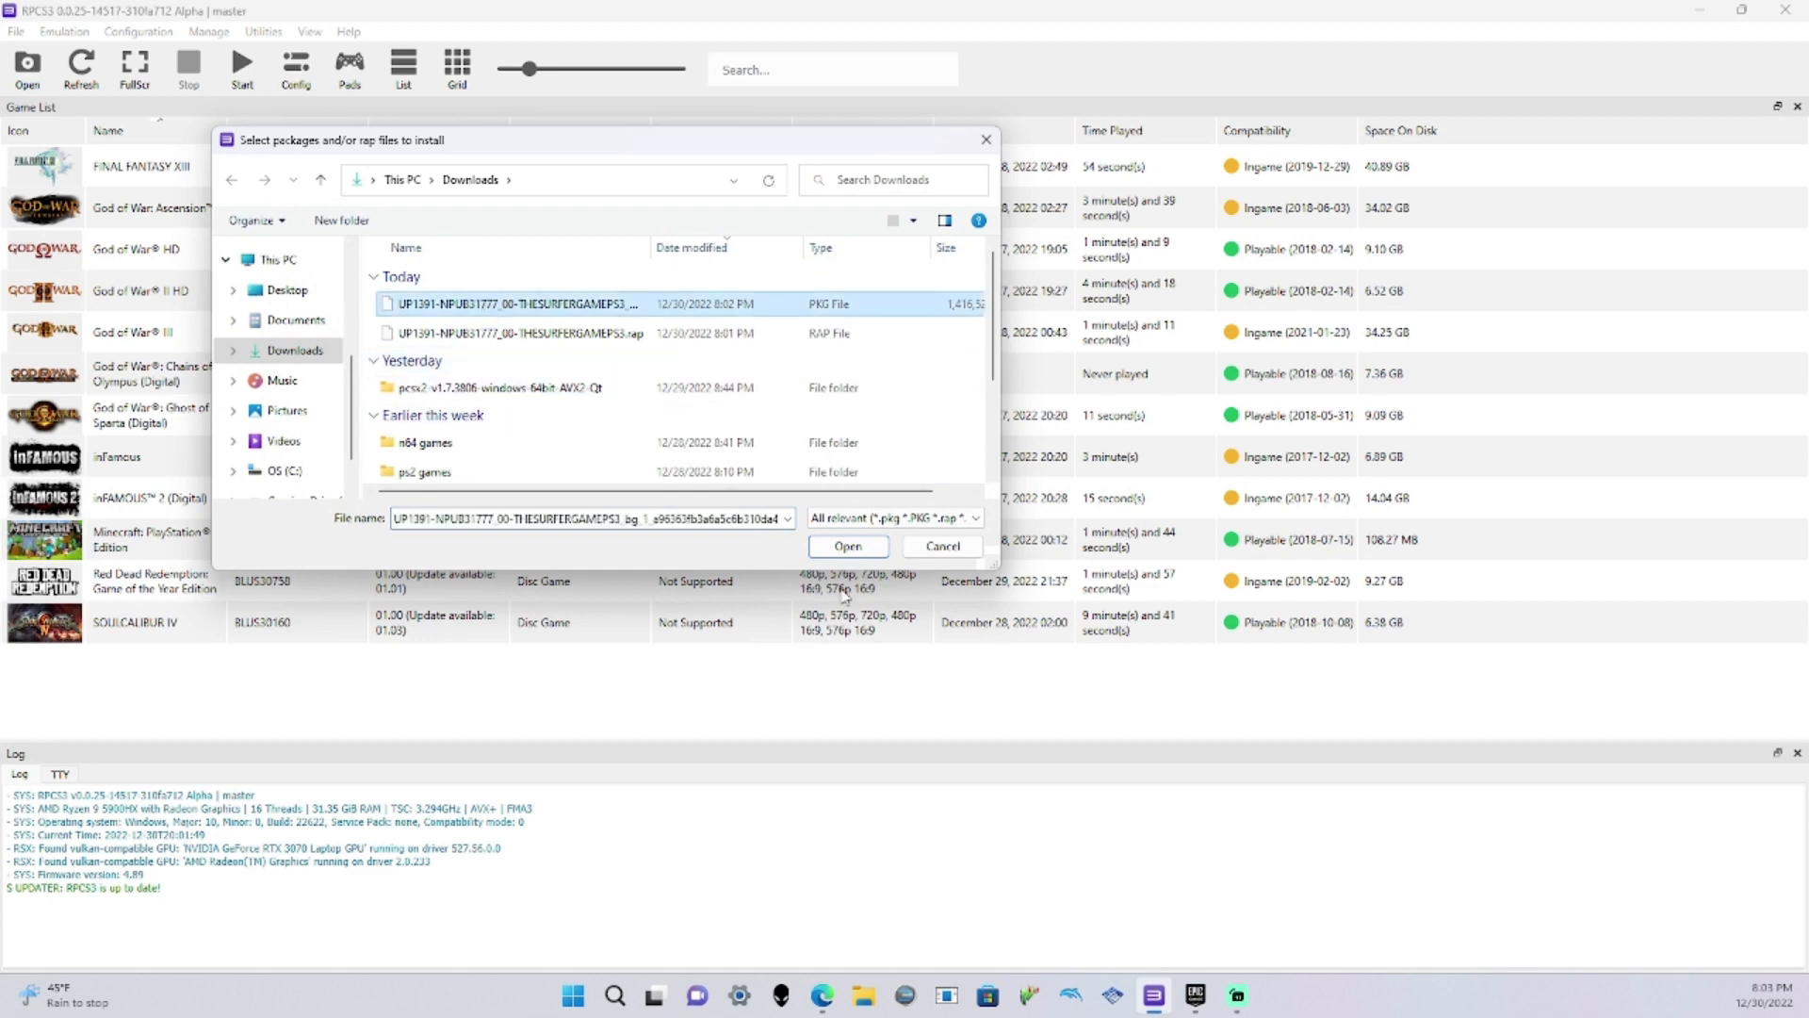
{"action": "left_click", "coordinate": [876, 548]}
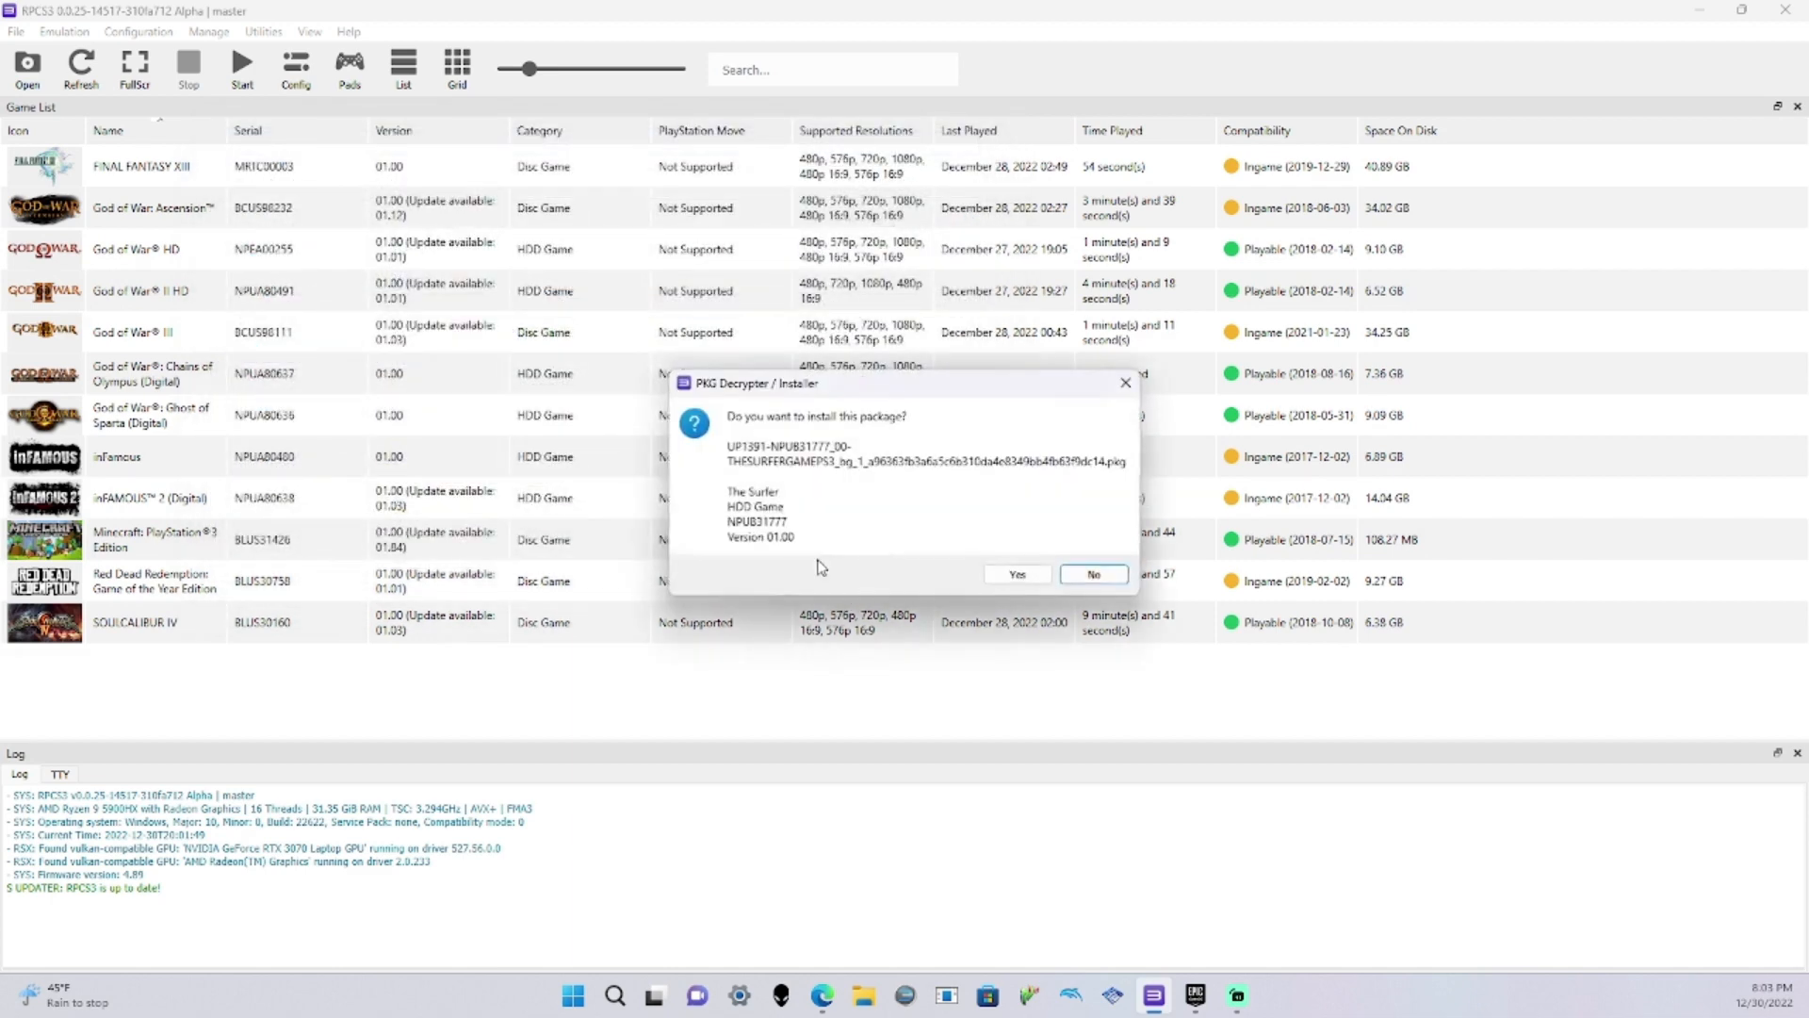
{"action": "left_click", "coordinate": [1033, 575]}
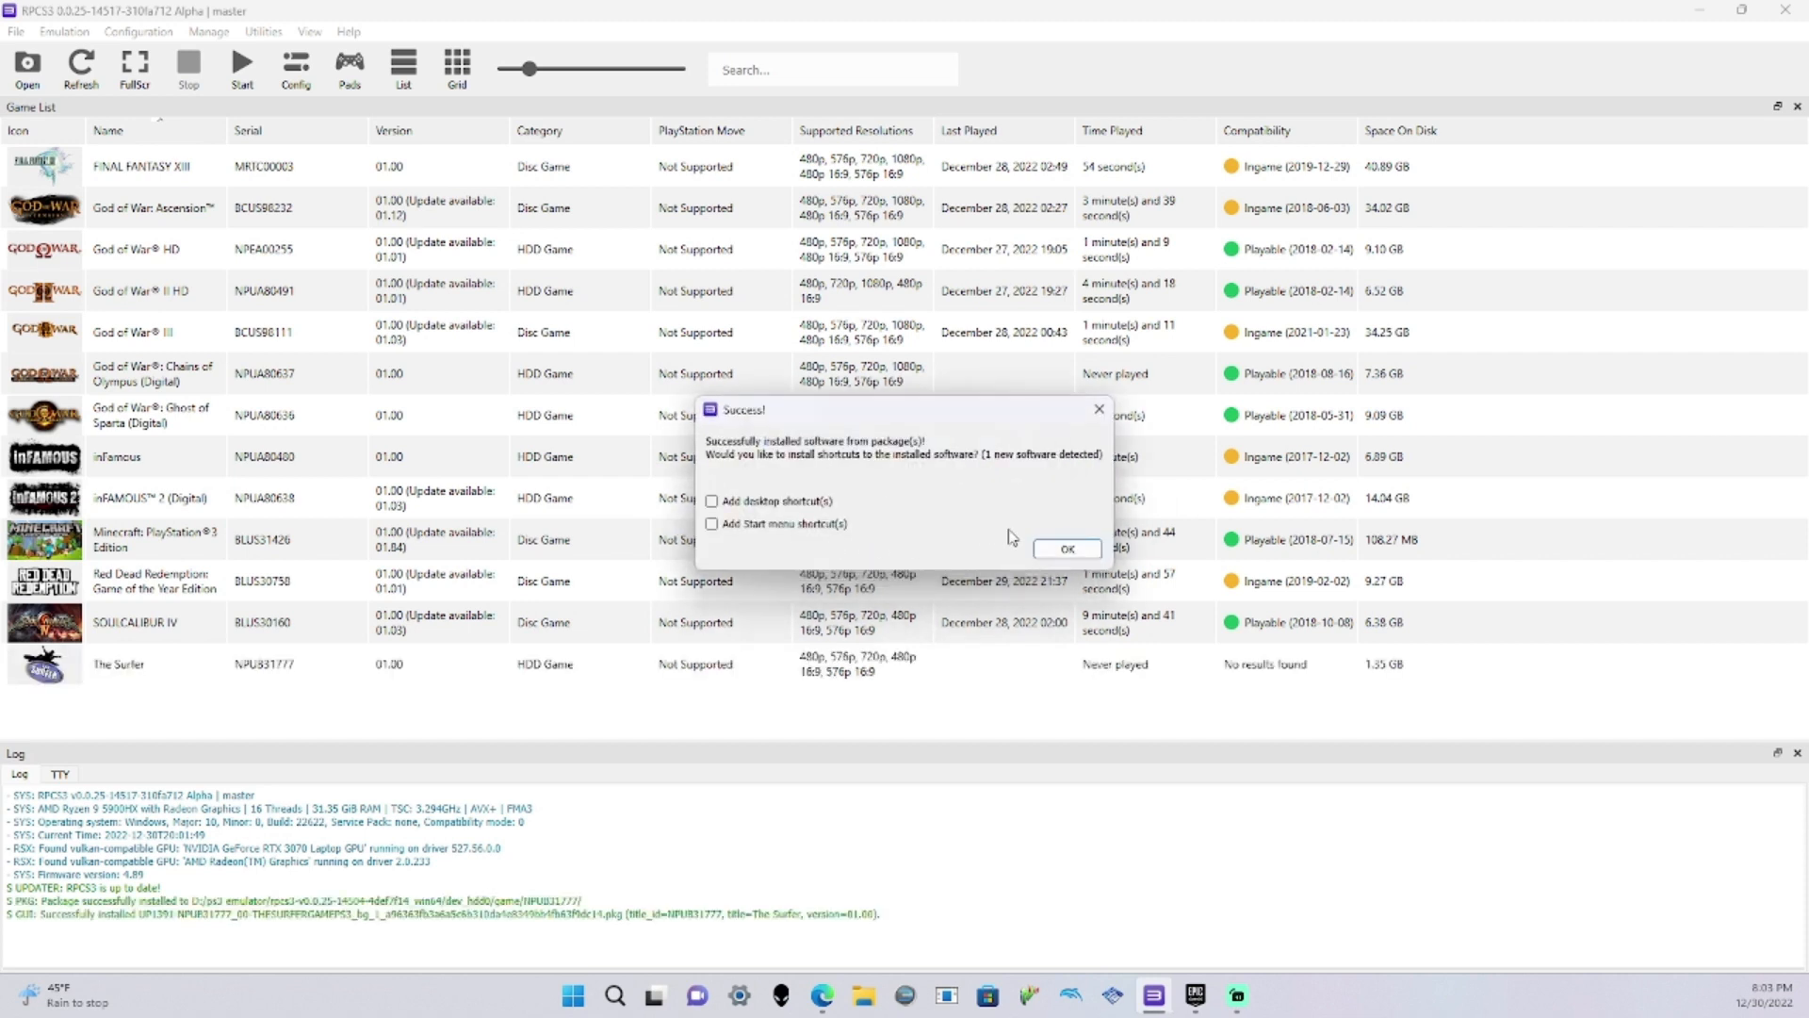
{"action": "left_click", "coordinate": [1067, 548]}
Install The Surfer's RAP file from the Downloads folder into RPCS3
{"action": "left_click", "coordinate": [19, 31]}
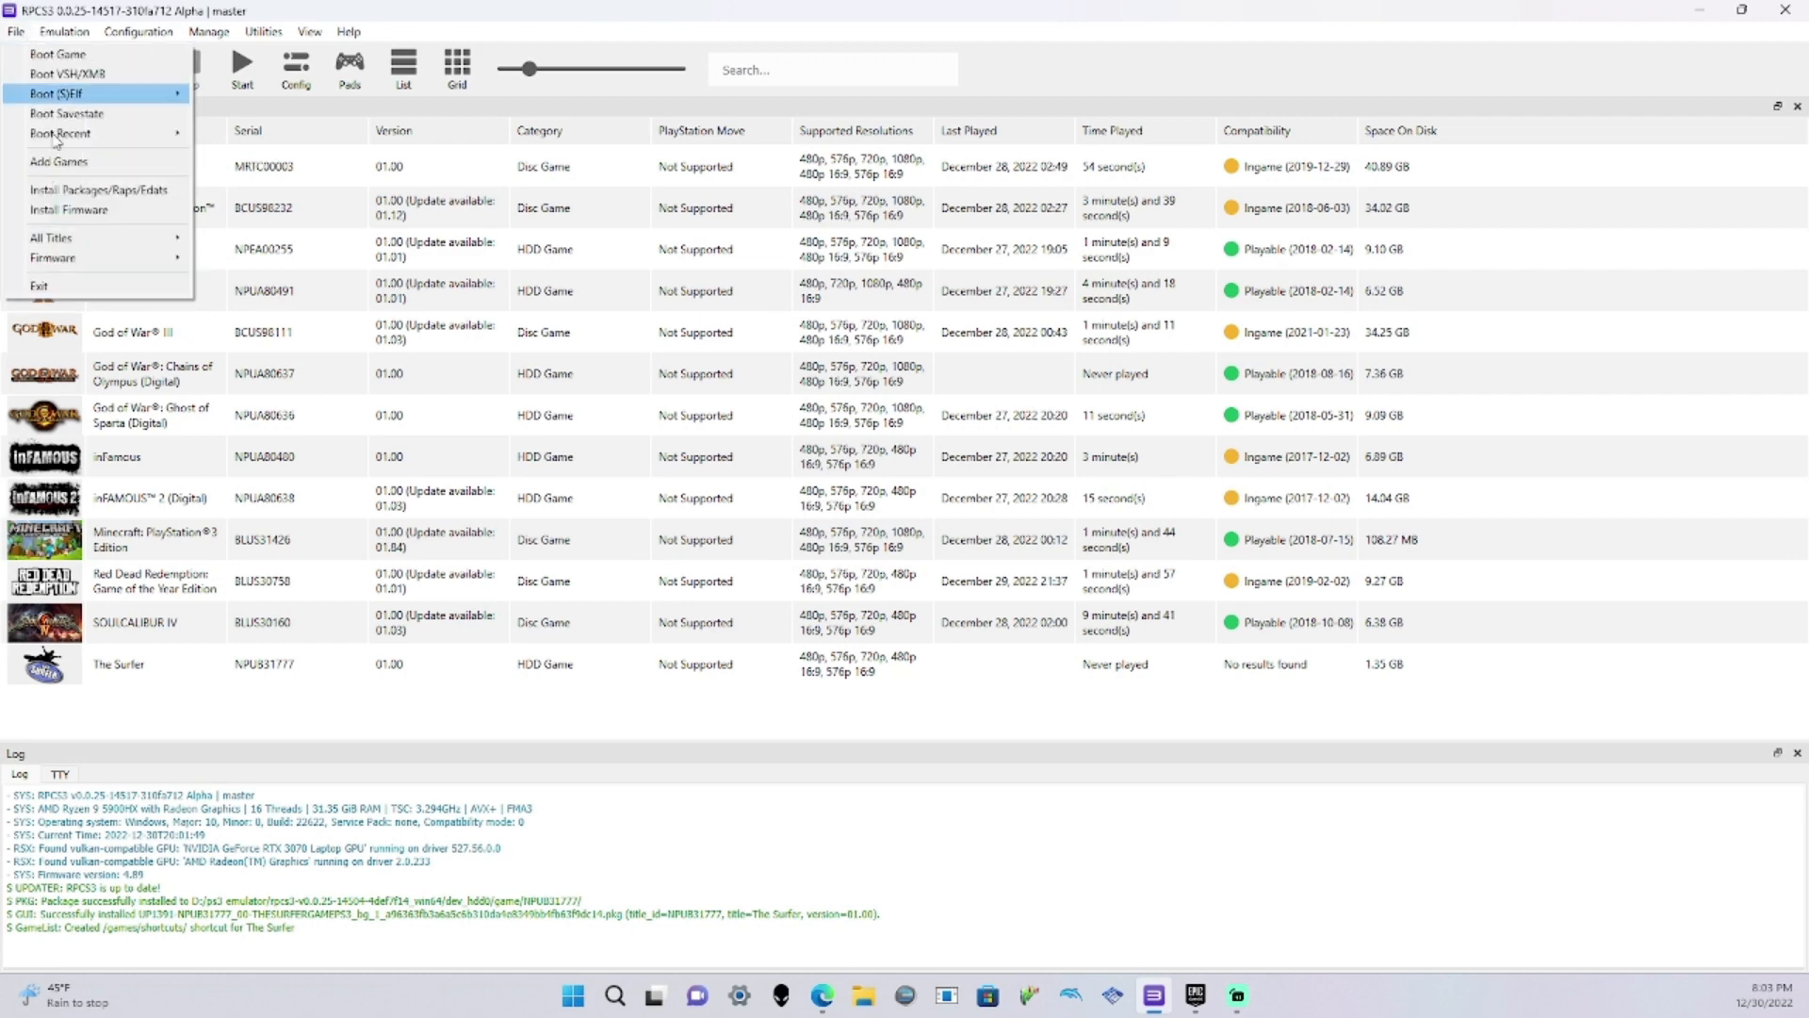
{"action": "left_click", "coordinate": [97, 190]}
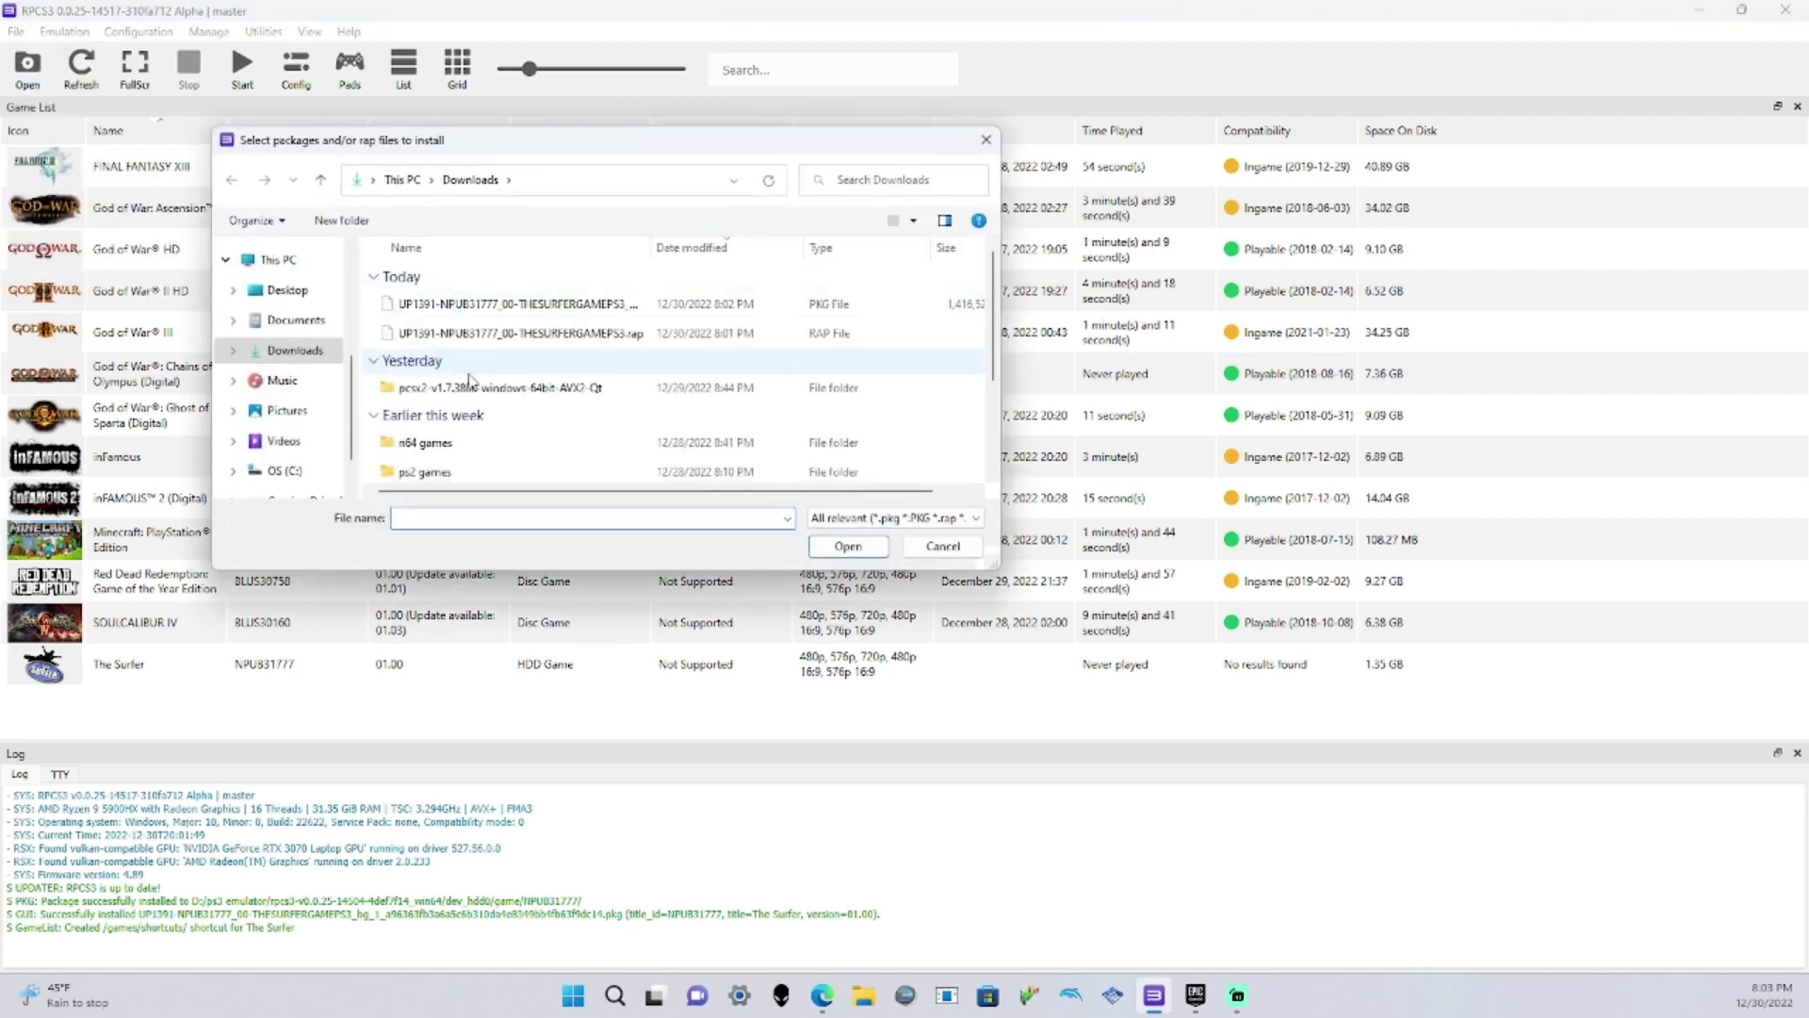
{"action": "left_click", "coordinate": [513, 334]}
{"action": "key", "text": "Return"}
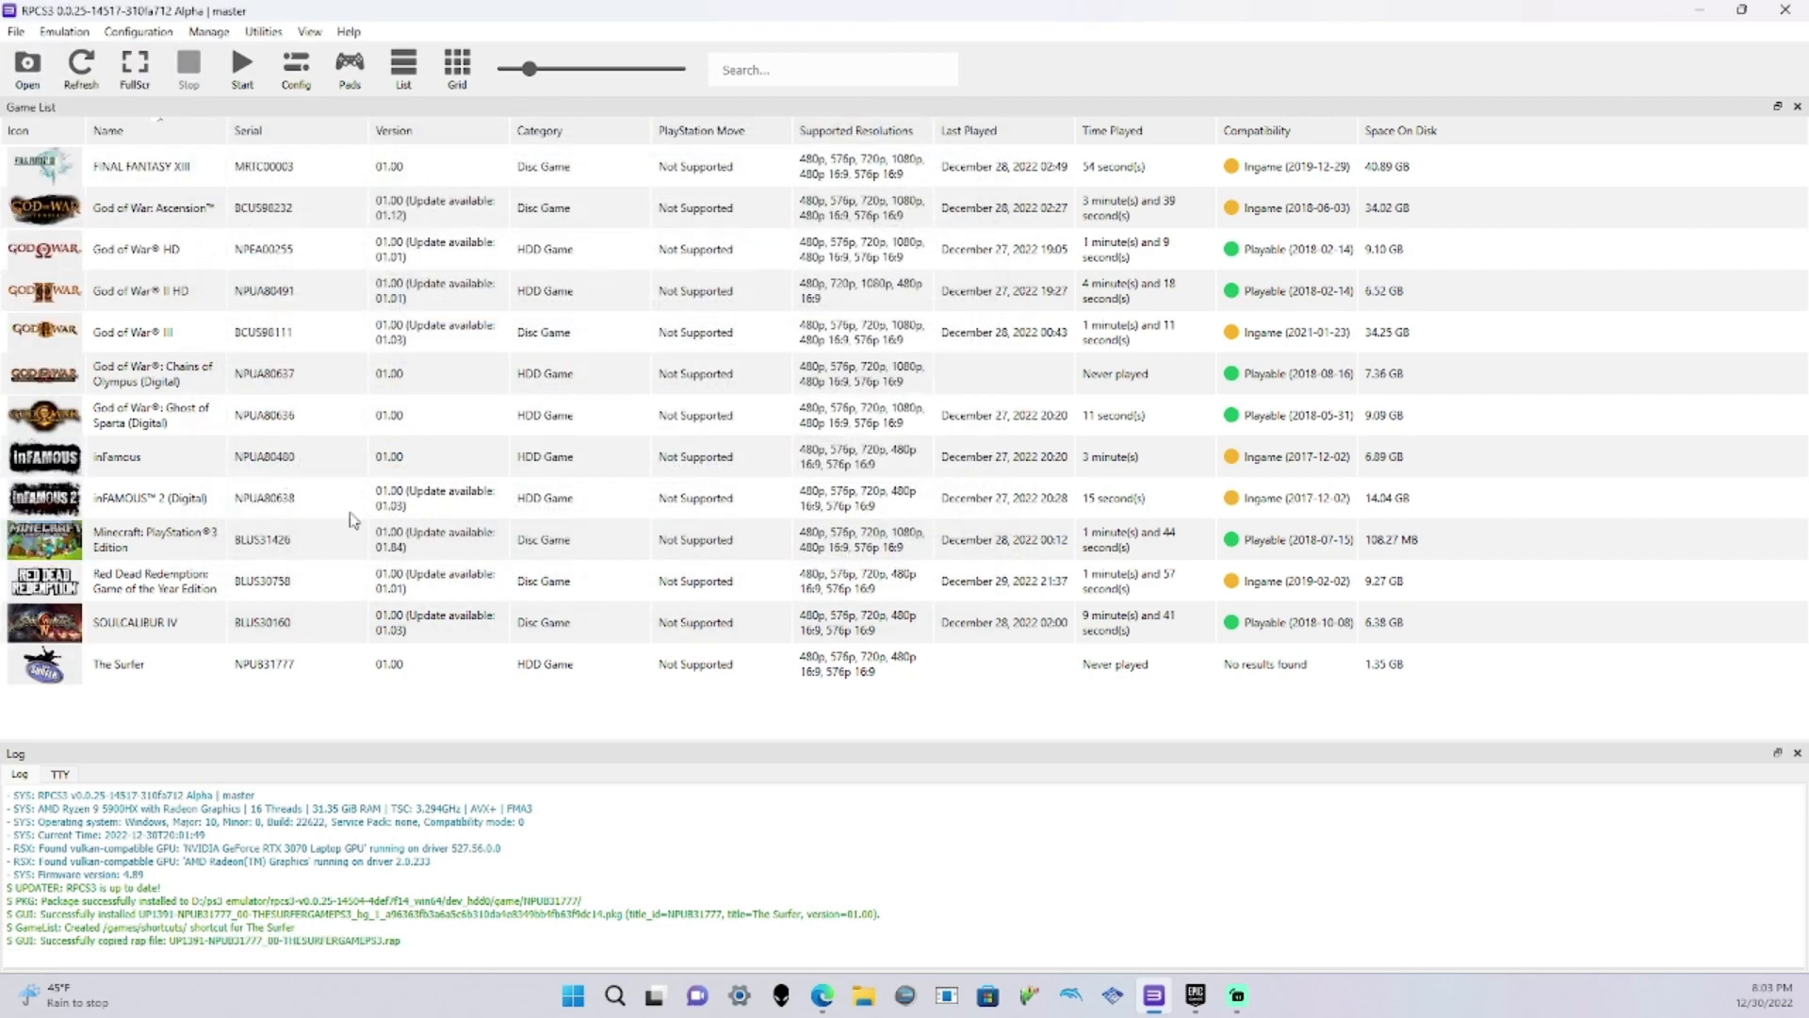
Create a folder named surferm inside the Downloads folder in File Explorer
{"action": "left_click", "coordinate": [866, 1002]}
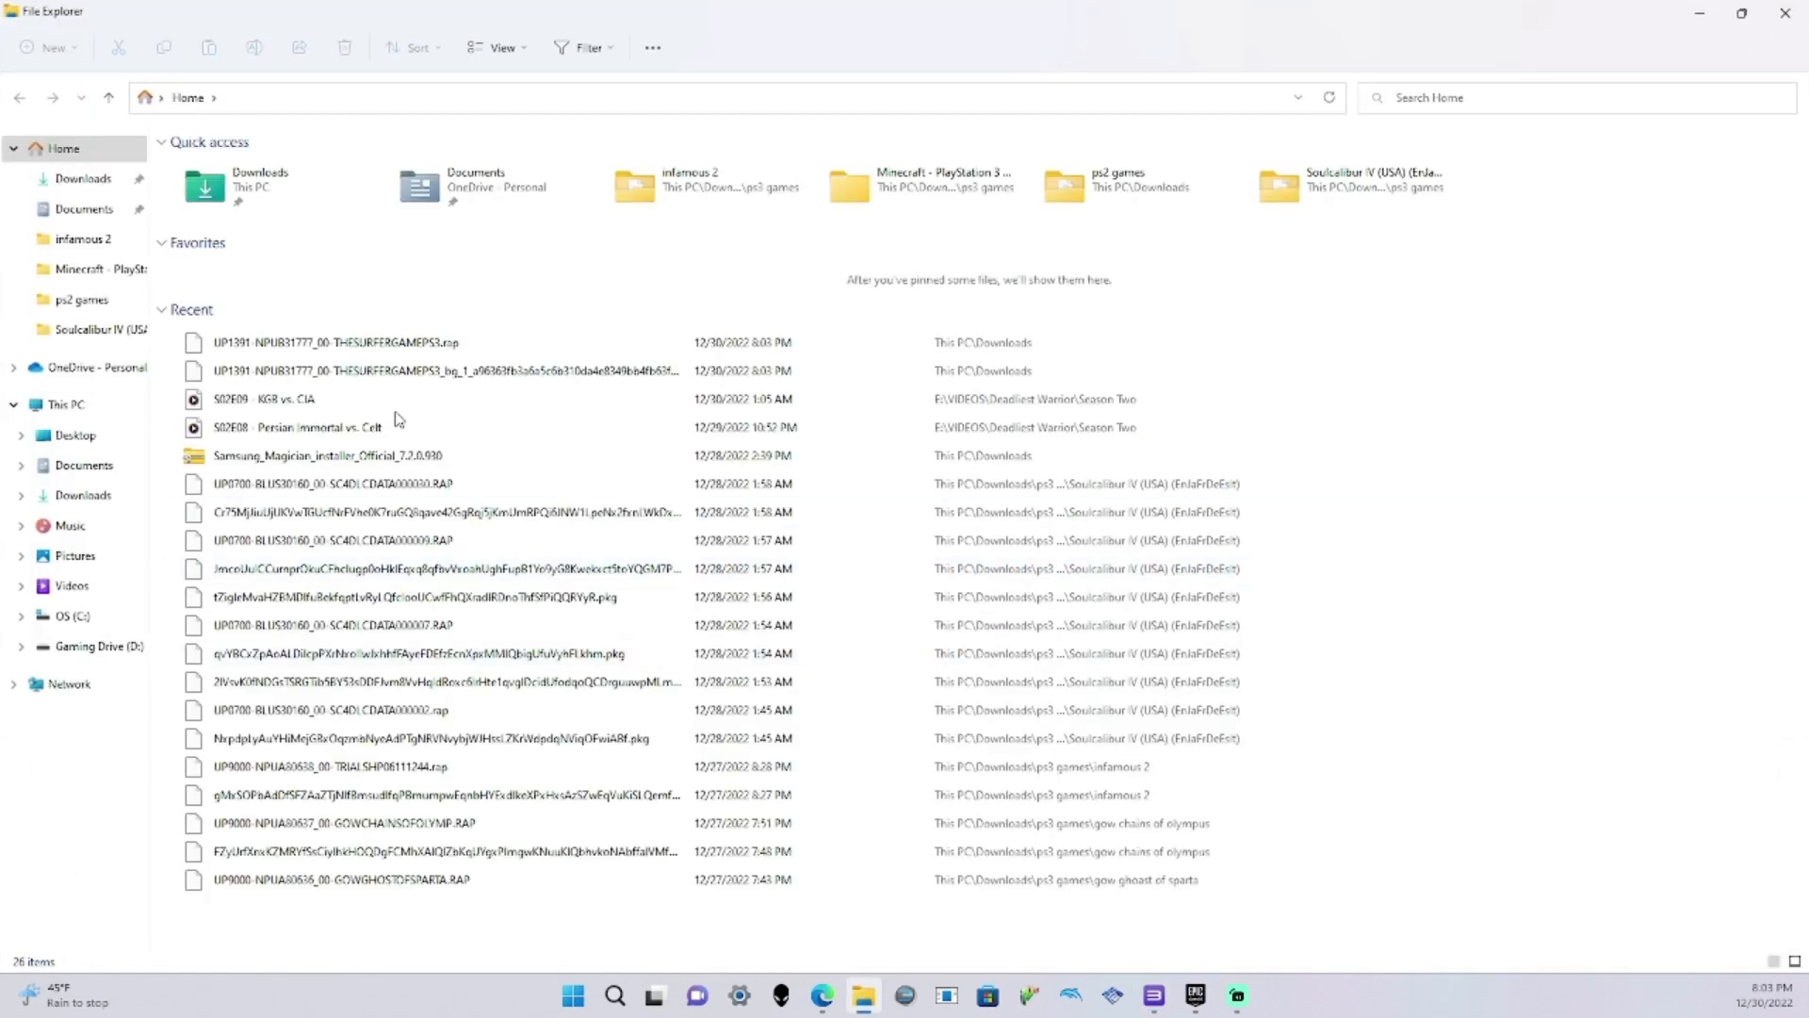
{"action": "left_click", "coordinate": [83, 178]}
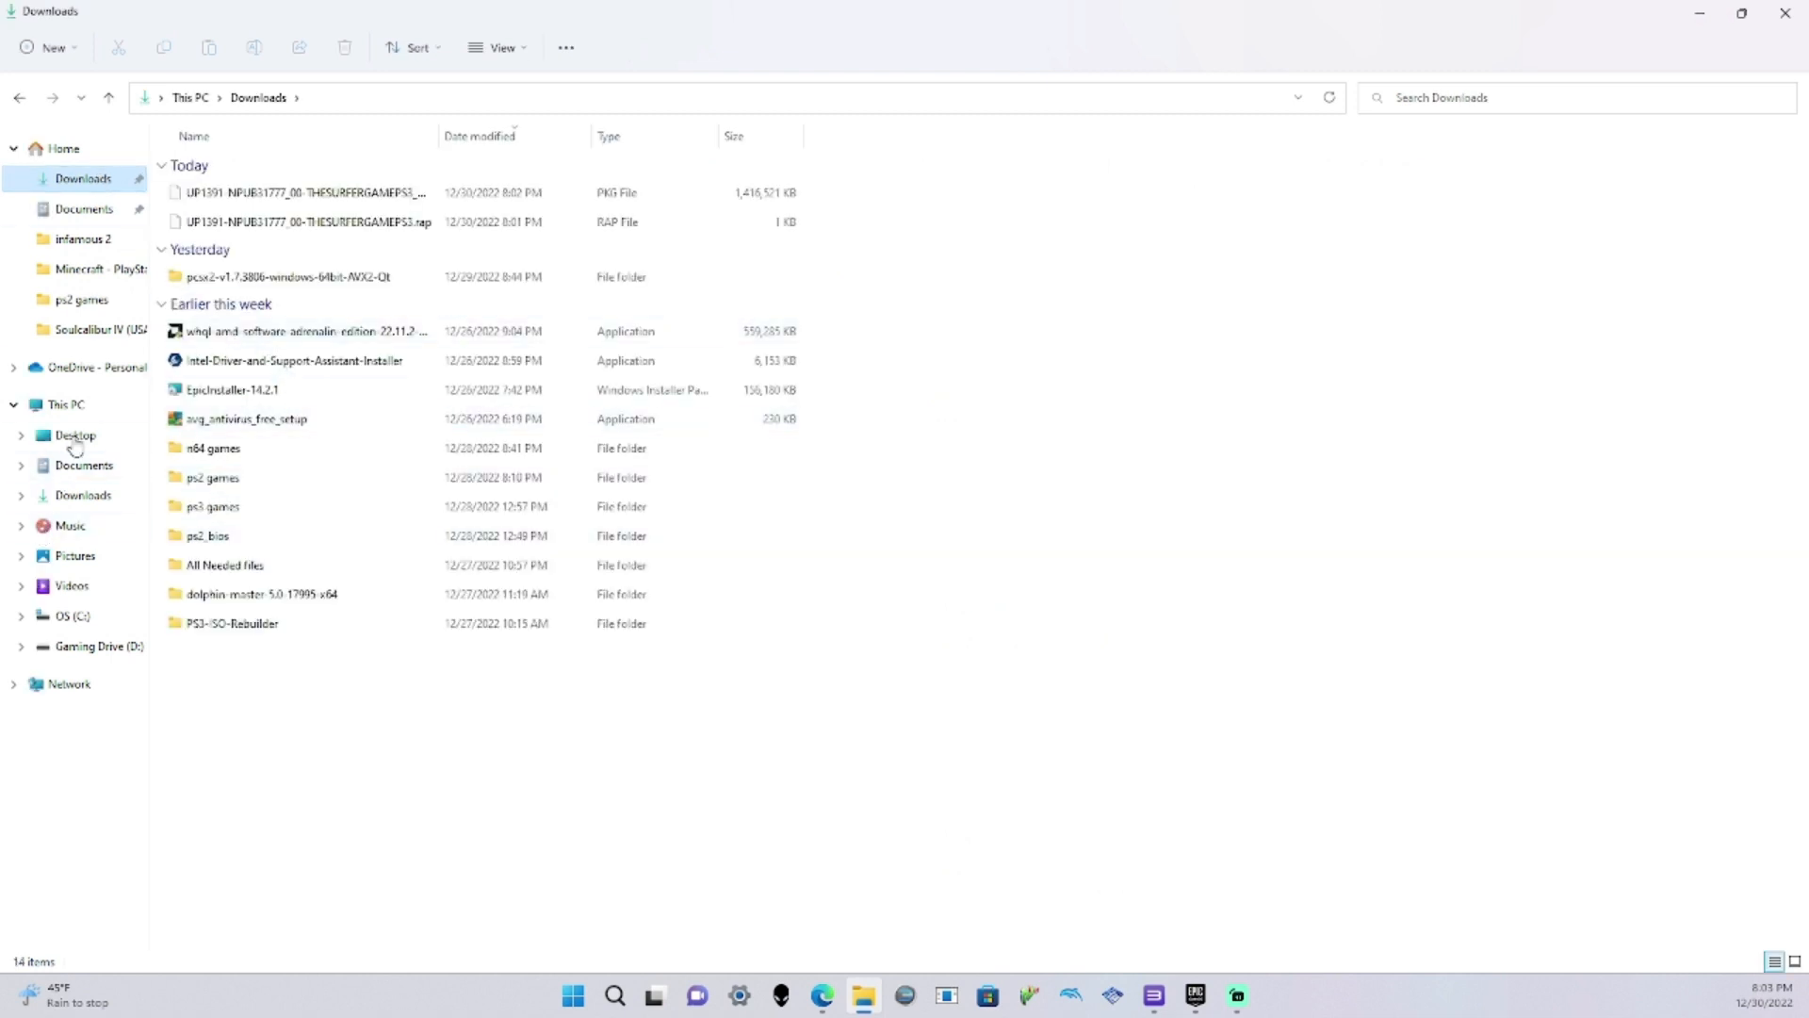
{"action": "left_click", "coordinate": [42, 46]}
{"action": "left_click", "coordinate": [76, 93]}
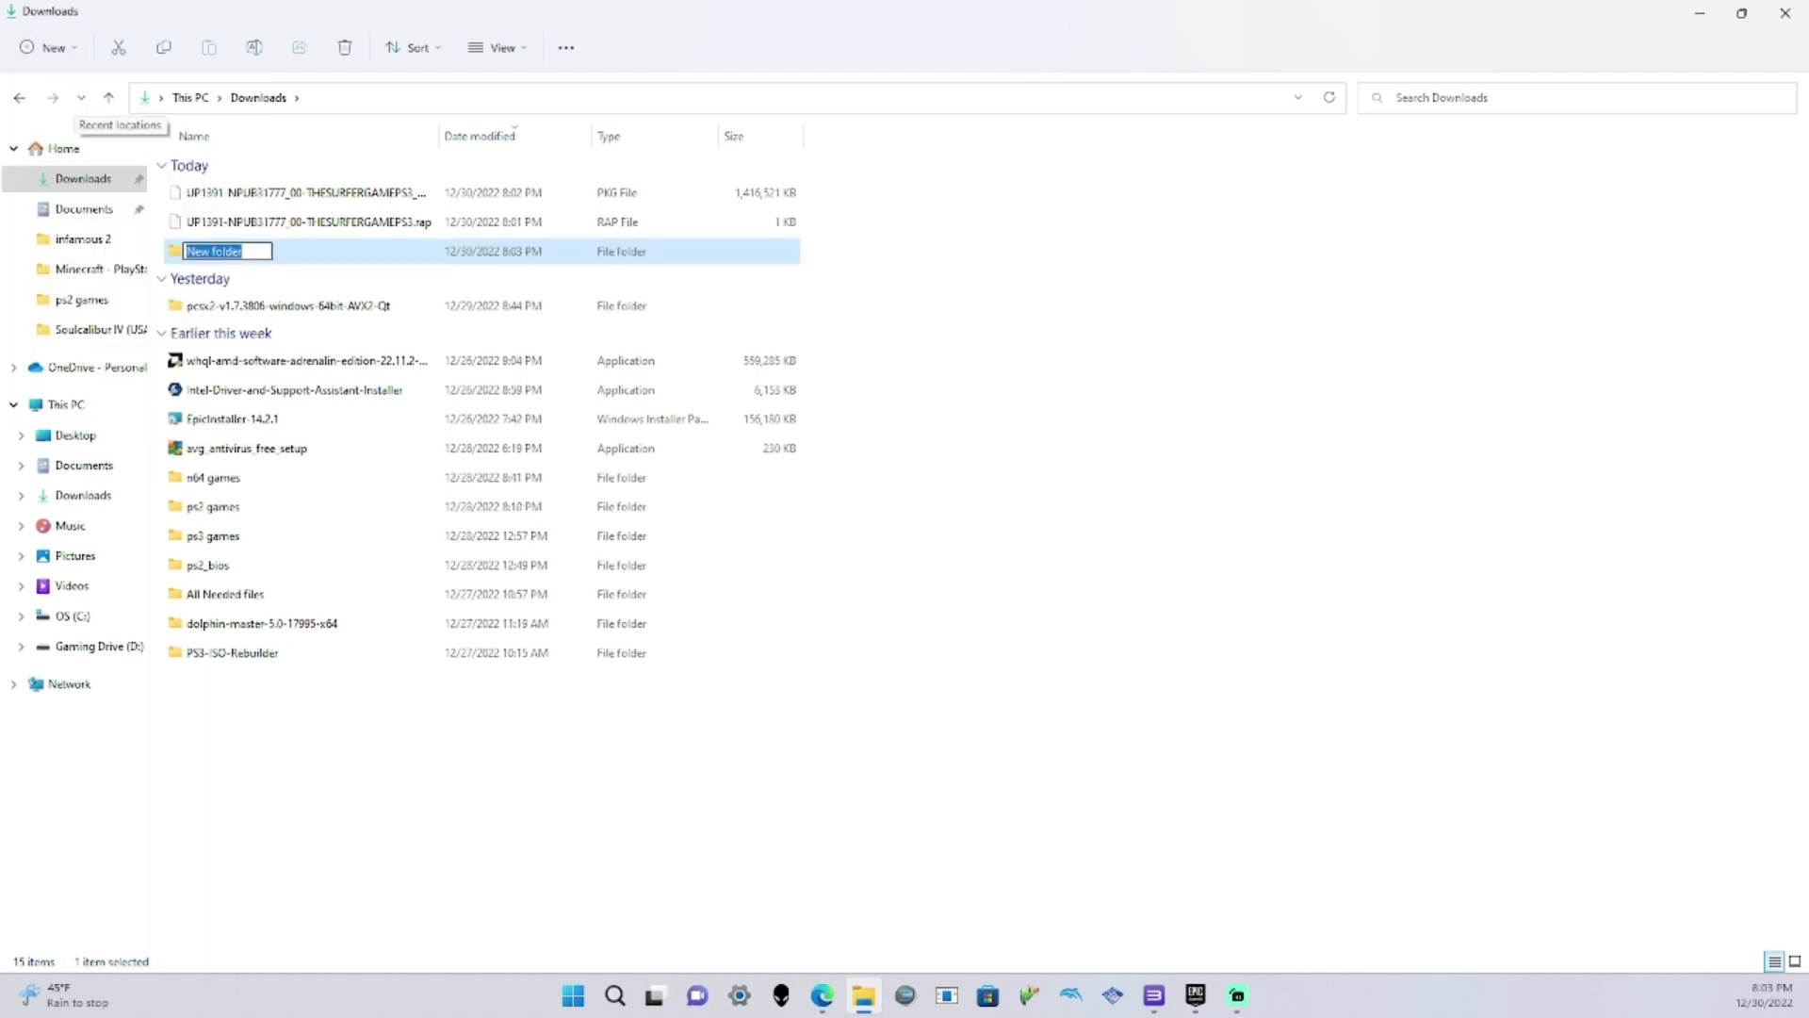
{"action": "type", "text": "surferm"}
{"action": "key", "text": "Return"}
Move The Surfer's PKG and RAP files into the surferm folder and minimize File Explorer
{"action": "left_click_drag", "start_coordinate": [279, 189], "coordinate": [295, 261]}
{"action": "left_click_drag", "start_coordinate": [311, 199], "coordinate": [313, 231]}
{"action": "left_click", "coordinate": [1700, 13]}
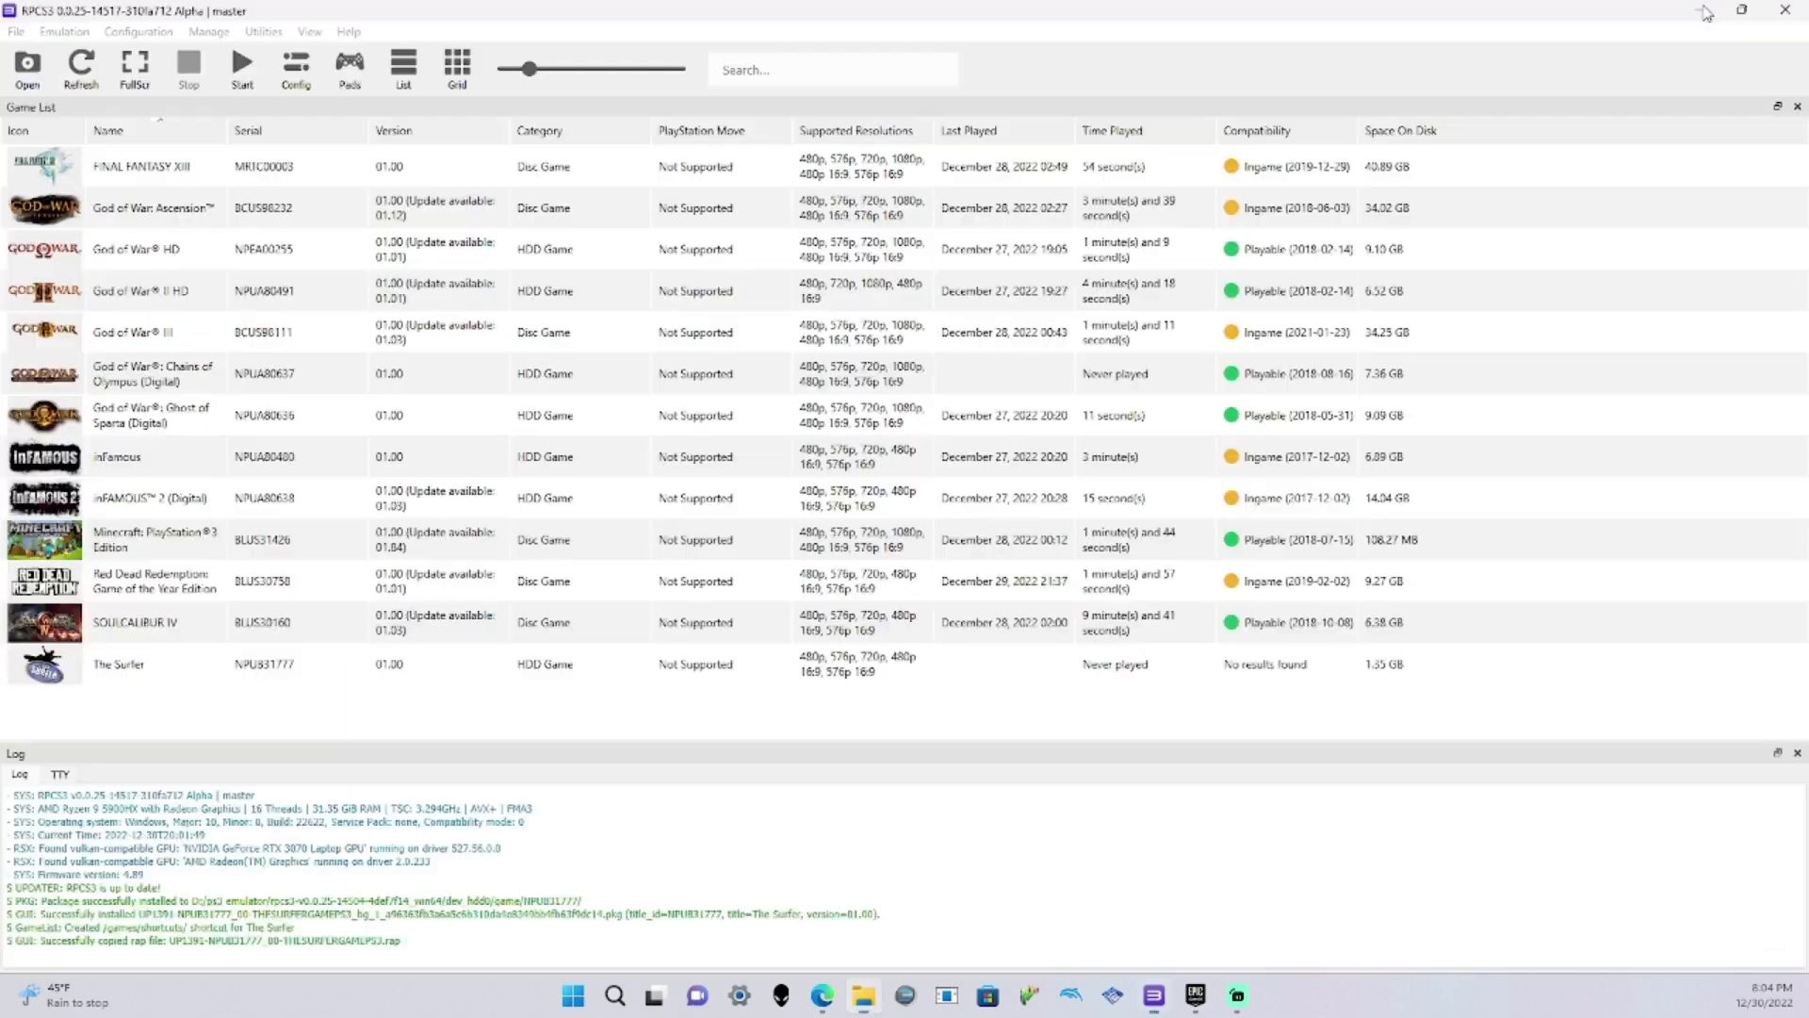
Try to boot The Surfer from the RPCS3 game list, agree to close the running game, and dismiss the error dialog
{"action": "left_click", "coordinate": [127, 666]}
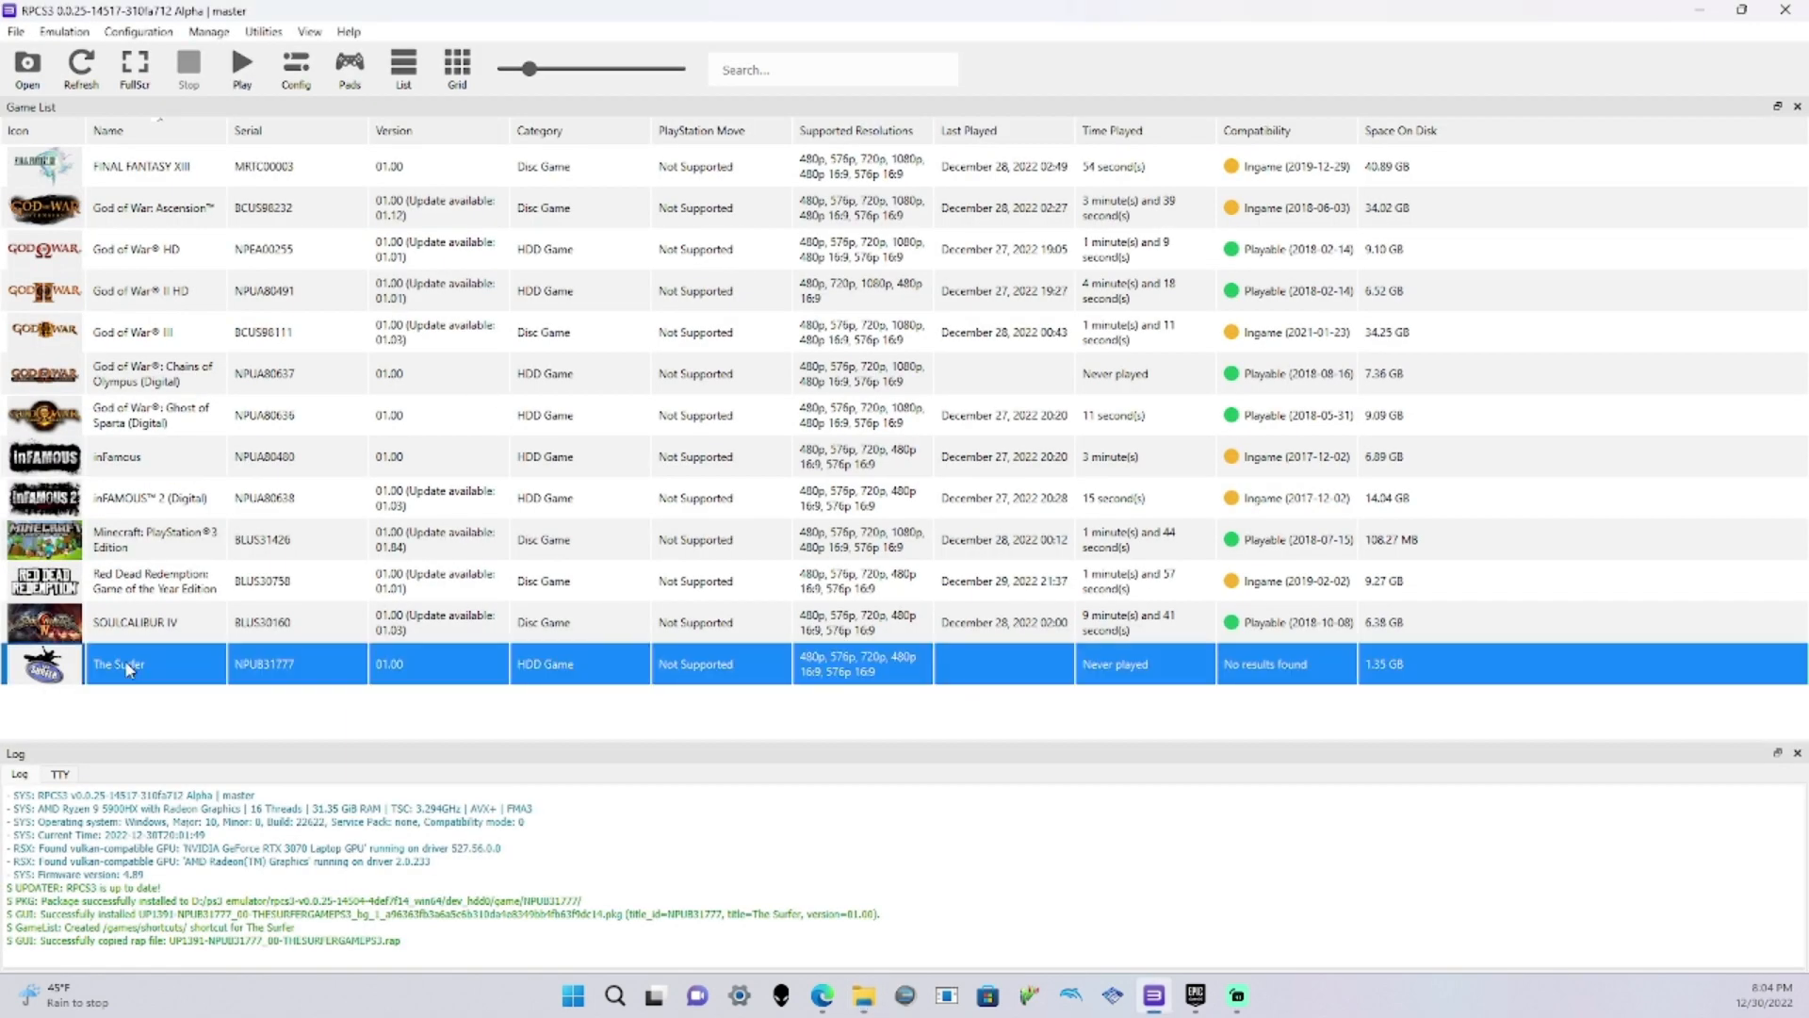
{"action": "double_click", "coordinate": [125, 660]}
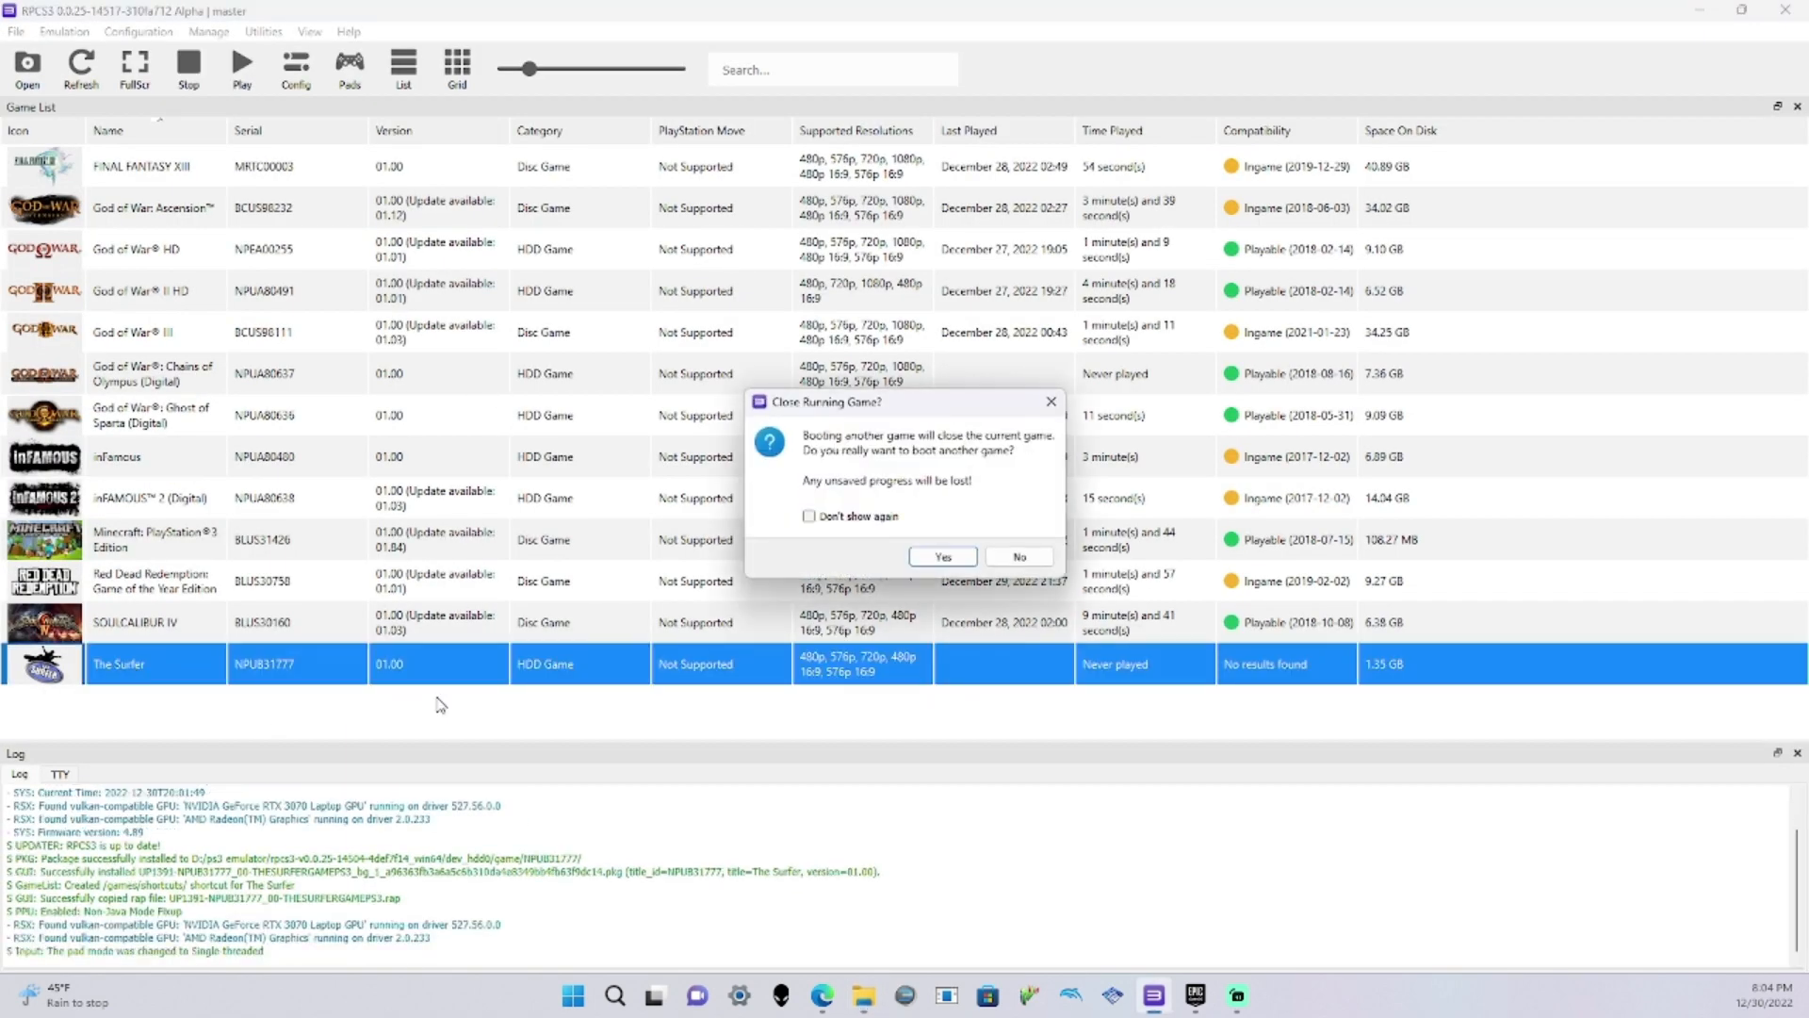
{"action": "left_click", "coordinate": [942, 556]}
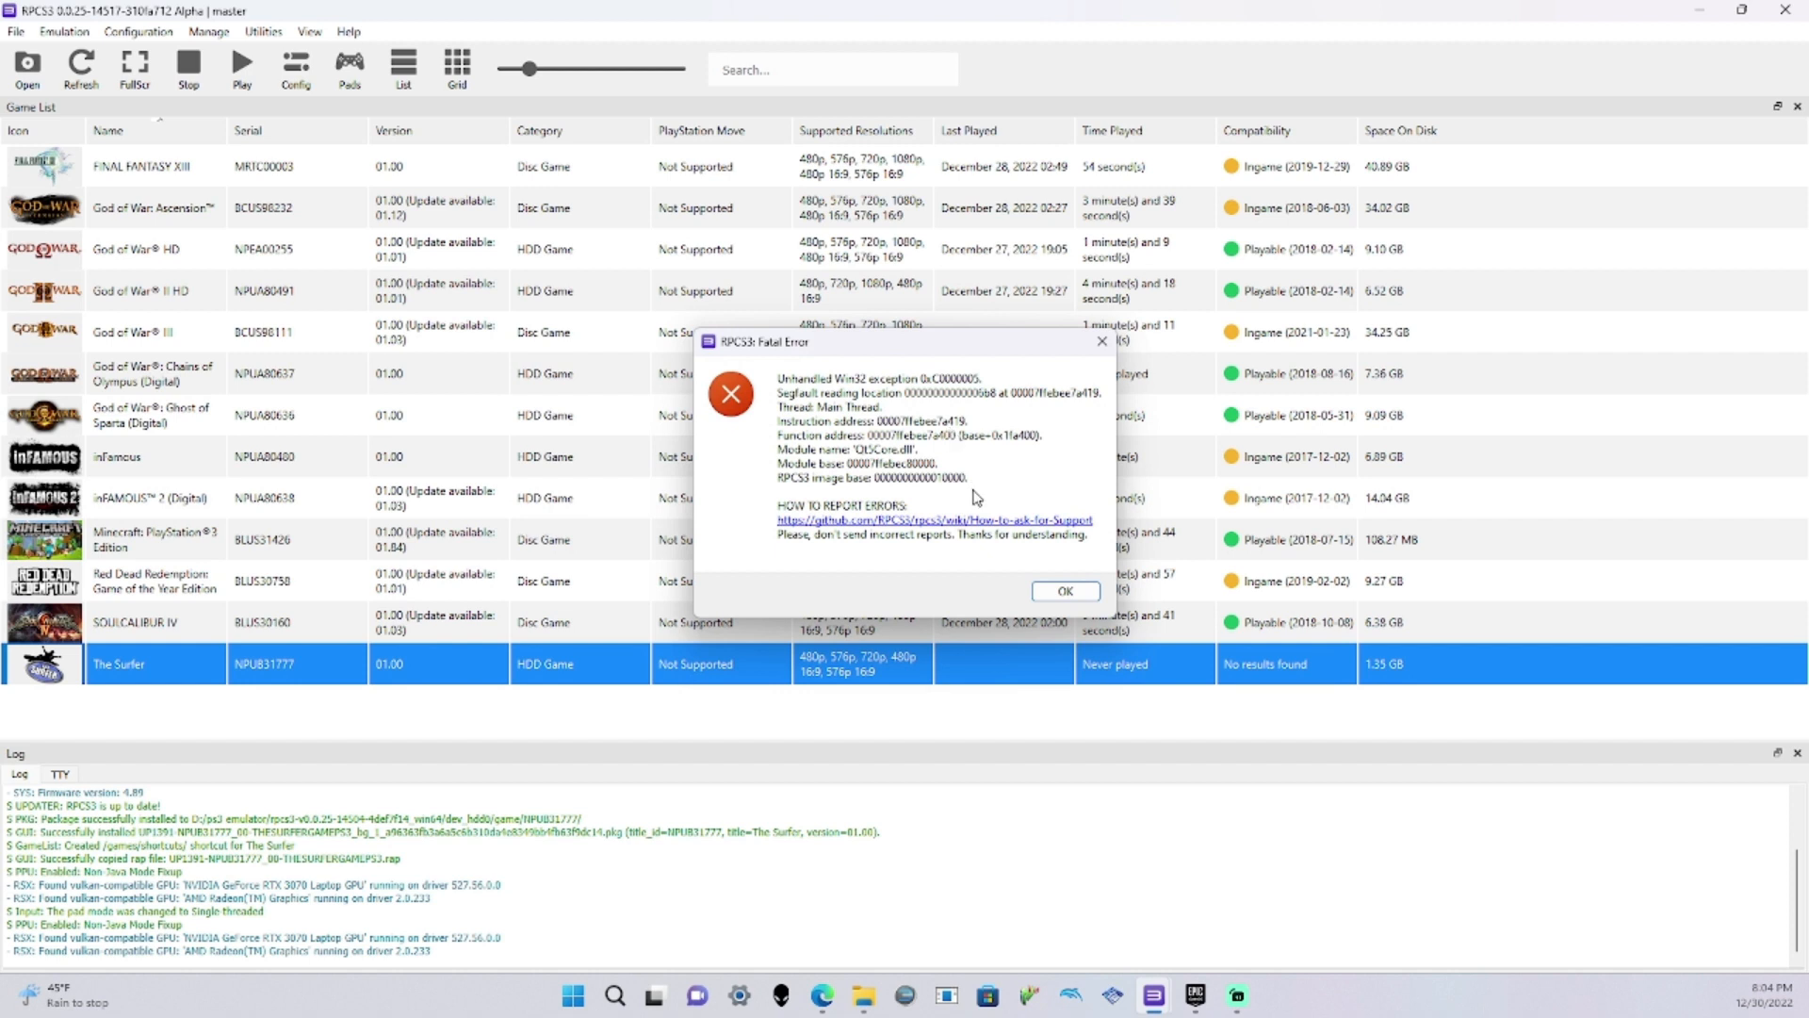
{"action": "left_click", "coordinate": [1067, 591]}
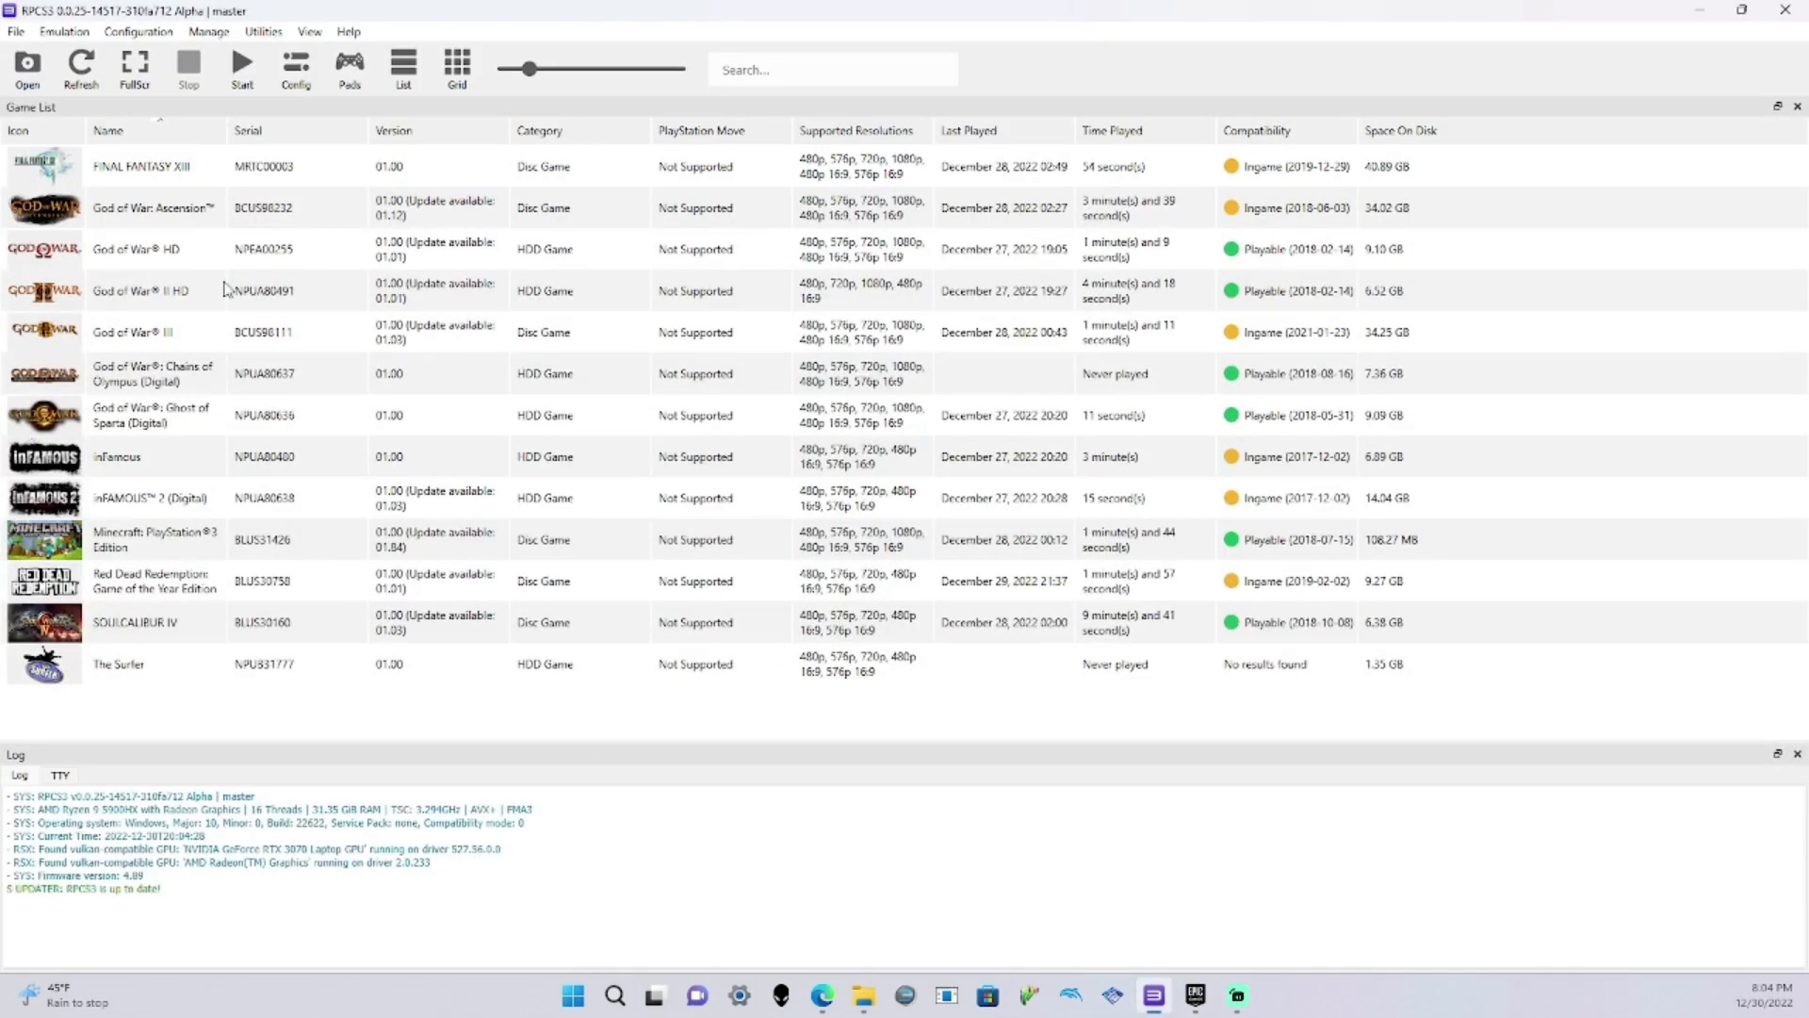
Boot The Surfer from the game list to test it, and exit the game with confirmation
{"action": "left_click", "coordinate": [152, 668]}
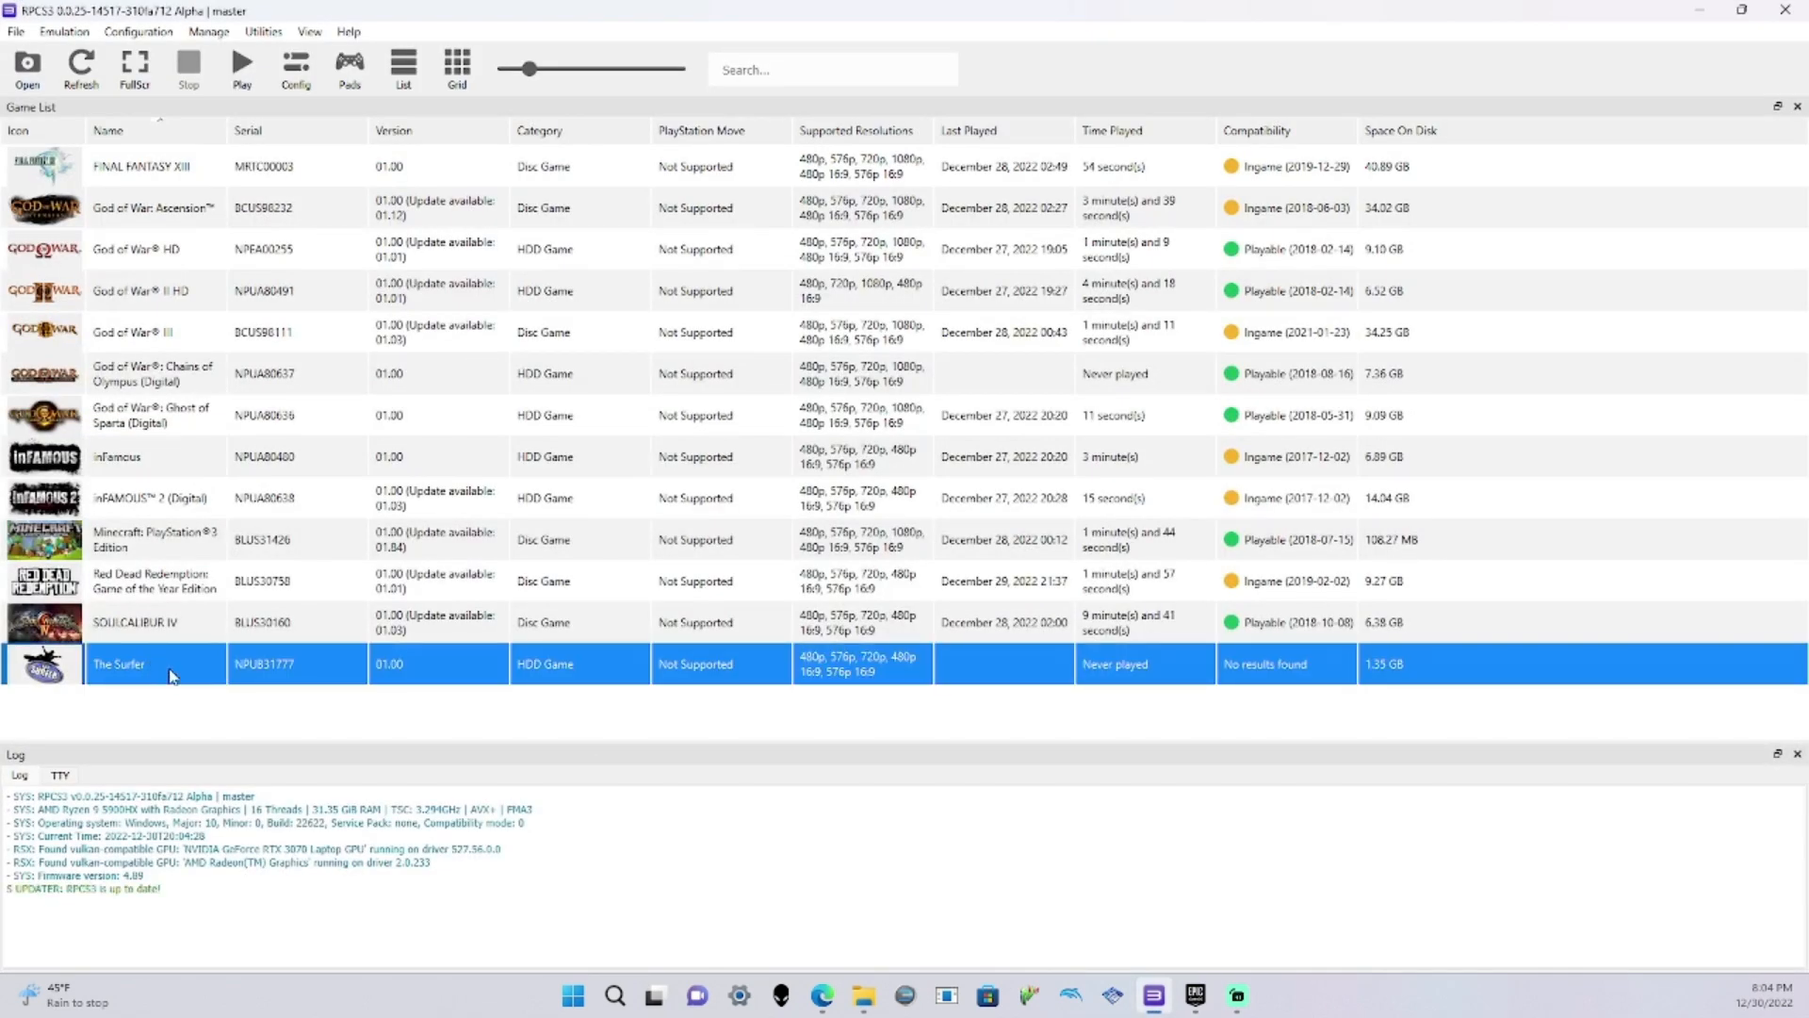
{"action": "double_click", "coordinate": [148, 663]}
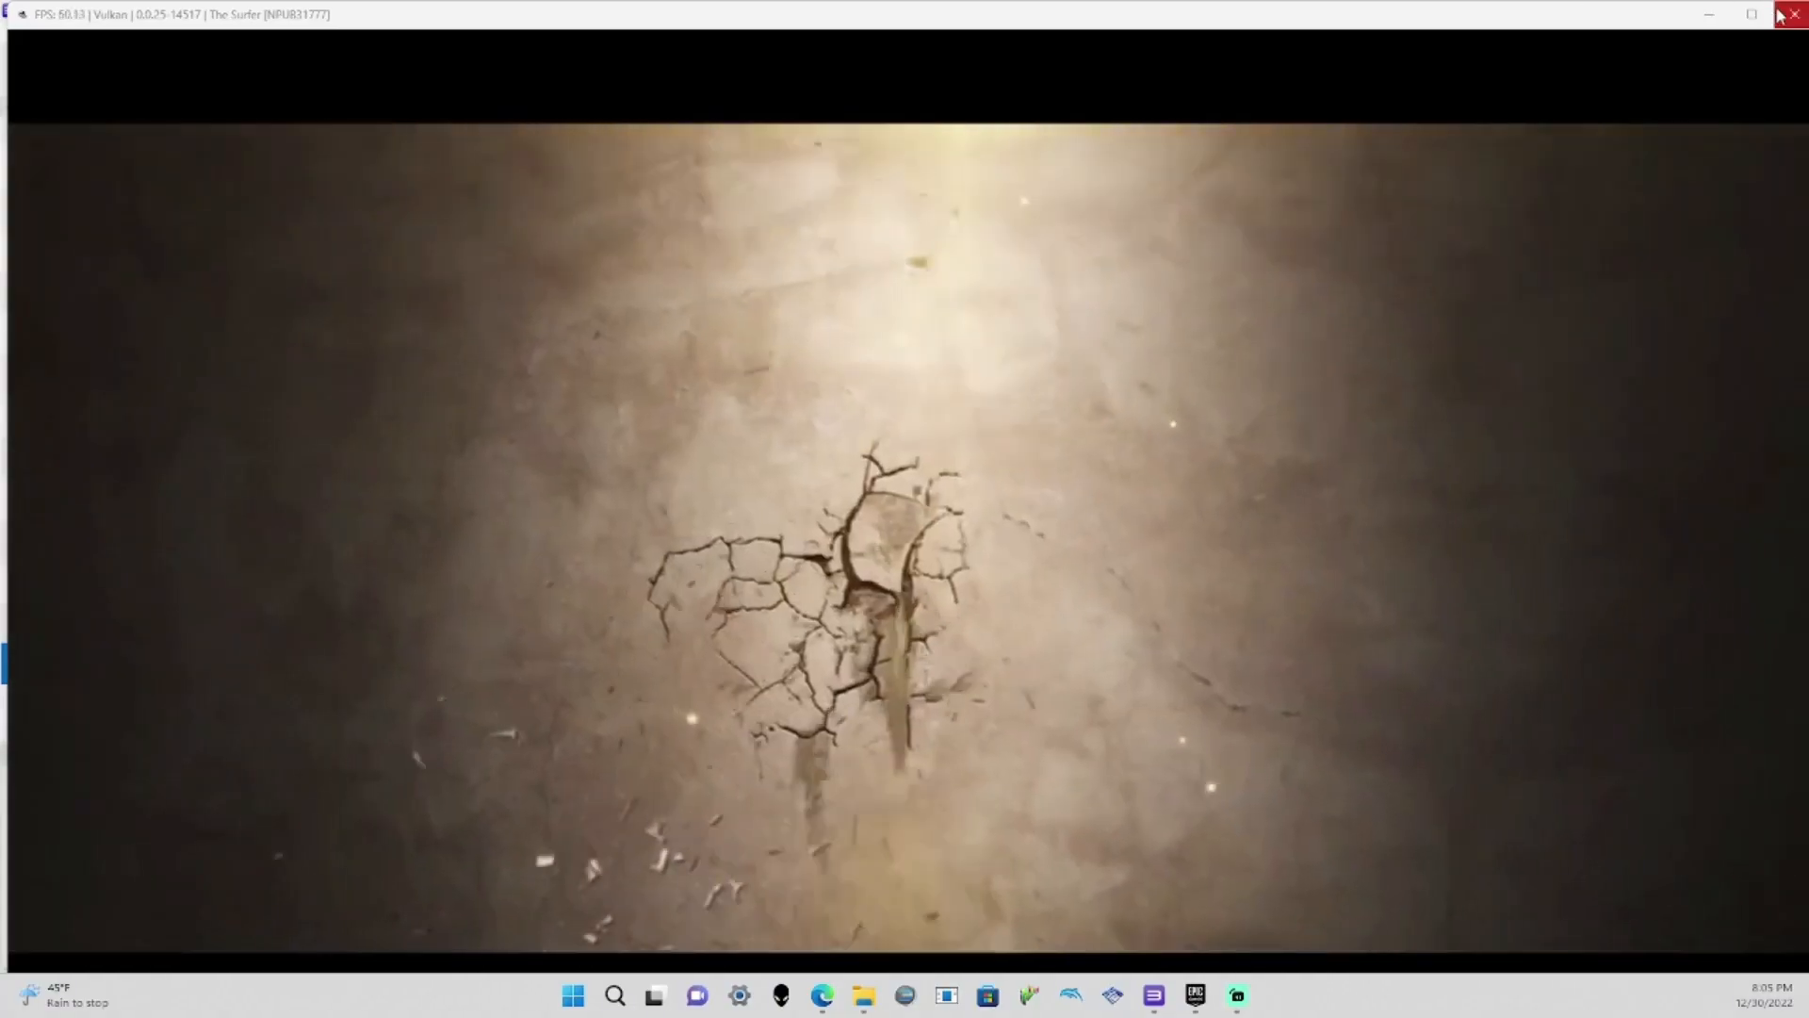
{"action": "left_click", "coordinate": [1783, 14]}
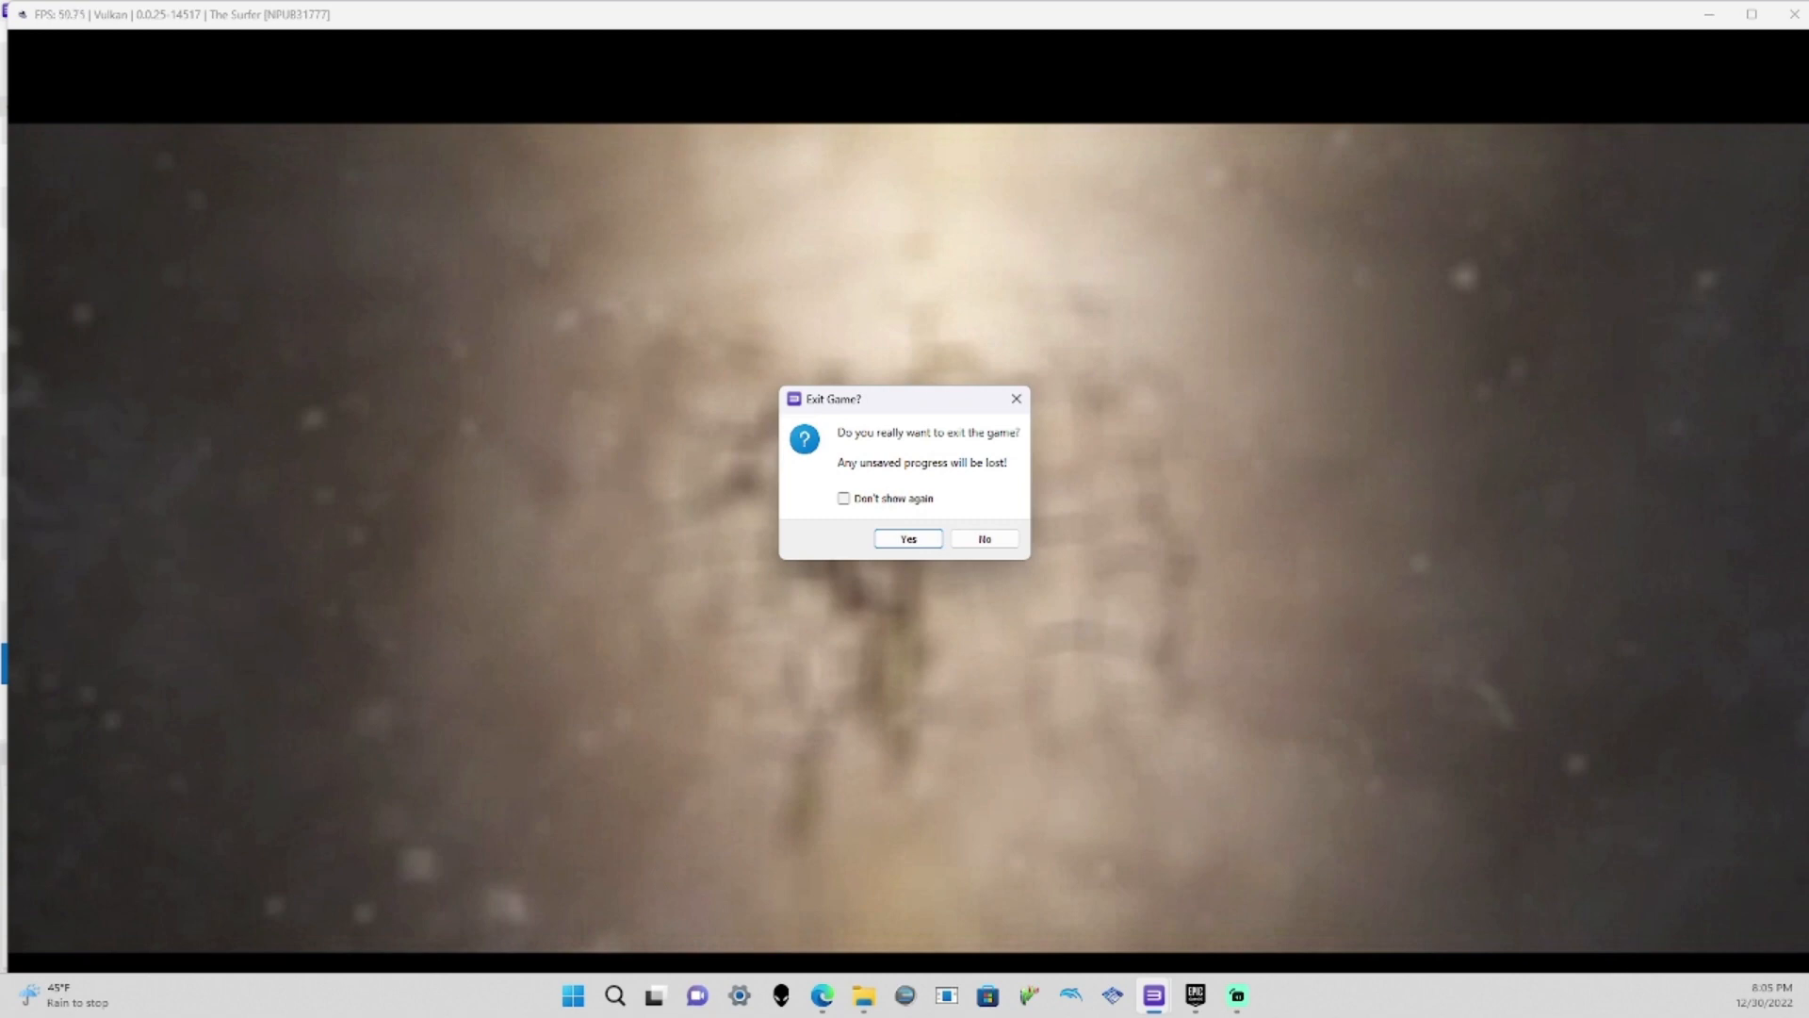
{"action": "key", "text": "Return"}
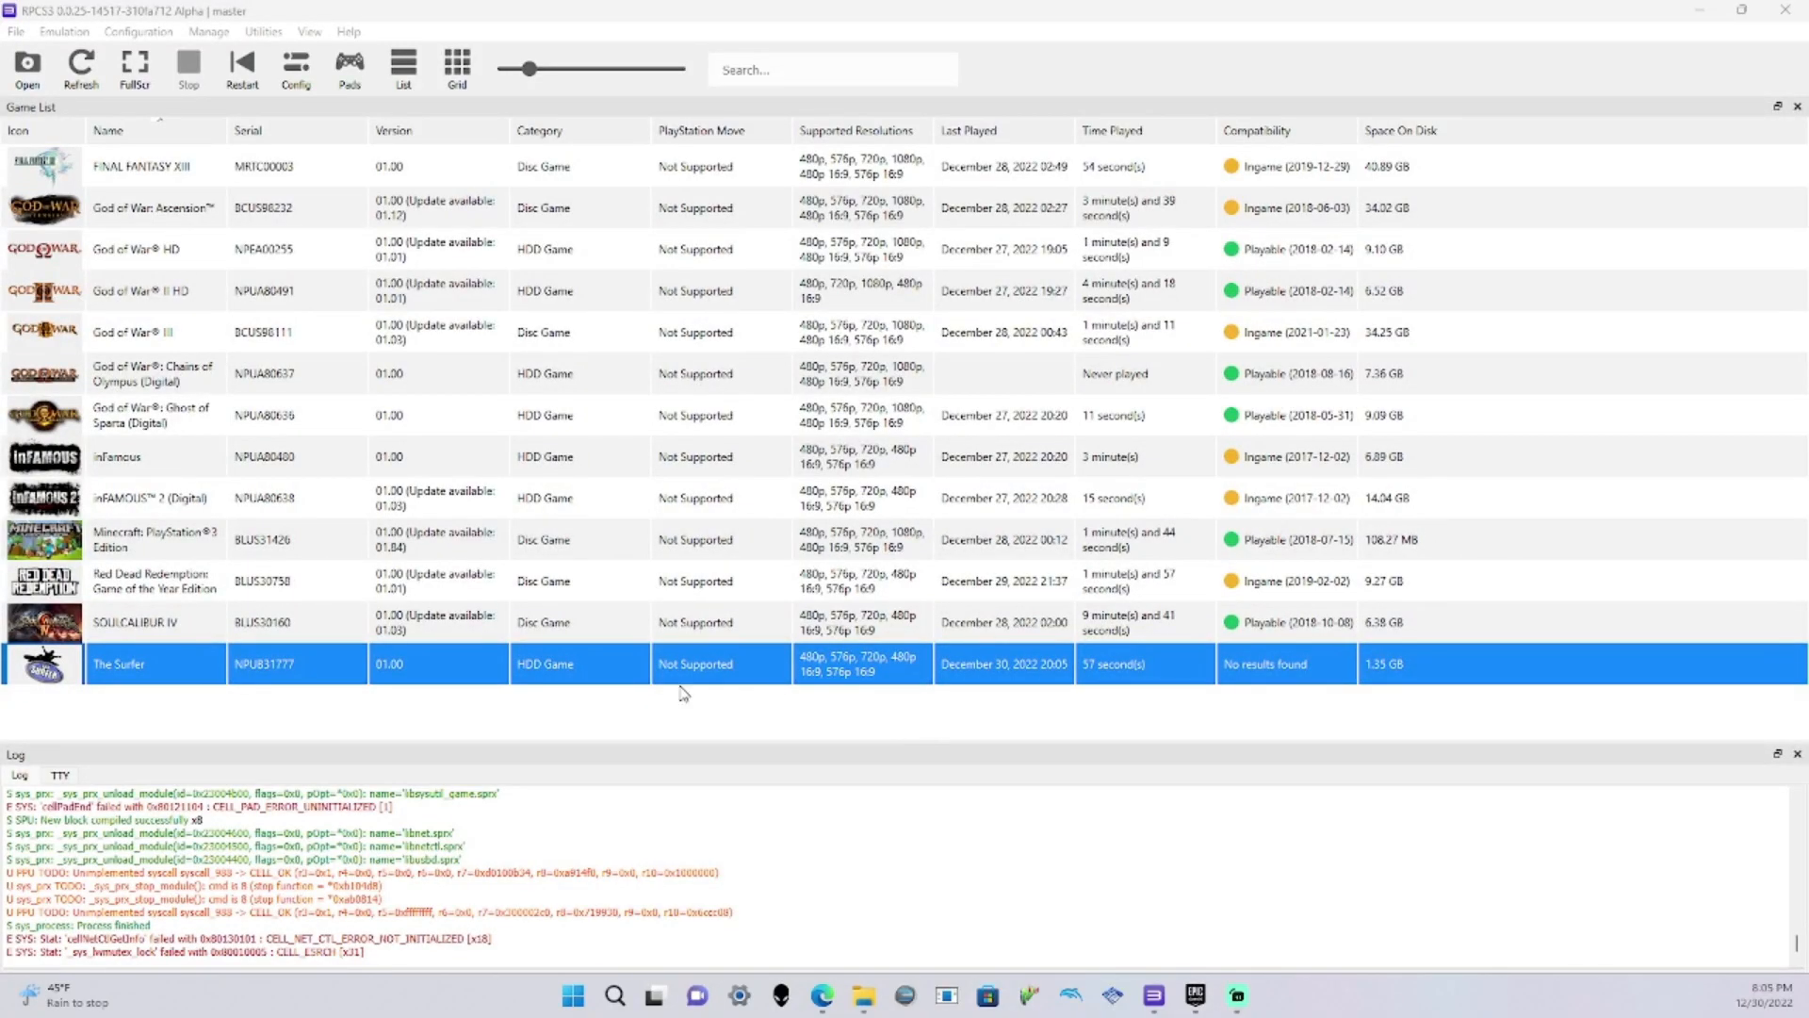
{"action": "left_click", "coordinate": [657, 714]}
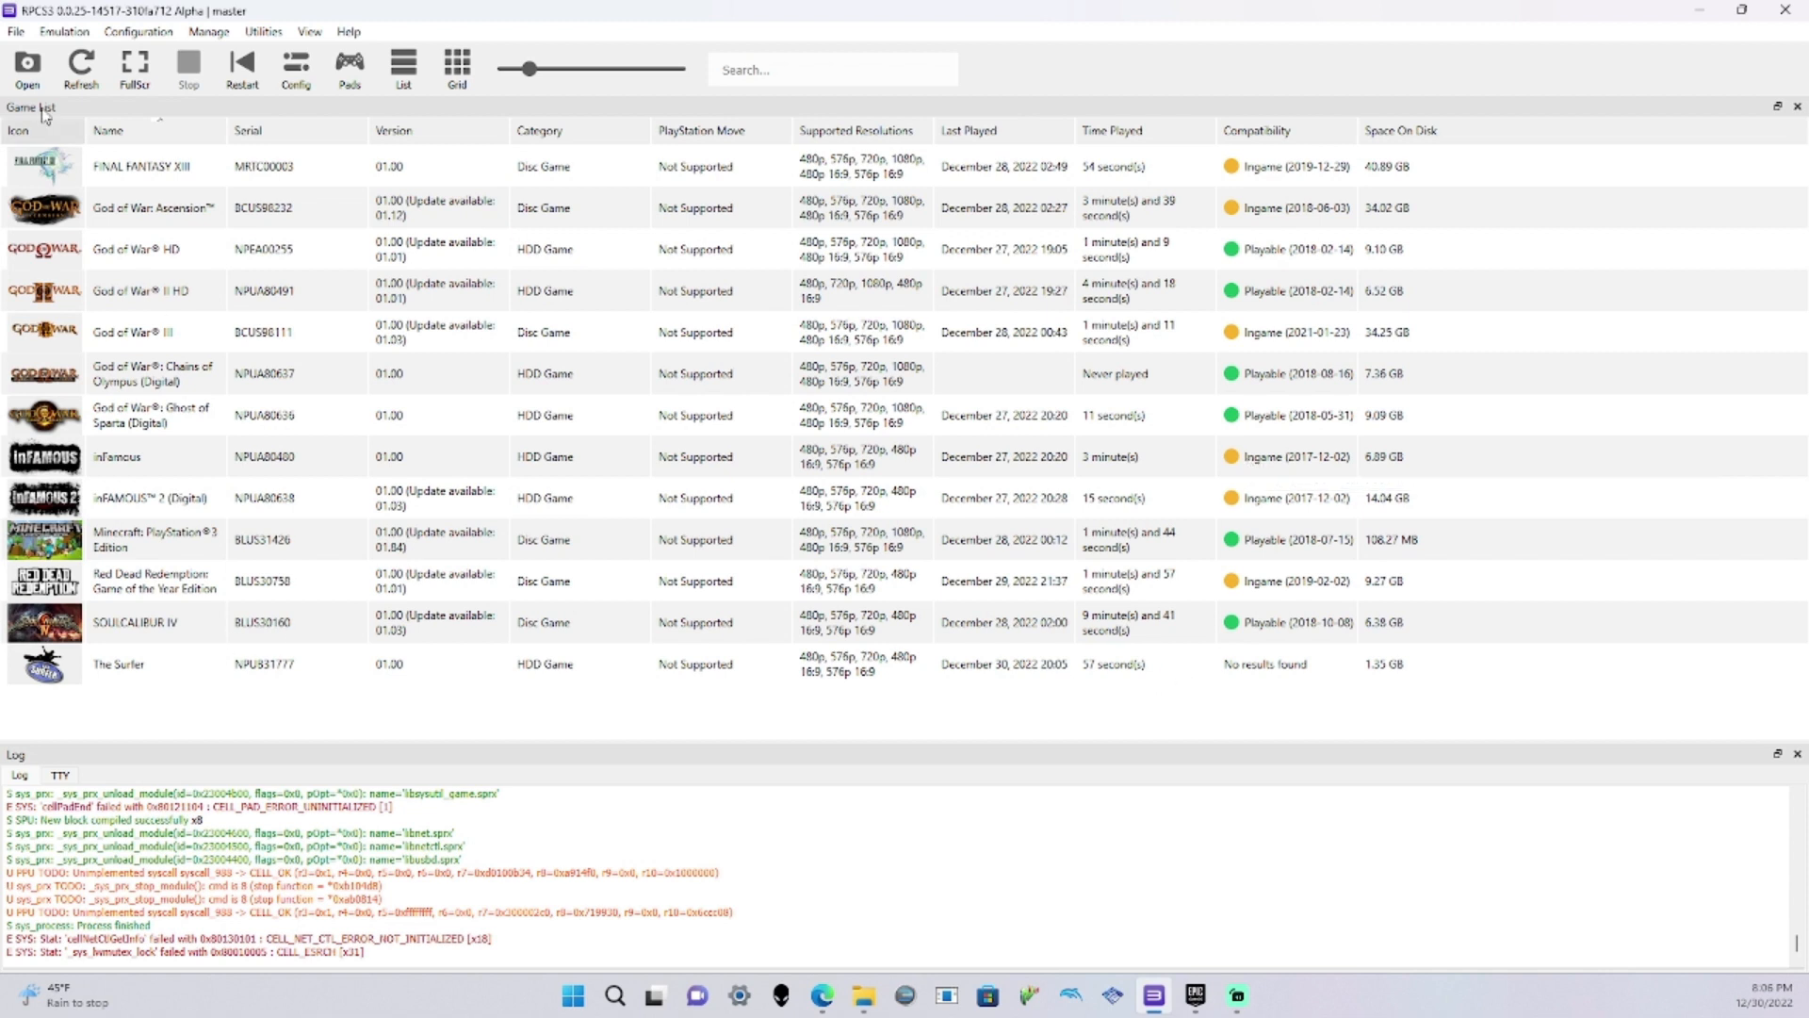
Minimize RPCS3 and close the NoPayStation and RPCS3 Quickstart tabs in Edge, keeping an empty new tab
{"action": "left_click", "coordinate": [21, 37]}
{"action": "left_click", "coordinate": [24, 42]}
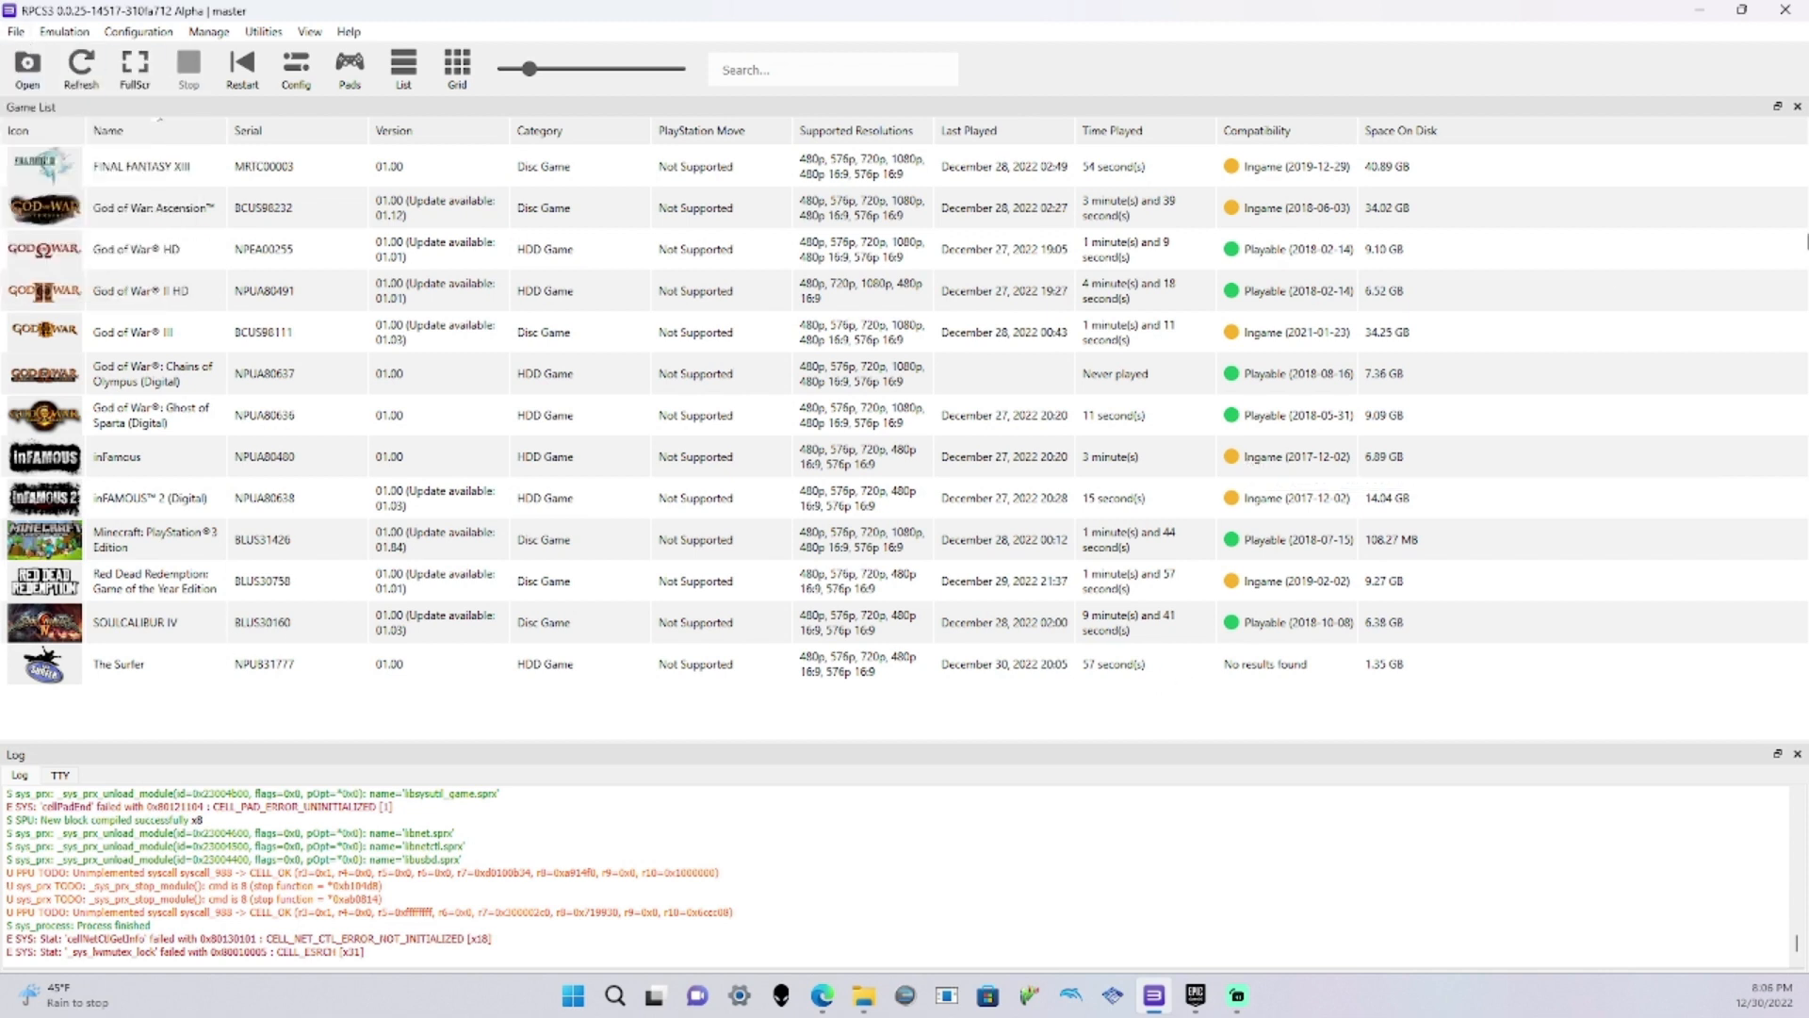
{"action": "left_click", "coordinate": [1699, 10]}
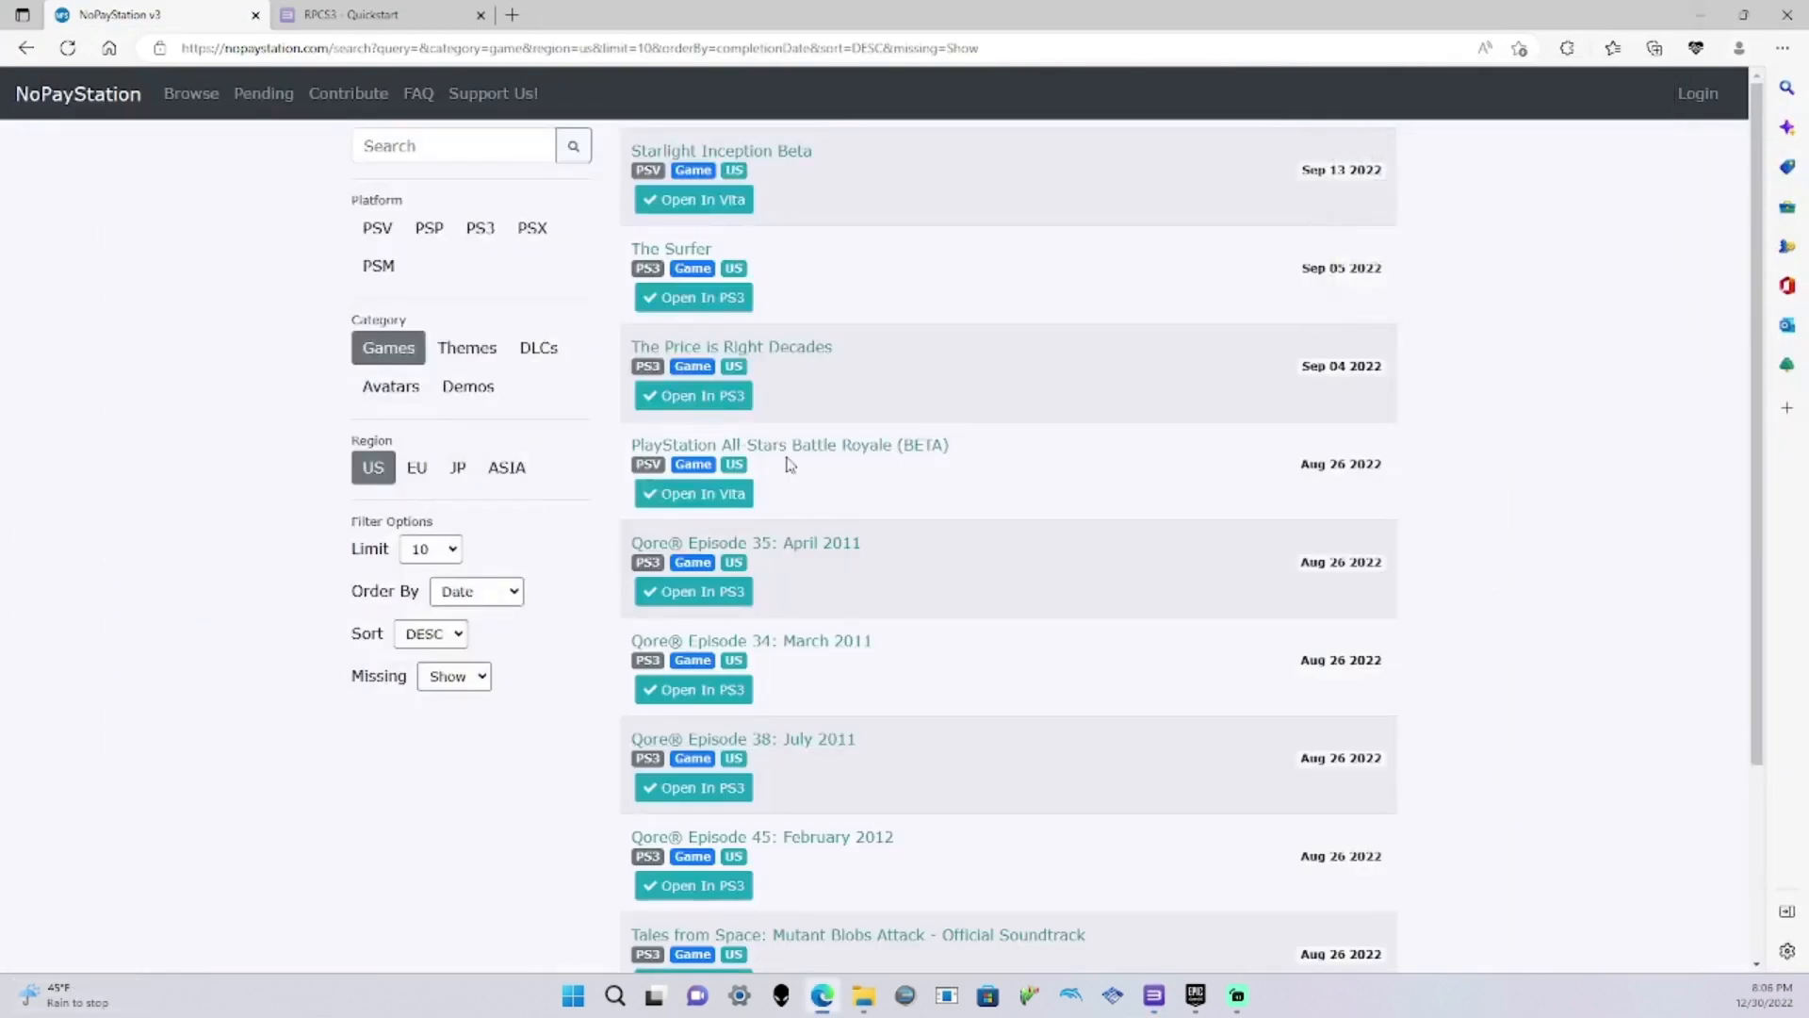
{"action": "left_click", "coordinate": [254, 15]}
{"action": "left_click", "coordinate": [288, 15]}
{"action": "left_click", "coordinate": [243, 15]}
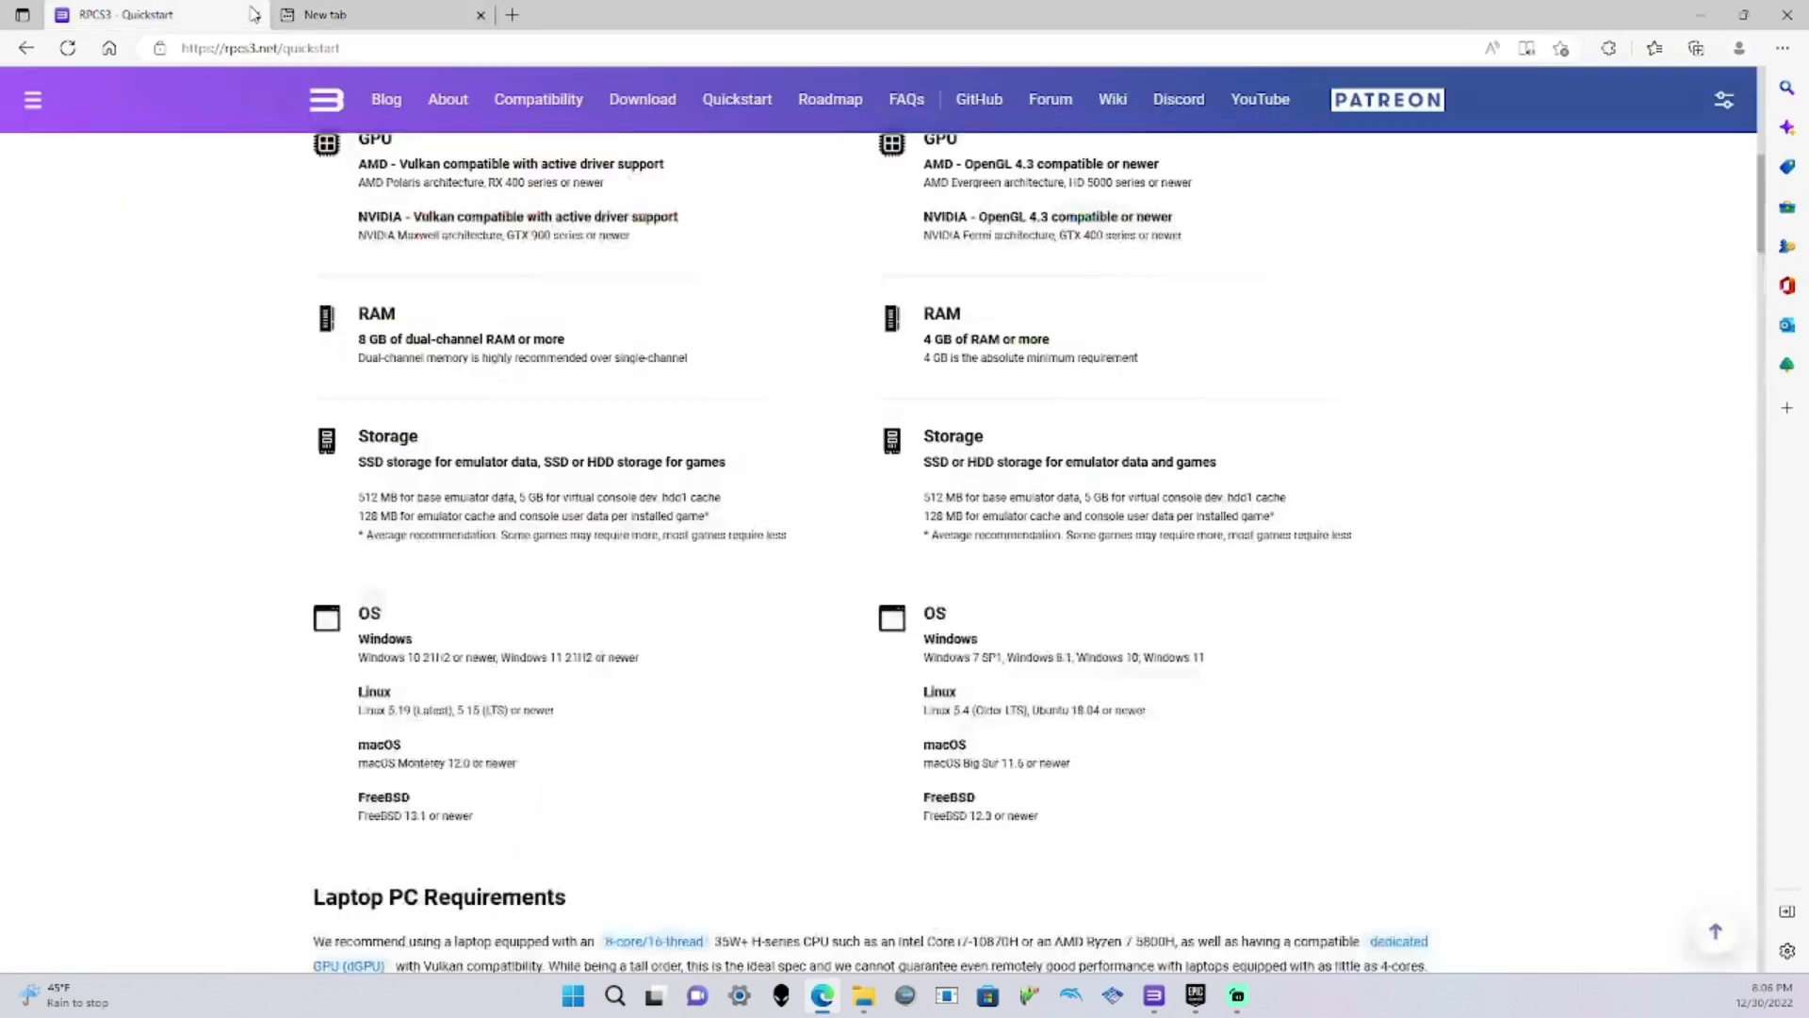
{"action": "left_click", "coordinate": [254, 15]}
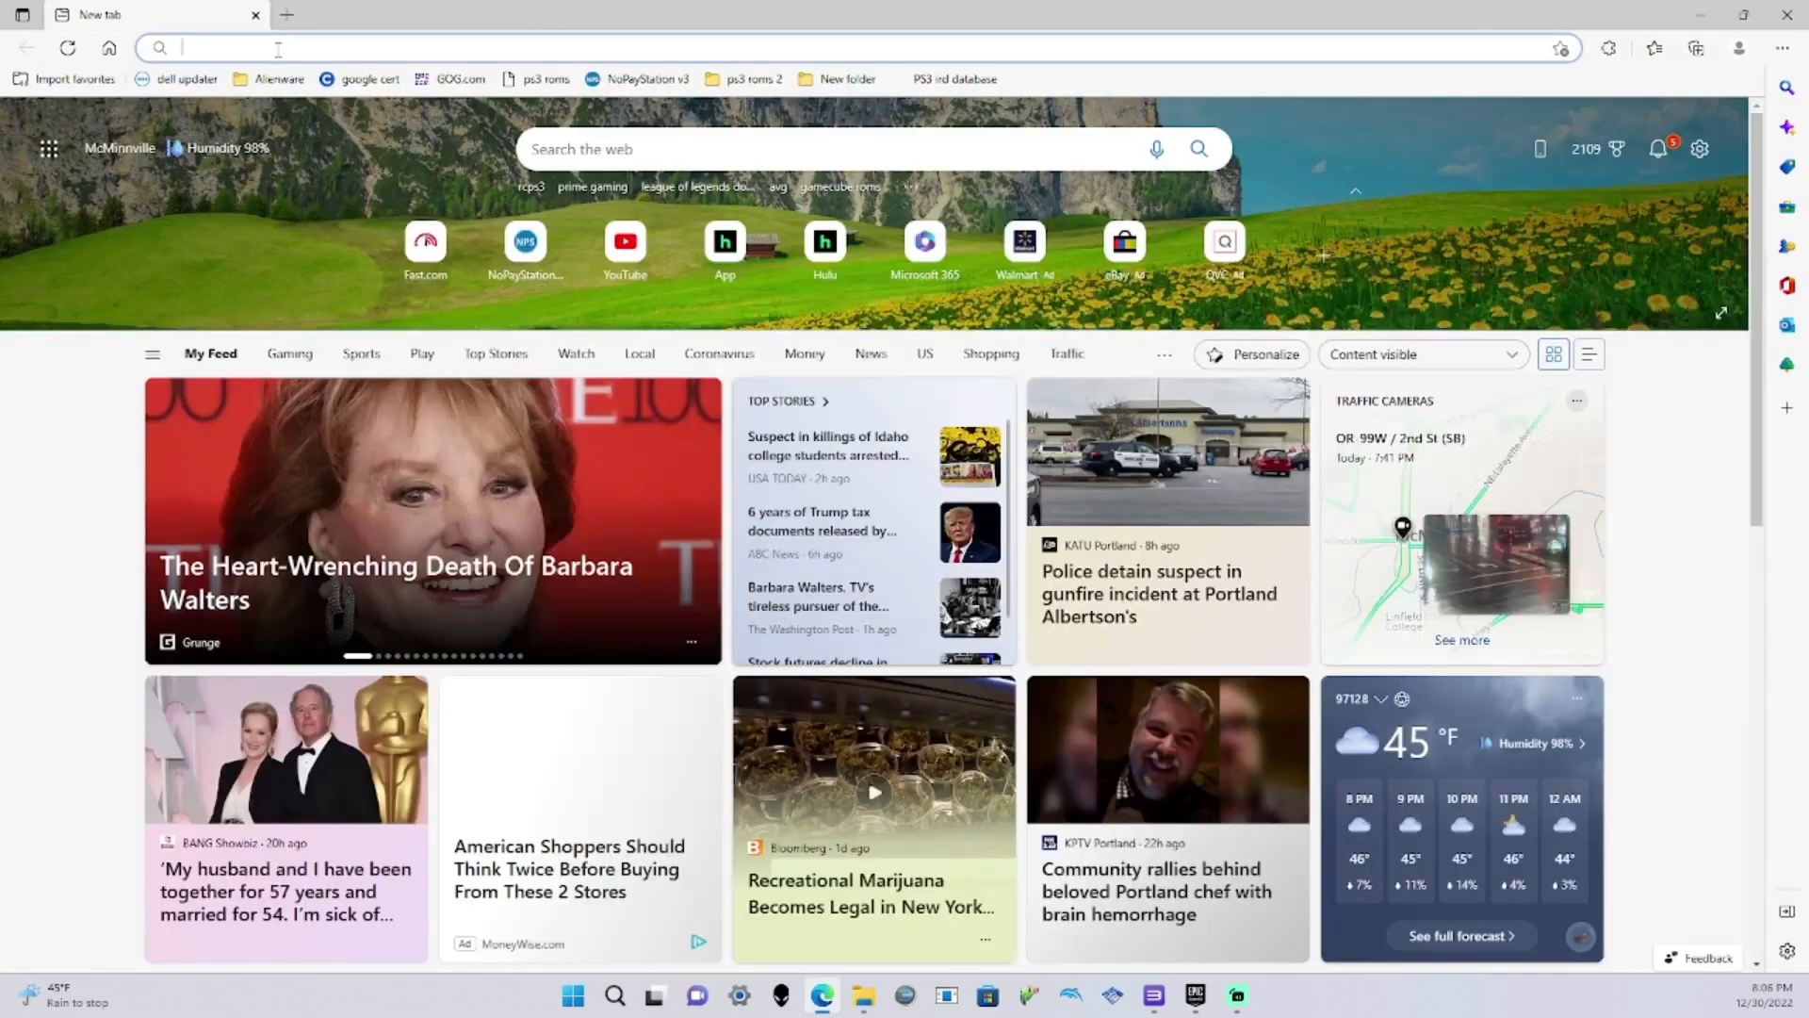
Go to google.com, search for "roms r fun", and open the ROMSFUN.COM website
{"action": "left_click", "coordinate": [280, 49]}
{"action": "type", "text": "google.com"}
{"action": "key", "text": "Return"}
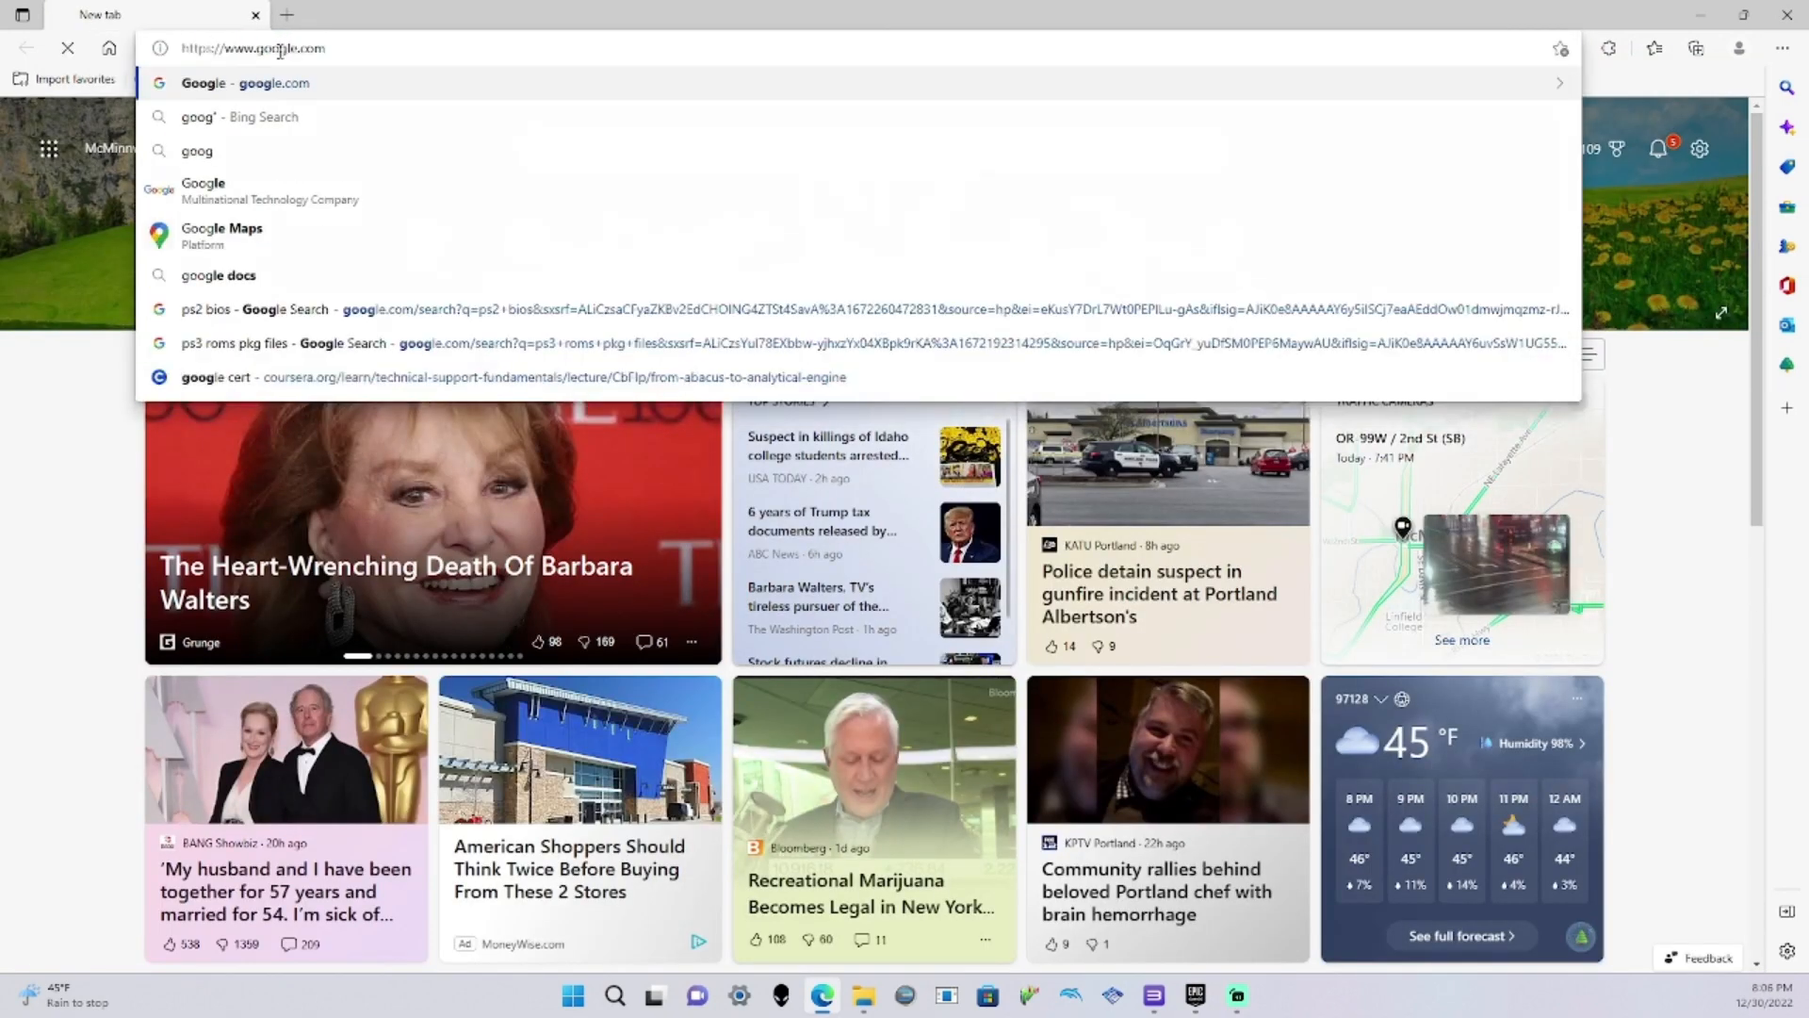
{"action": "type", "text": "roms r fun"}
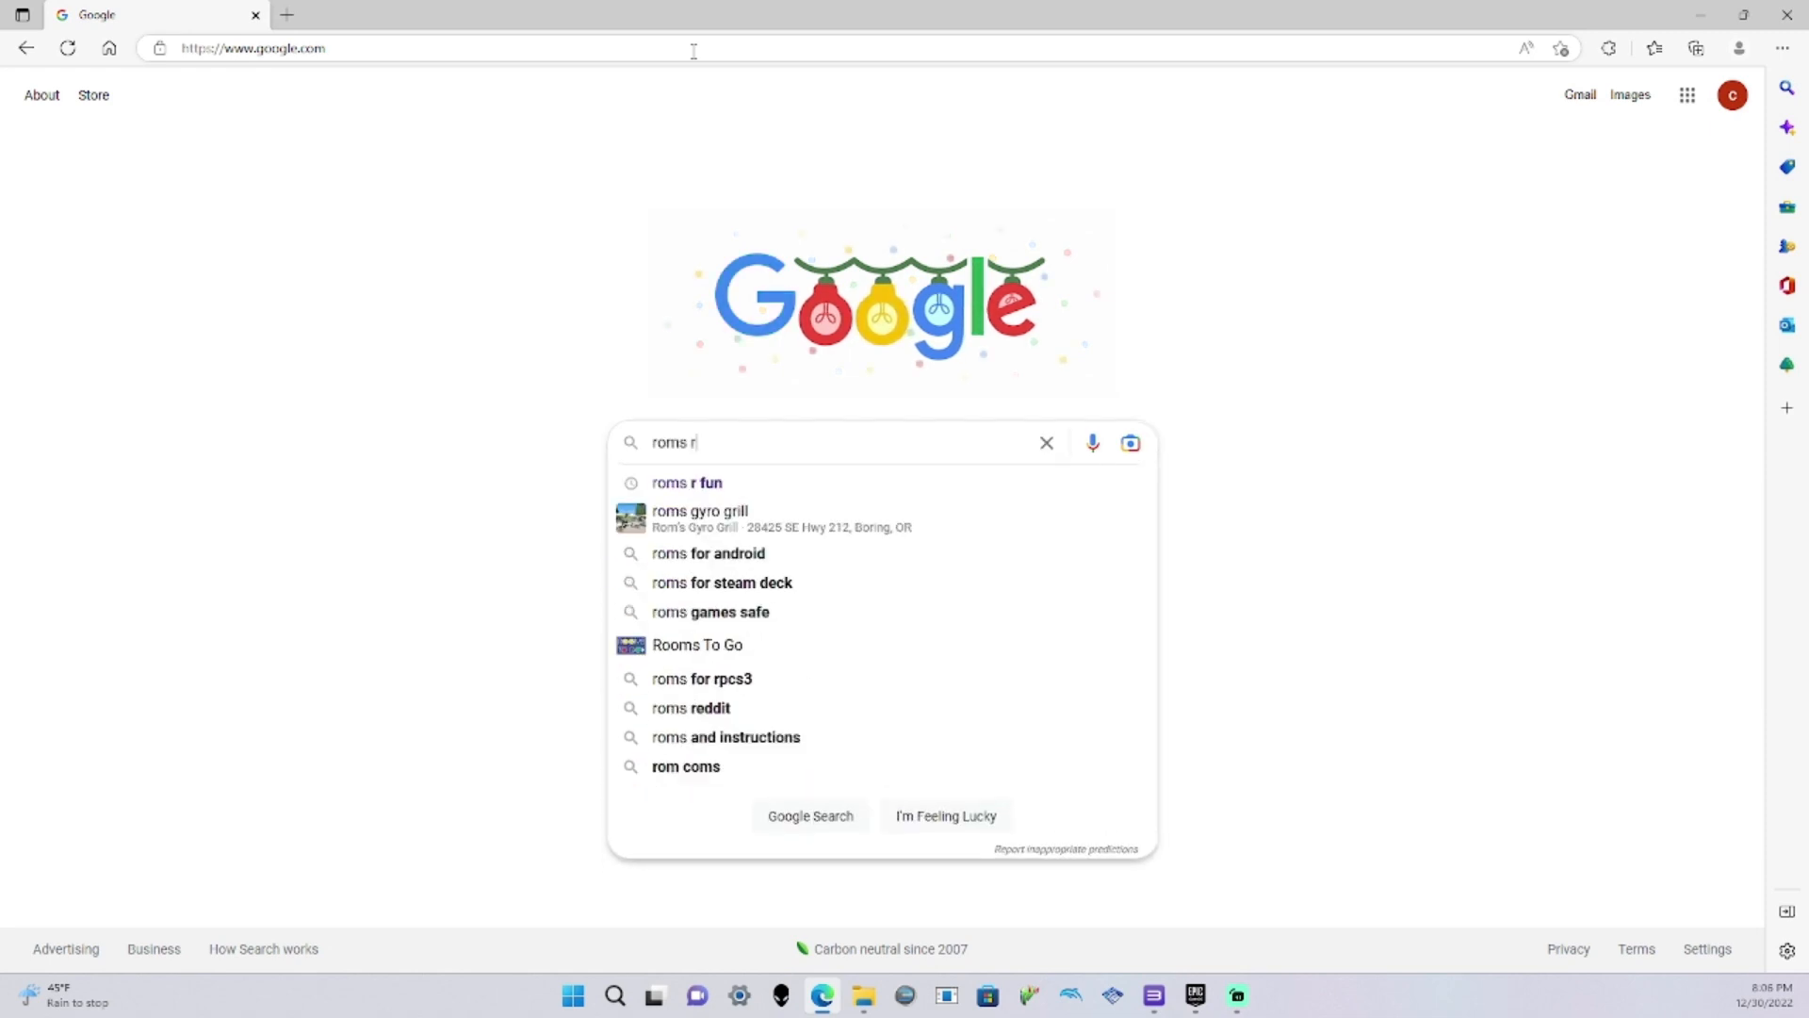
{"action": "key", "text": "Return"}
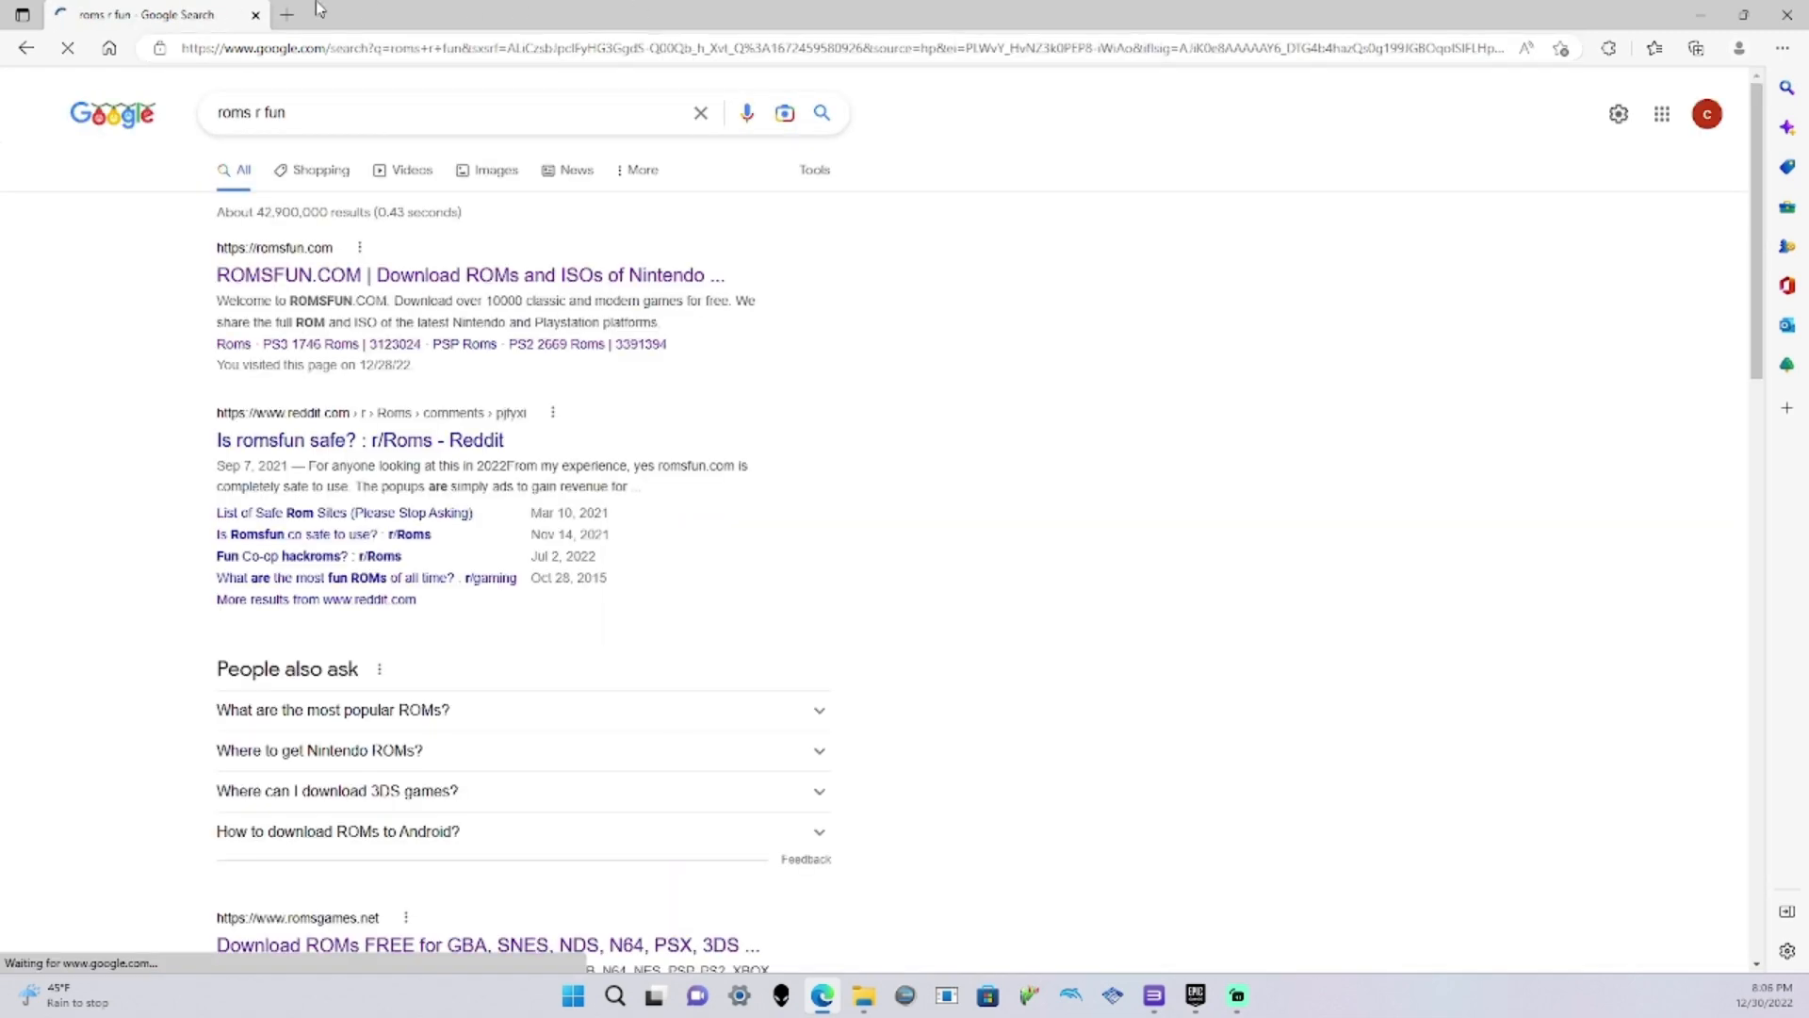
{"action": "left_click", "coordinate": [510, 277]}
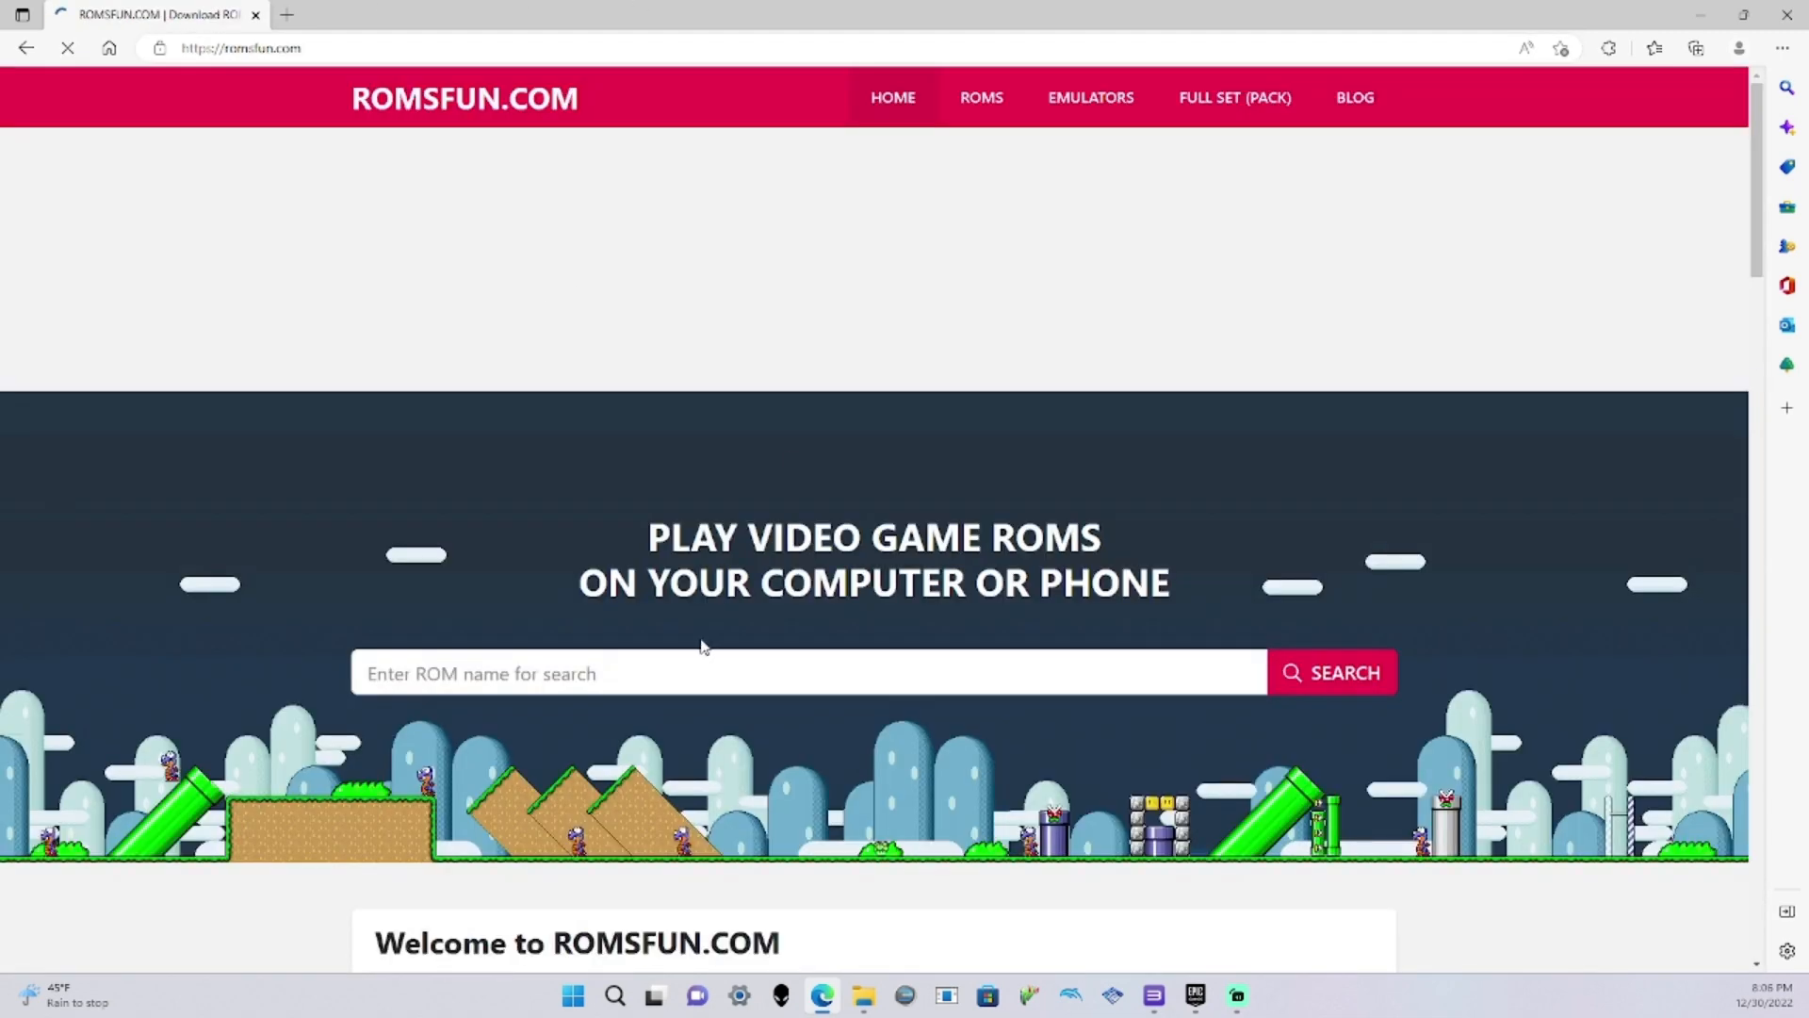
Search ROMSFUN.COM for "skate 3" and open the PS3 version's page, closing the ad overlay
{"action": "scroll", "coordinate": [702, 646], "scroll_direction": "down", "scroll_amount": 4}
{"action": "left_click", "coordinate": [570, 264]}
{"action": "type", "text": "sk"}
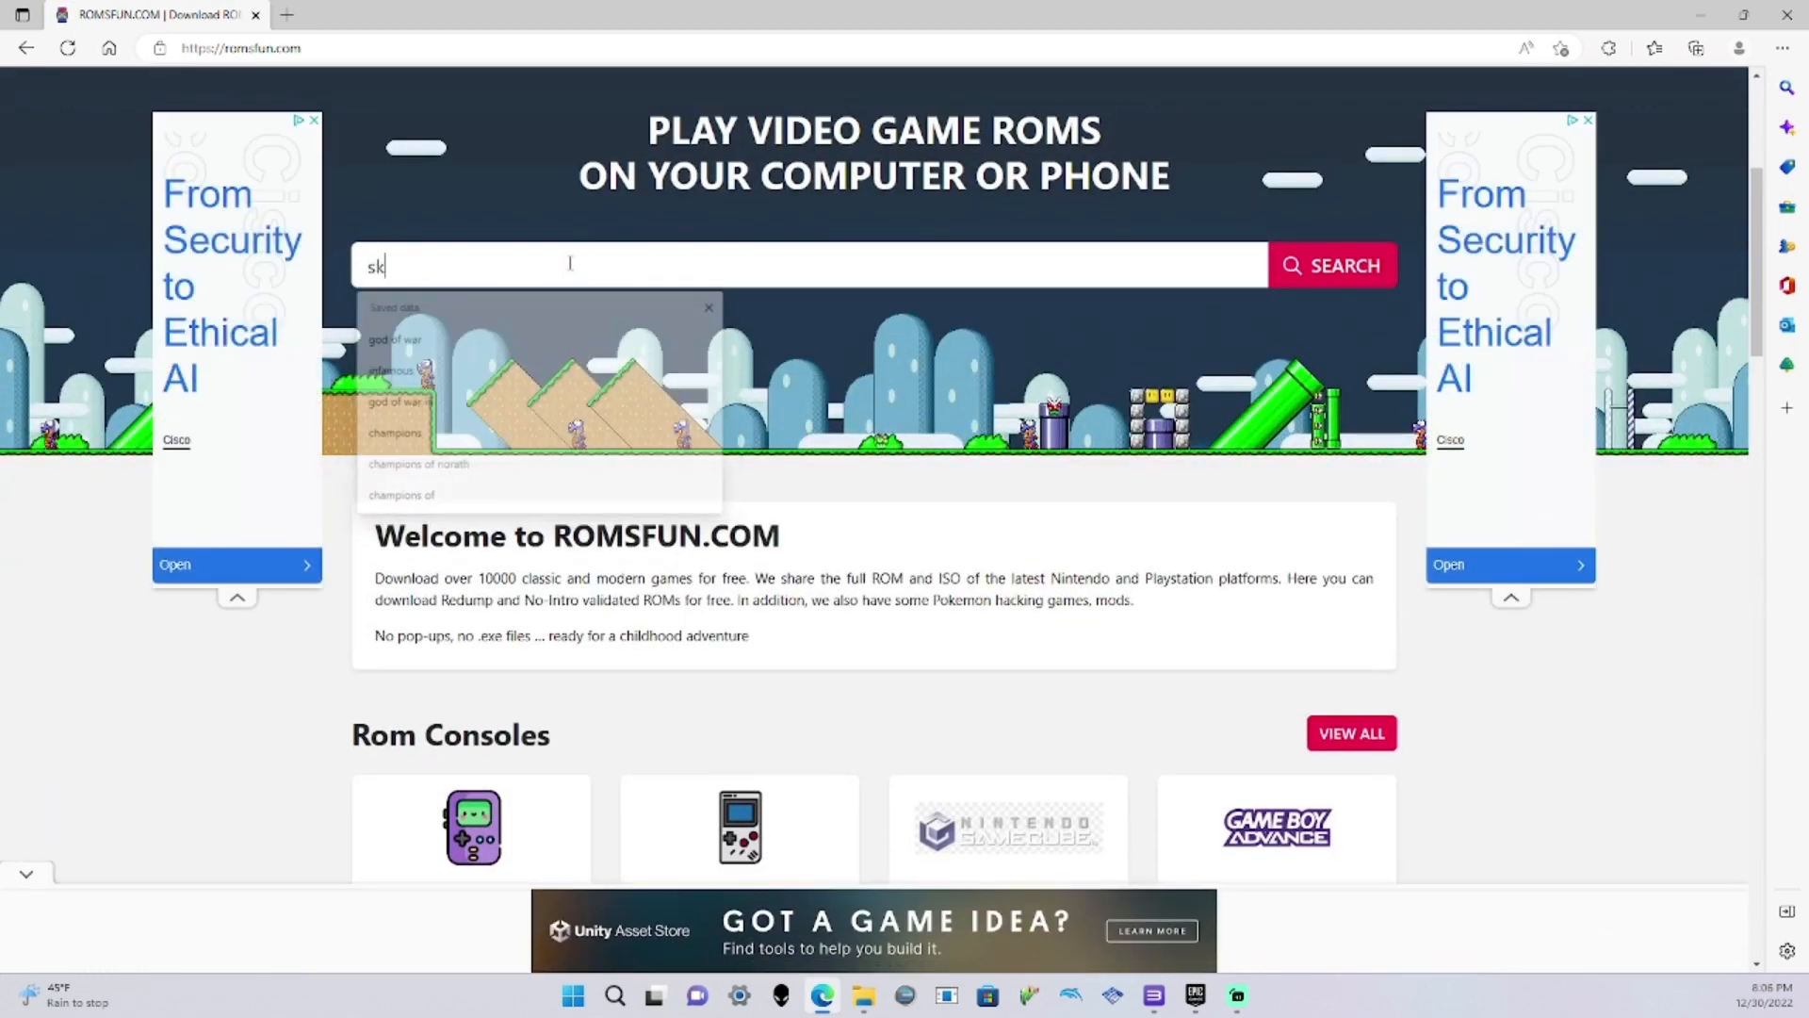
{"action": "type", "text": "ate 3"}
{"action": "key", "text": "Return"}
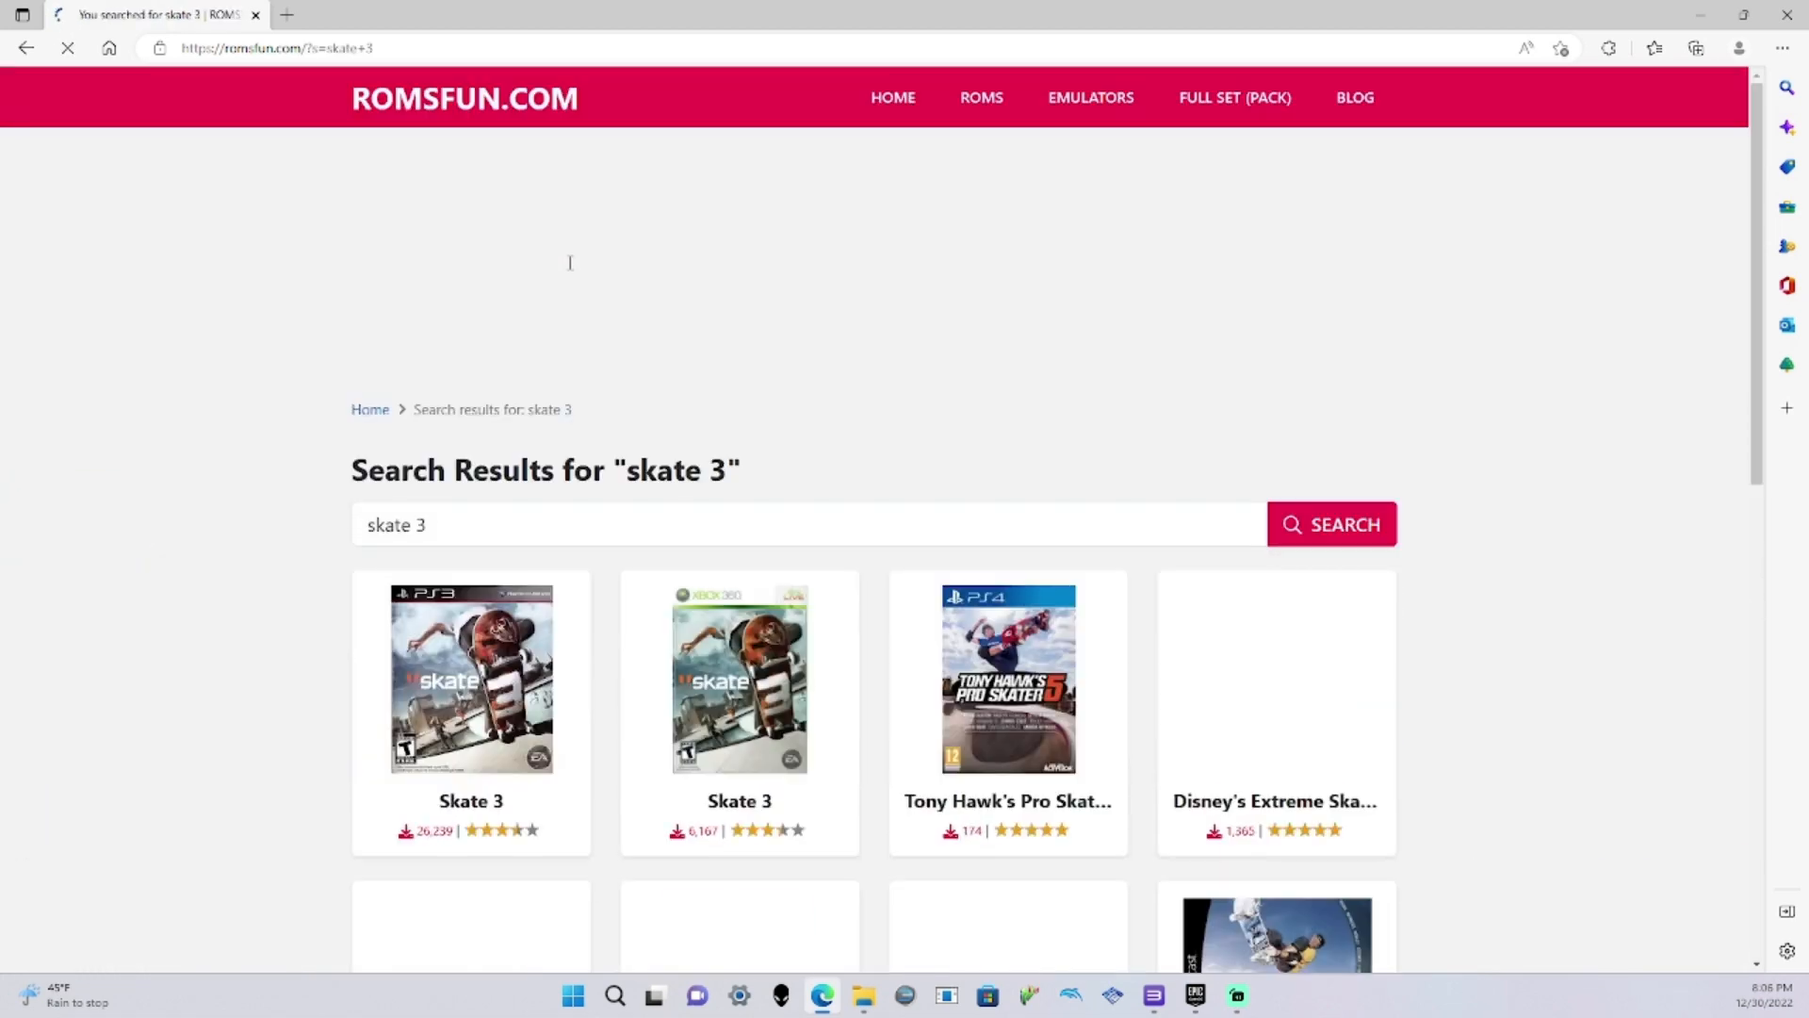
{"action": "scroll", "coordinate": [640, 594], "scroll_direction": "down", "scroll_amount": 3}
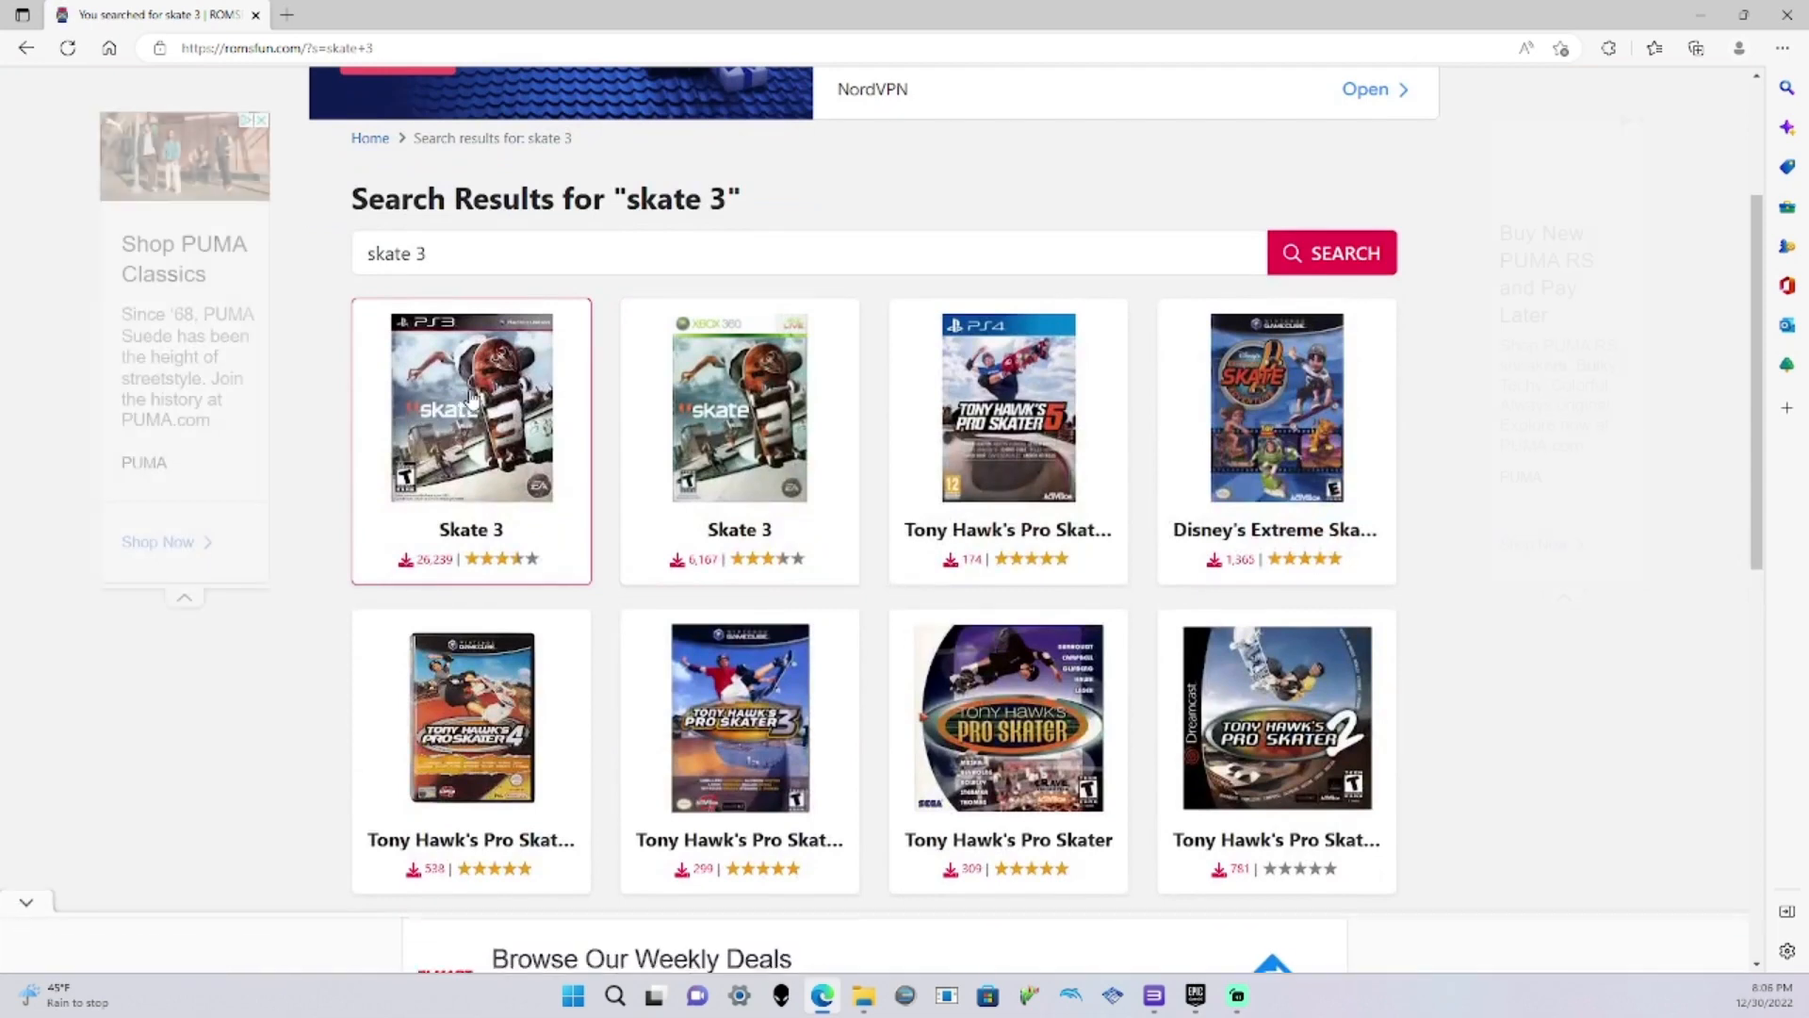
{"action": "left_click", "coordinate": [452, 449]}
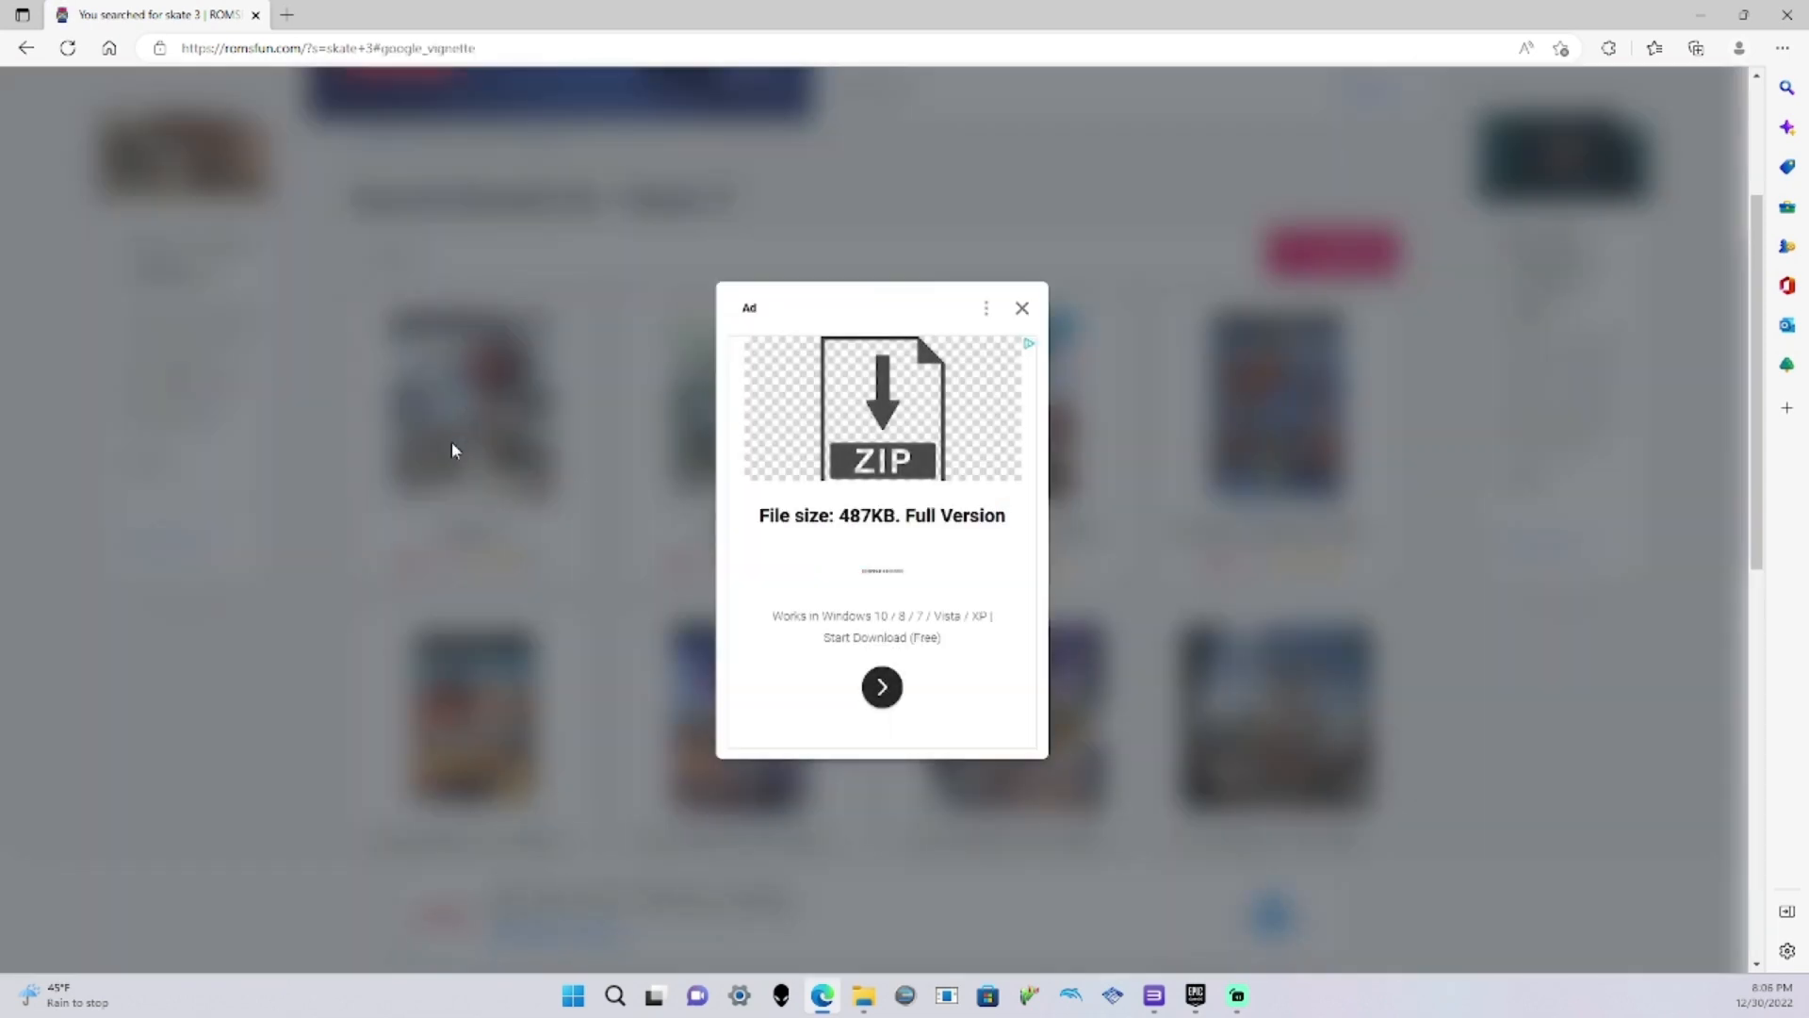
{"action": "left_click", "coordinate": [1022, 308]}
Download the encrypted Redump file of Skate 3 (USA) (En,Fr,Es), closing the pop-up ad tab
{"action": "scroll", "coordinate": [952, 434], "scroll_direction": "down", "scroll_amount": 4}
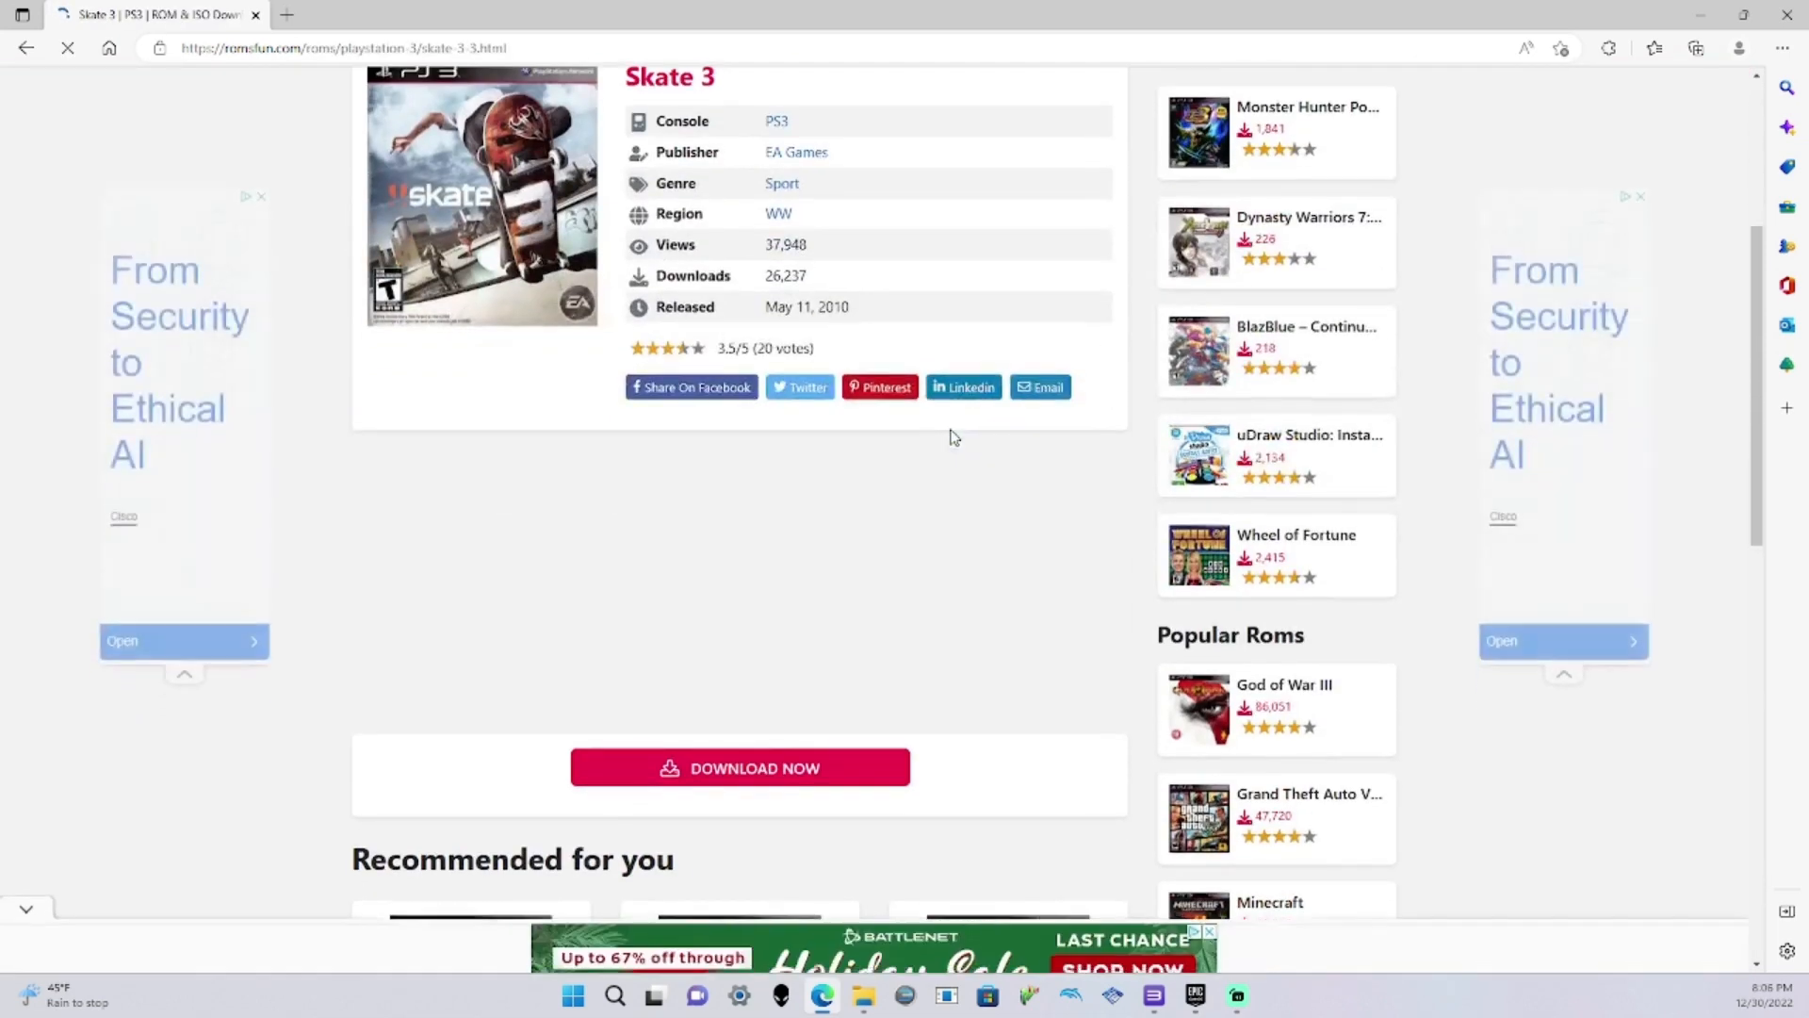
{"action": "left_click", "coordinate": [860, 773]}
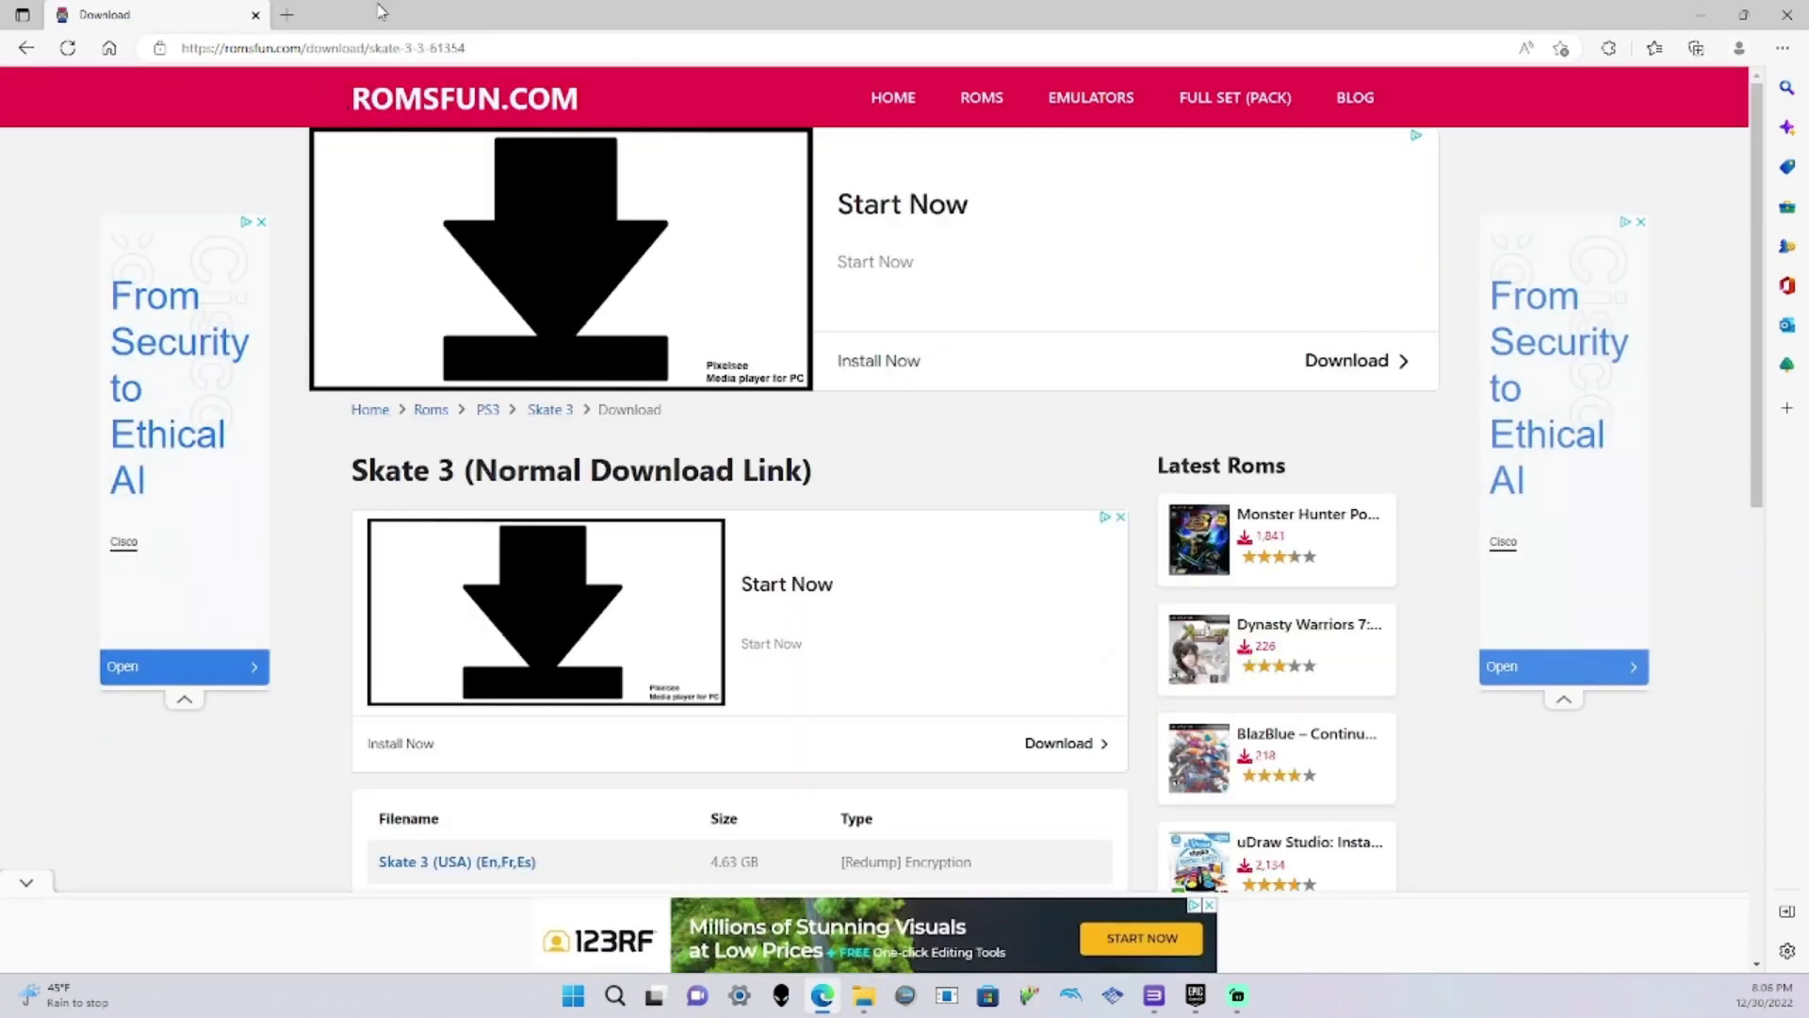
{"action": "scroll", "coordinate": [694, 277], "scroll_direction": "down", "scroll_amount": 1}
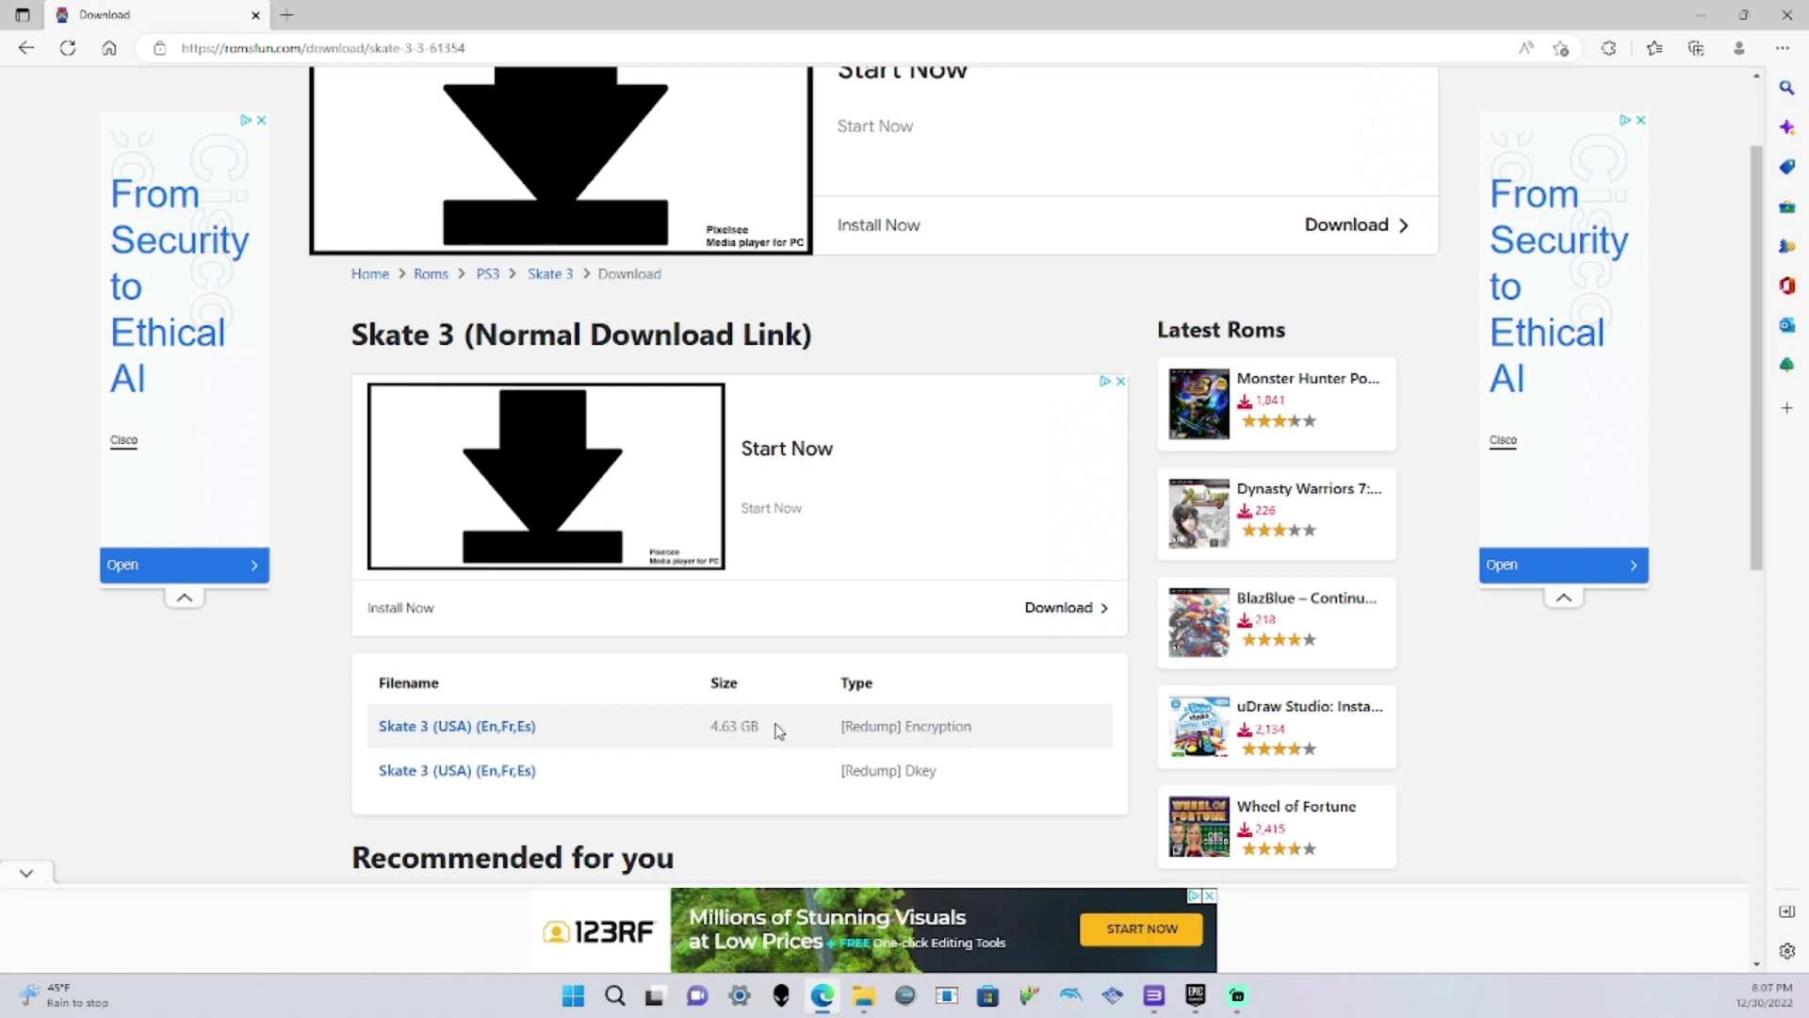
{"action": "left_click", "coordinate": [484, 729]}
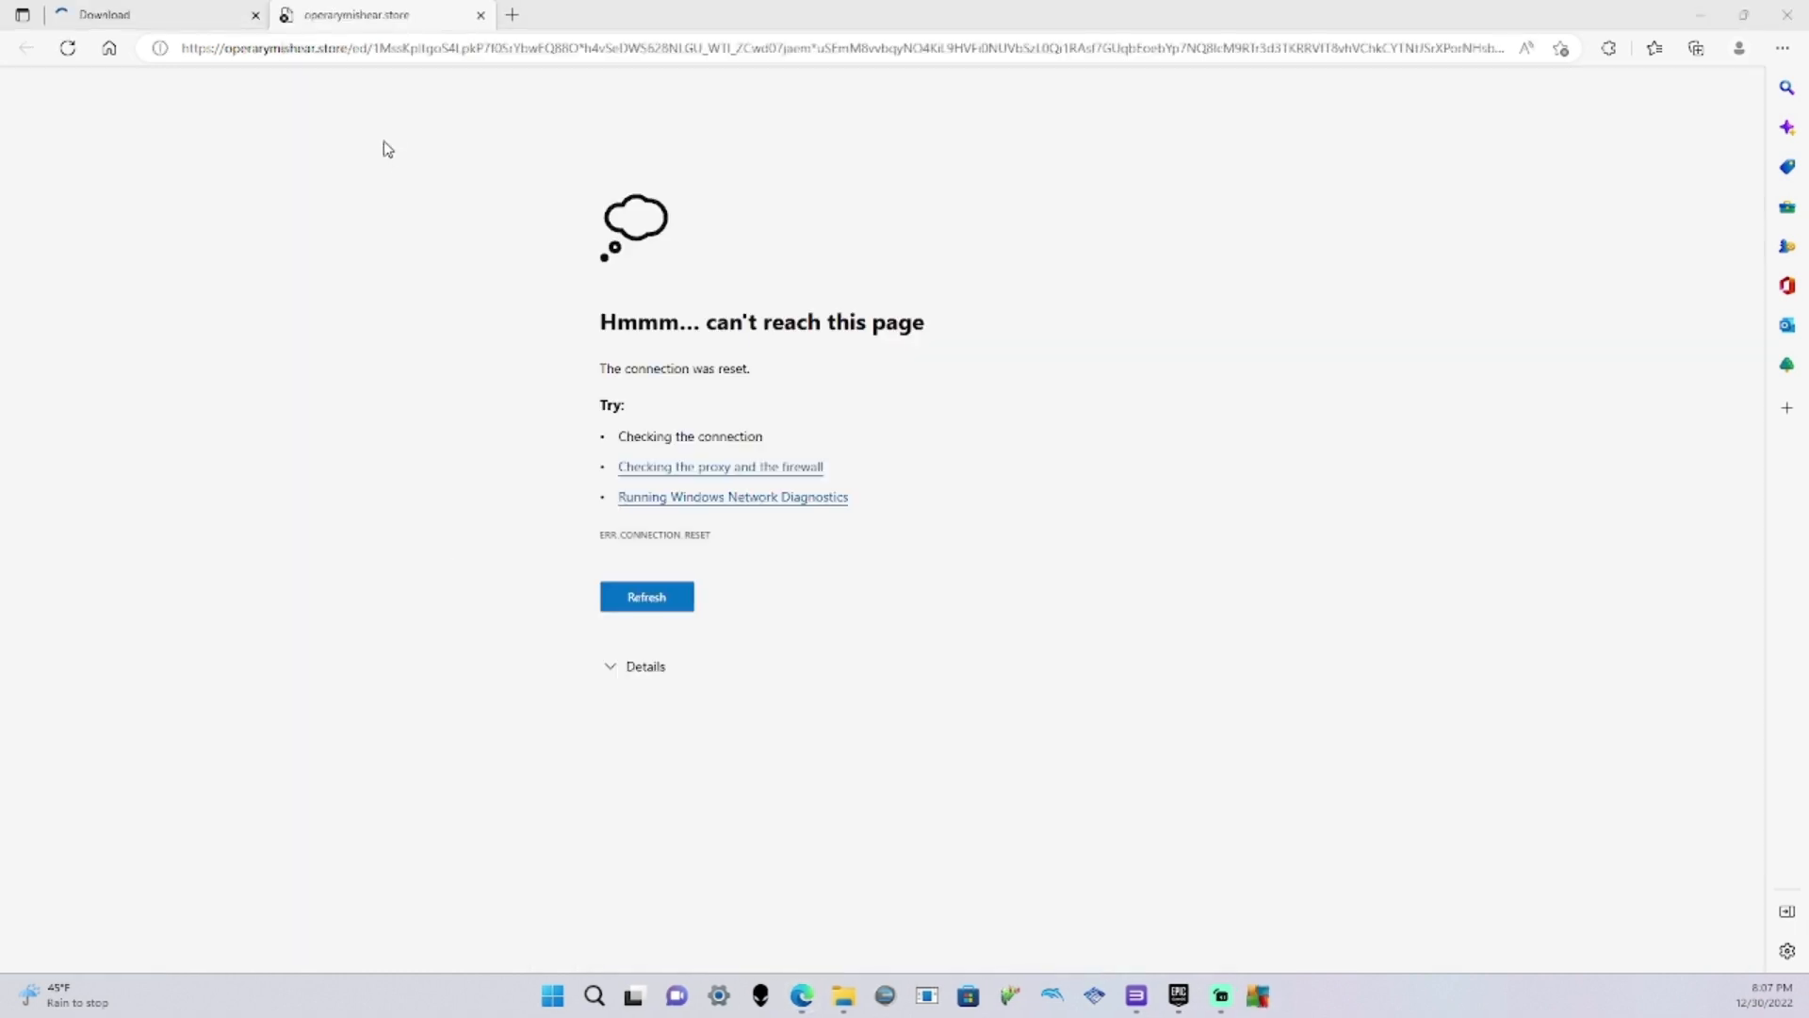
{"action": "left_click", "coordinate": [481, 15]}
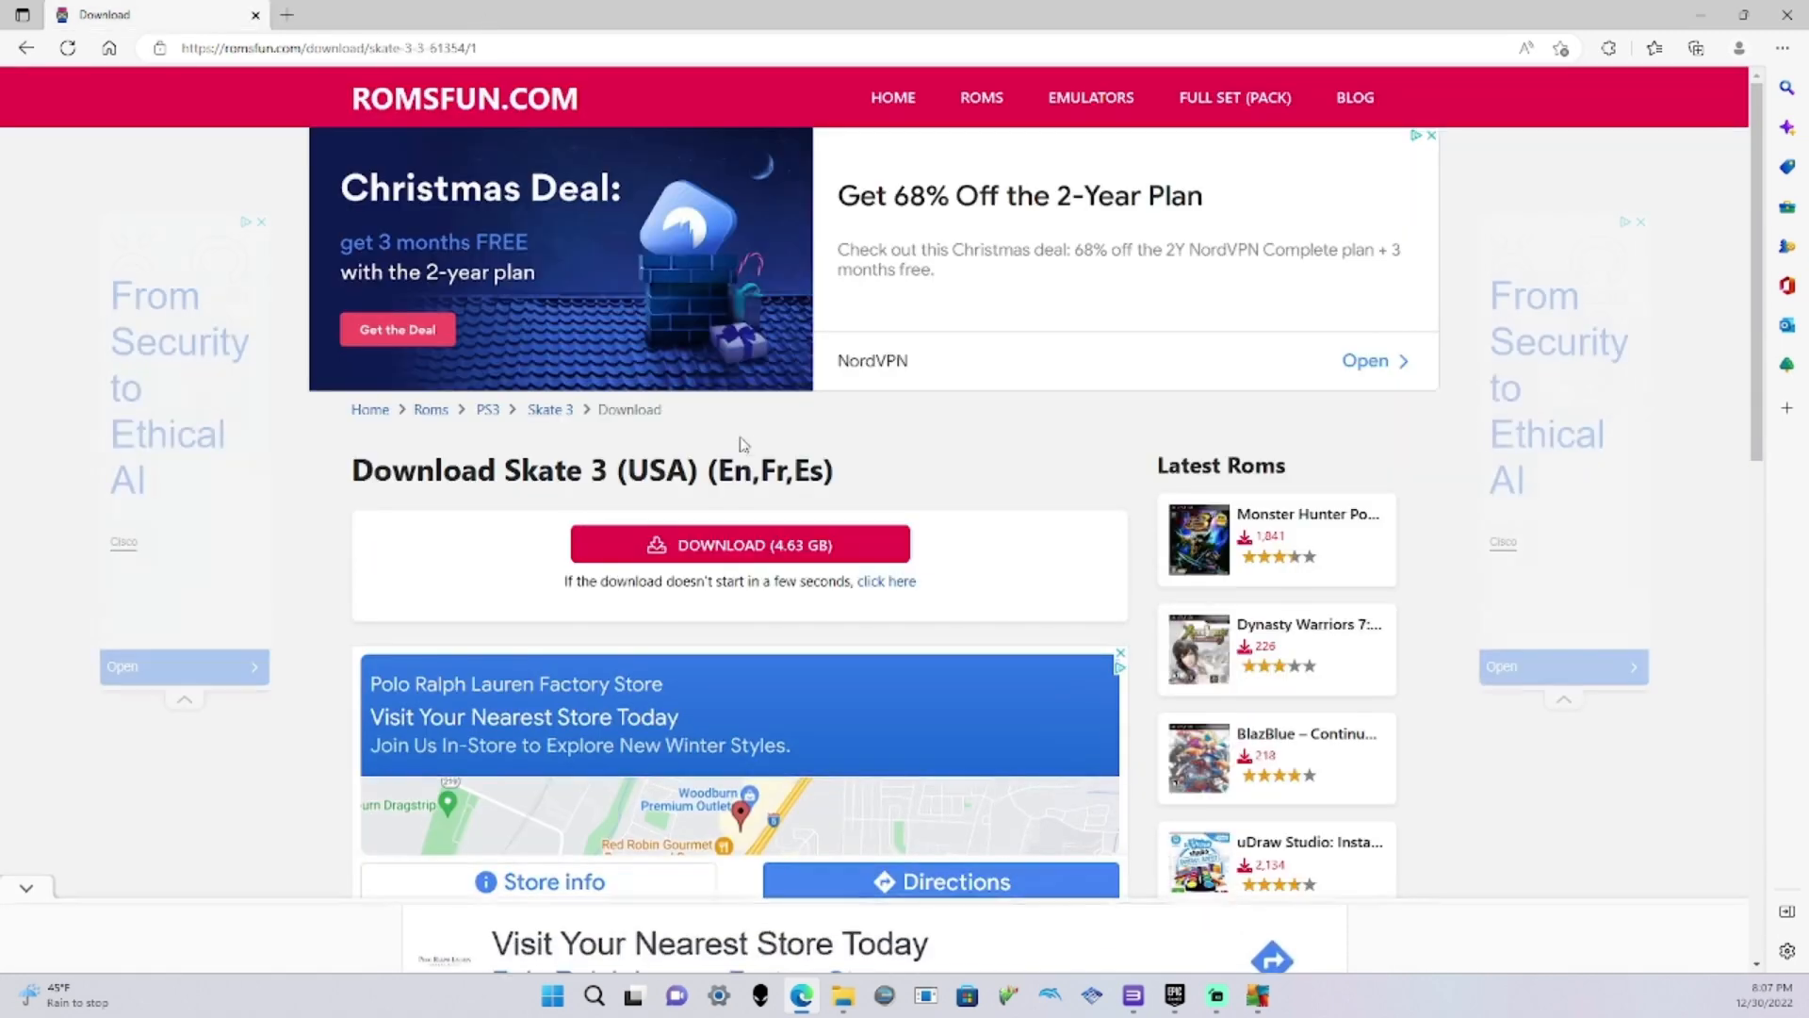
{"action": "left_click", "coordinate": [809, 551]}
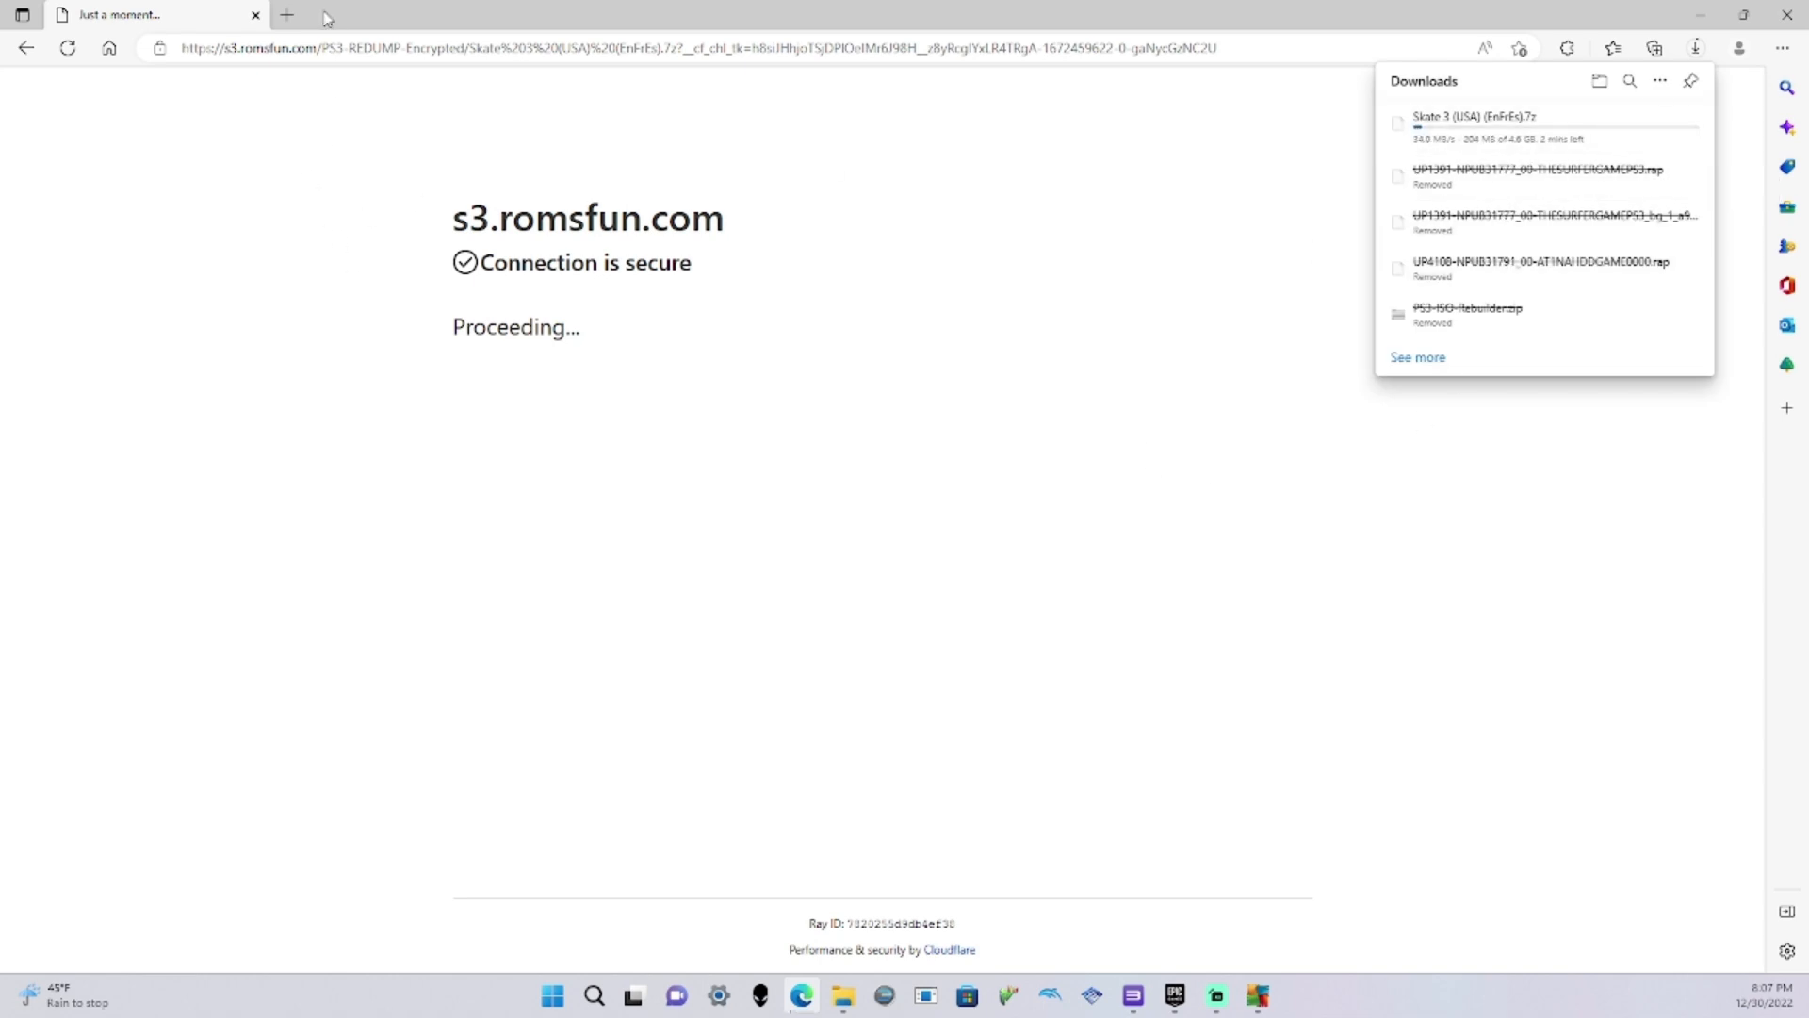
Check the Skate 3 download's progress while keeping the browser open, and switch to the Downloads folder in File Explorer
{"action": "left_click", "coordinate": [263, 19]}
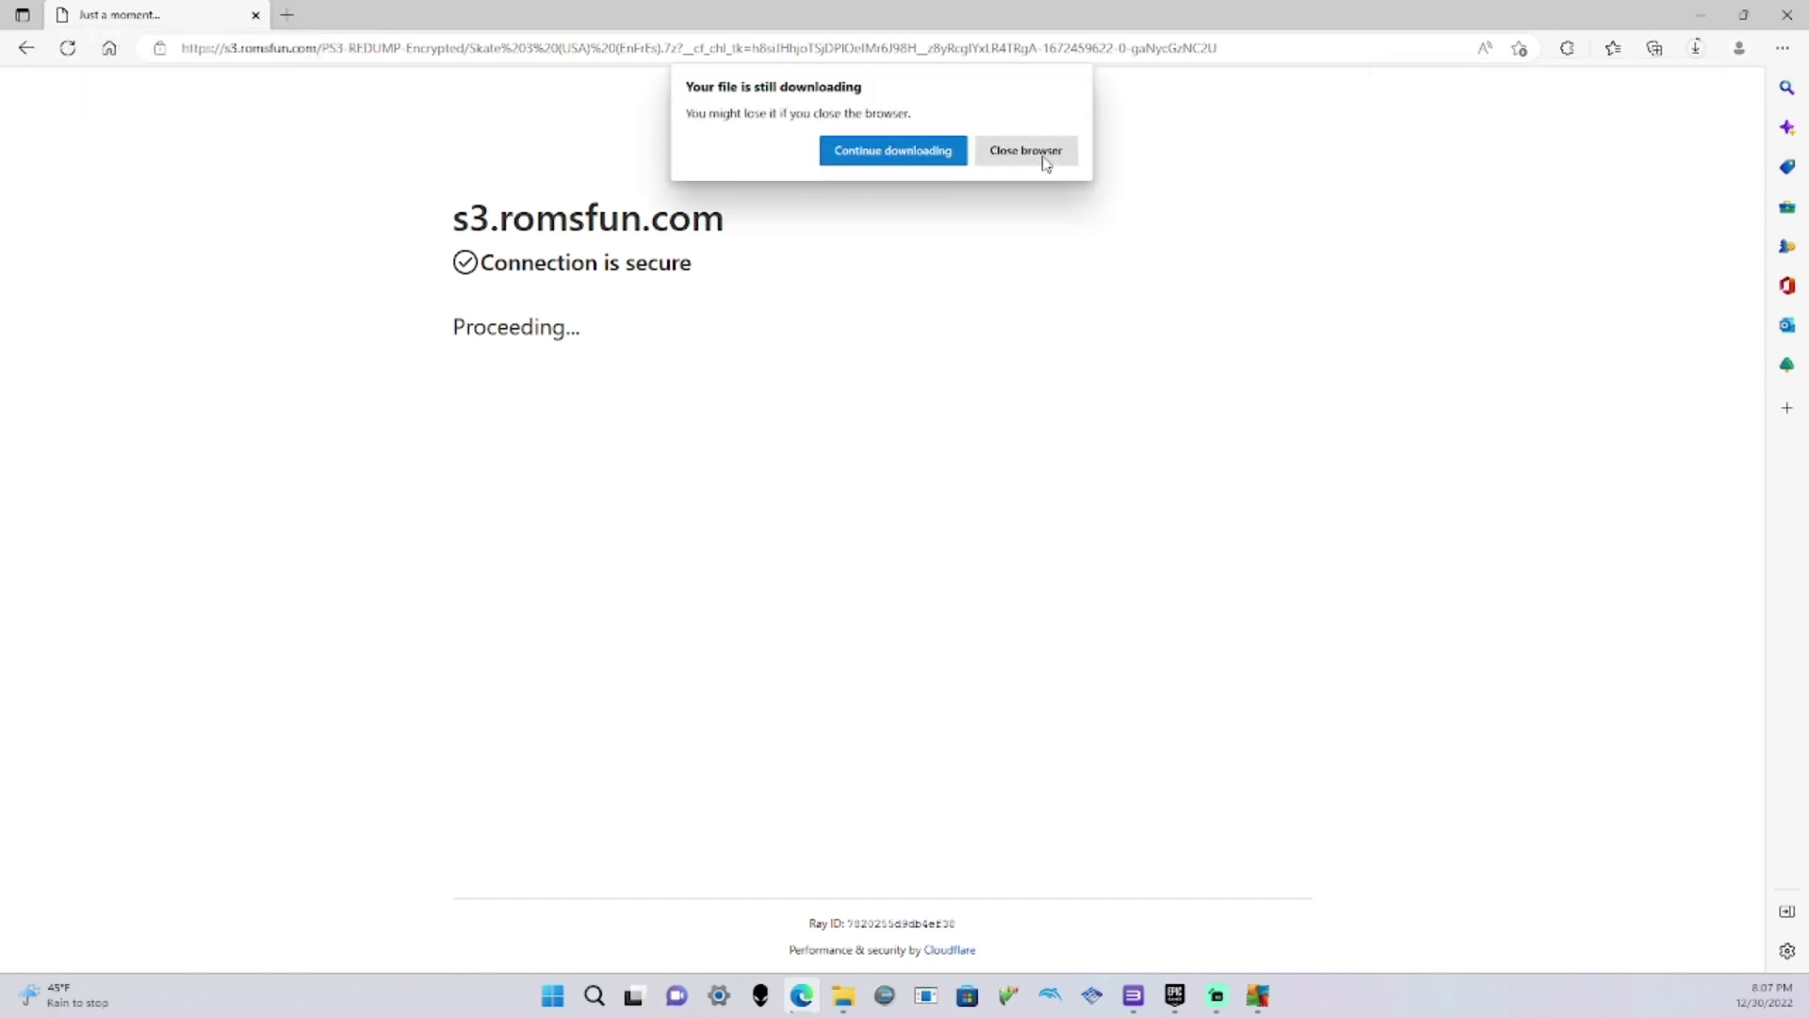
{"action": "left_click", "coordinate": [893, 151]}
{"action": "left_click", "coordinate": [1695, 47]}
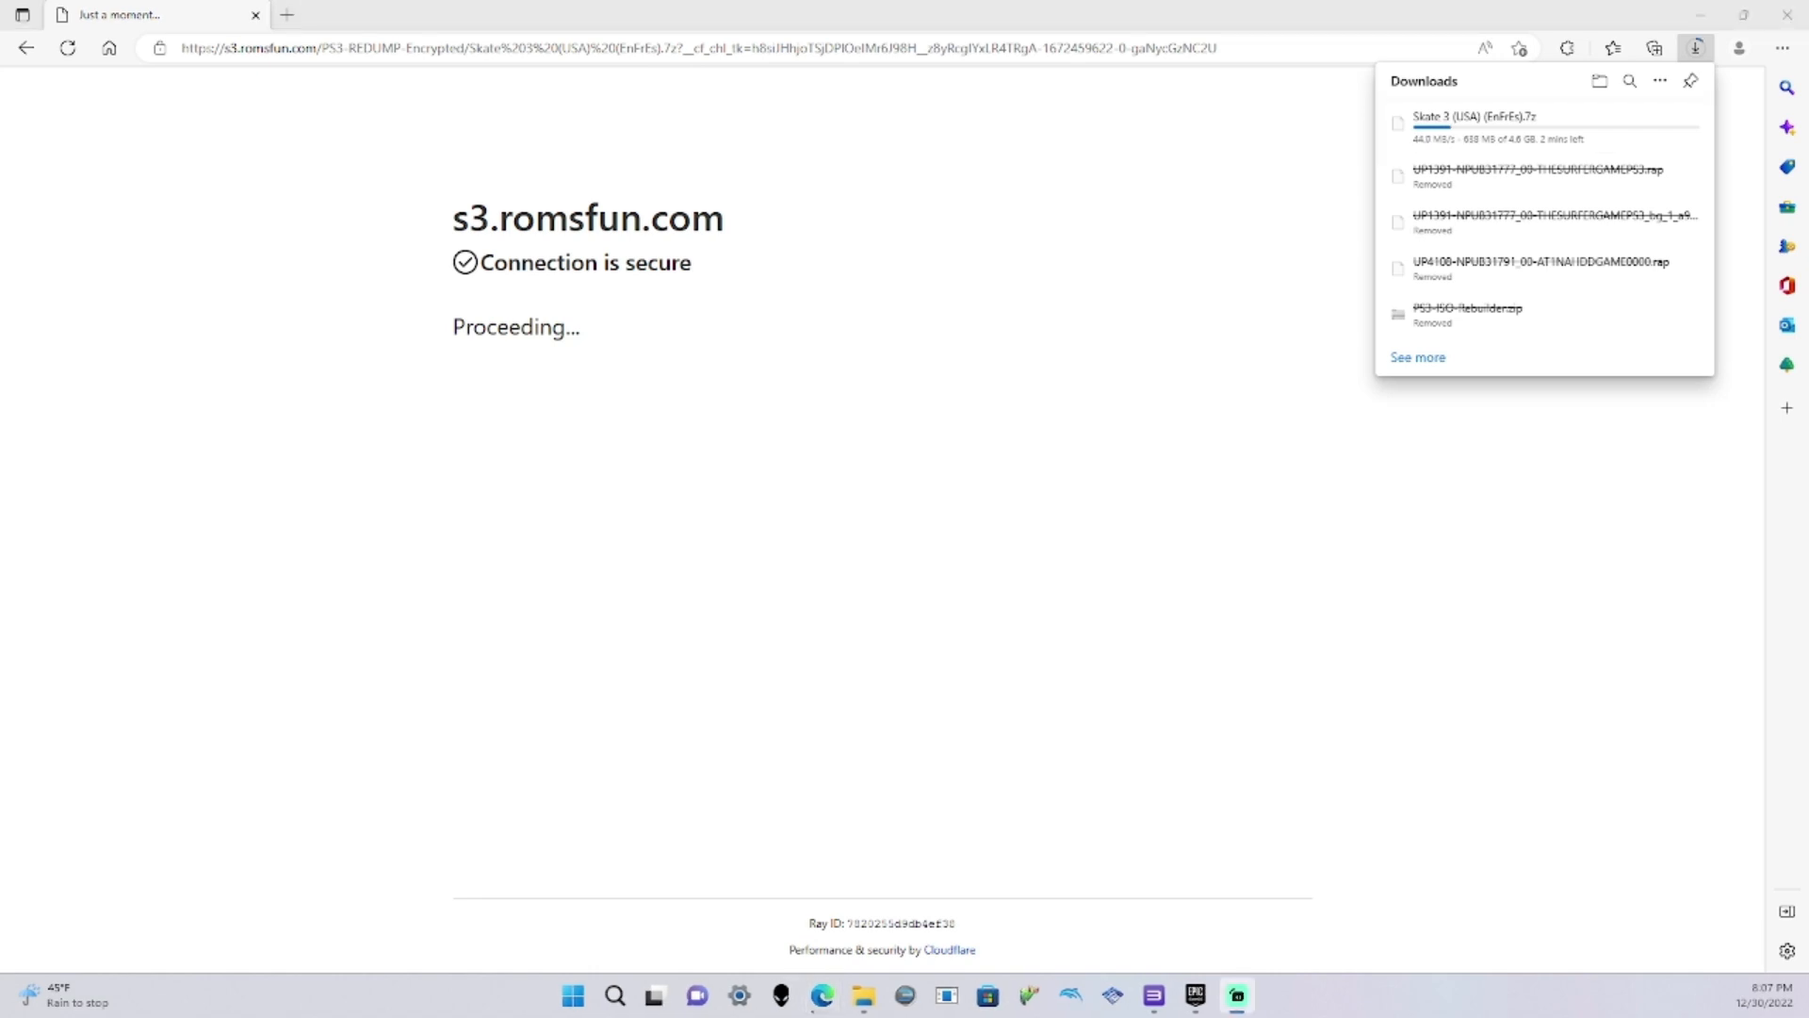
{"action": "key", "text": "alt+Tab"}
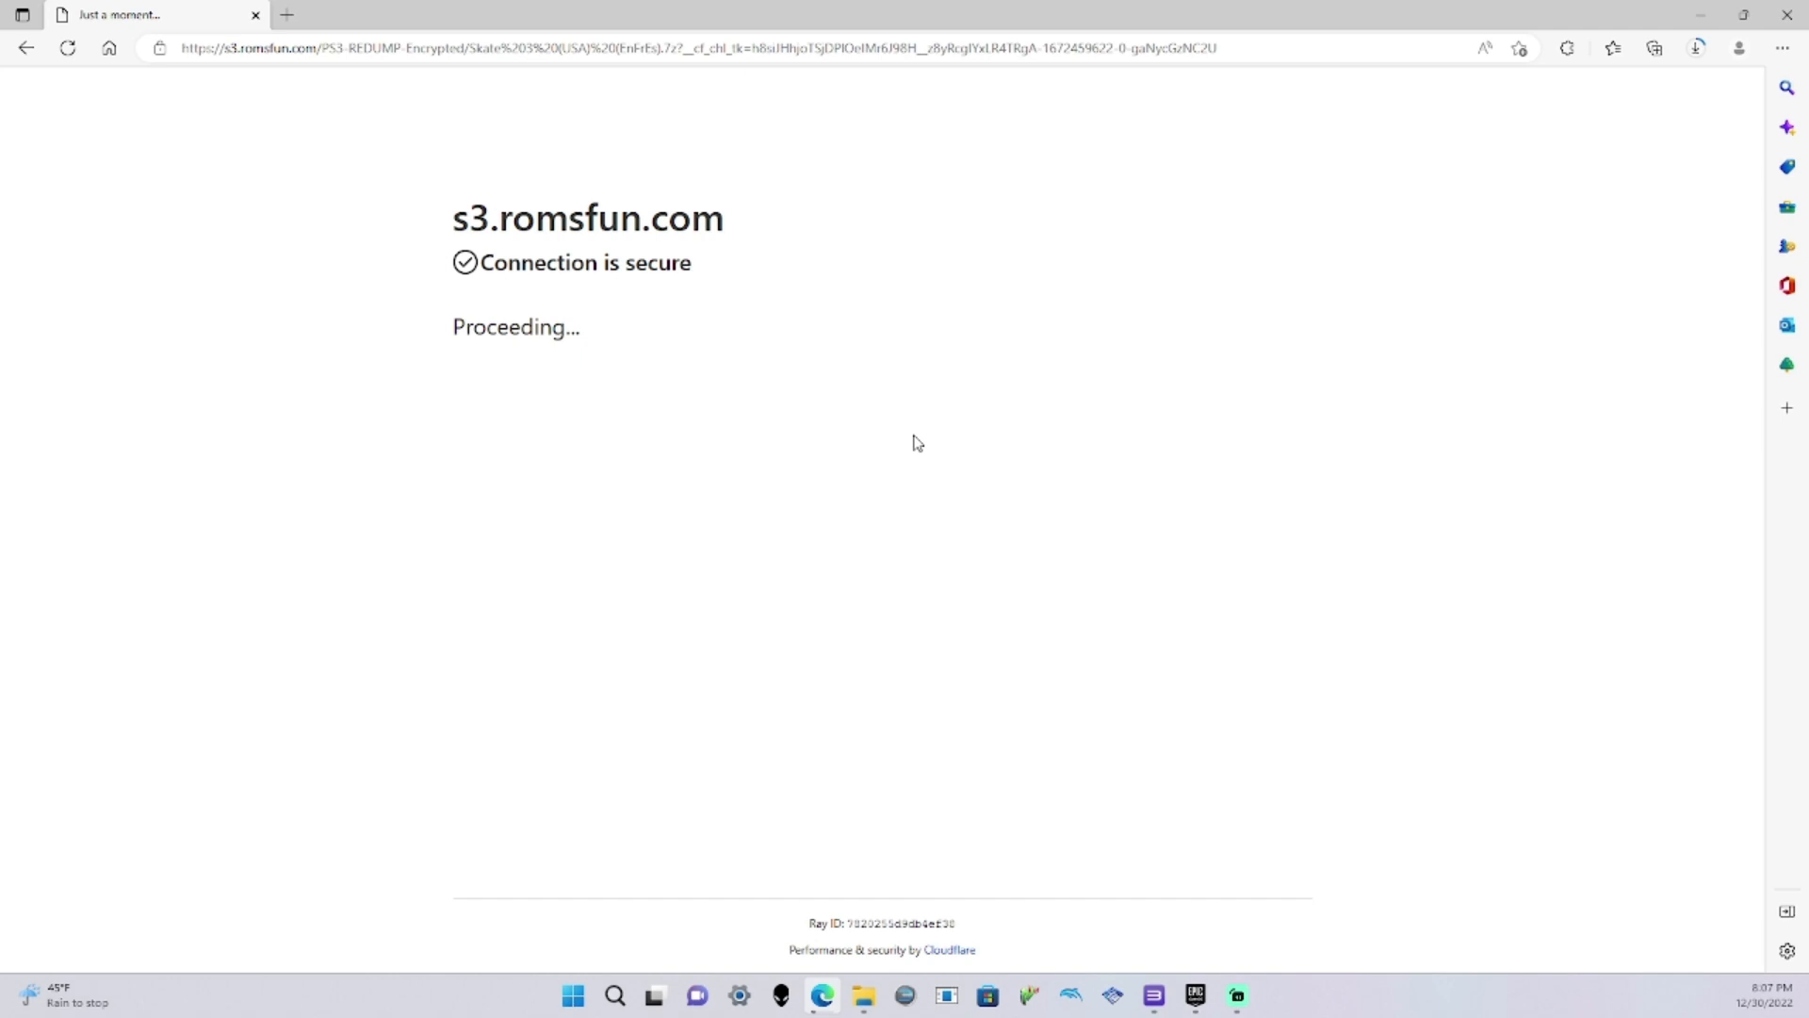
{"action": "left_click", "coordinate": [877, 996]}
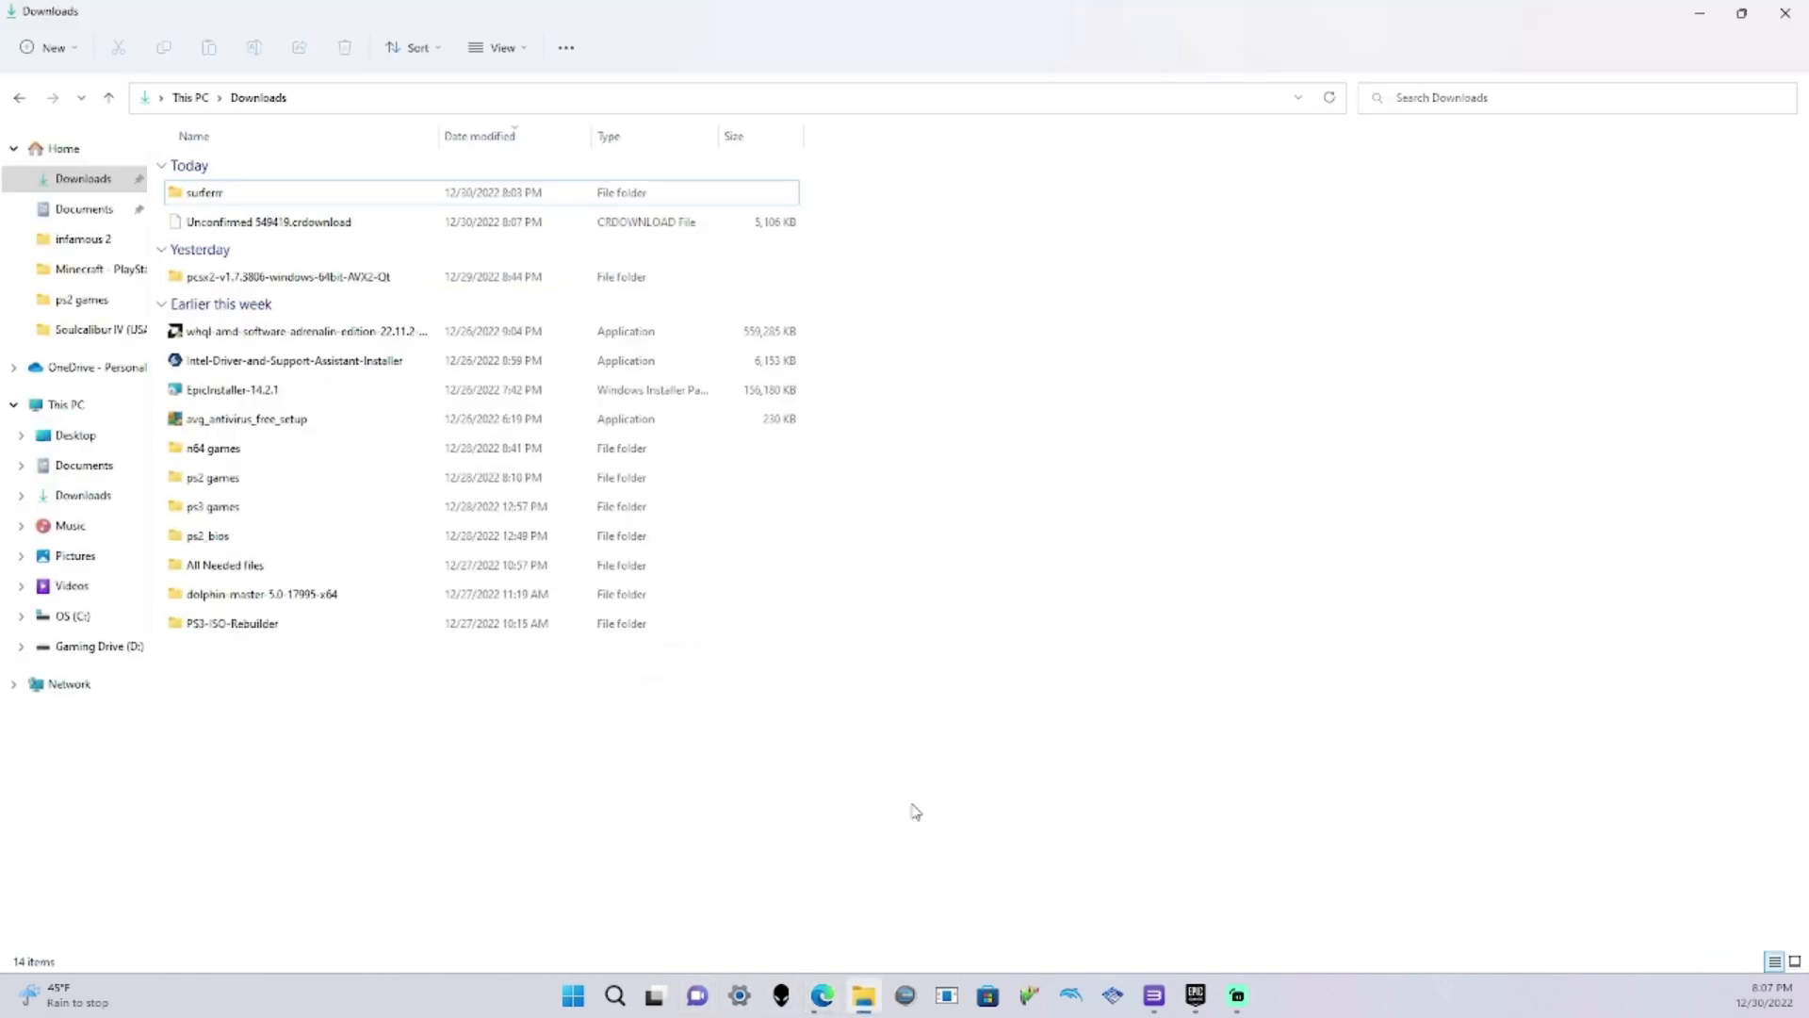
Open the All Needed files folder in Downloads and launch IsoTools and PS3 ISO Patcher, briefly bringing up RPCS3
{"action": "left_click", "coordinate": [84, 186]}
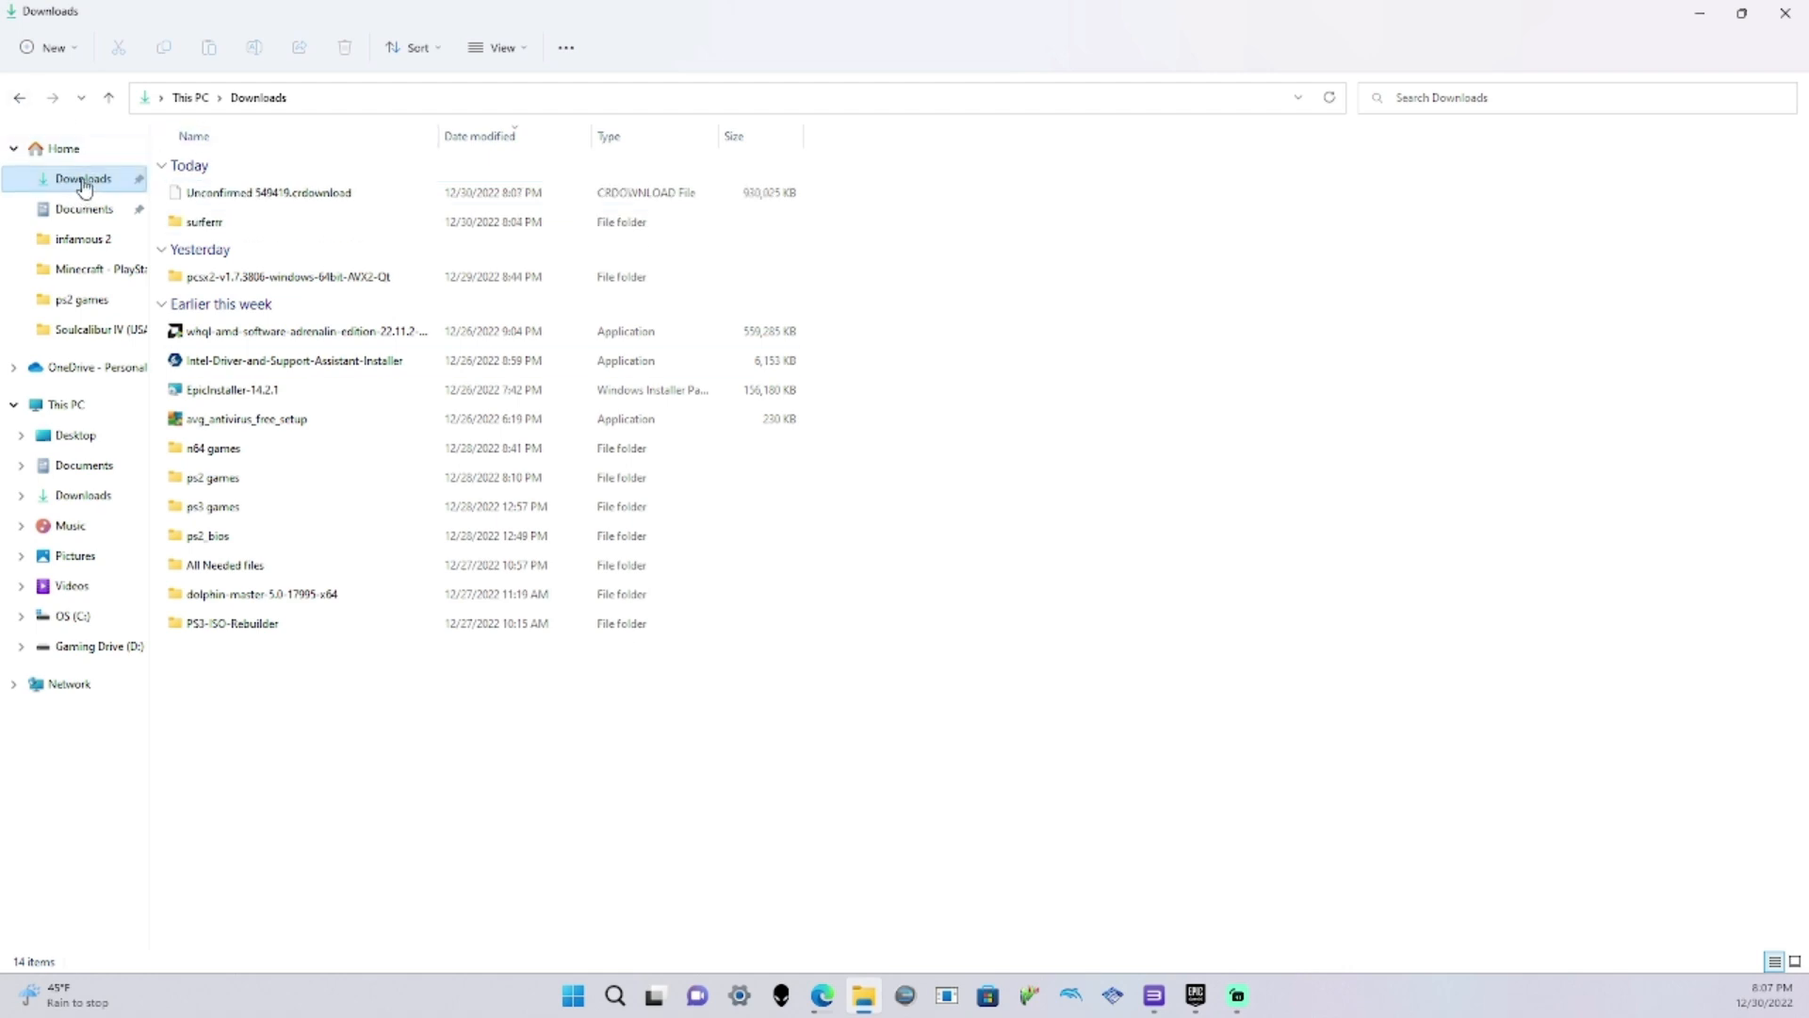
{"action": "double_click", "coordinate": [298, 566]}
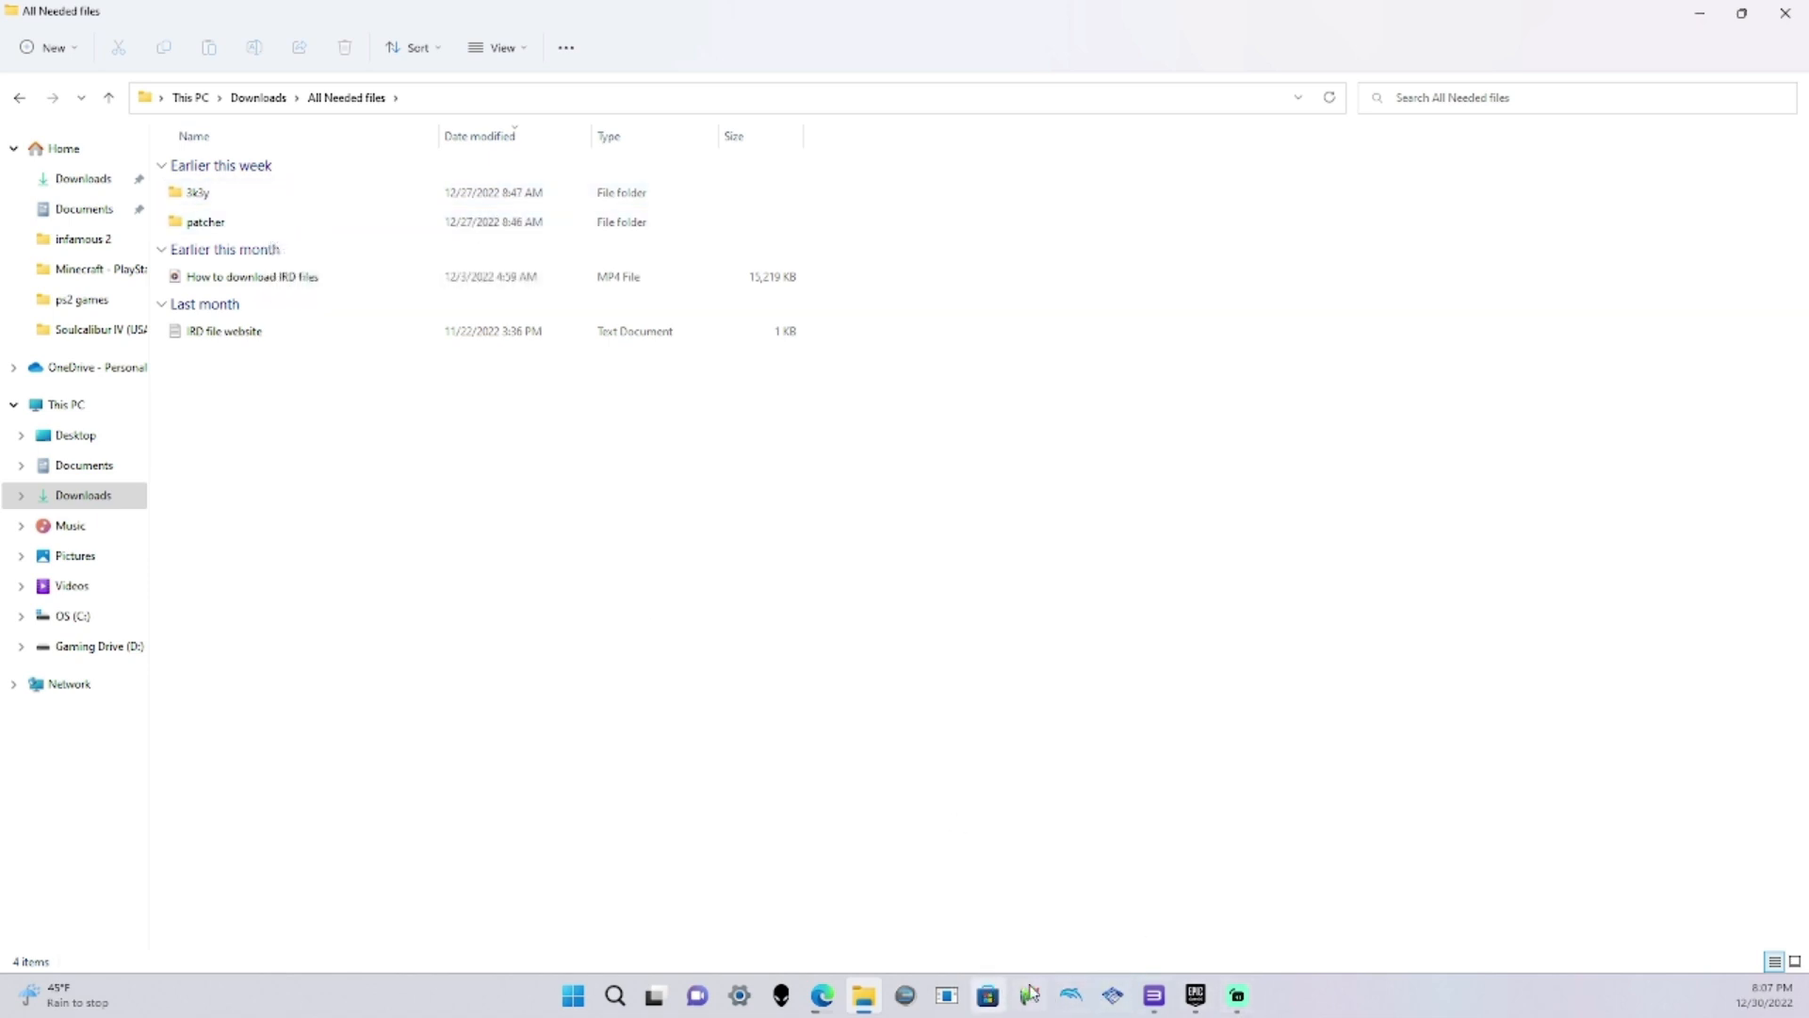
{"action": "left_click", "coordinate": [907, 999]}
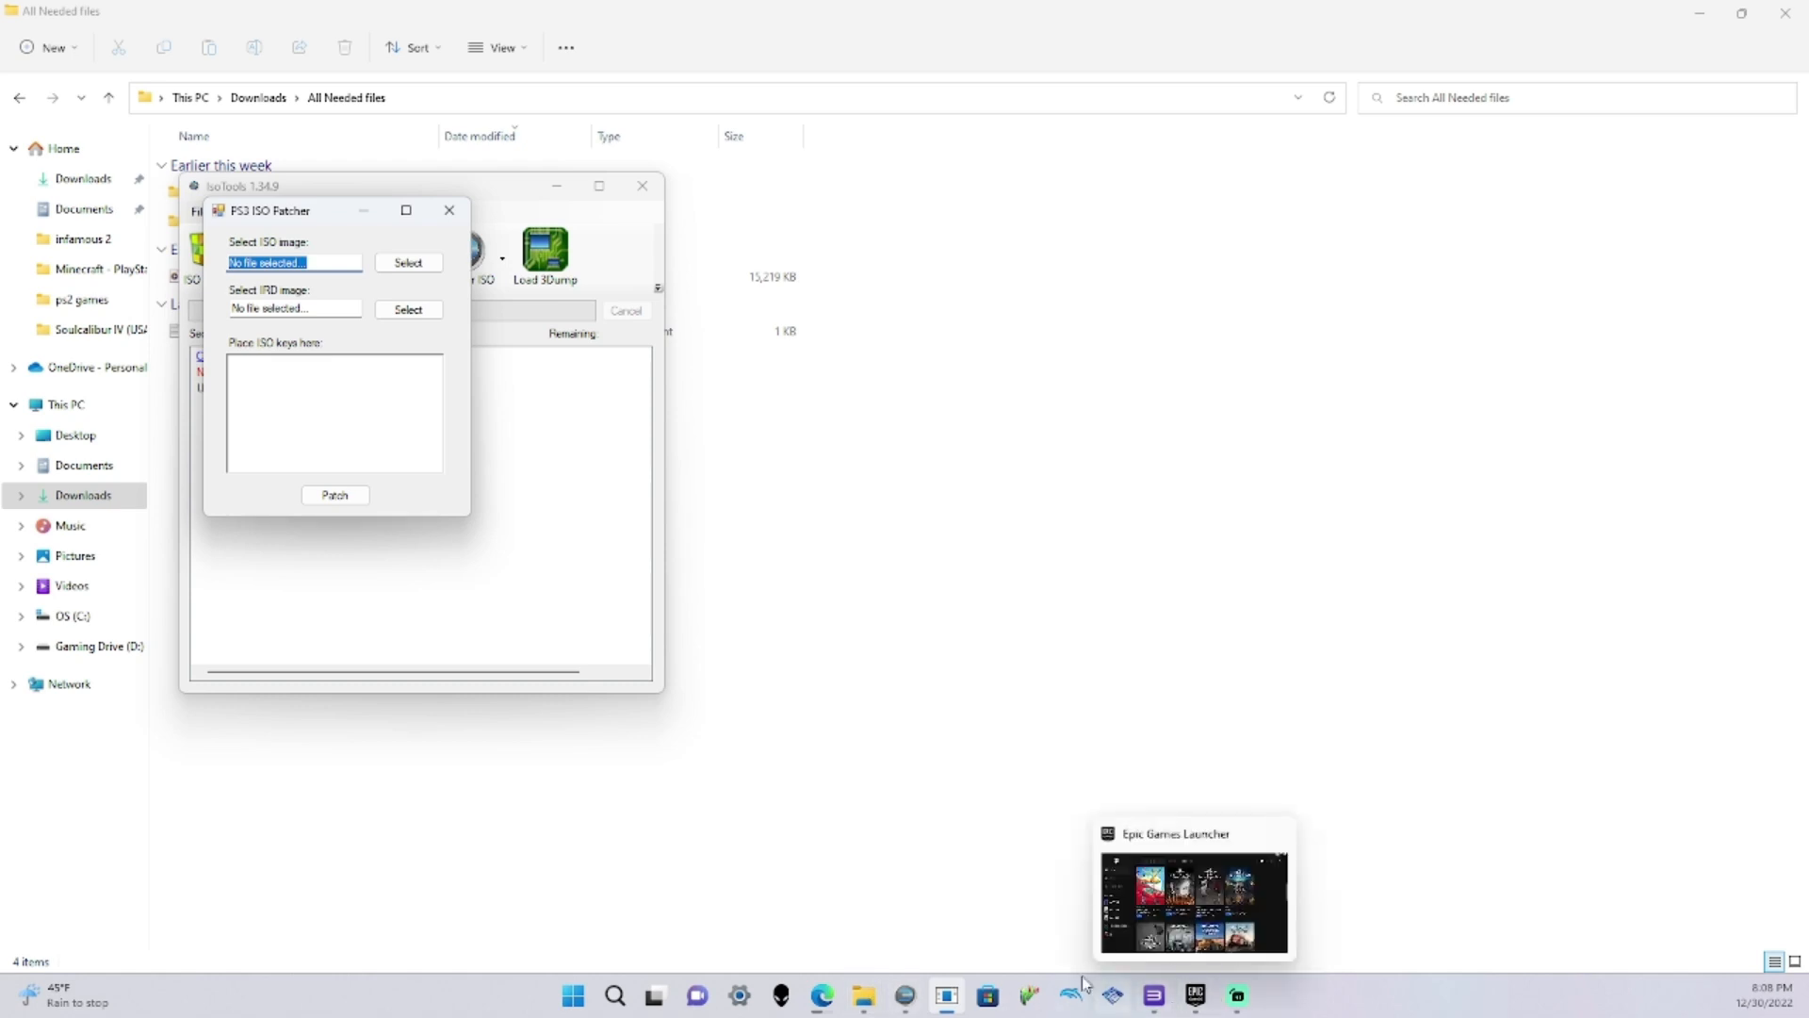
{"action": "left_click", "coordinate": [1154, 996]}
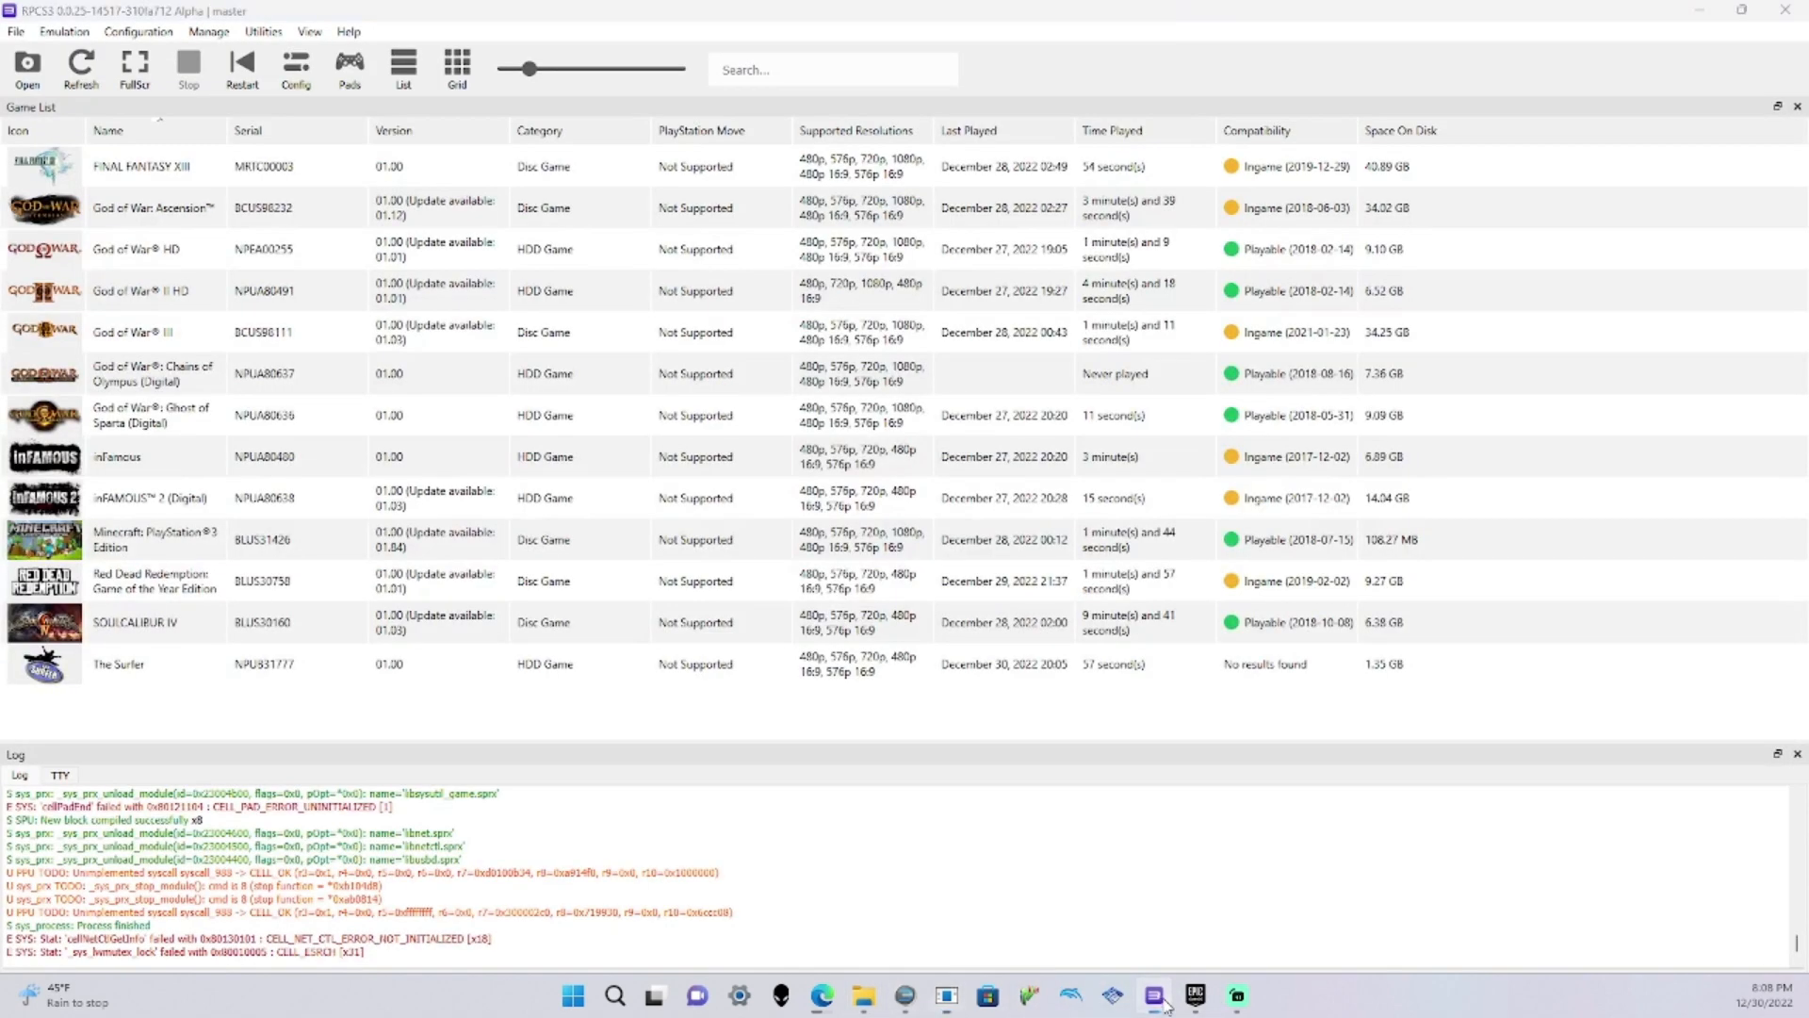
{"action": "left_click", "coordinate": [1154, 995]}
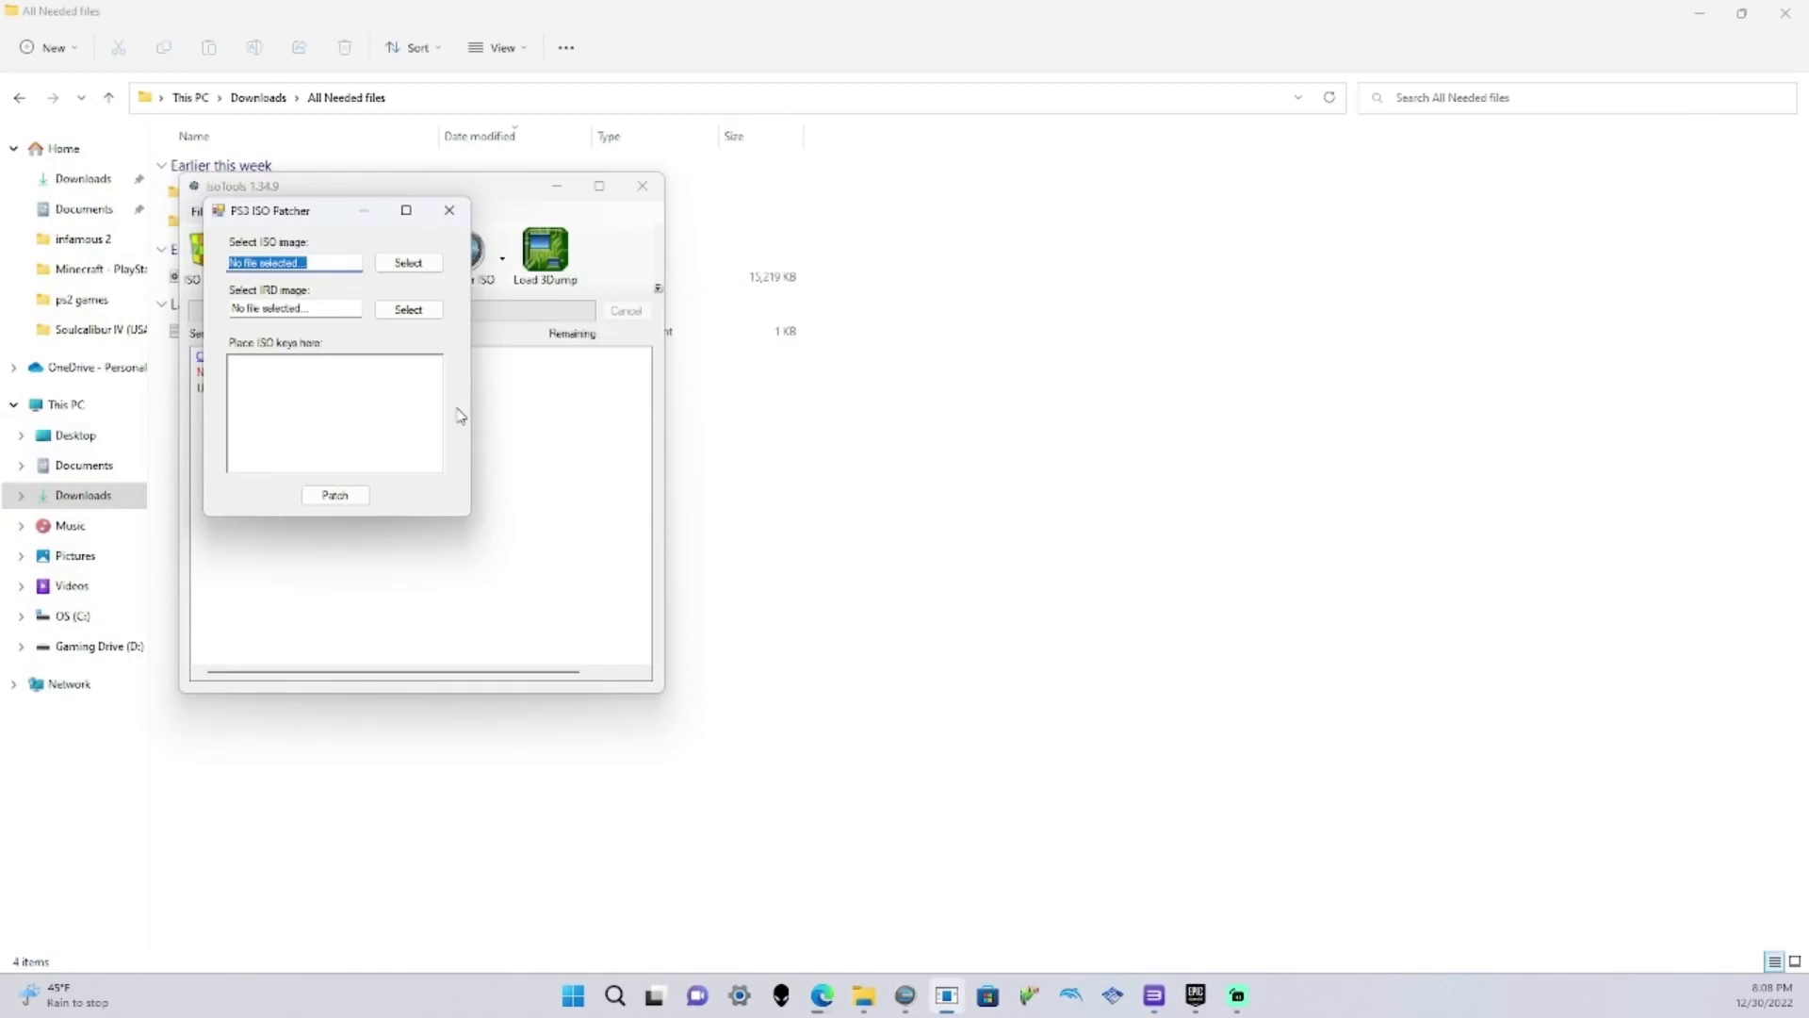
Minimise the PS3 ISO Patcher and IsoTools windows and close the File Explorer window
{"action": "left_click", "coordinate": [361, 210]}
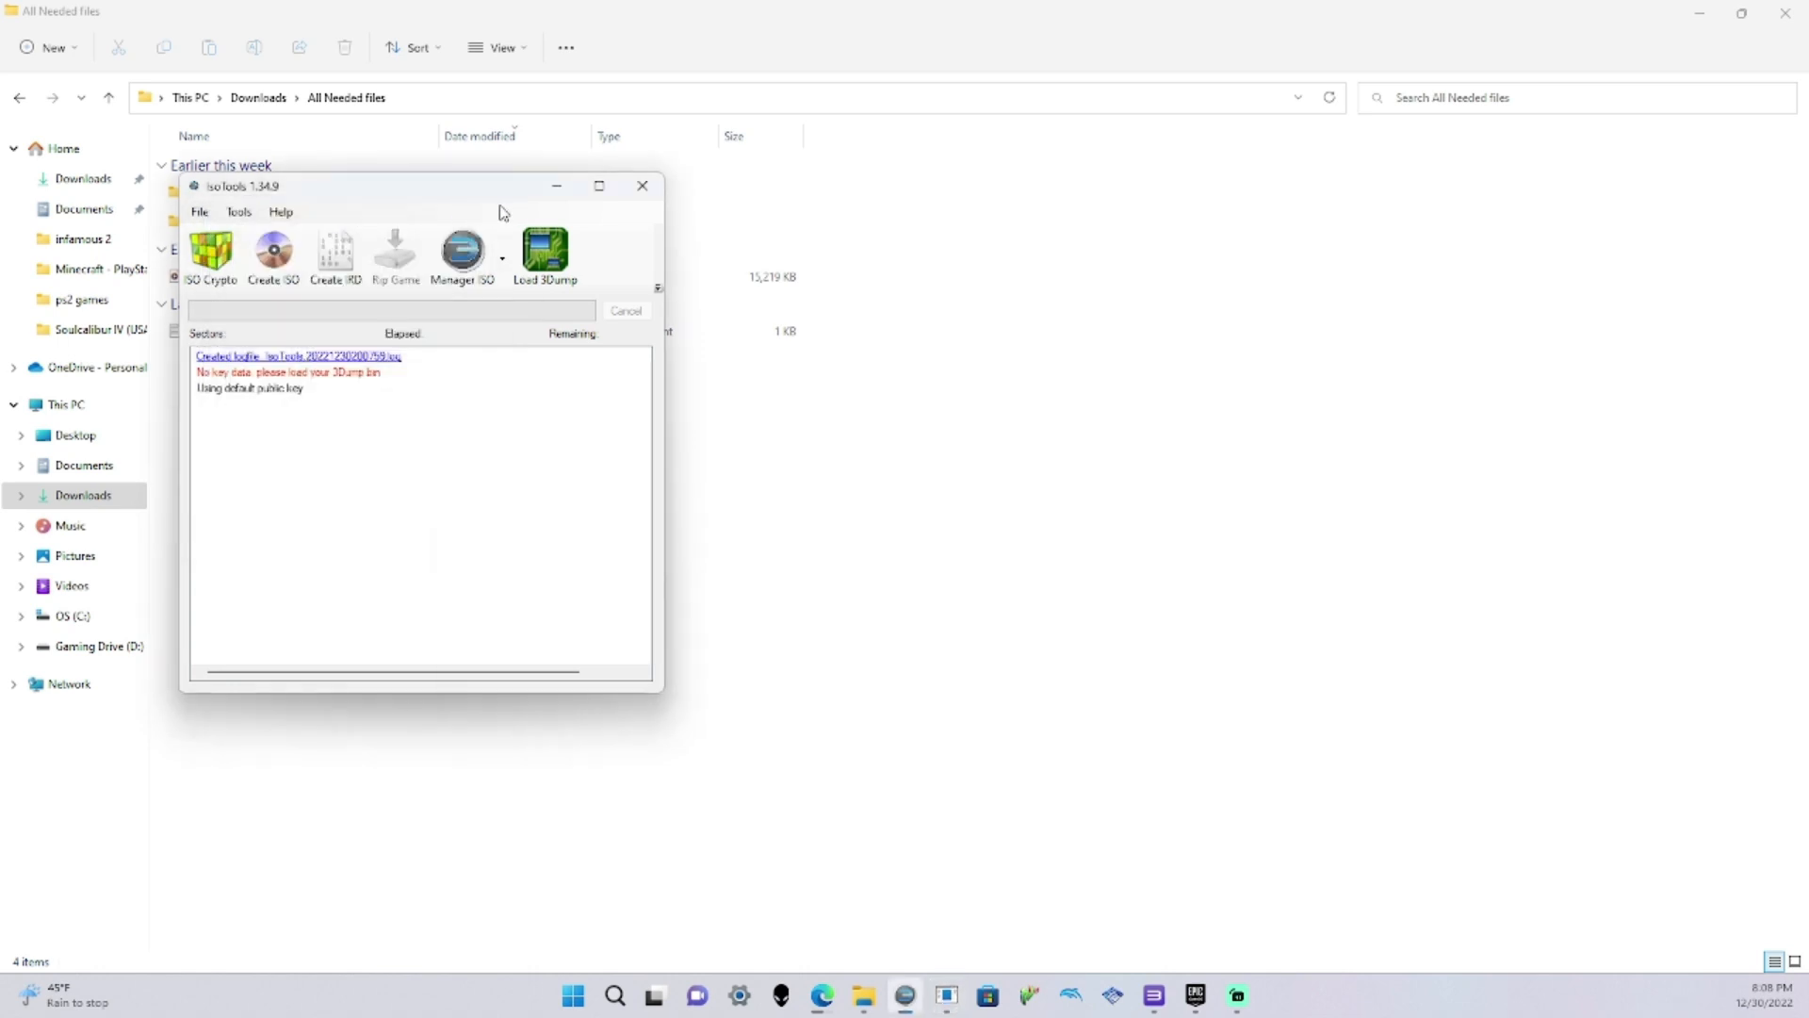
{"action": "left_click", "coordinate": [566, 191]}
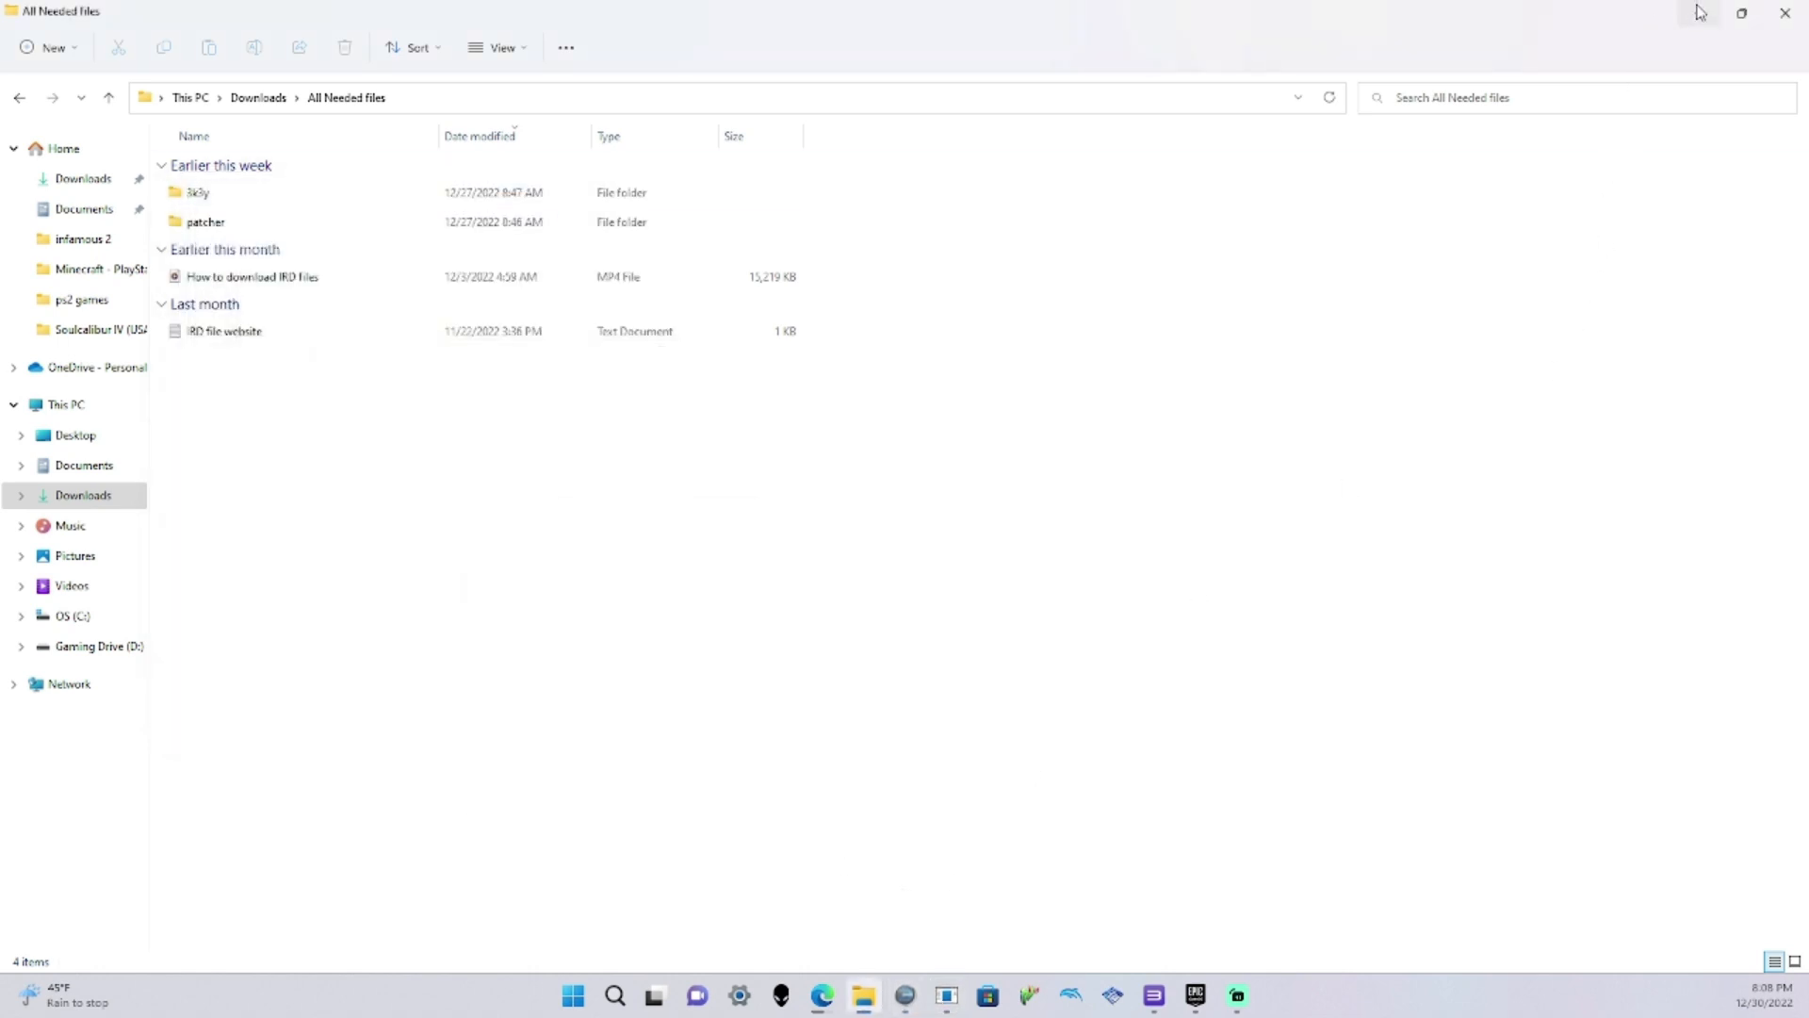
{"action": "left_click", "coordinate": [1785, 13]}
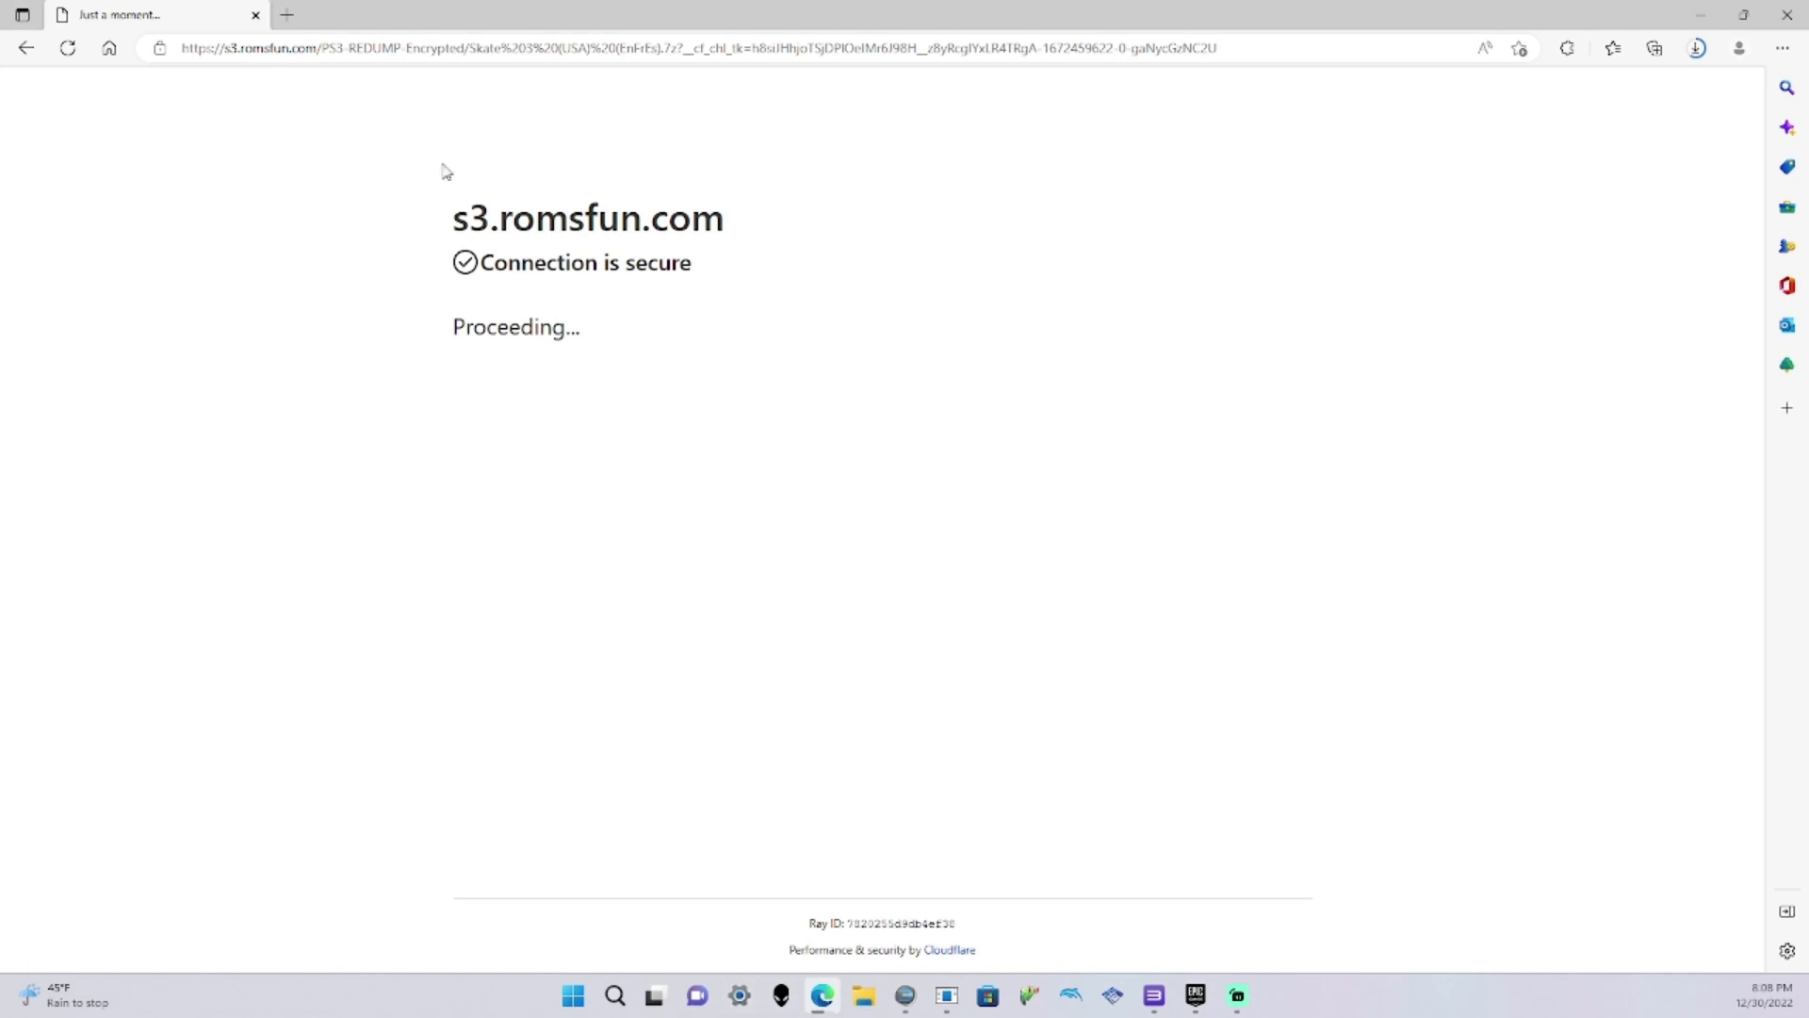
Search the web for "ps3 irs data basse" and open the PS3 ird database site at ps3.aldostools.org
{"action": "left_click", "coordinate": [241, 45]}
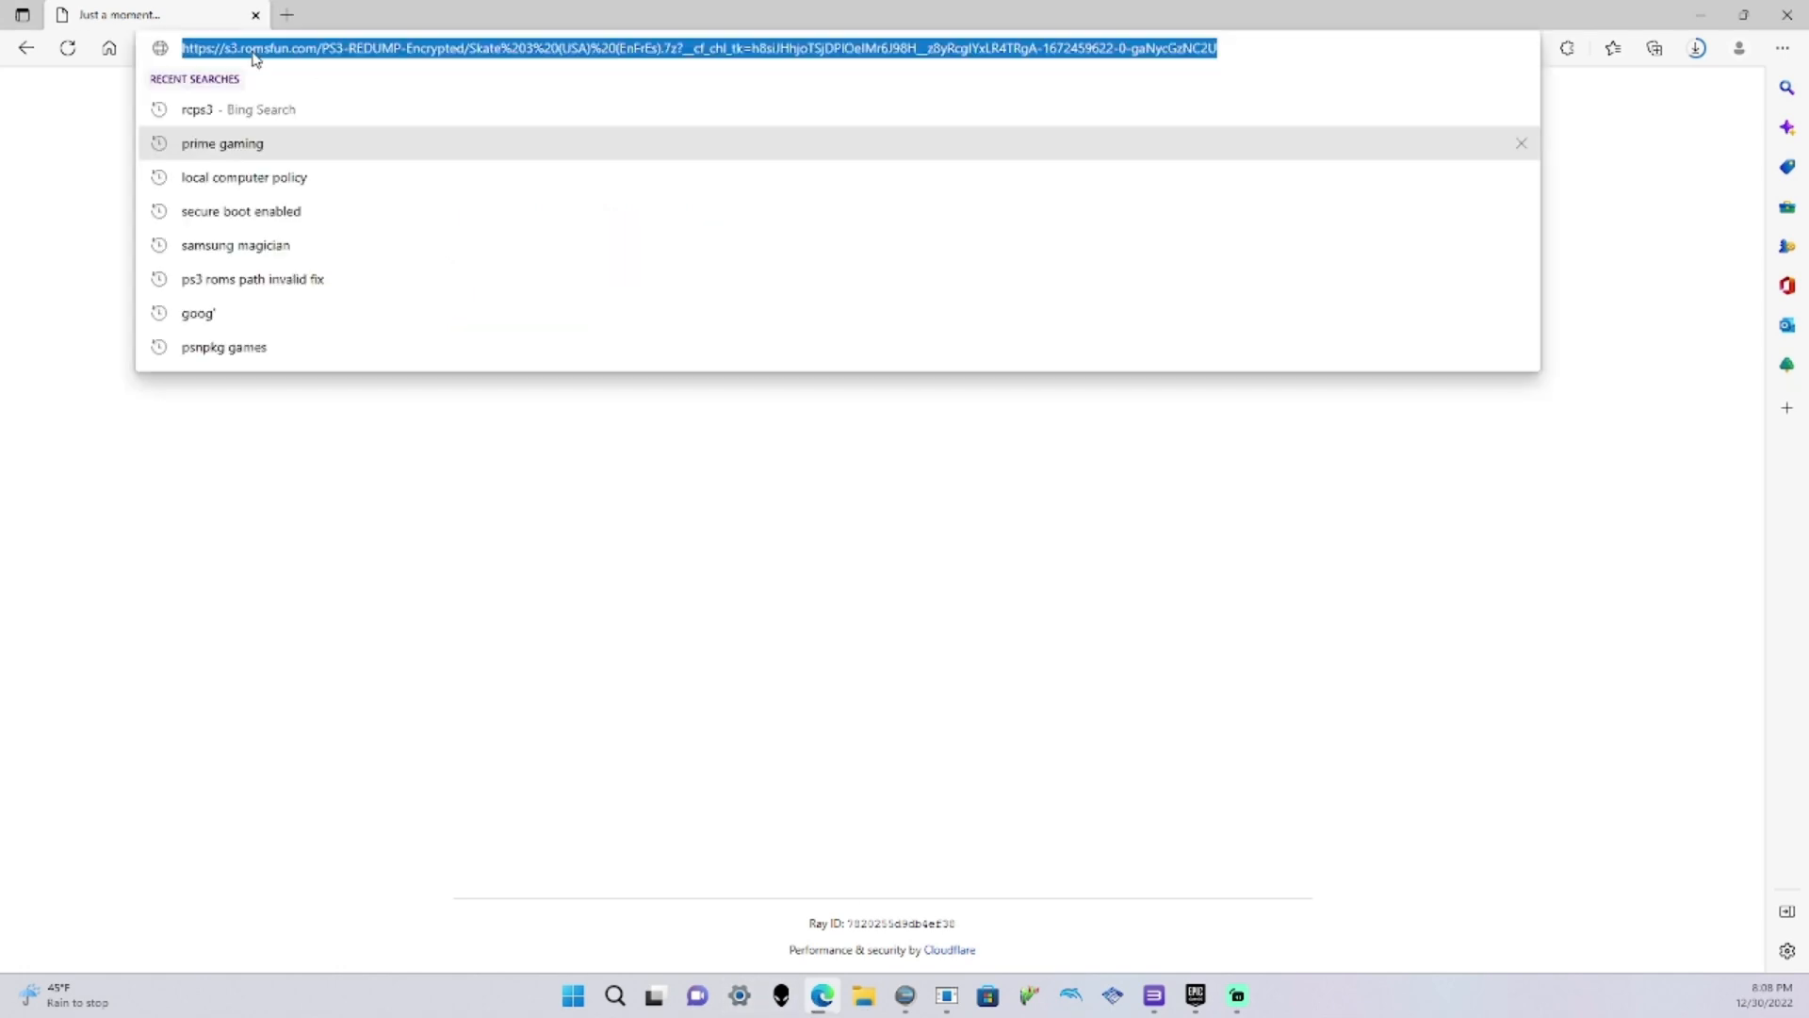
{"action": "type", "text": "ps3 irs da"}
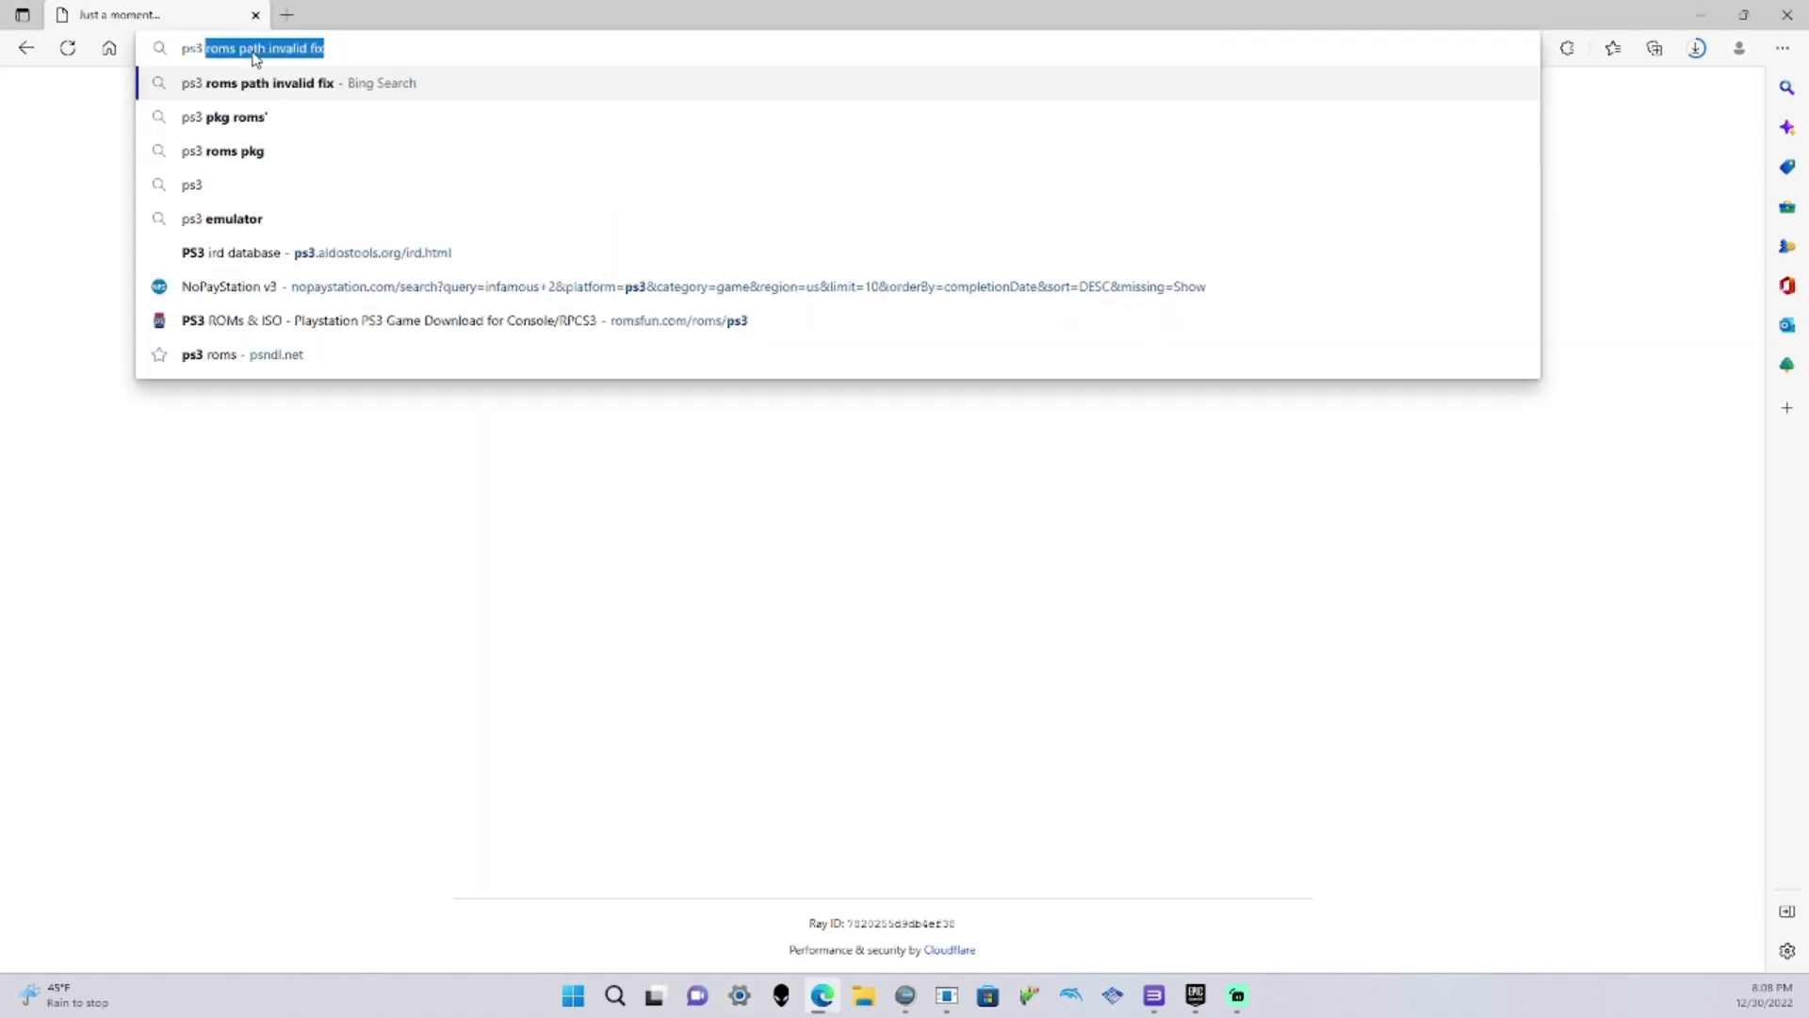
{"action": "type", "text": "ta basse"}
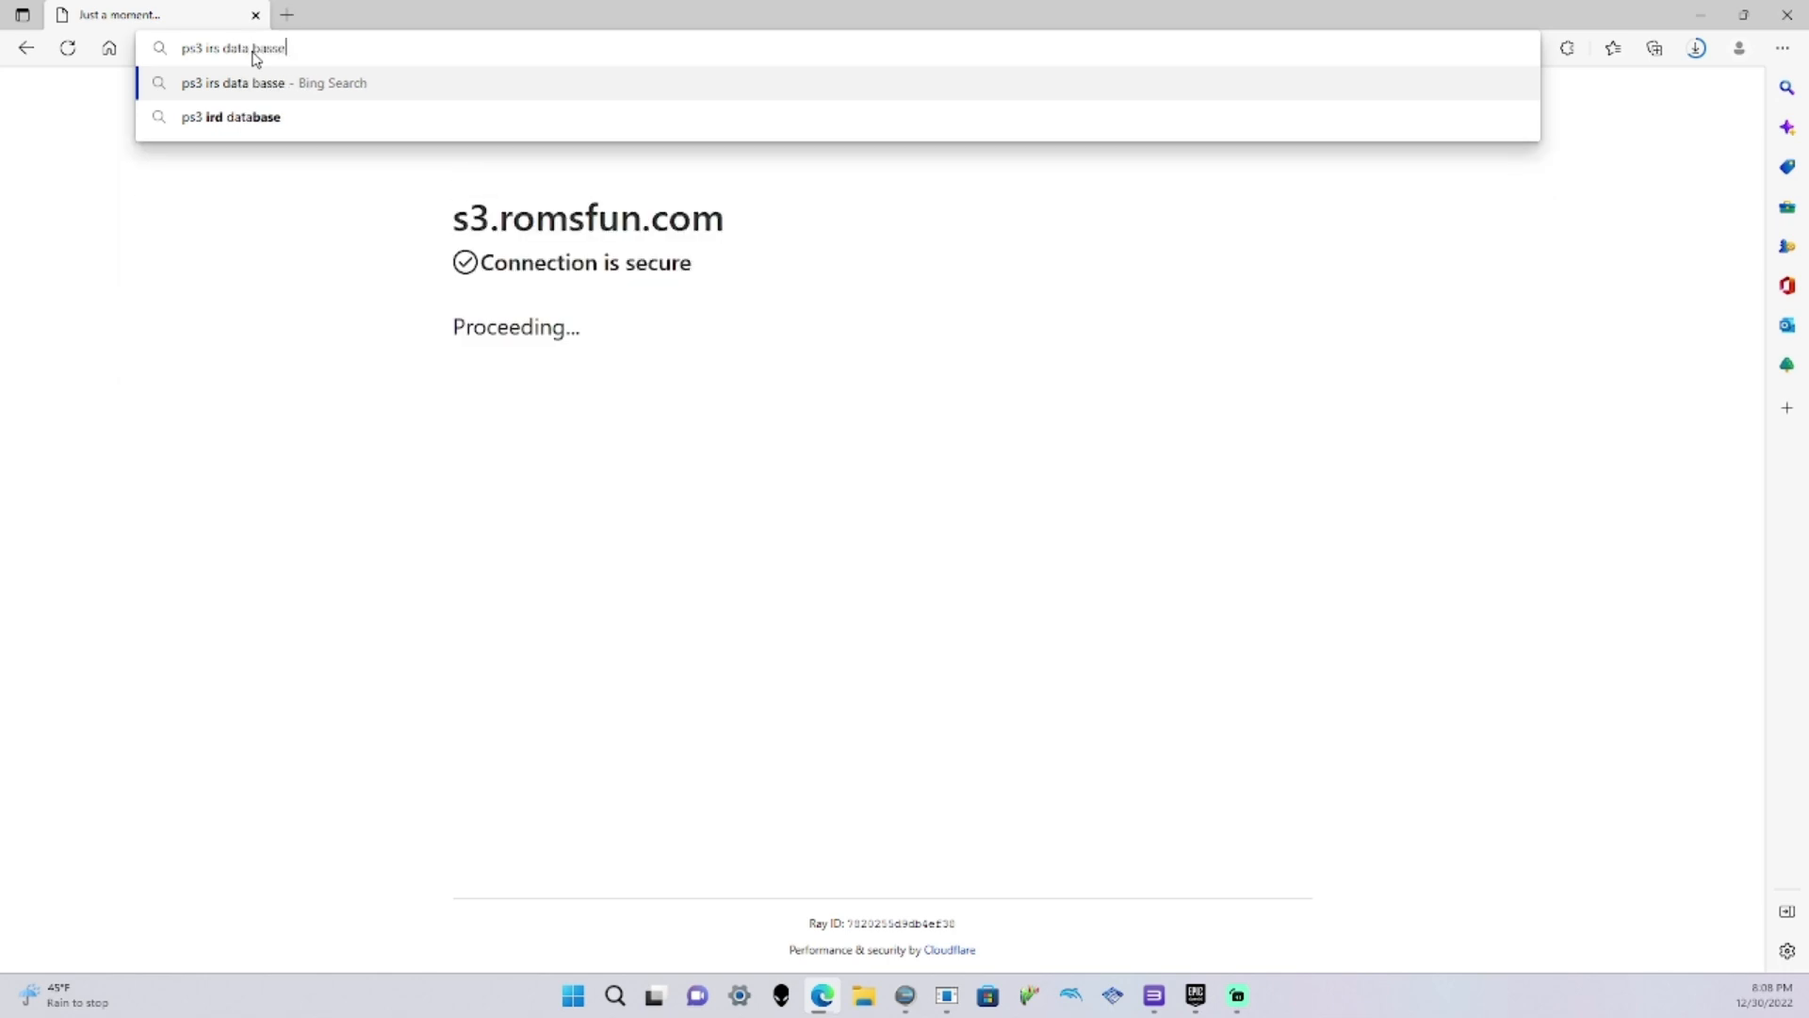
{"action": "key", "text": "Return"}
{"action": "left_click", "coordinate": [245, 293]}
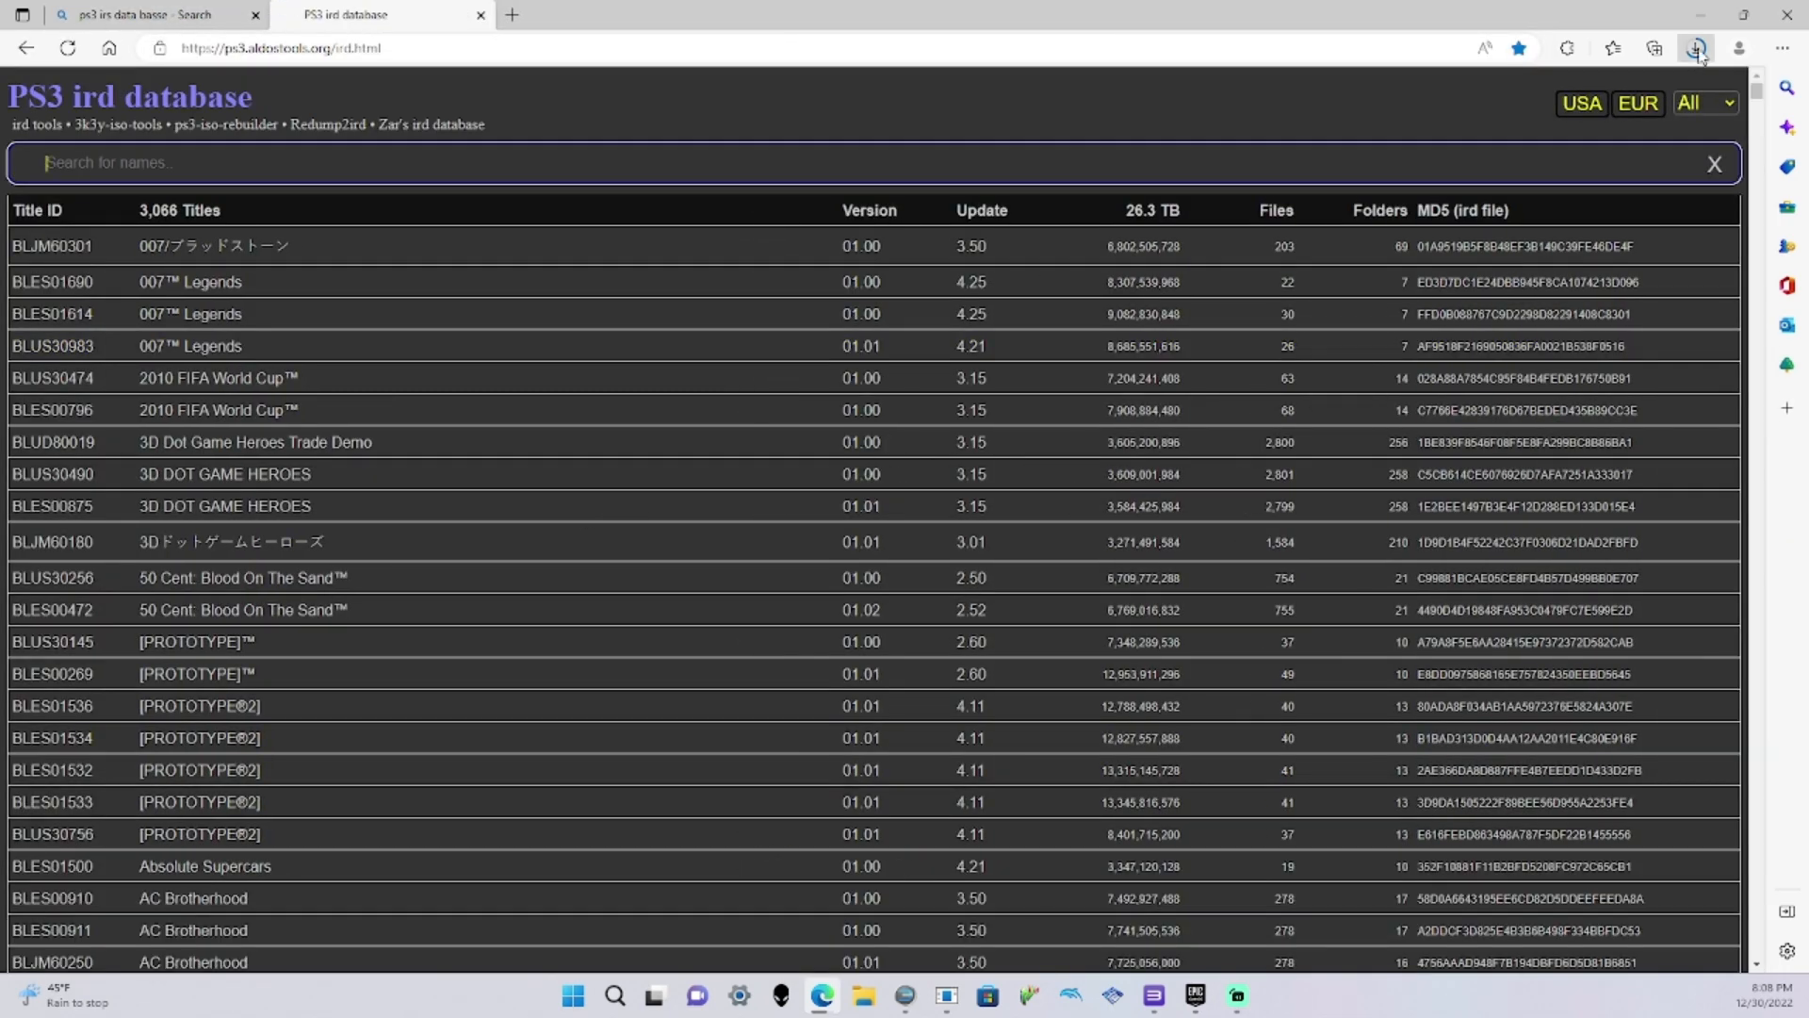
Check the Skate 3 download's progress and search the PS3 ird database for "skate 3"
{"action": "left_click", "coordinate": [1696, 48]}
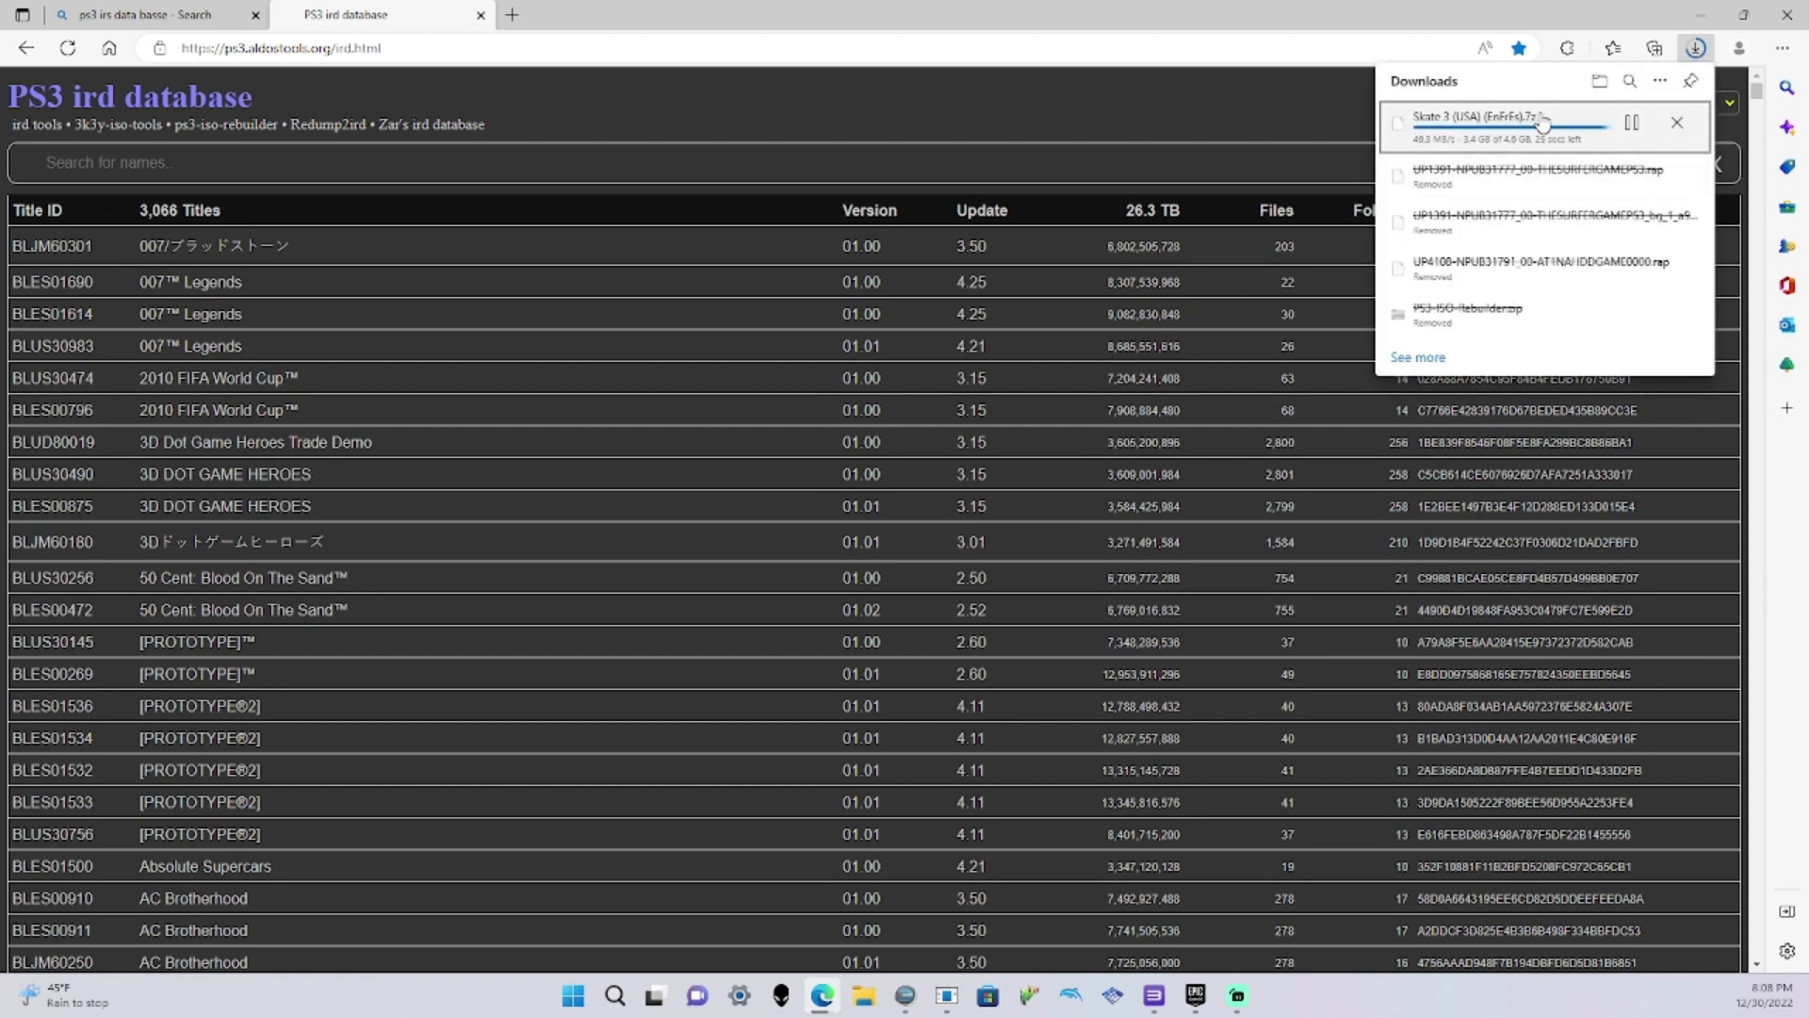
{"action": "left_click", "coordinate": [1127, 157]}
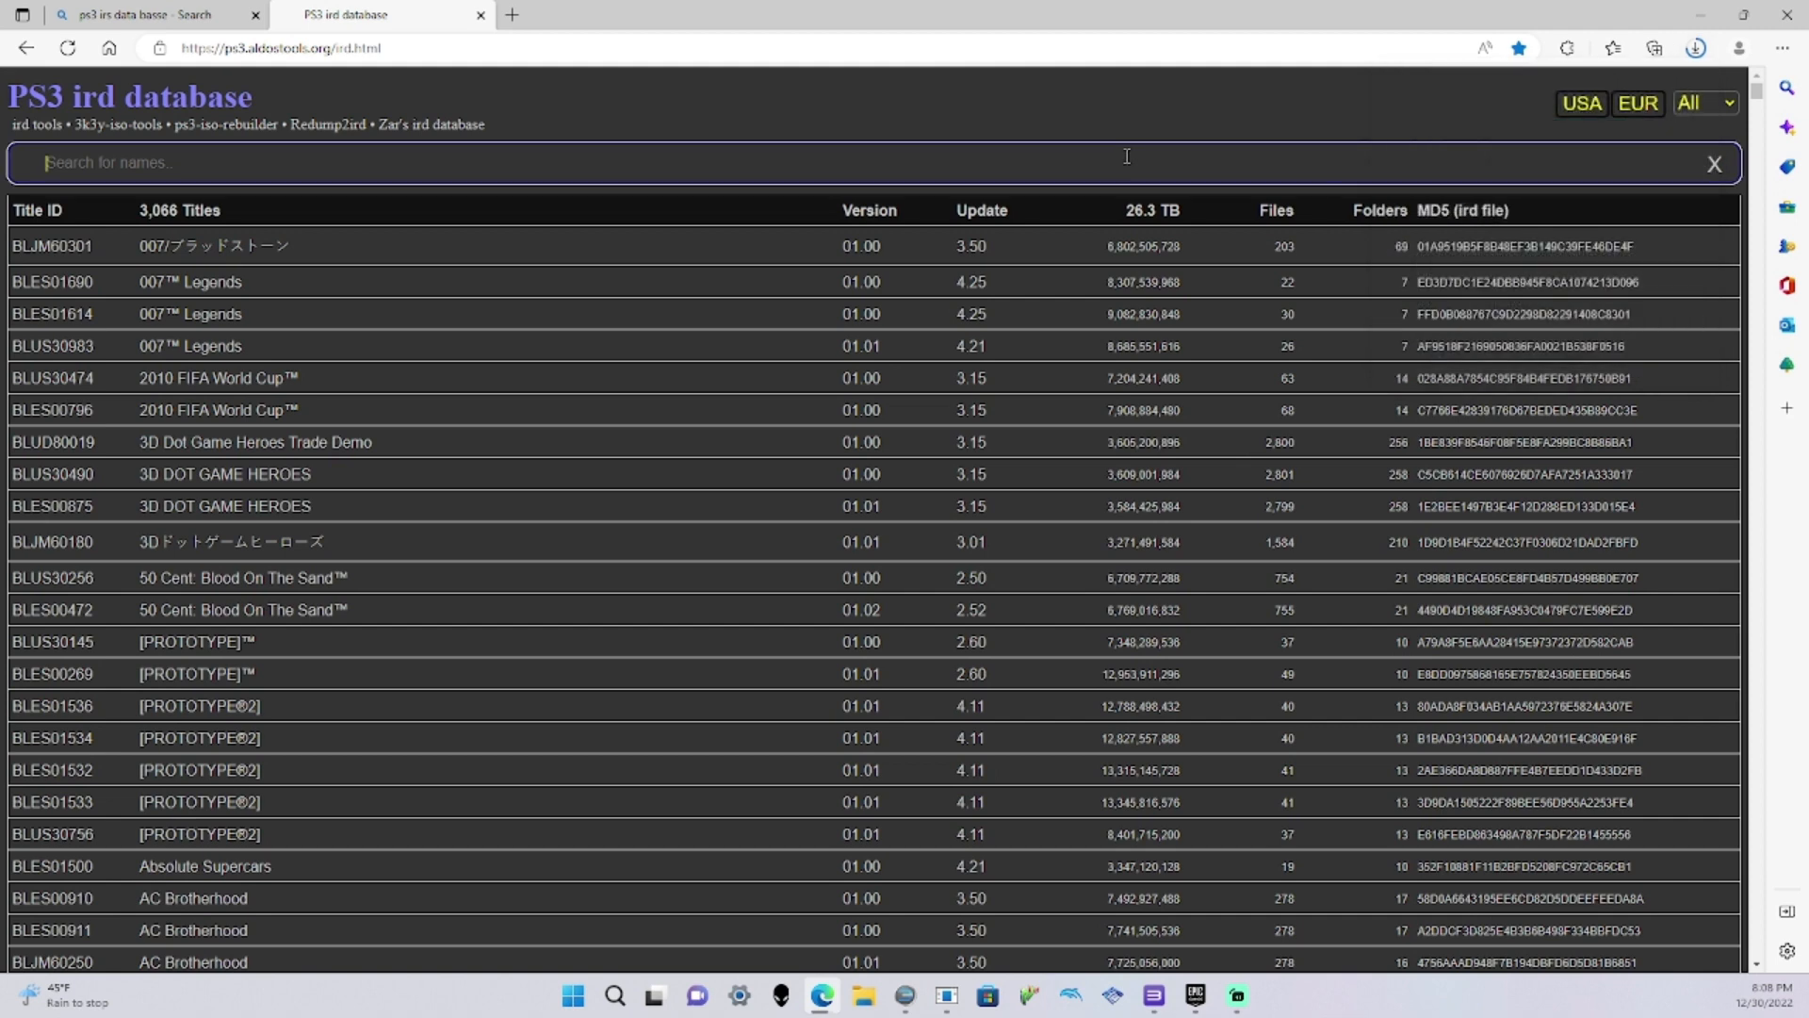
{"action": "type", "text": "skate n3"}
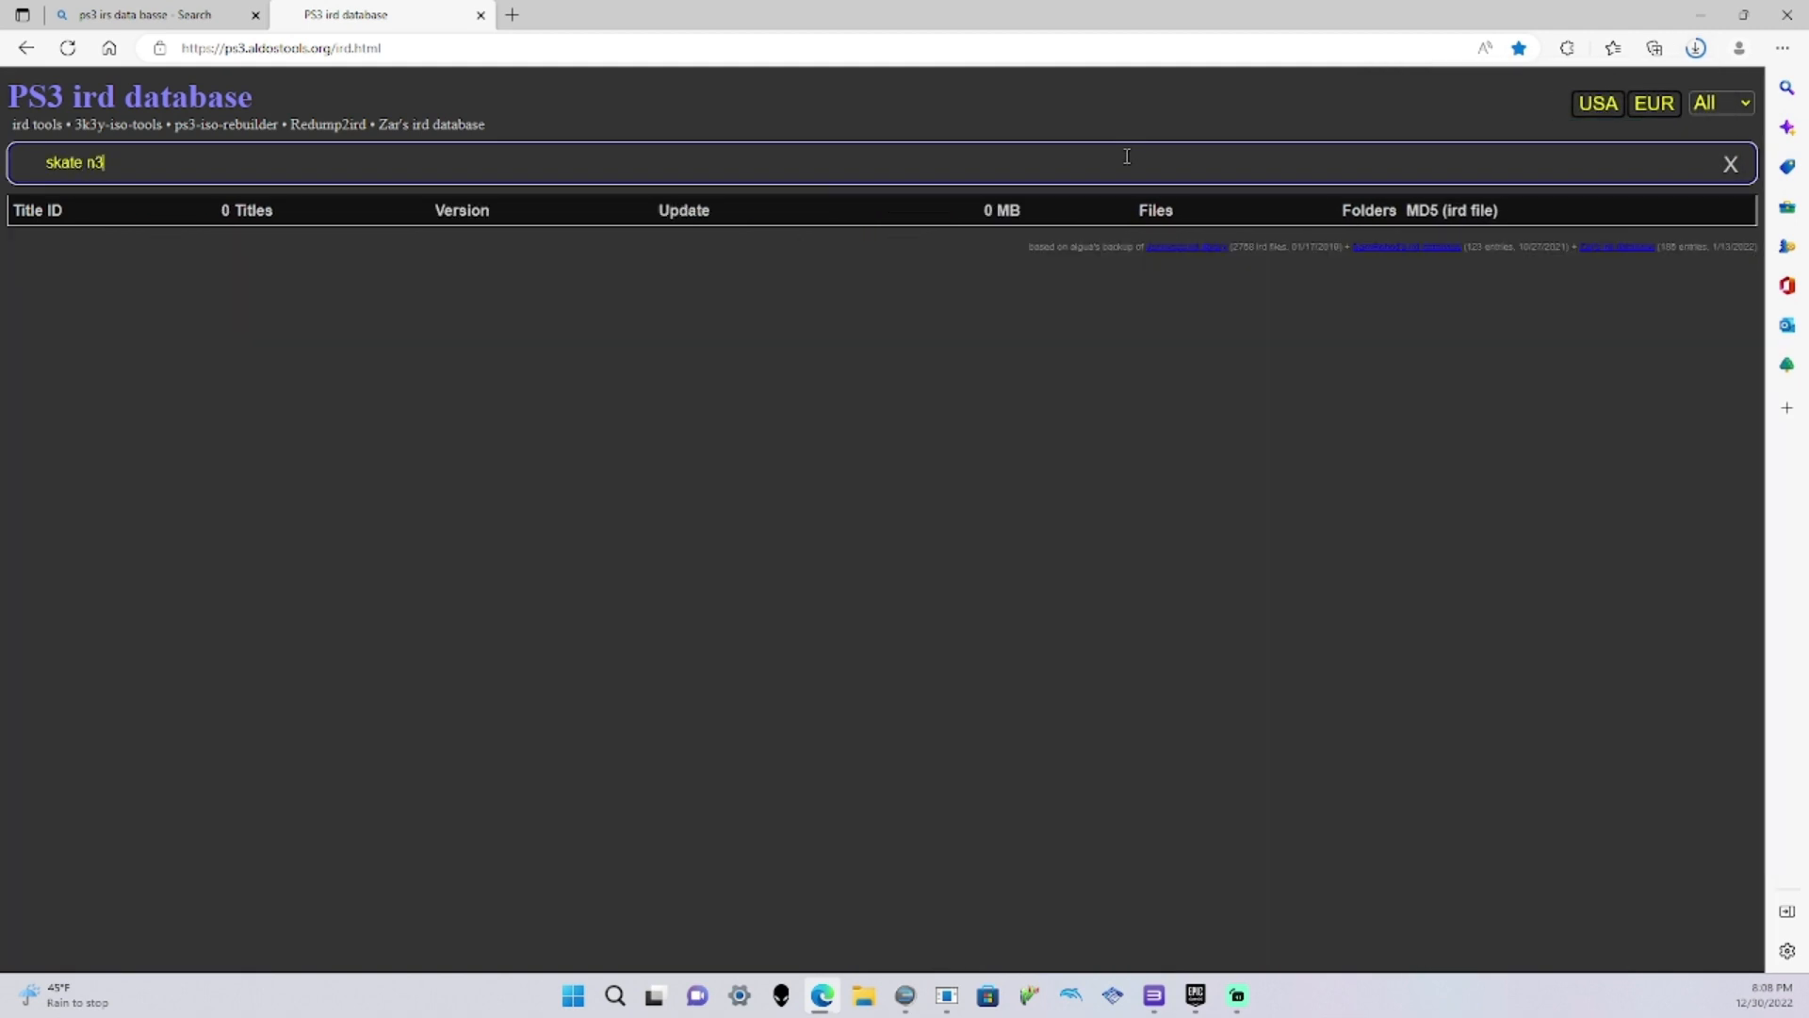
{"action": "key", "text": "BackSpace"}
{"action": "key", "text": "BackSpace"}
{"action": "type", "text": "3"}
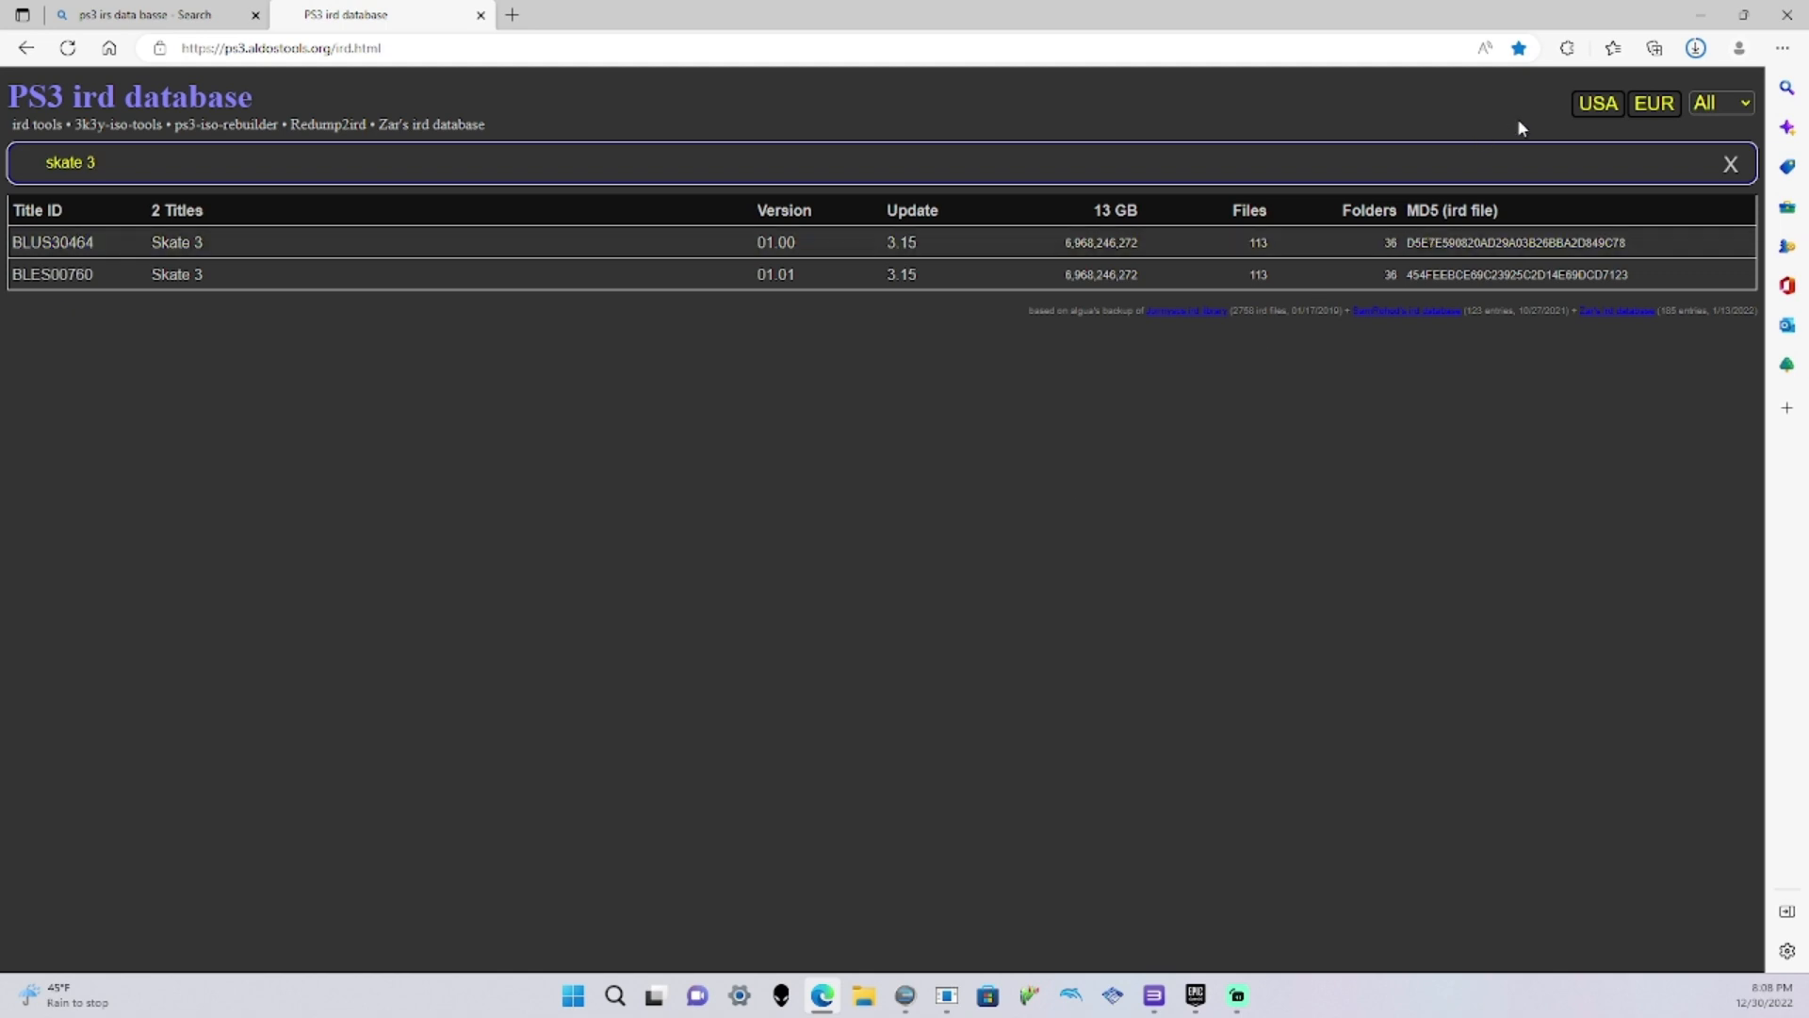
Locate the downloaded Skate 3 (USA) (EnFrEs).7z, extract it into its own folder with 7-Zip, and close the extraction window
{"action": "left_click", "coordinate": [1696, 48]}
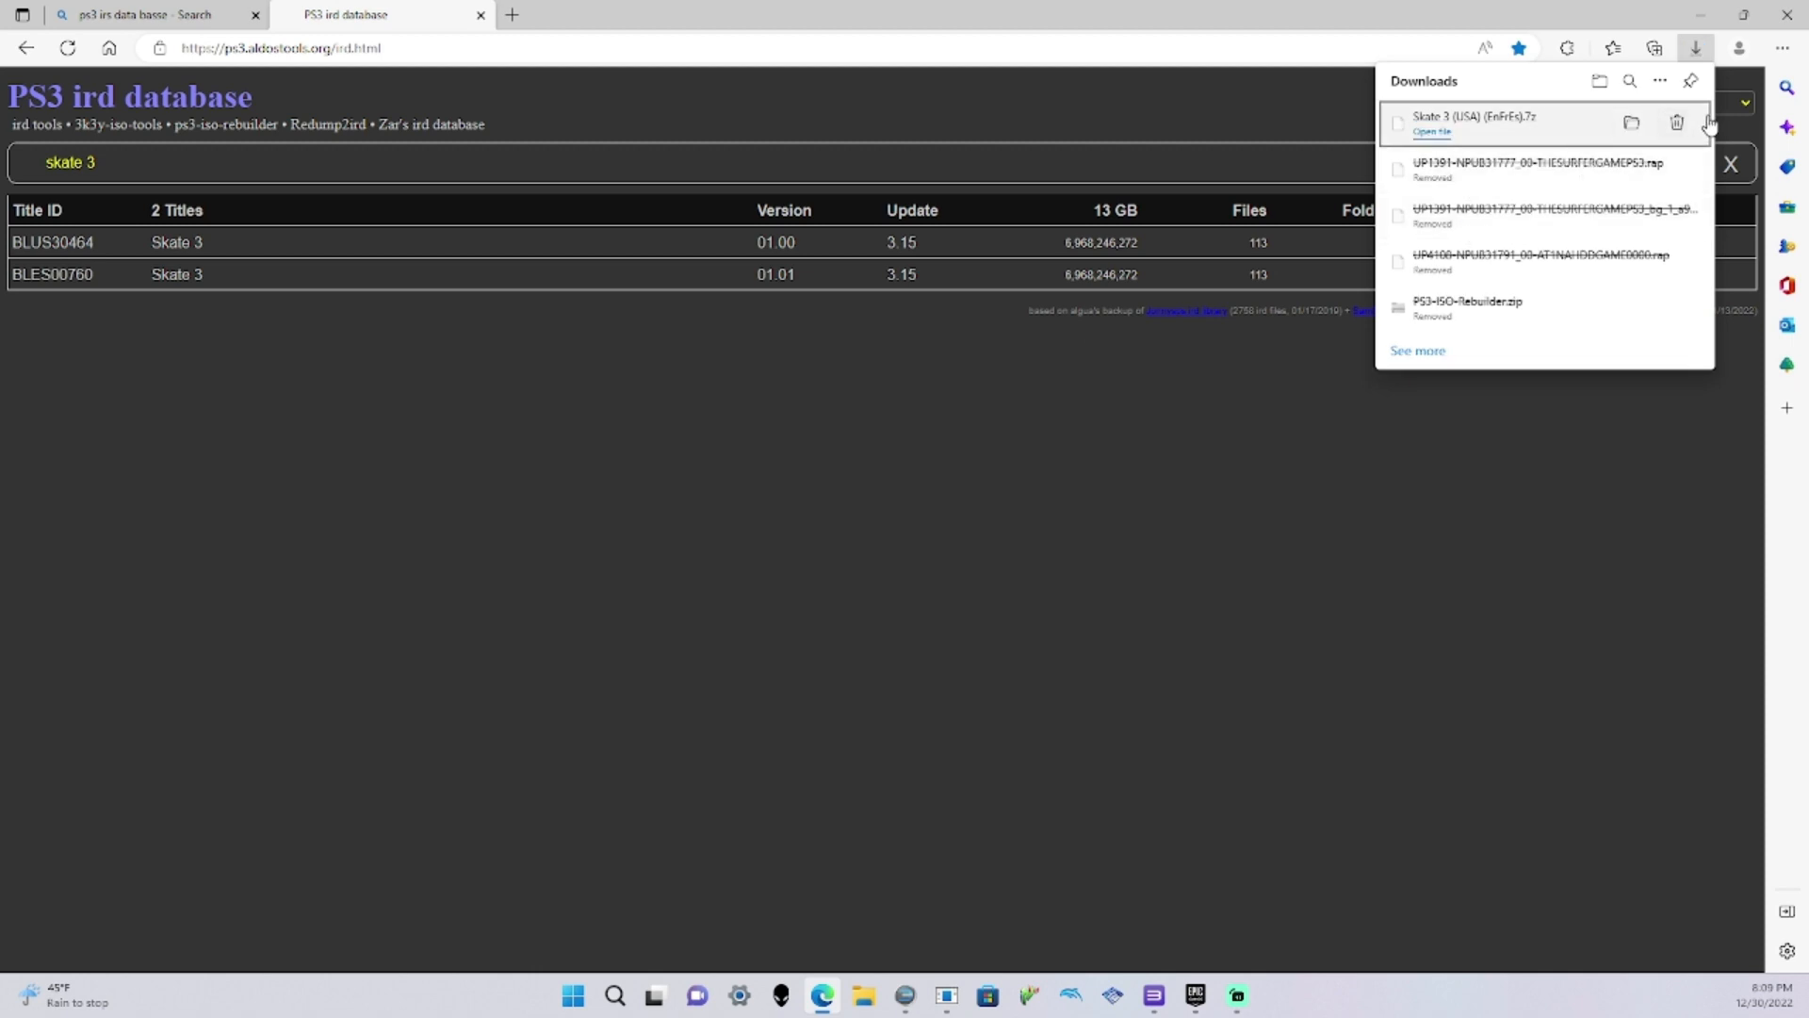
{"action": "left_click", "coordinate": [1631, 122]}
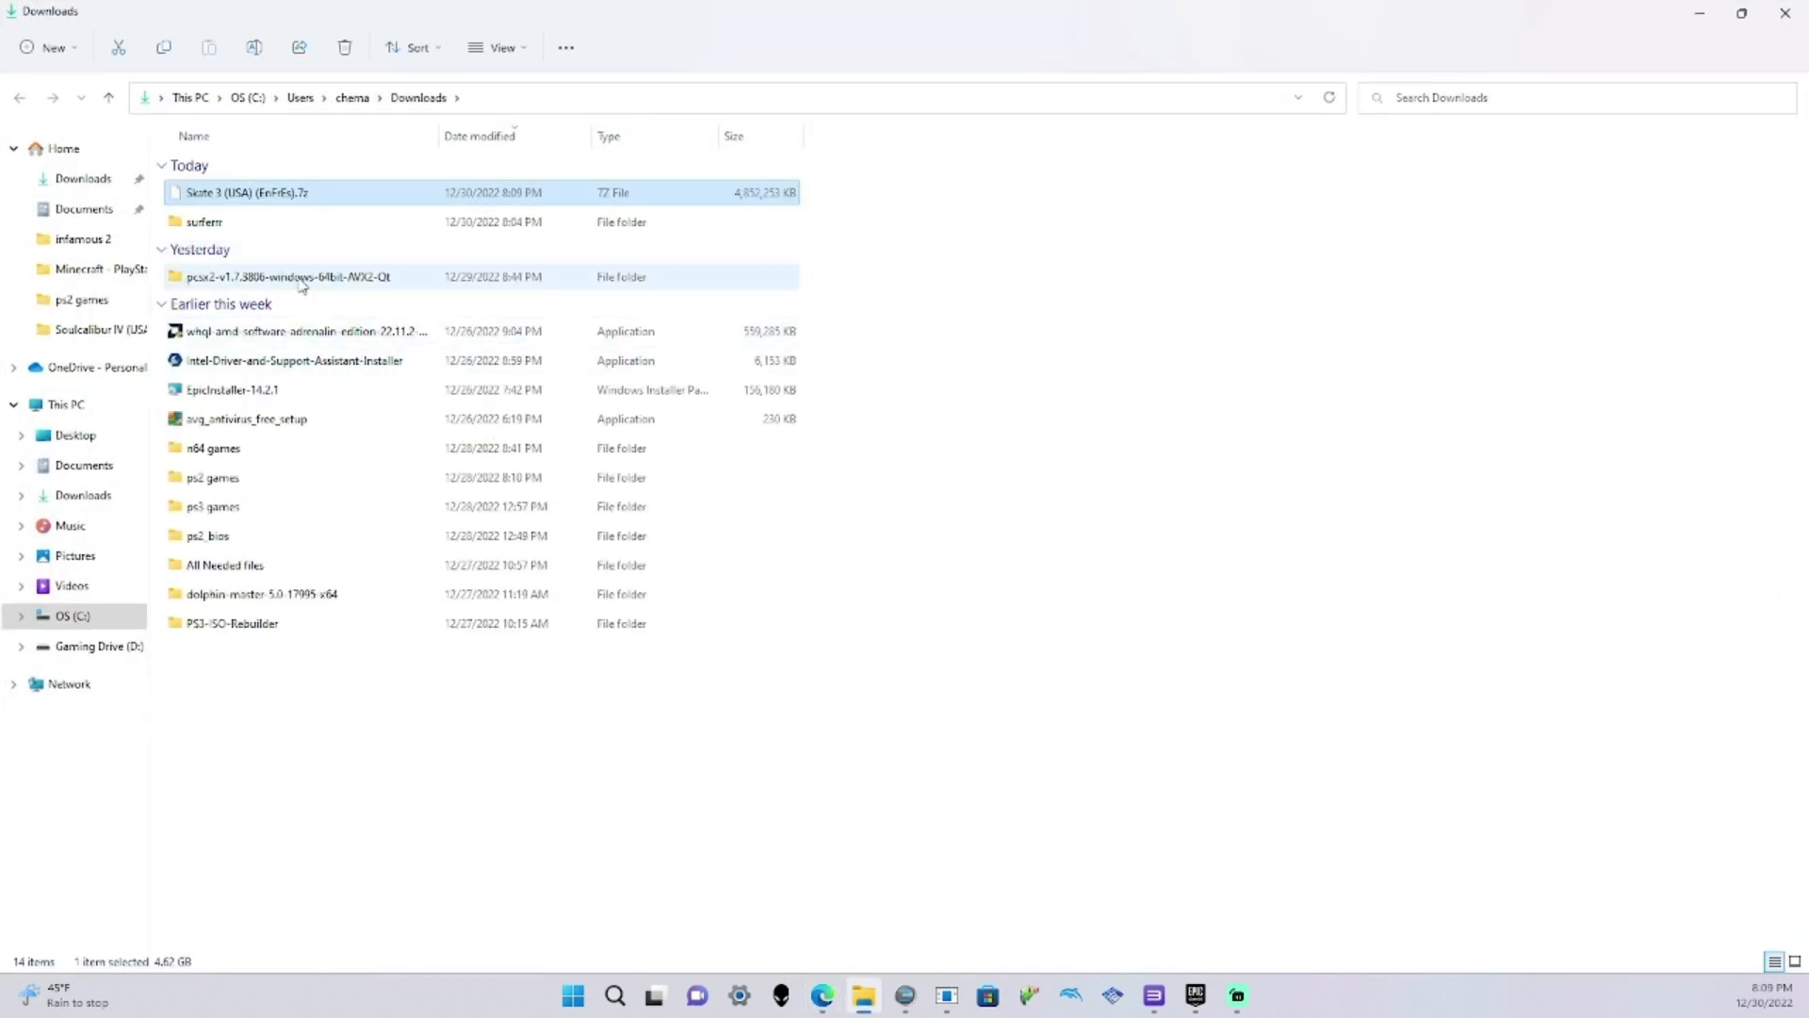
{"action": "right_click", "coordinate": [273, 196]}
{"action": "left_click", "coordinate": [424, 415]}
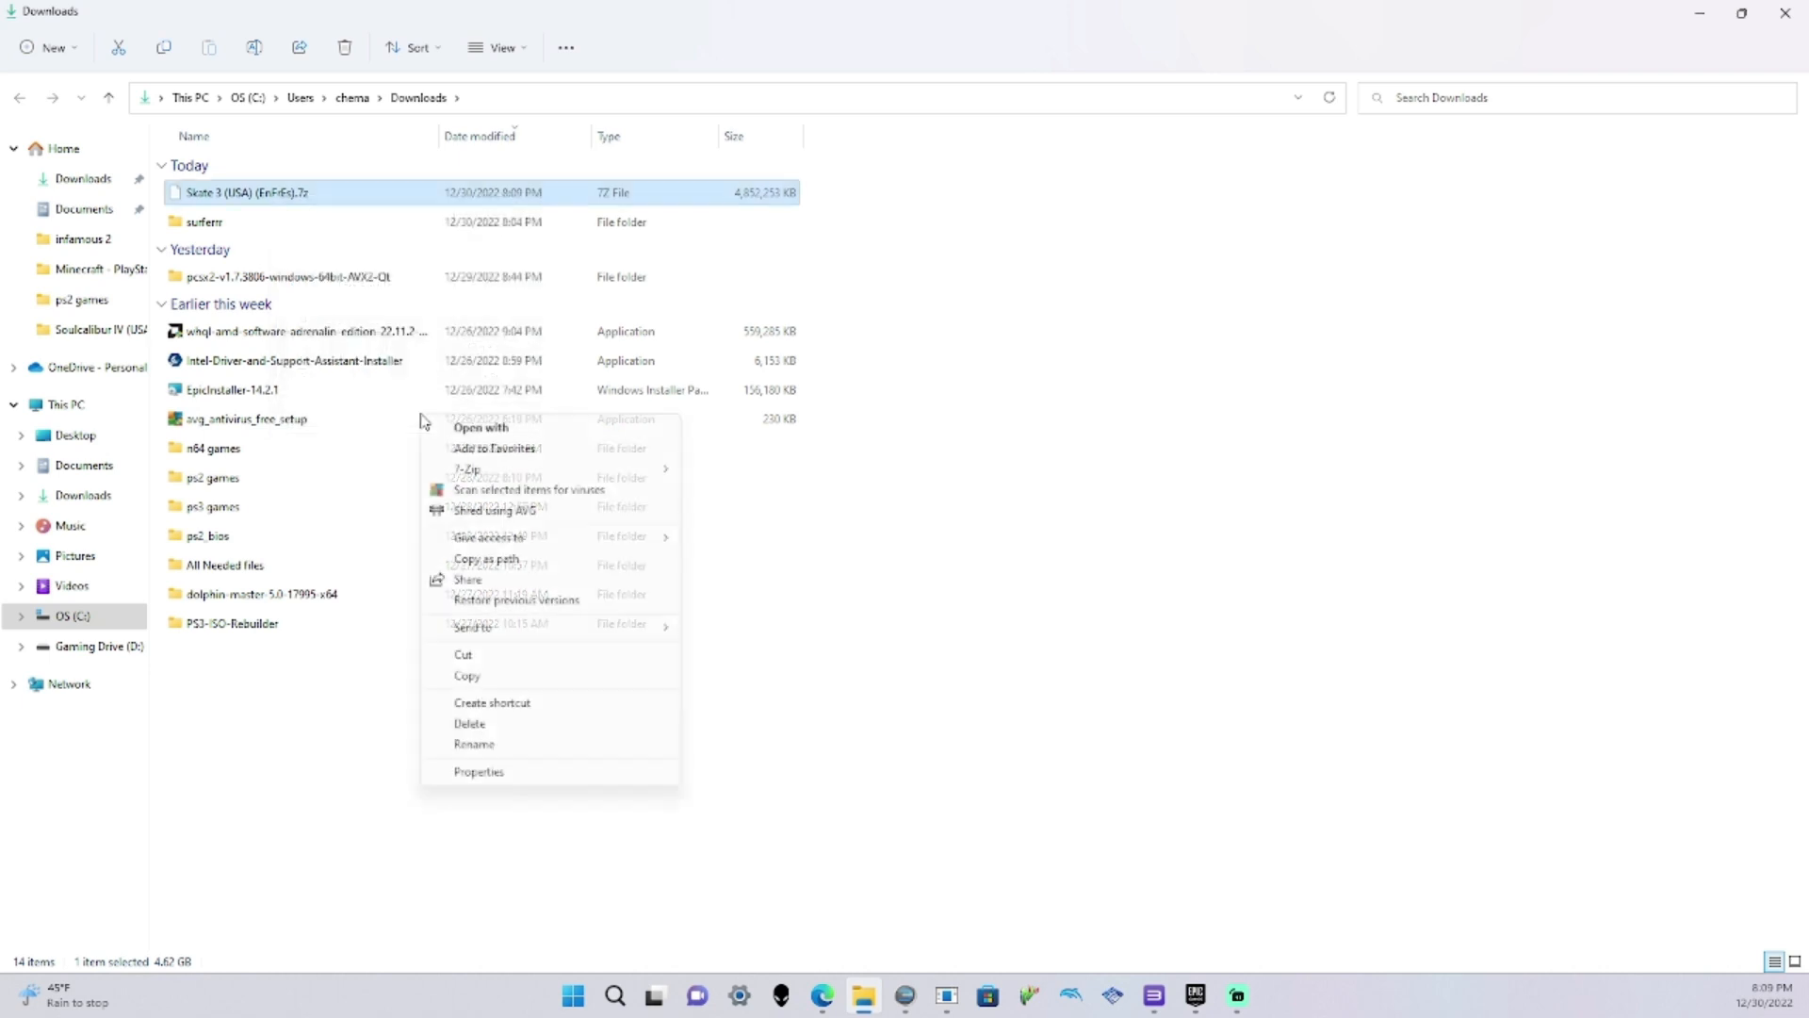
{"action": "mouse_move", "coordinate": [536, 471]}
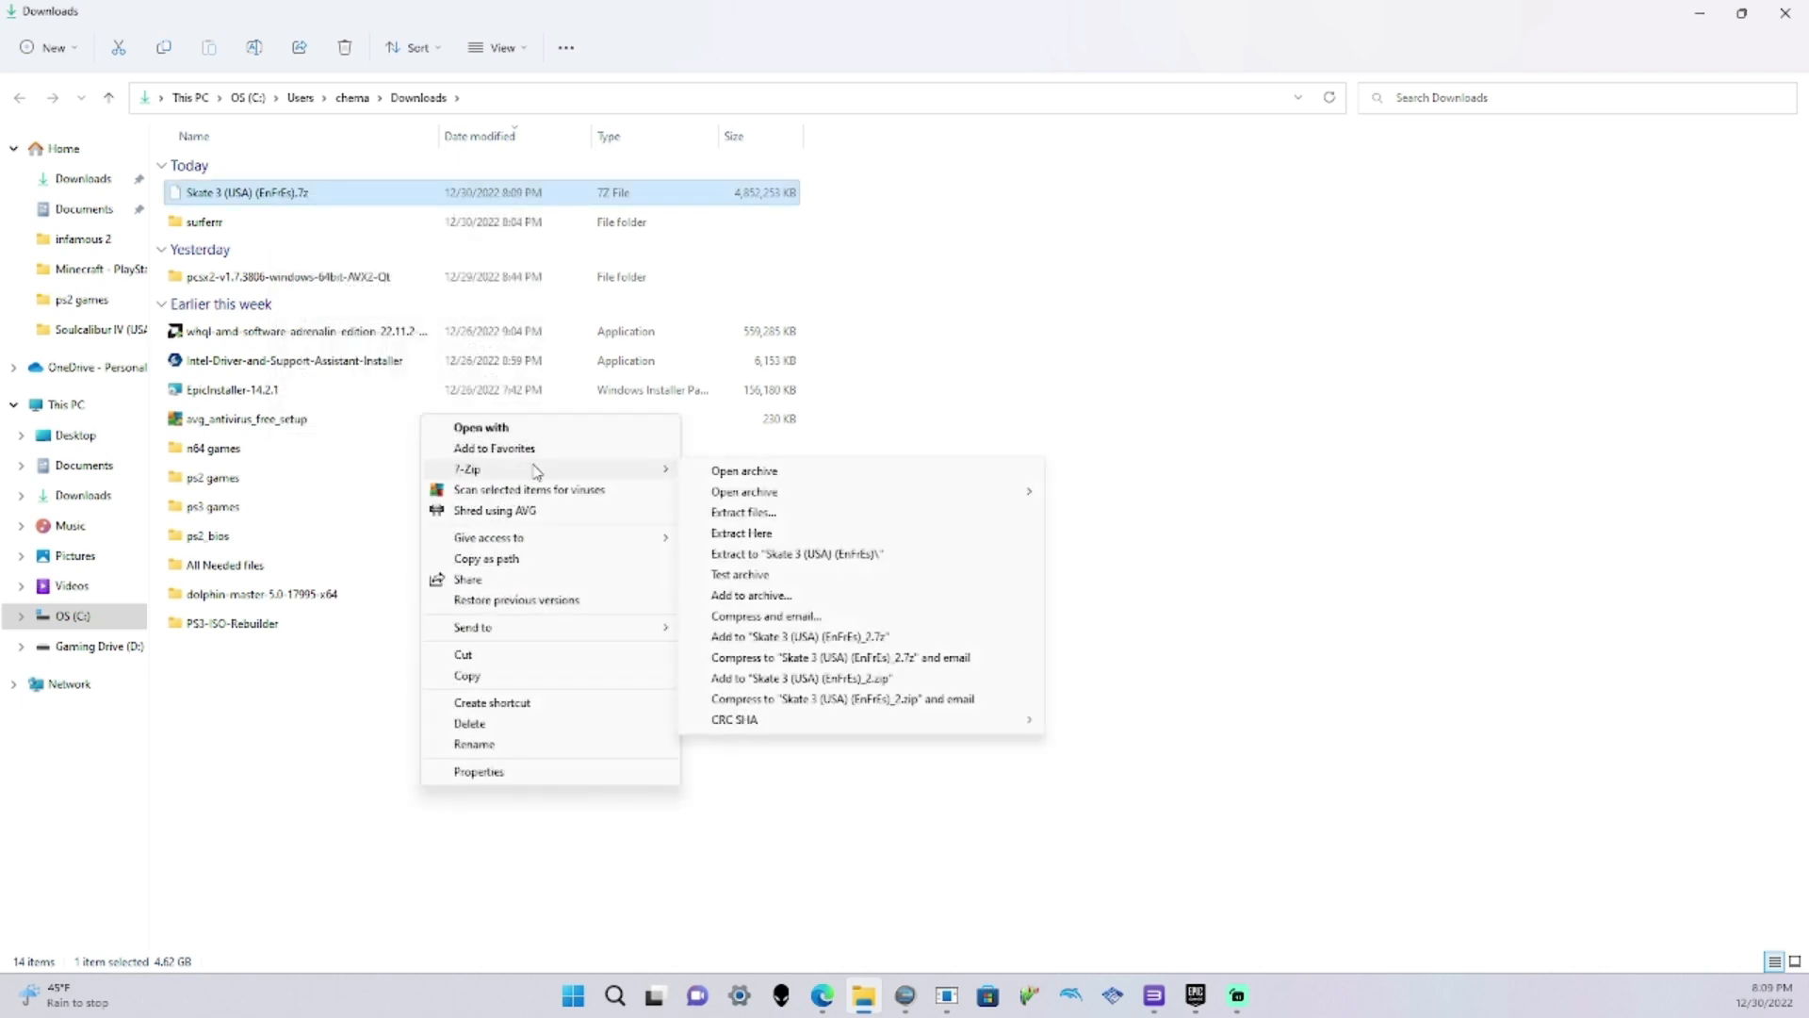
{"action": "left_click", "coordinate": [818, 558]}
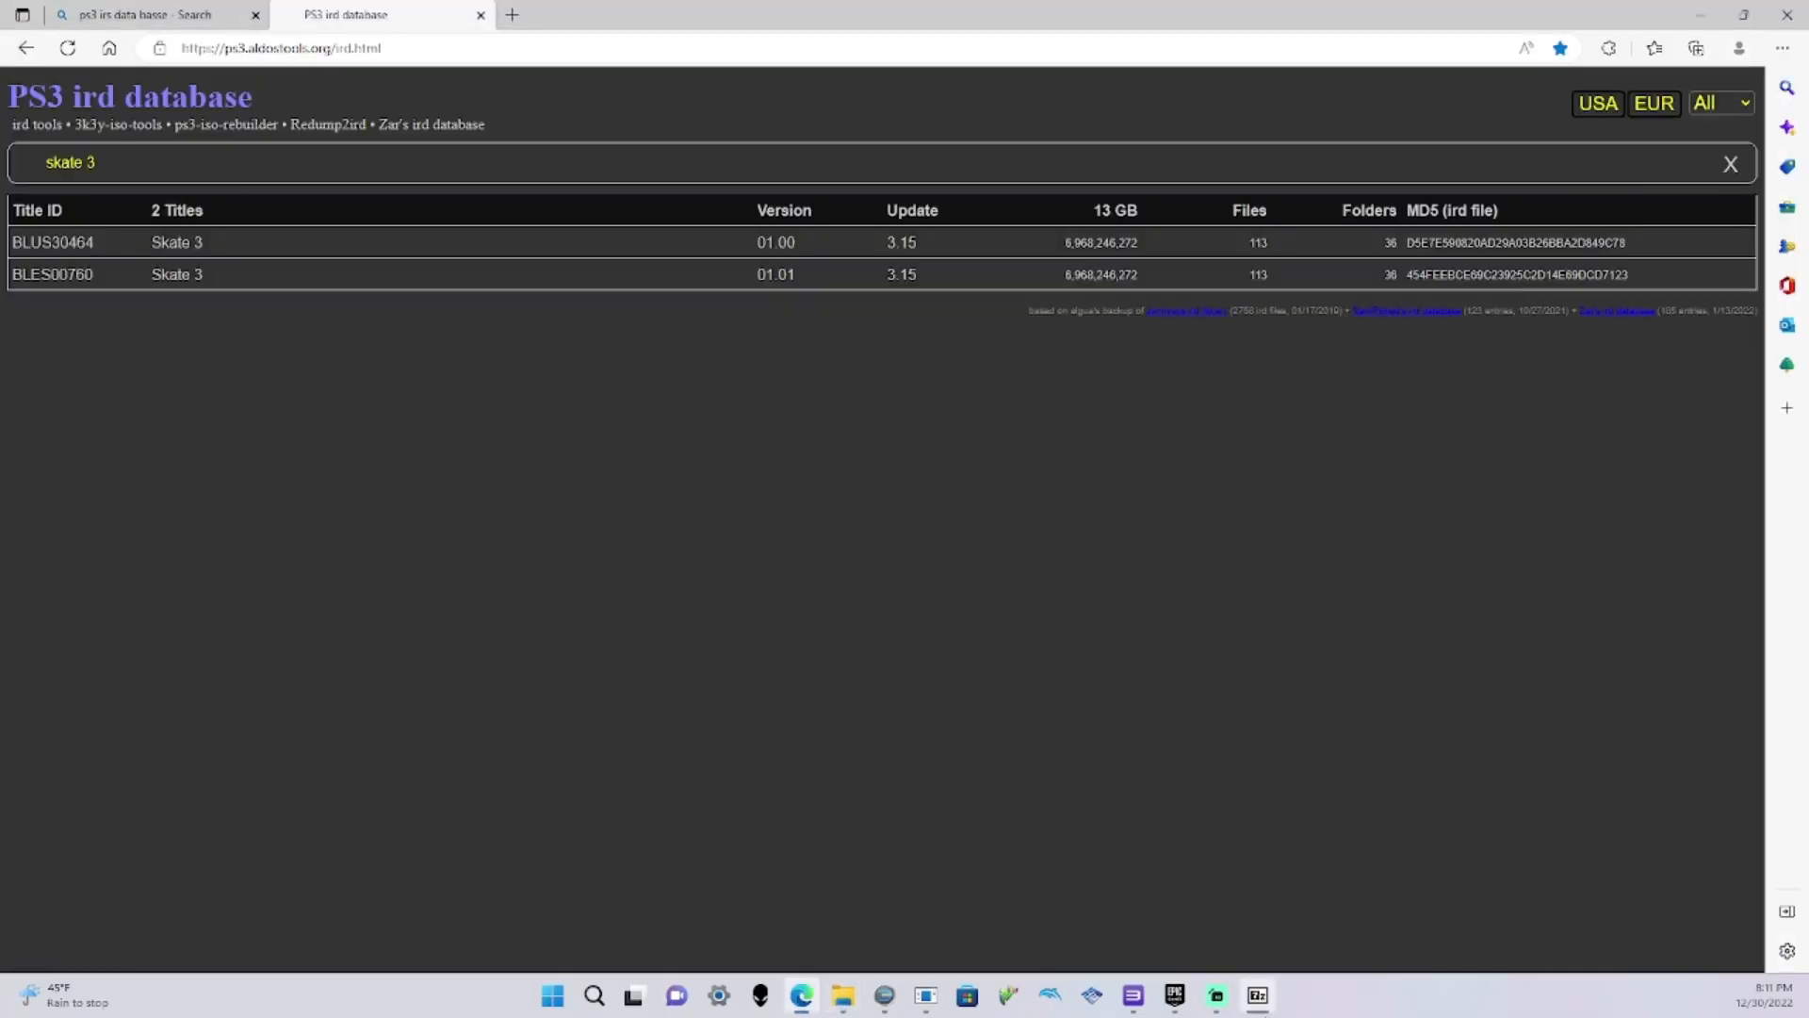
{"action": "left_click", "coordinate": [1258, 995]}
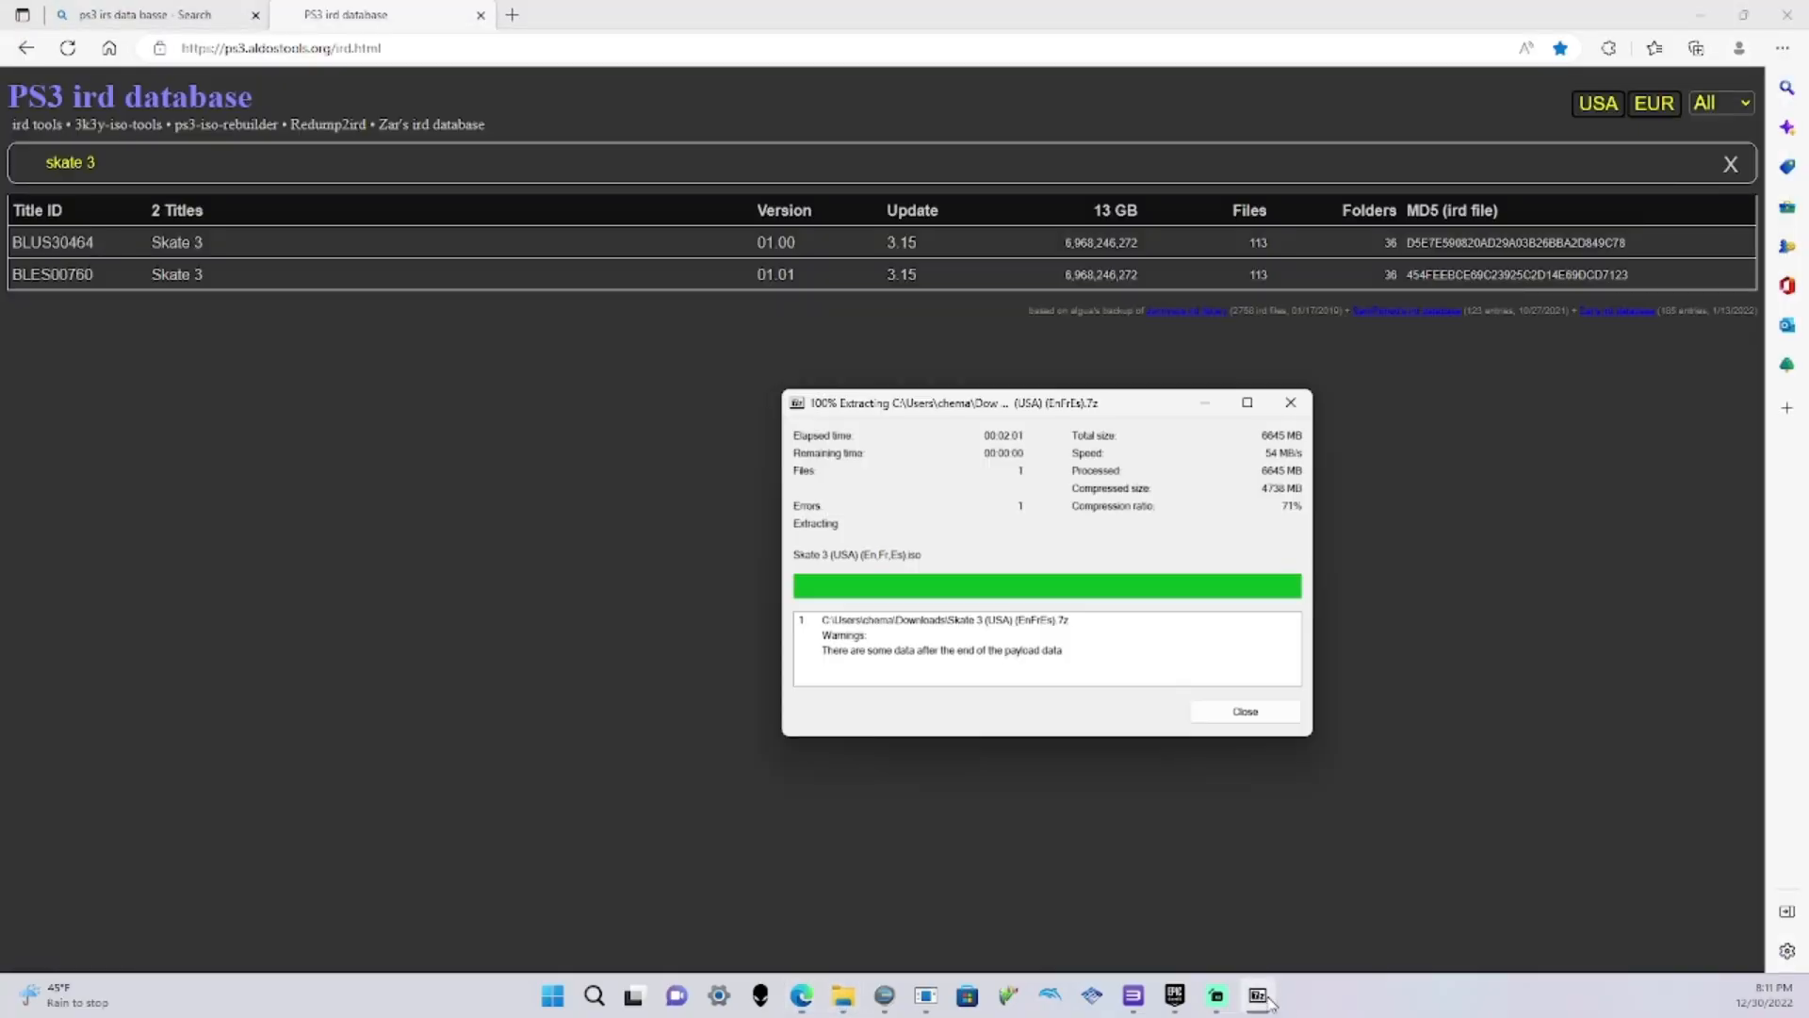
{"action": "left_click", "coordinate": [1274, 716]}
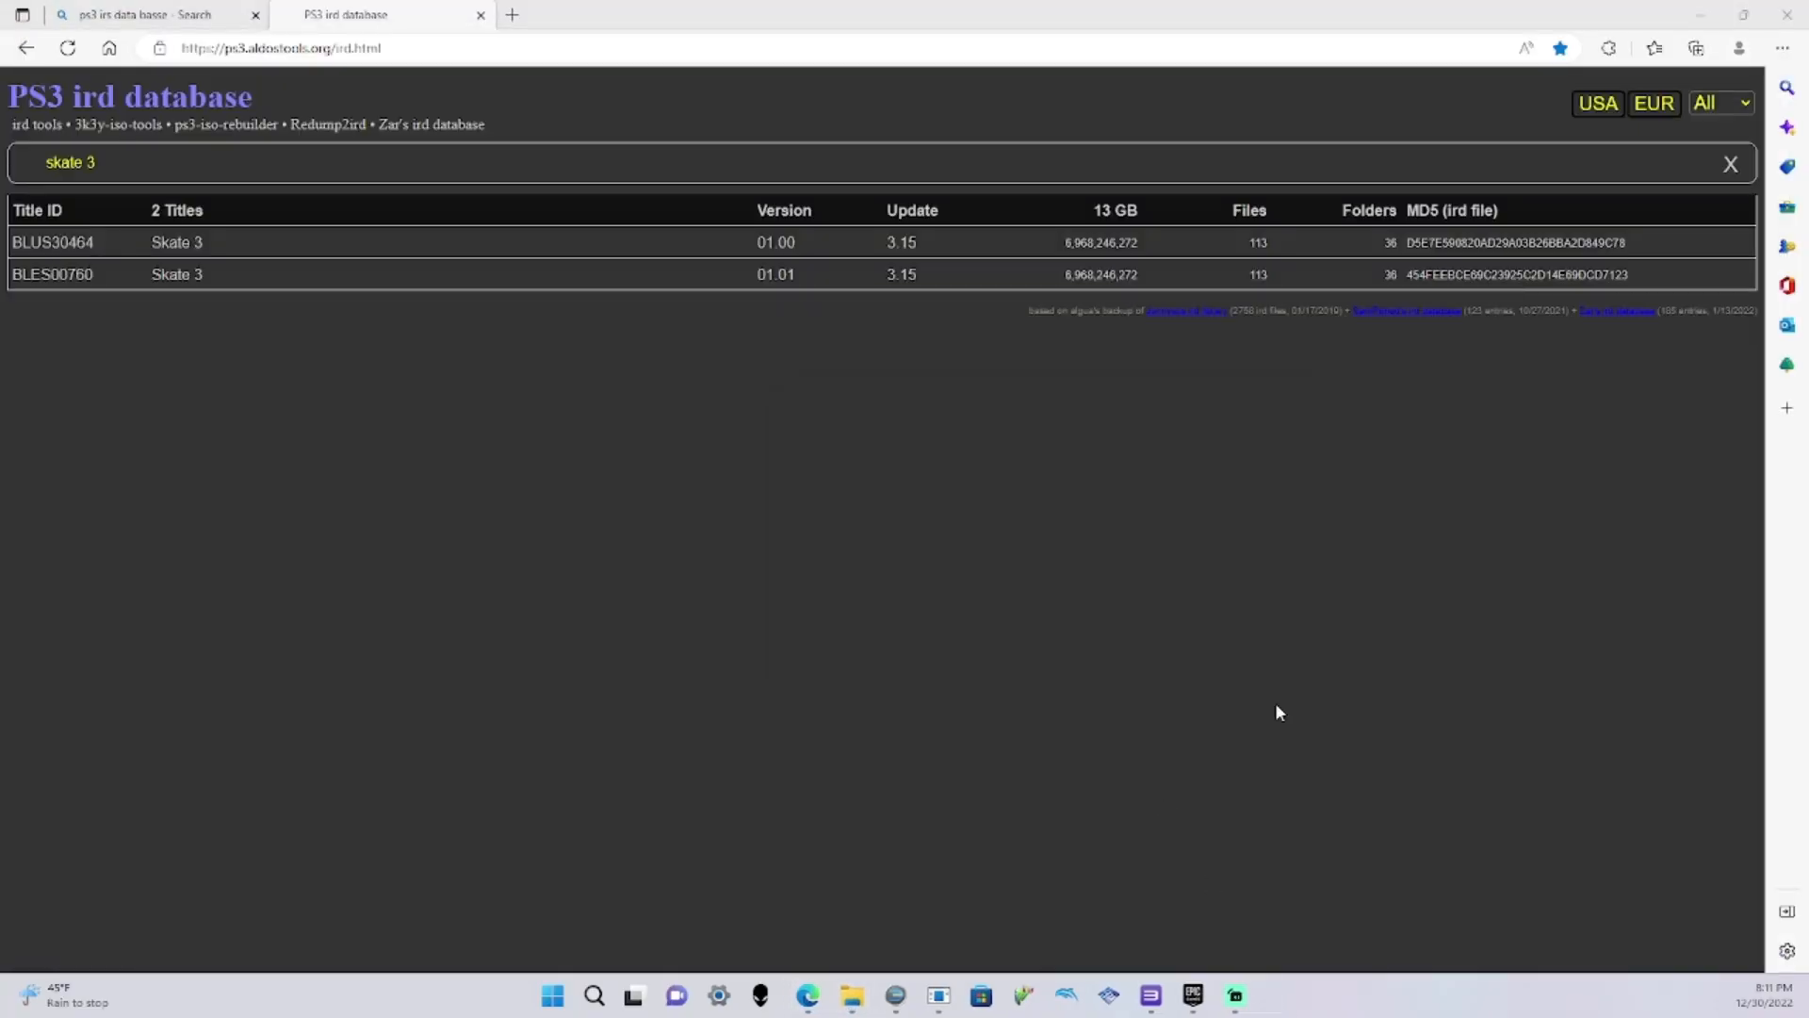
Extract the Skate 3 (USA) (En,Fr,Es) disc image with 7-Zip into a folder of the same name
{"action": "left_click", "coordinate": [861, 999]}
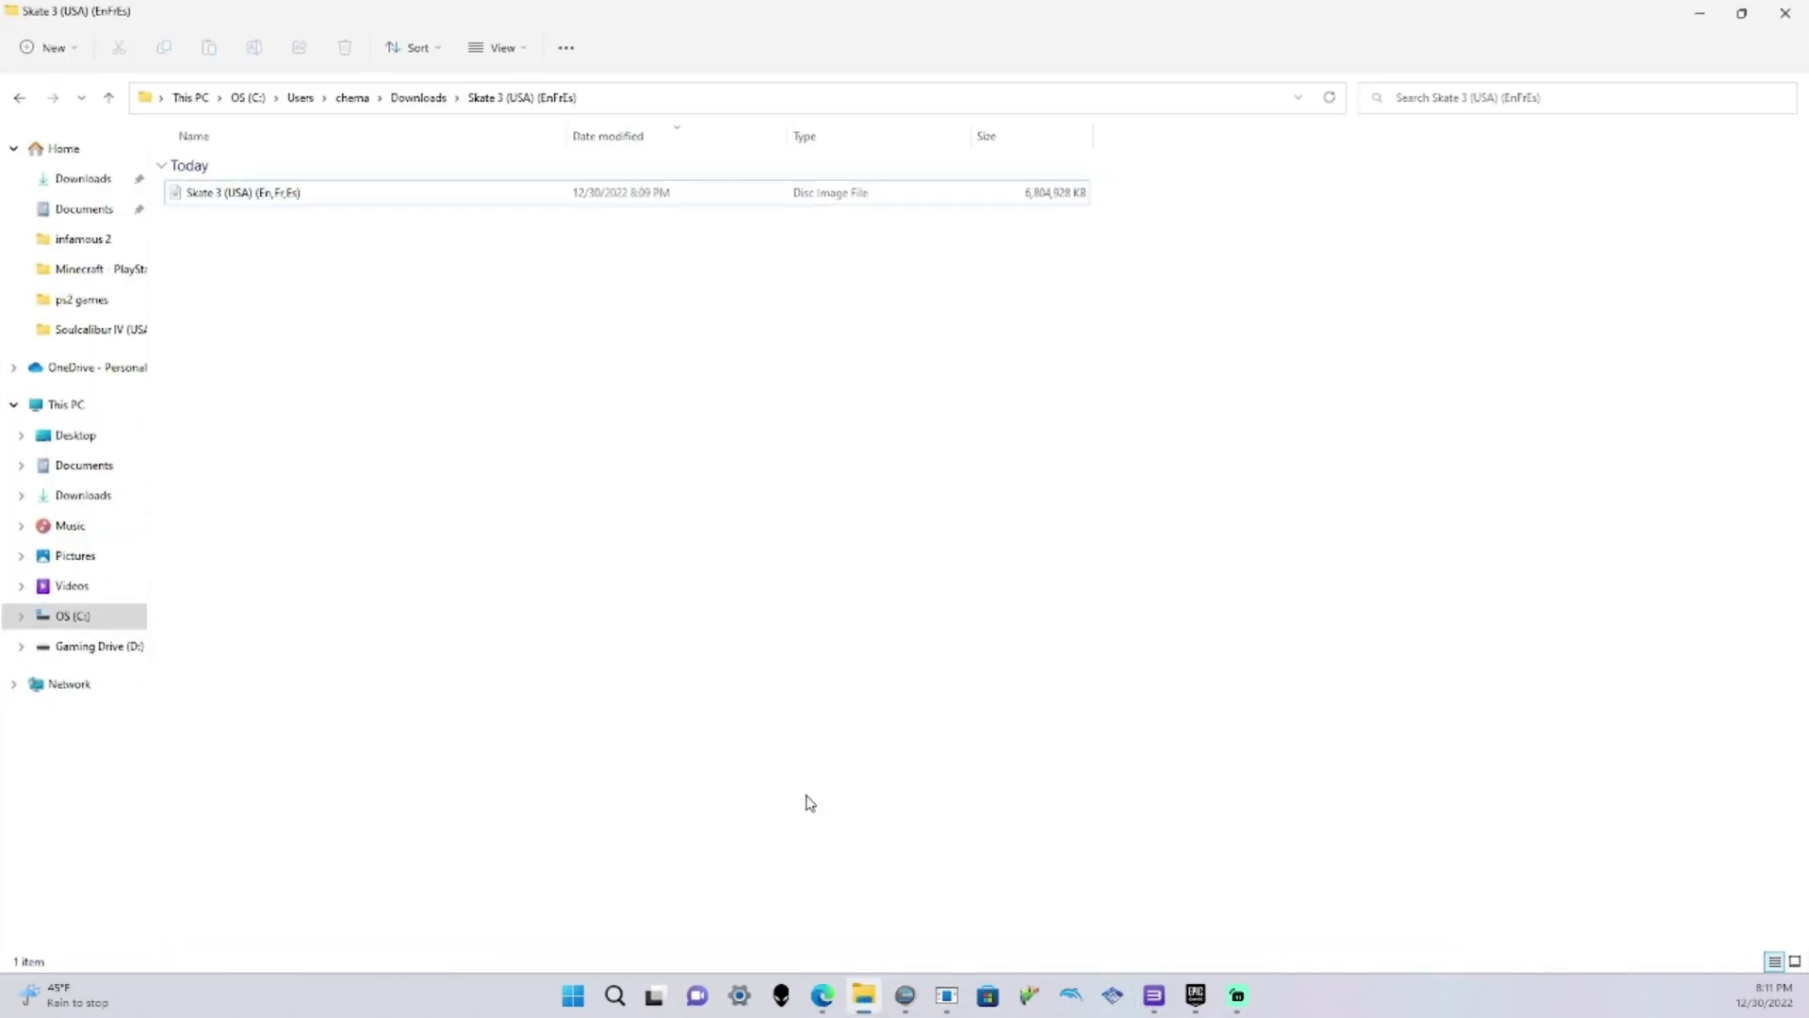
{"action": "left_click", "coordinate": [238, 193]}
{"action": "right_click", "coordinate": [238, 196]}
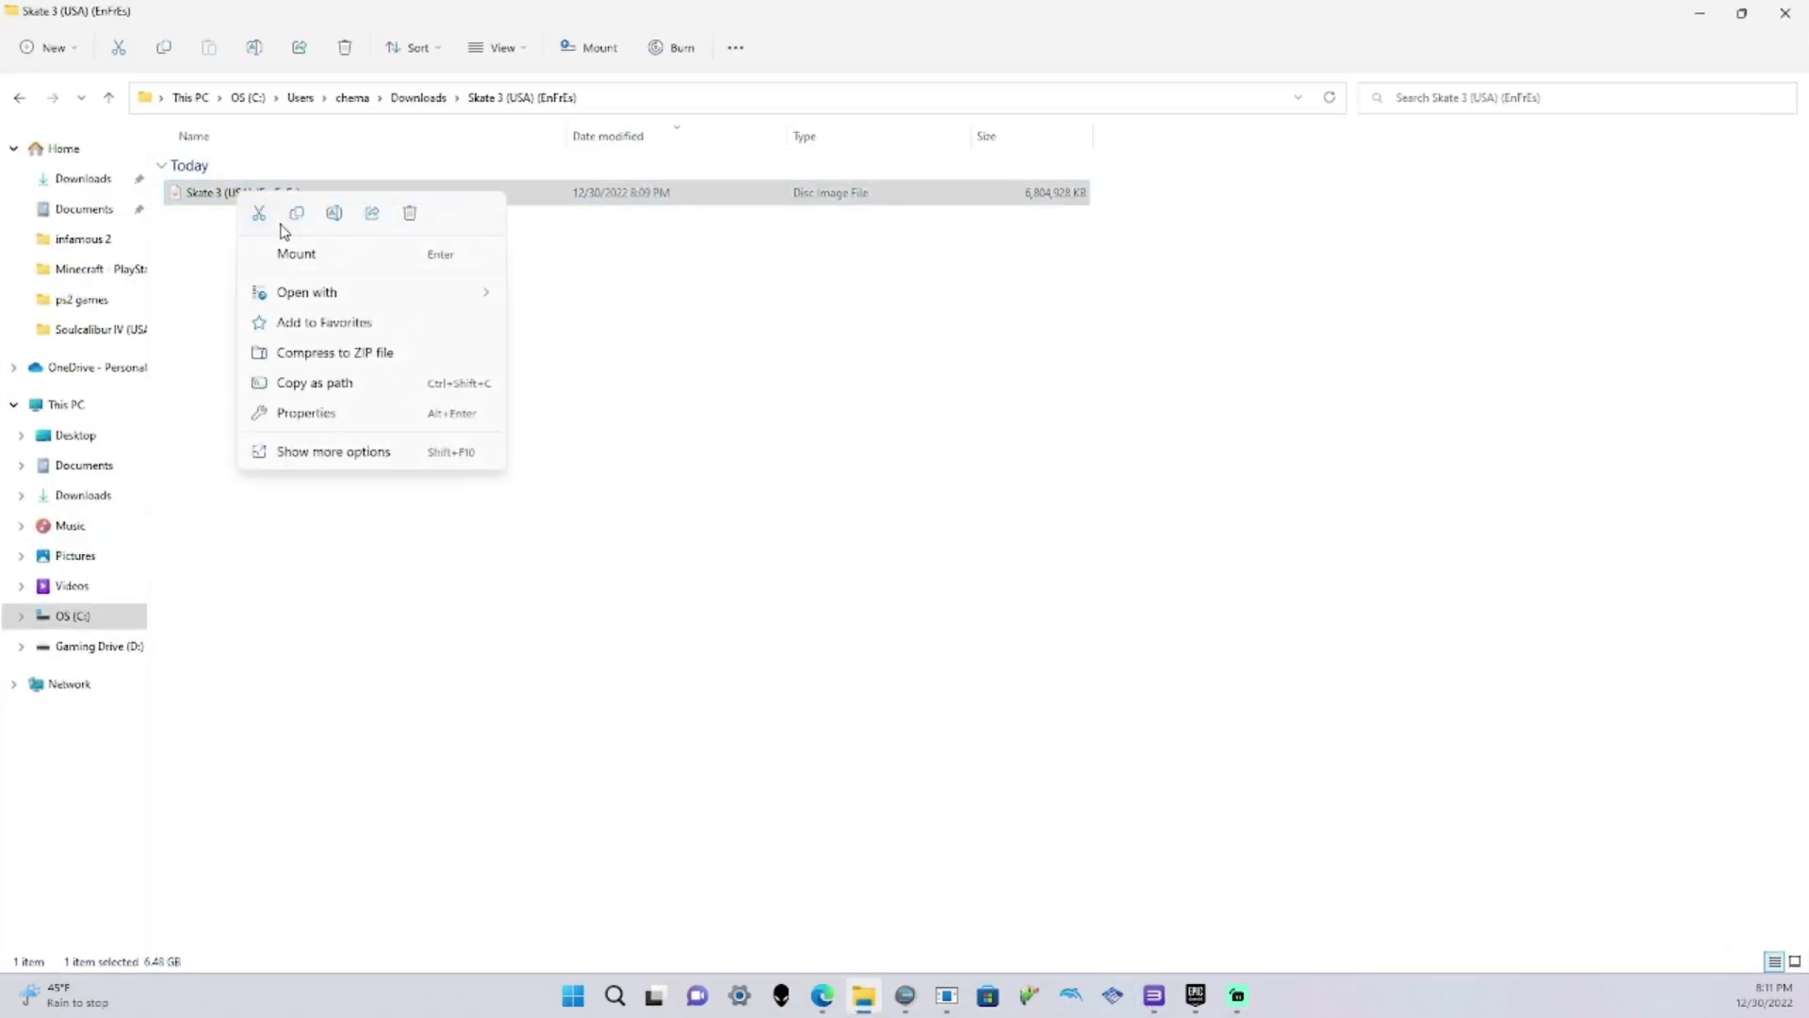
{"action": "left_click", "coordinate": [363, 452]}
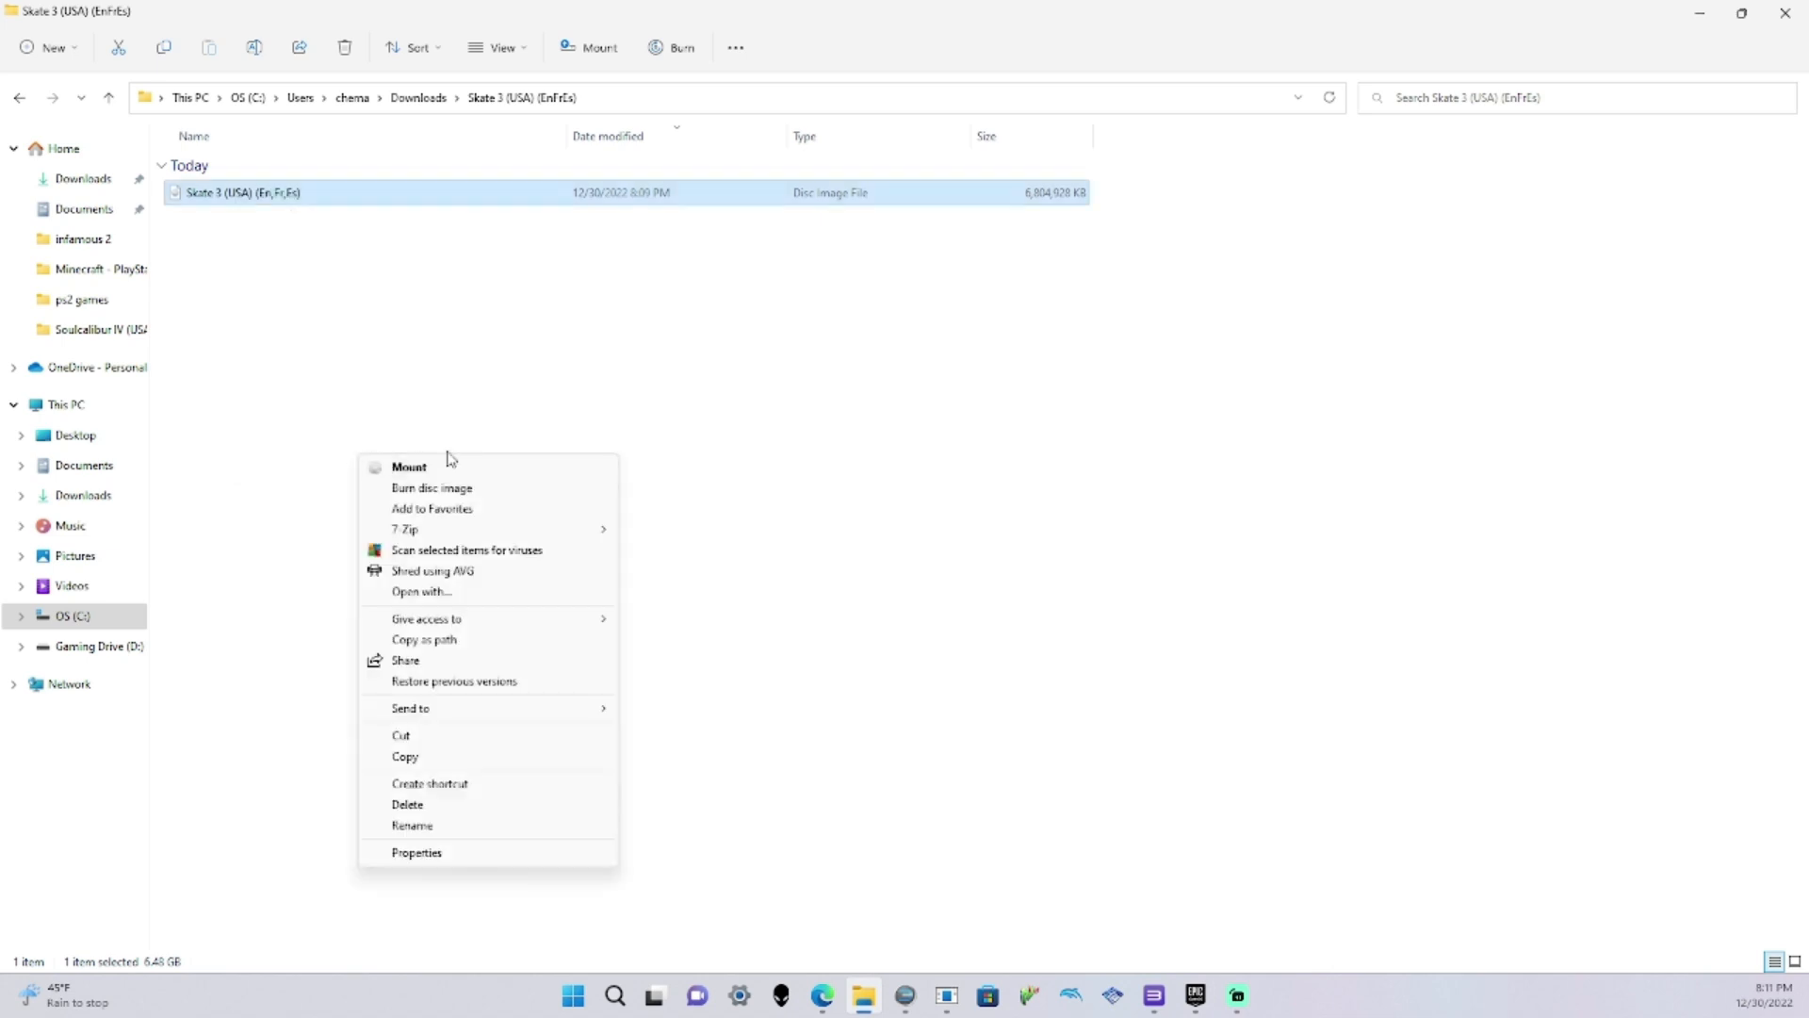
{"action": "mouse_move", "coordinate": [528, 530]}
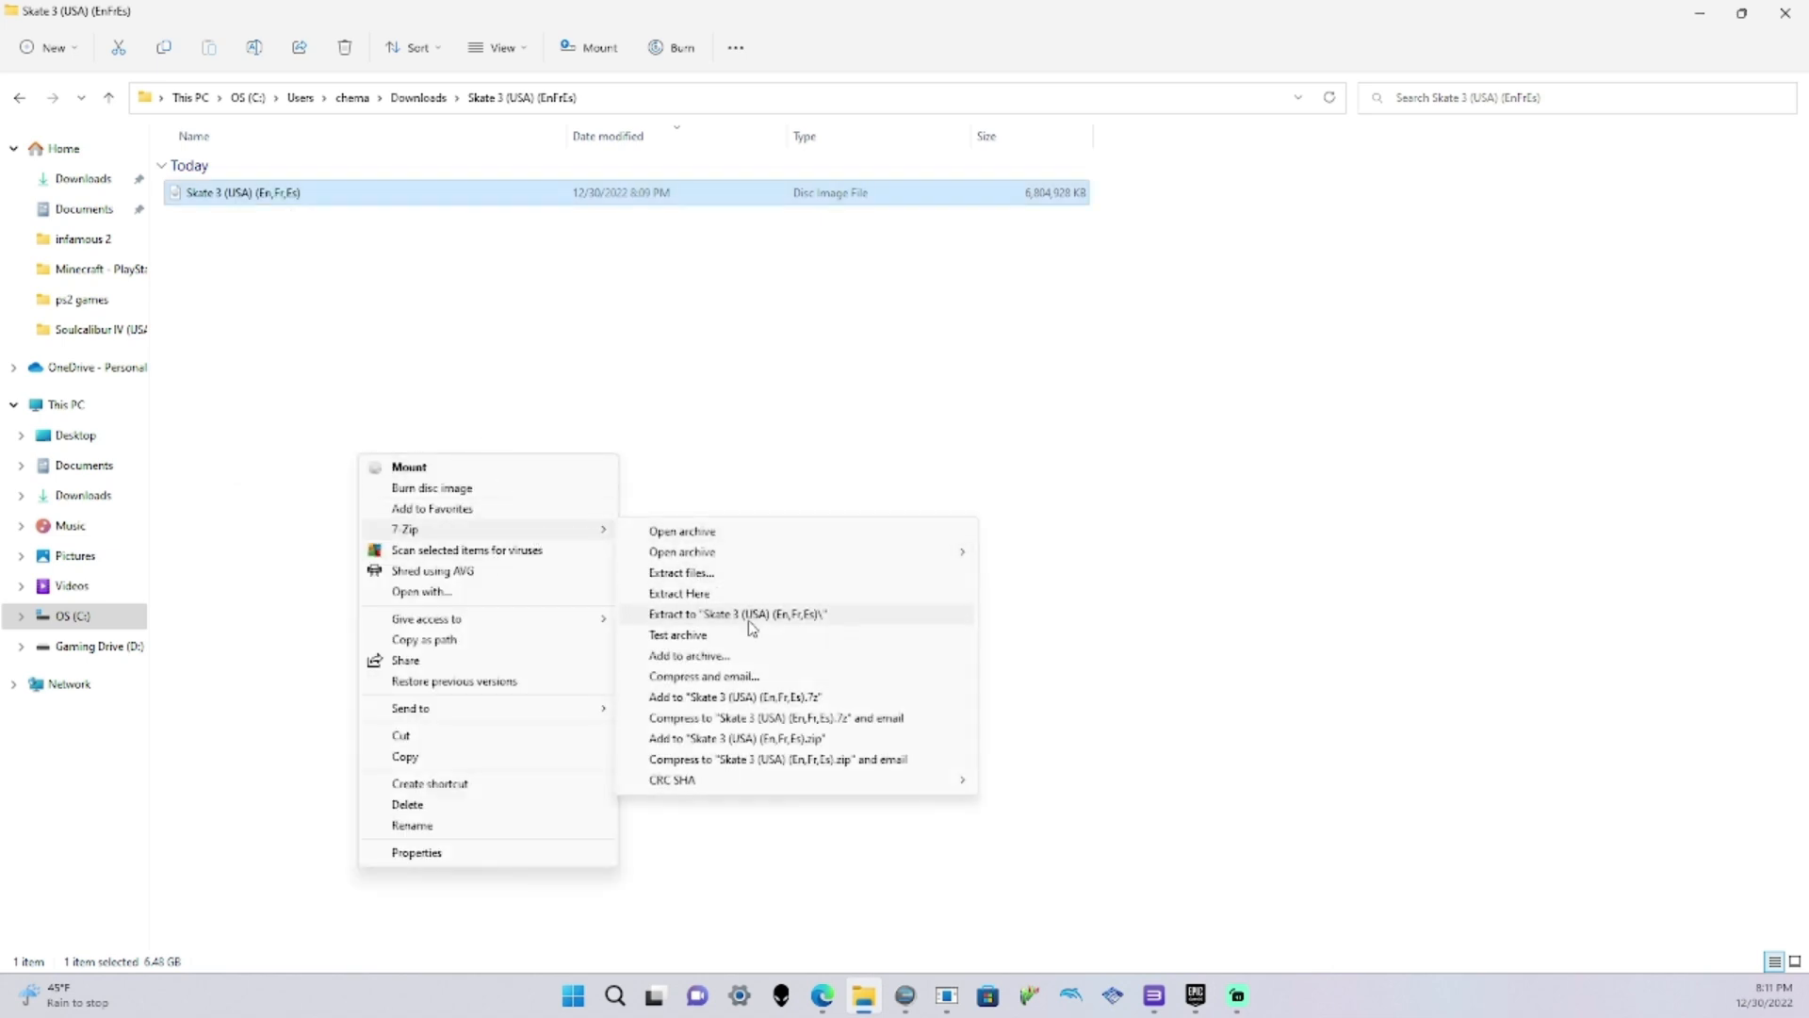
{"action": "left_click", "coordinate": [719, 609]}
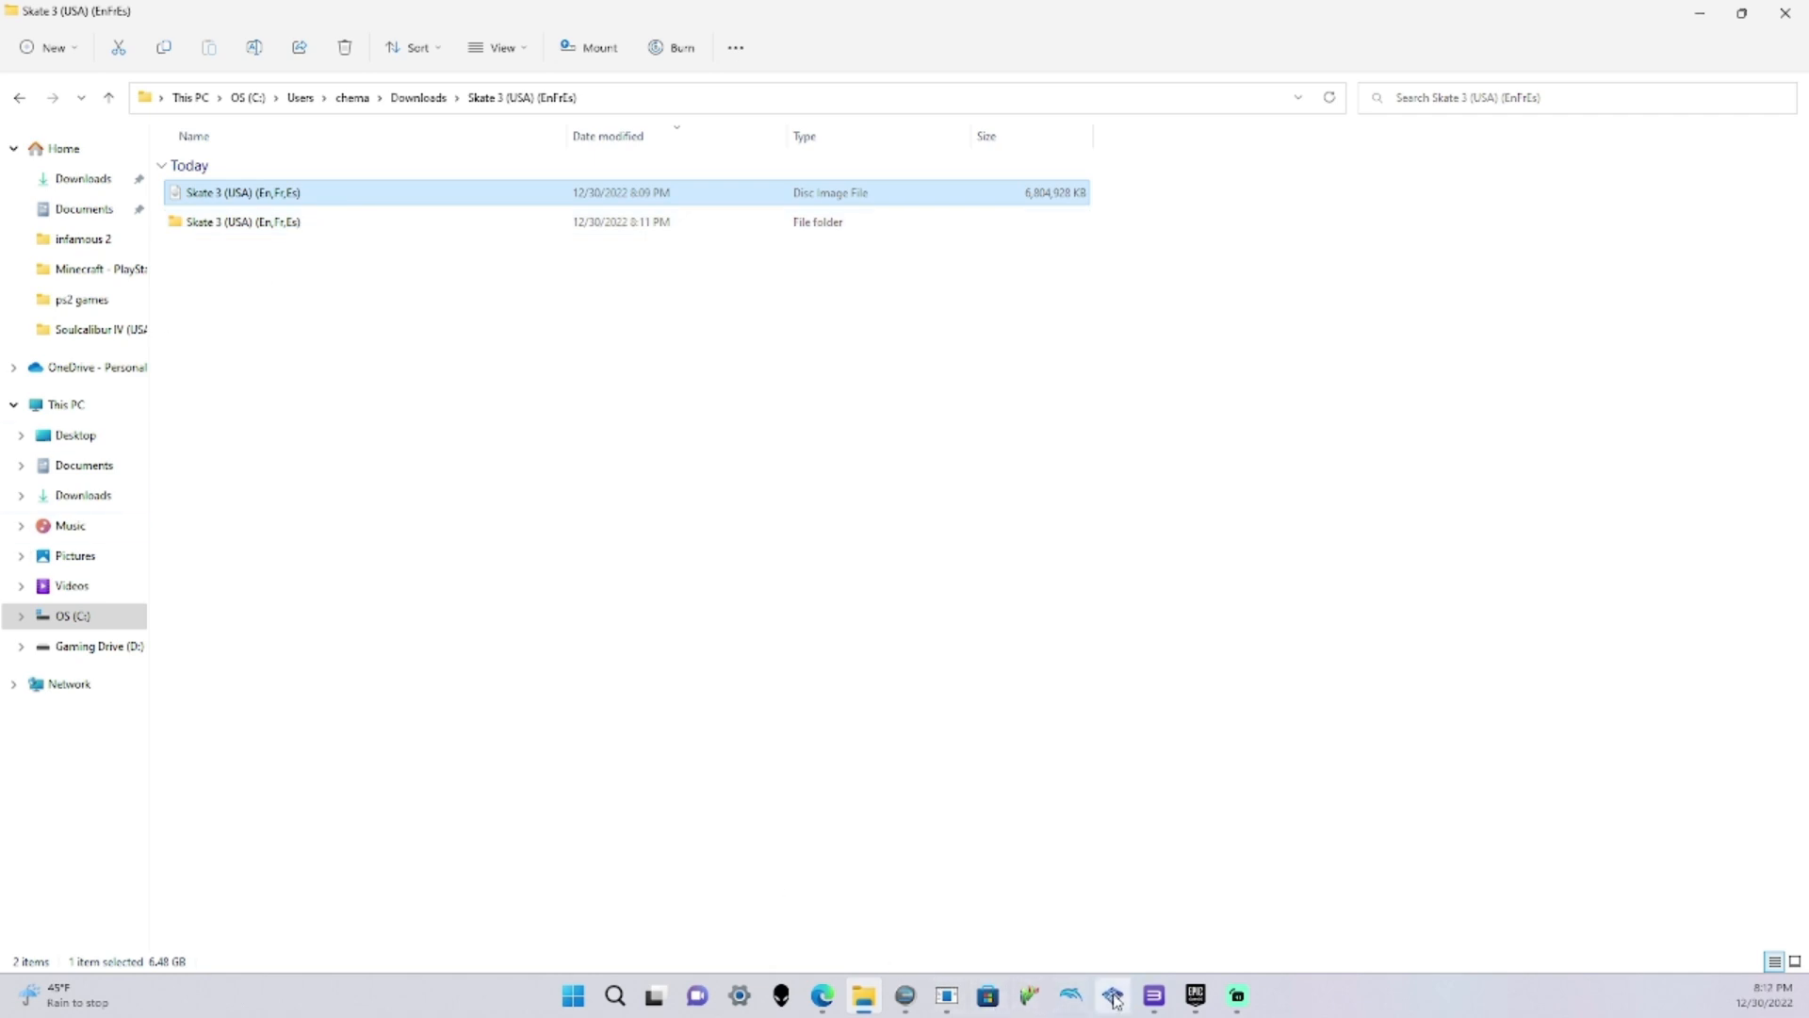
Switch to RPCS3, shrink its window beside the file list, and add the extracted Skate 3 (USA) (En,Fr,Es) folder to the game list
{"action": "left_click", "coordinate": [1156, 999]}
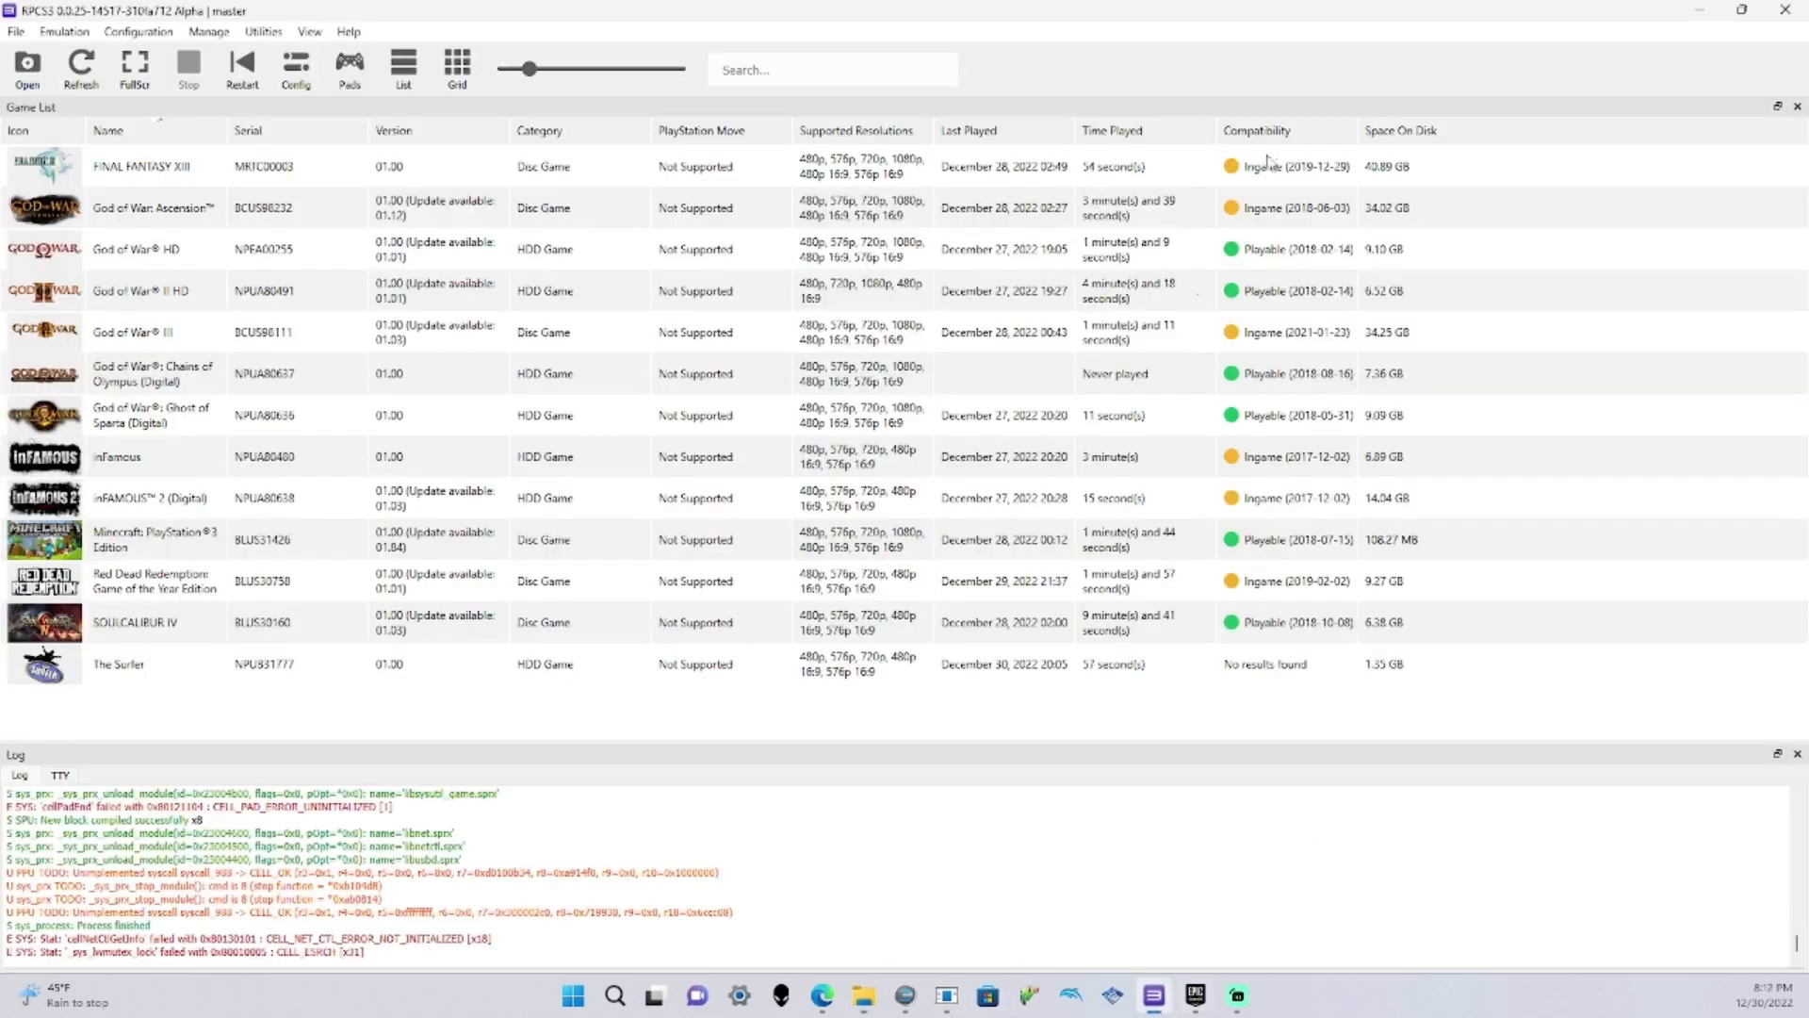
{"action": "left_click", "coordinate": [1742, 13]}
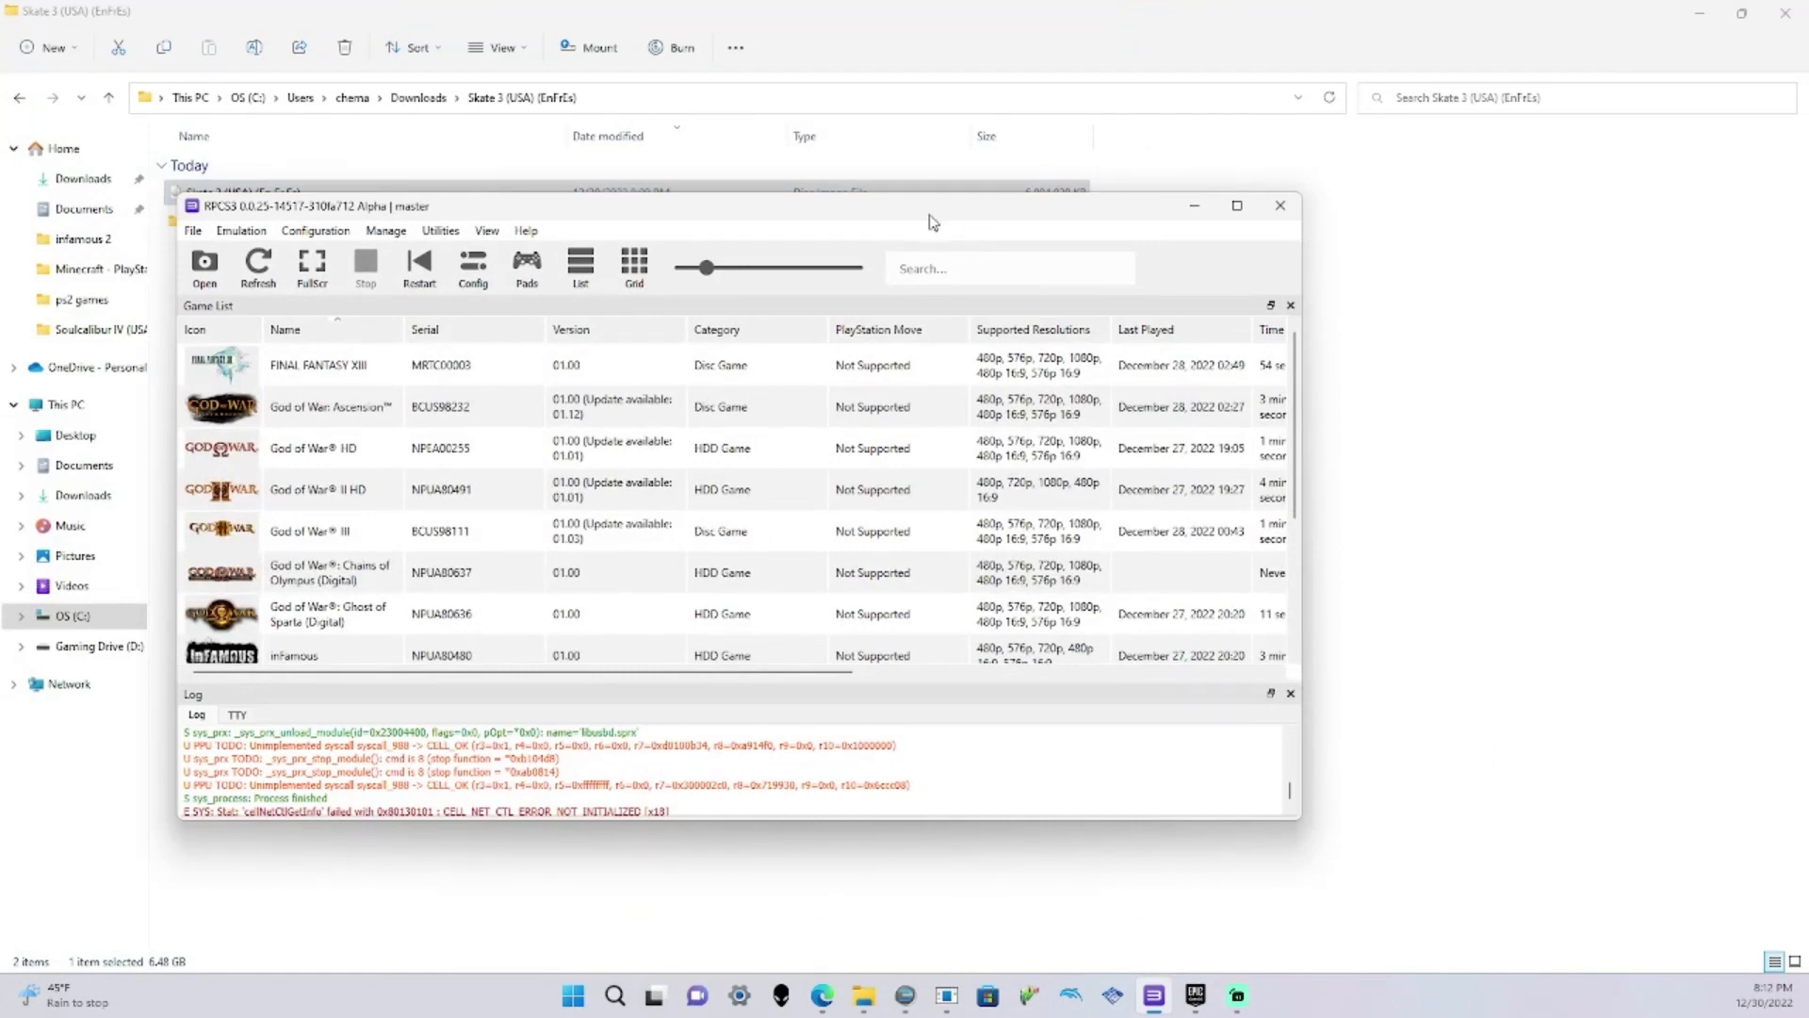
{"action": "left_click_drag", "start_coordinate": [923, 190], "coordinate": [1307, 97]}
{"action": "left_click_drag", "start_coordinate": [261, 224], "coordinate": [953, 389]}
Try to boot Skate 3 from the RPCS3 game list and dismiss the resulting dialog
{"action": "scroll", "coordinate": [858, 401], "scroll_direction": "down", "scroll_amount": 3}
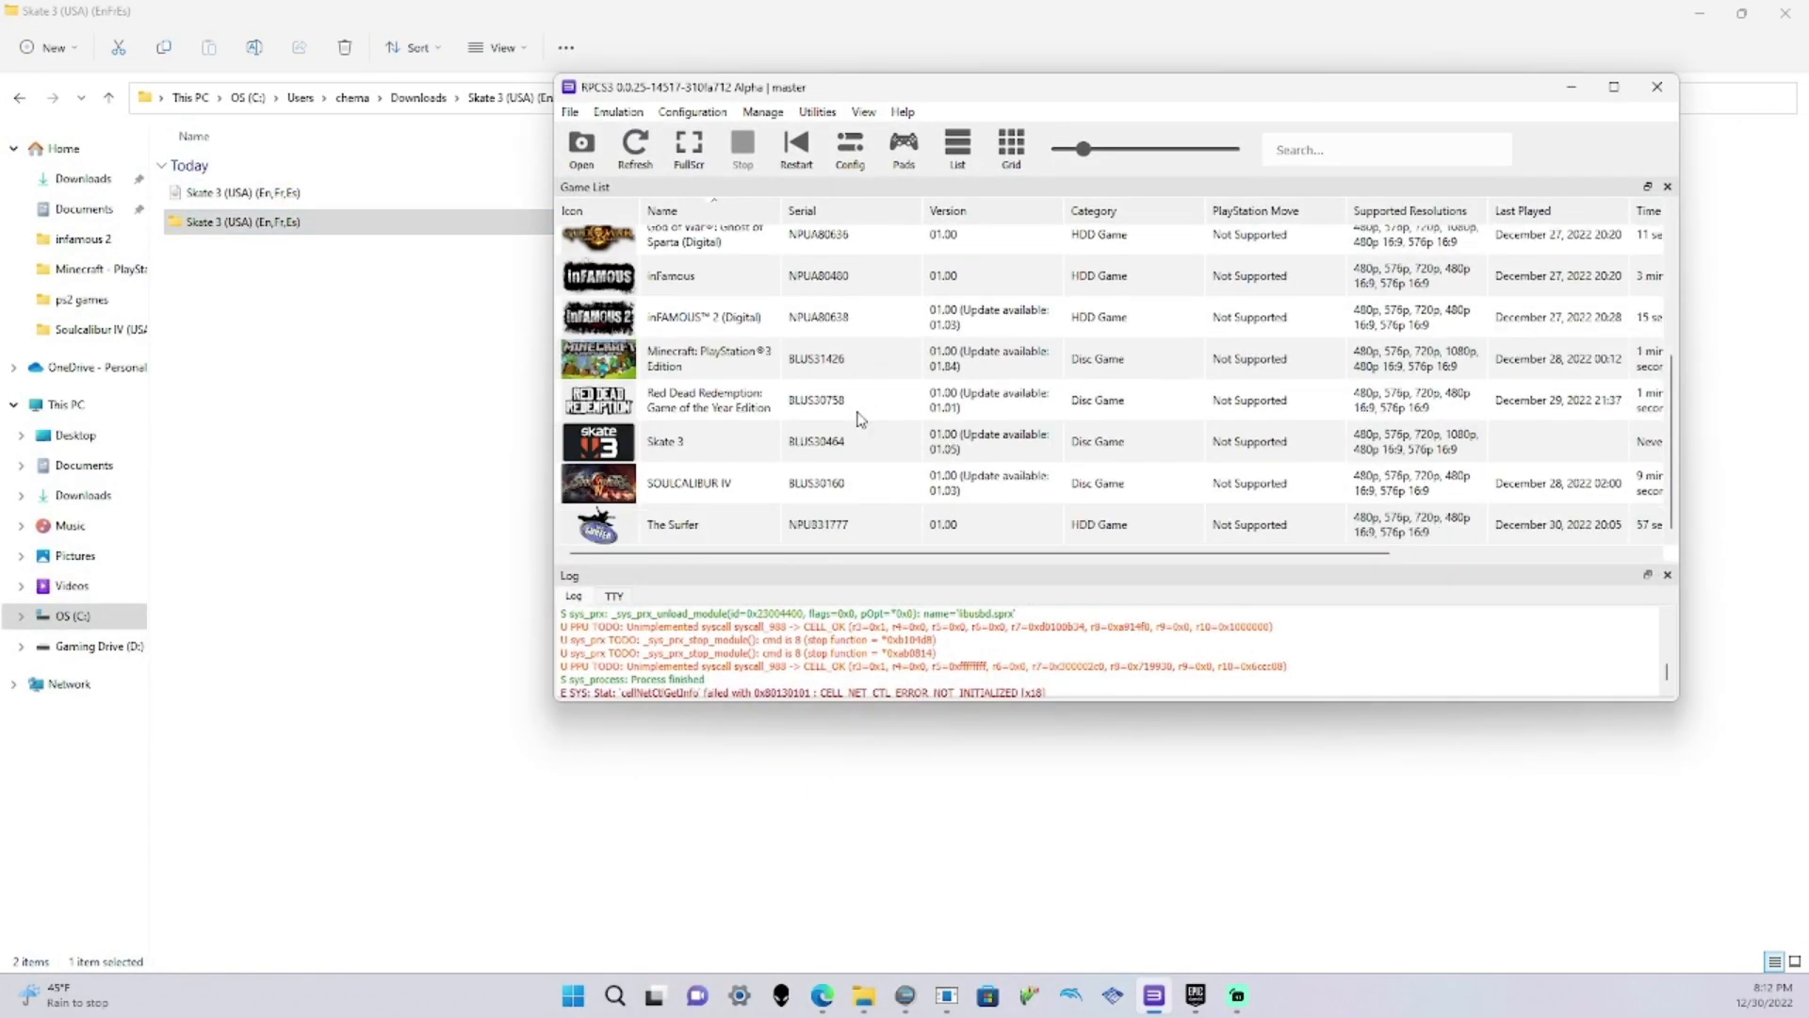
{"action": "double_click", "coordinate": [825, 456]}
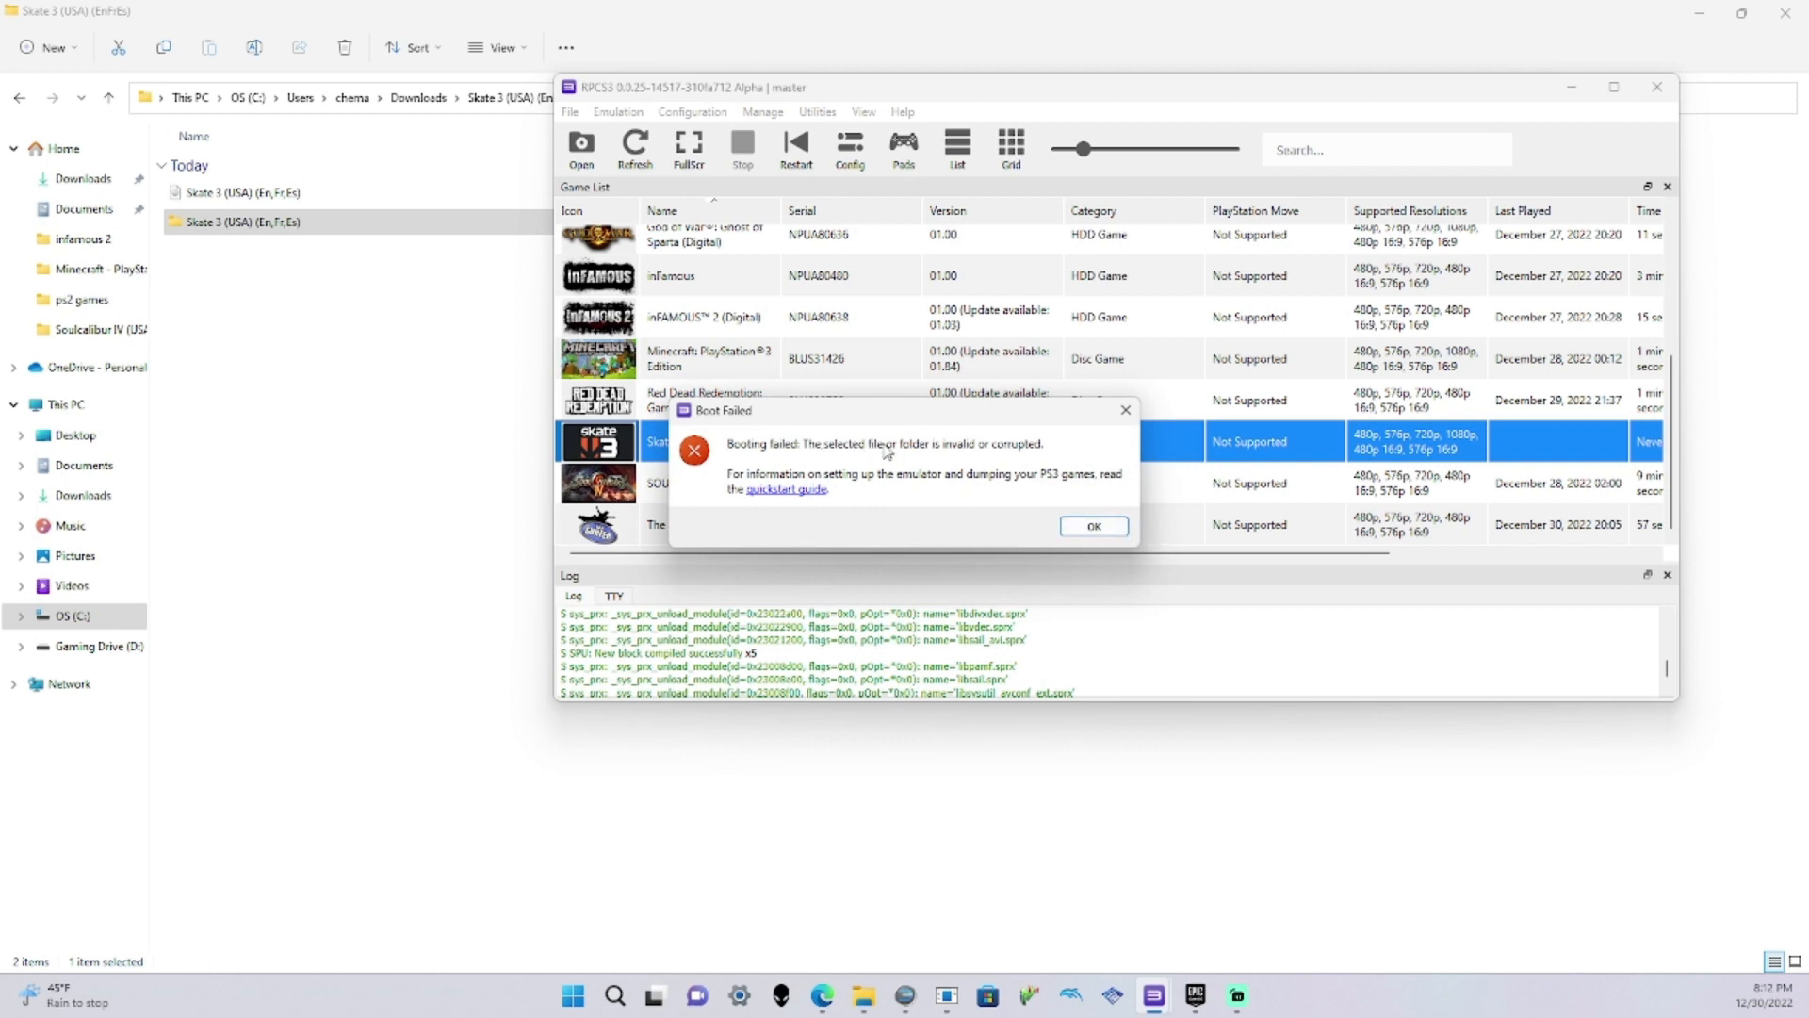
{"action": "left_click", "coordinate": [1094, 527]}
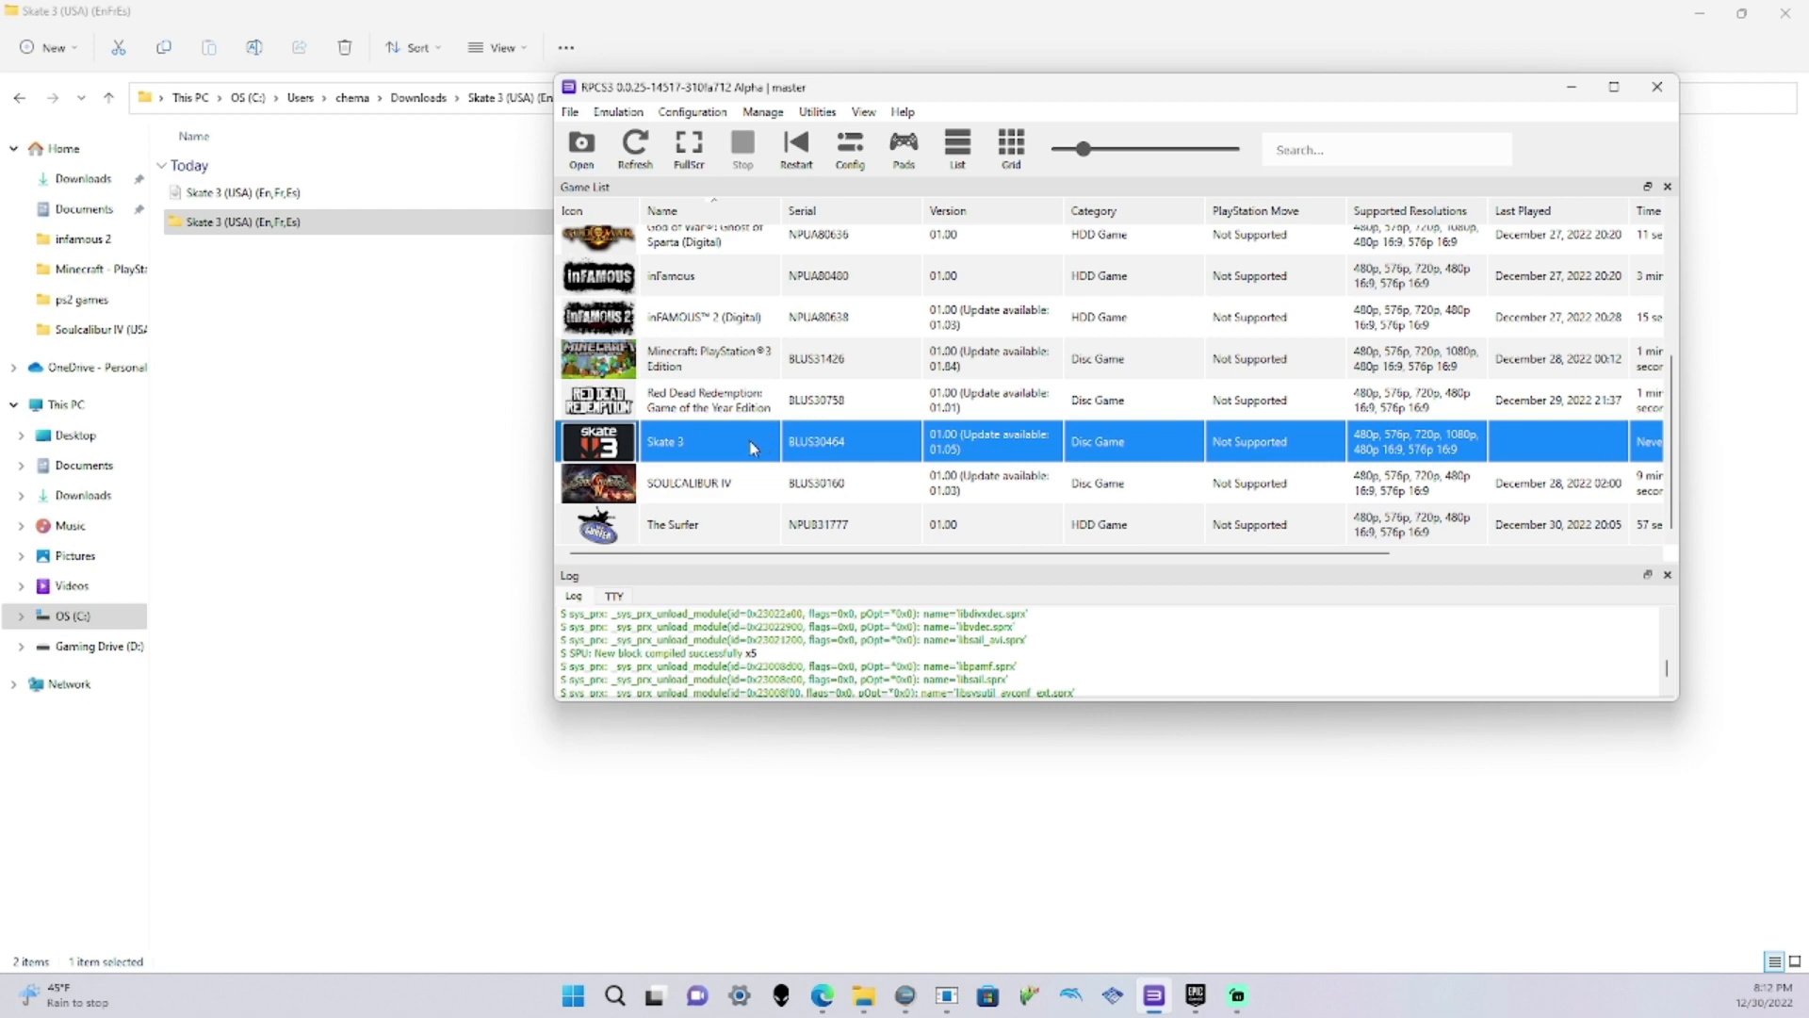
Switch to the browser, shrink its window beside RPCS3, download the BLUS30464 Skate 3 IRD file from the PS3 ird database, and close the browser
{"action": "left_click", "coordinate": [823, 995]}
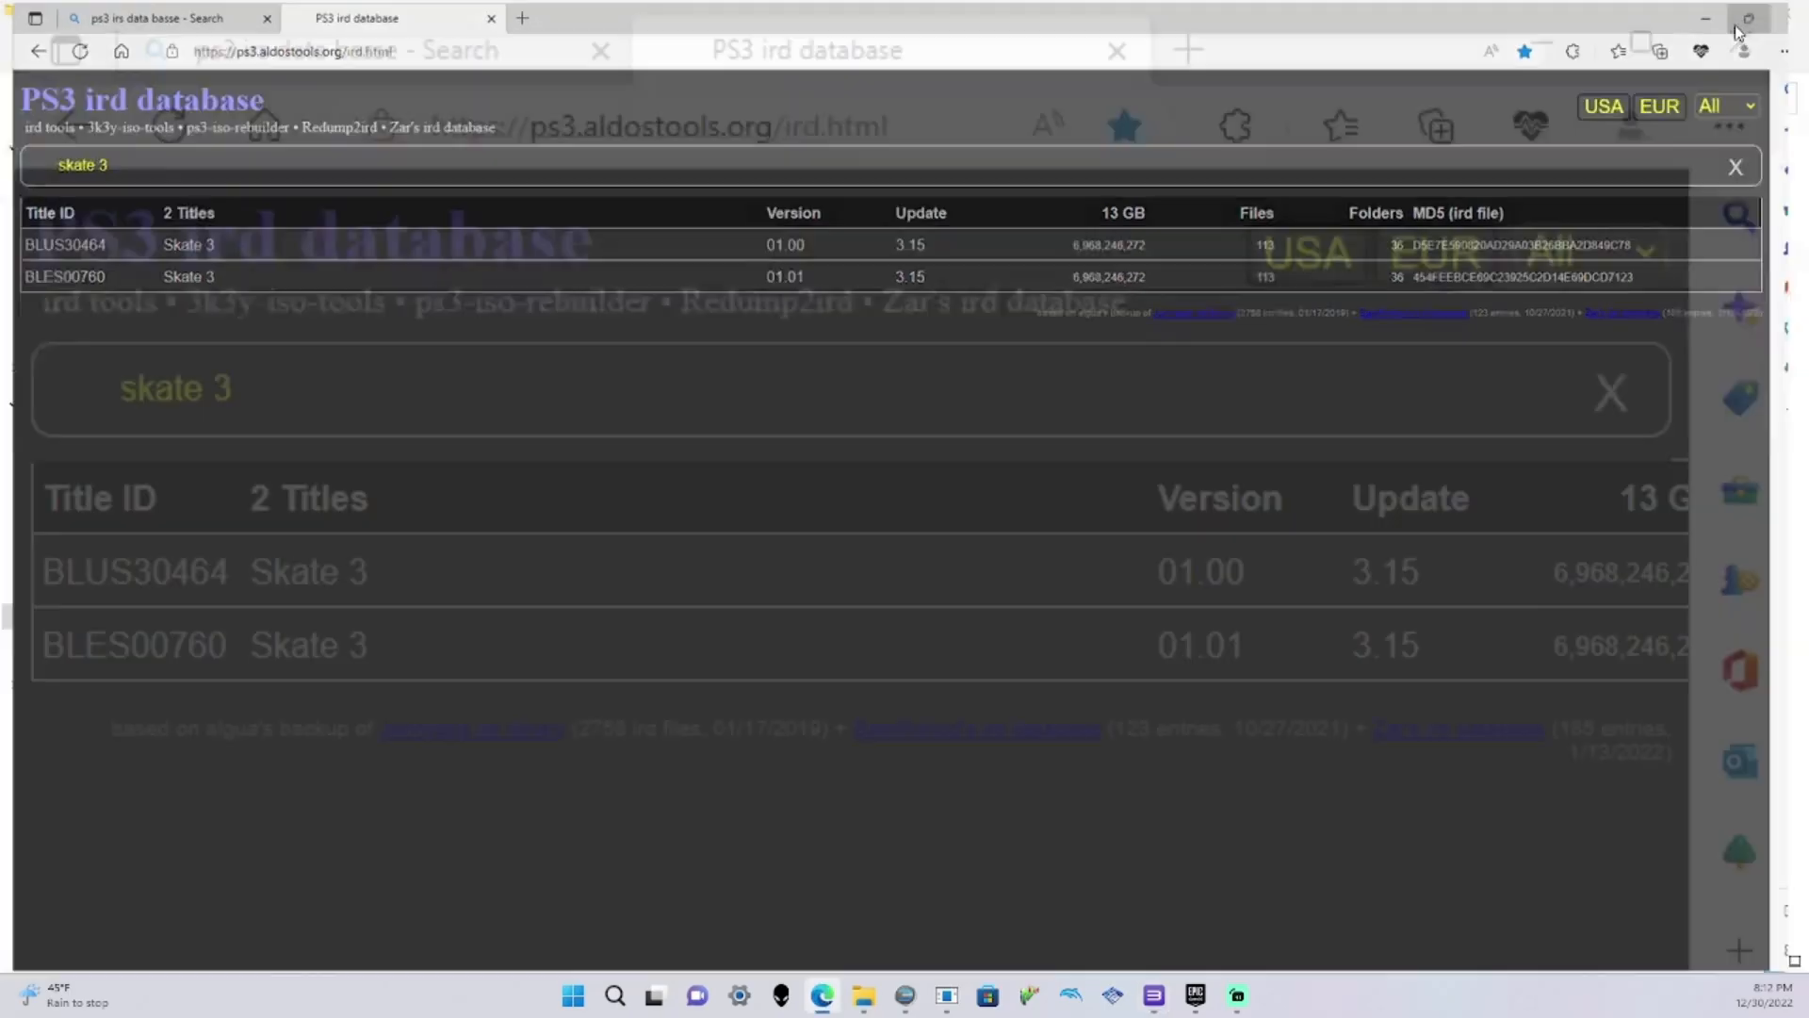
{"action": "left_click", "coordinate": [1738, 31]}
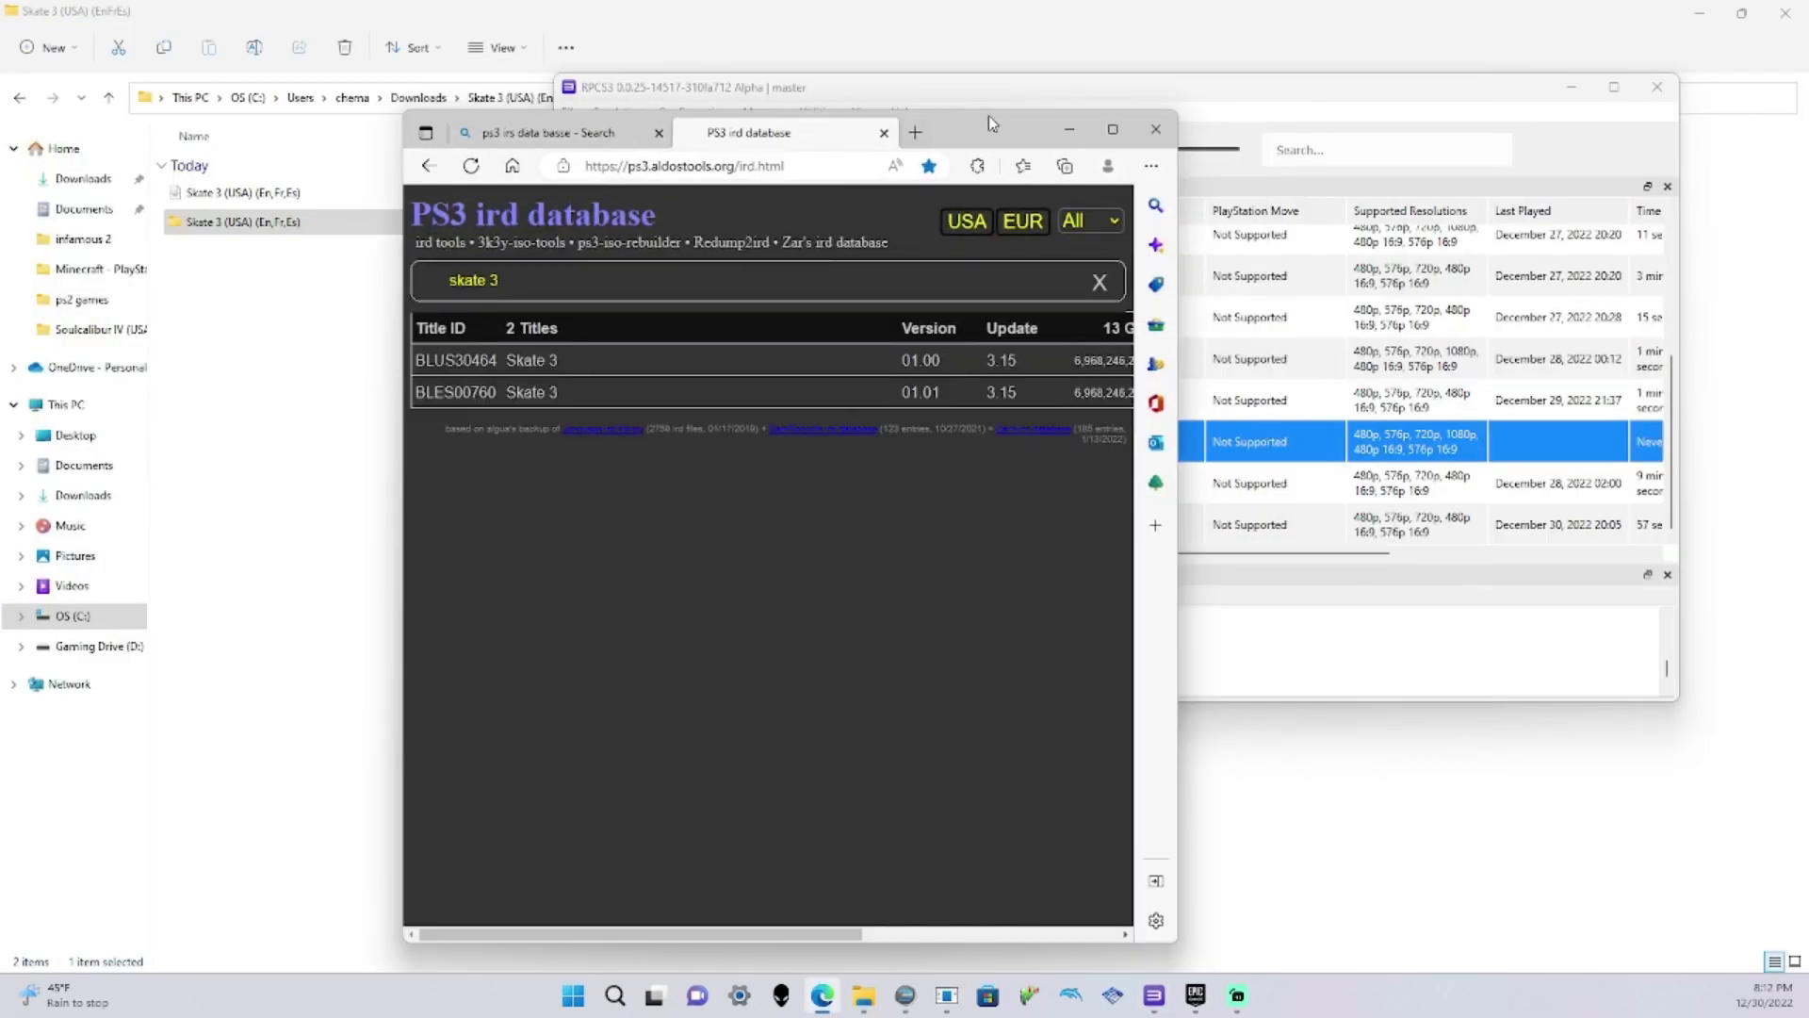
{"action": "left_click_drag", "start_coordinate": [988, 115], "coordinate": [1535, 73]}
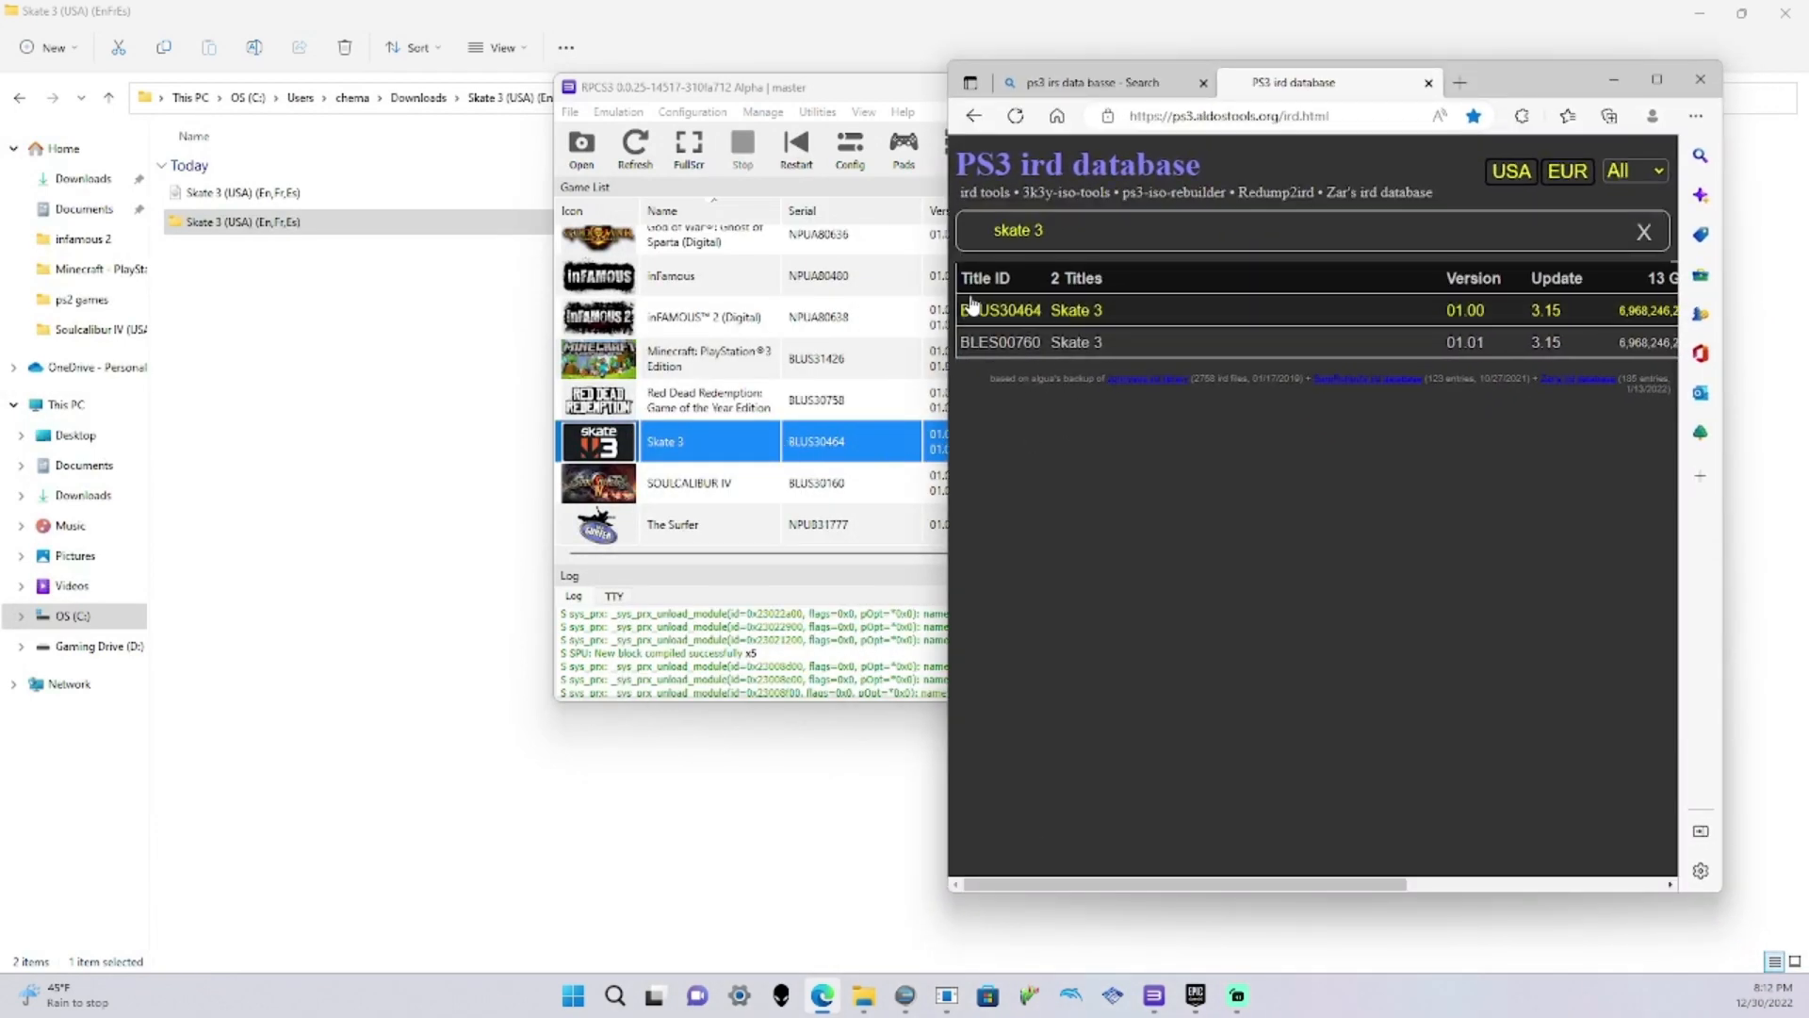
{"action": "left_click", "coordinate": [1028, 320]}
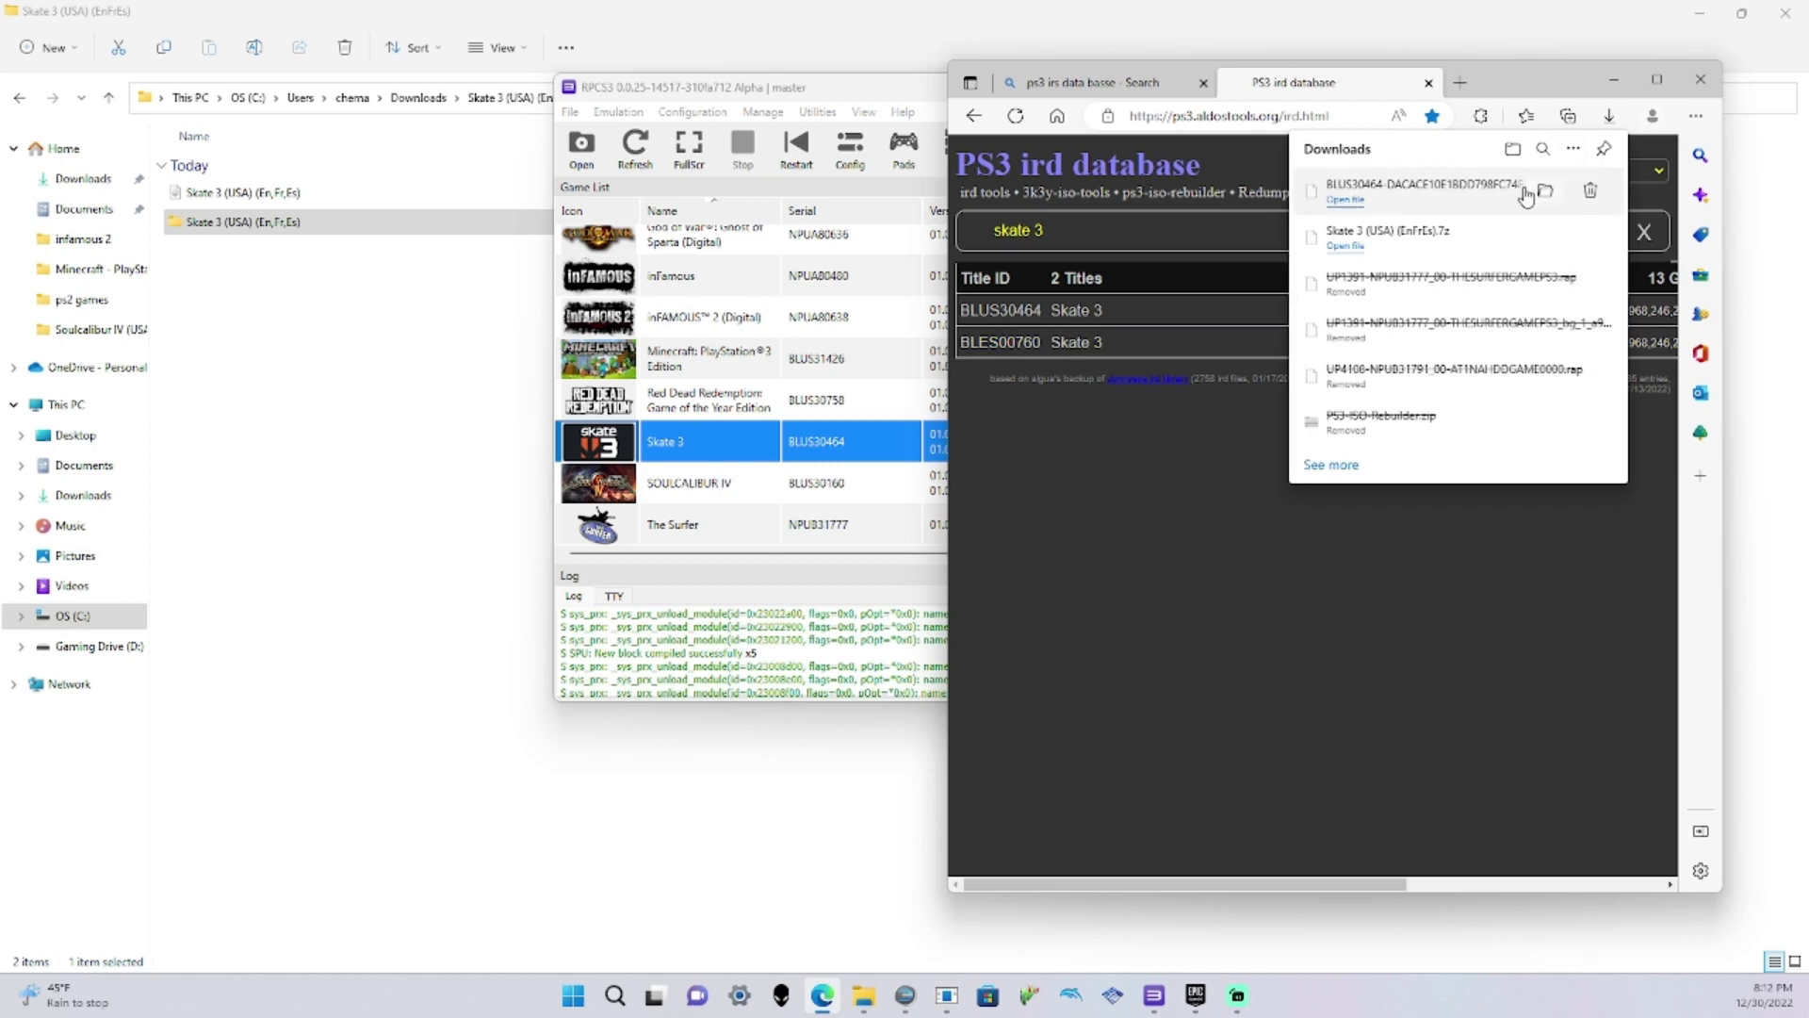
{"action": "left_click", "coordinate": [1701, 79]}
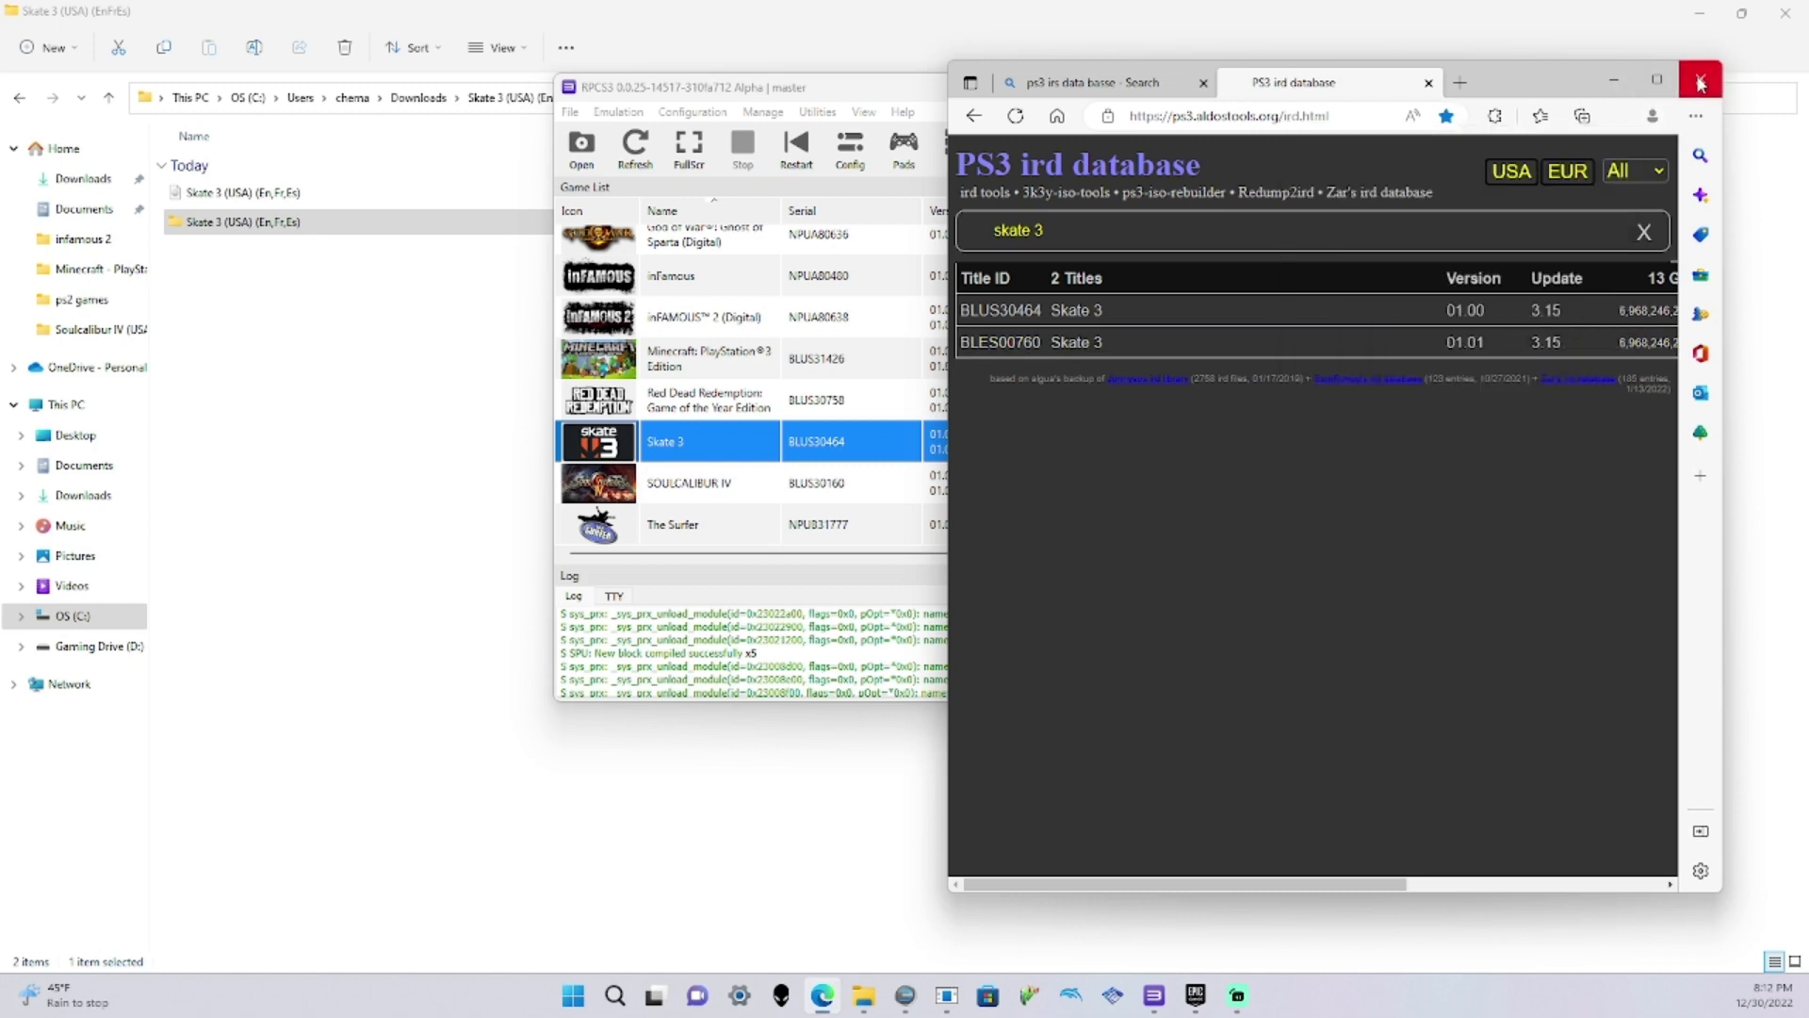
Return to the file list and delete the extracted Skate 3 (USA) (En,Fr,Es) folder, keeping the disc image
{"action": "right_click", "coordinate": [677, 433]}
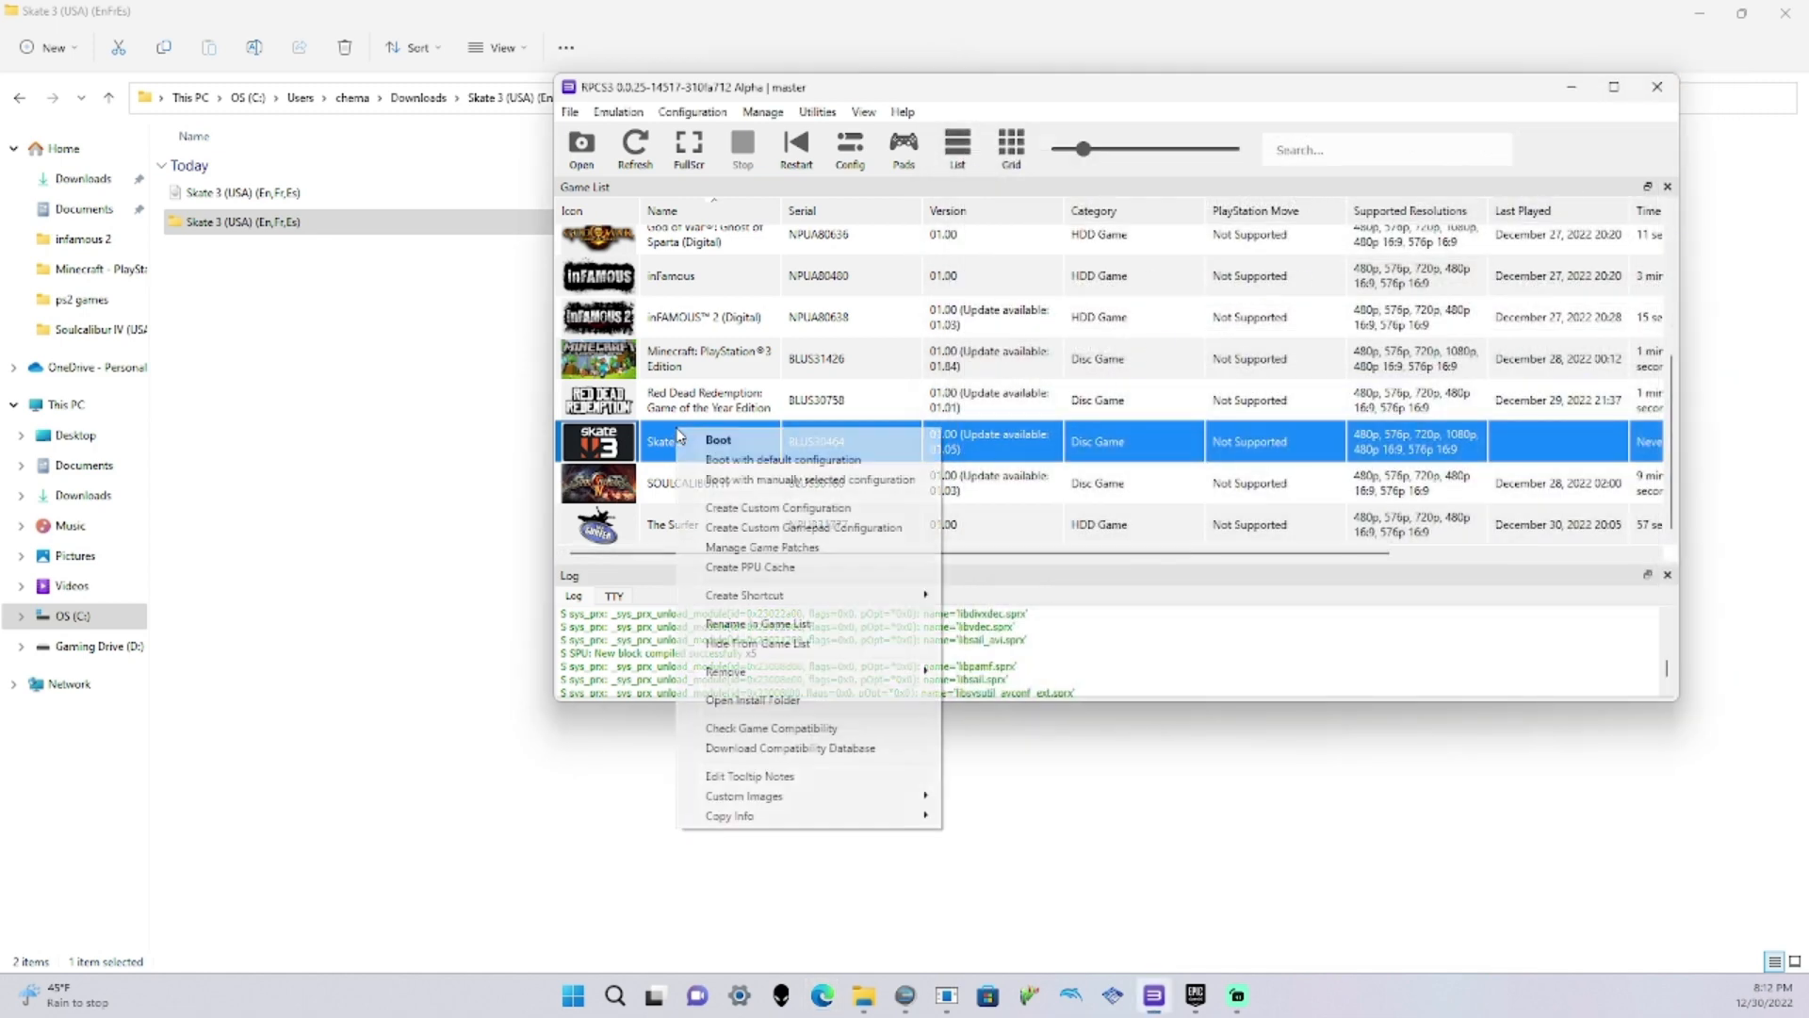
{"action": "left_click", "coordinate": [377, 487]}
{"action": "left_click", "coordinate": [296, 230]}
{"action": "right_click", "coordinate": [297, 231]}
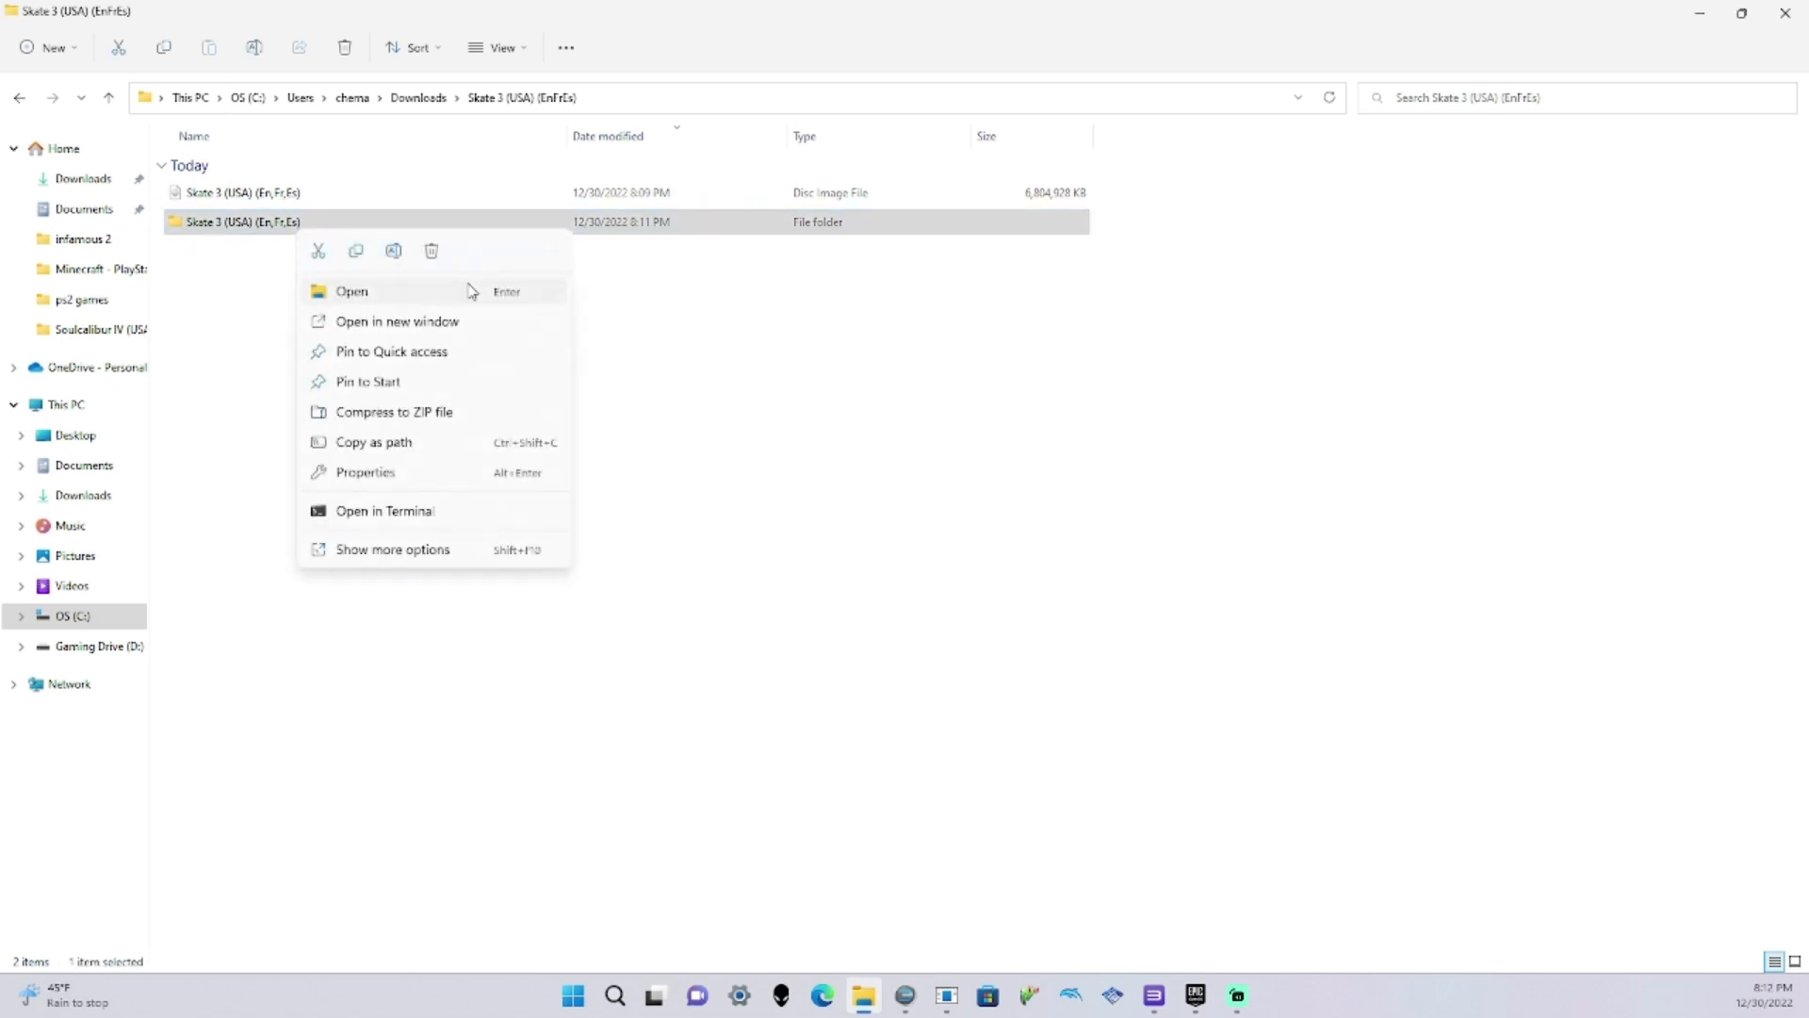
{"action": "left_click", "coordinate": [430, 253]}
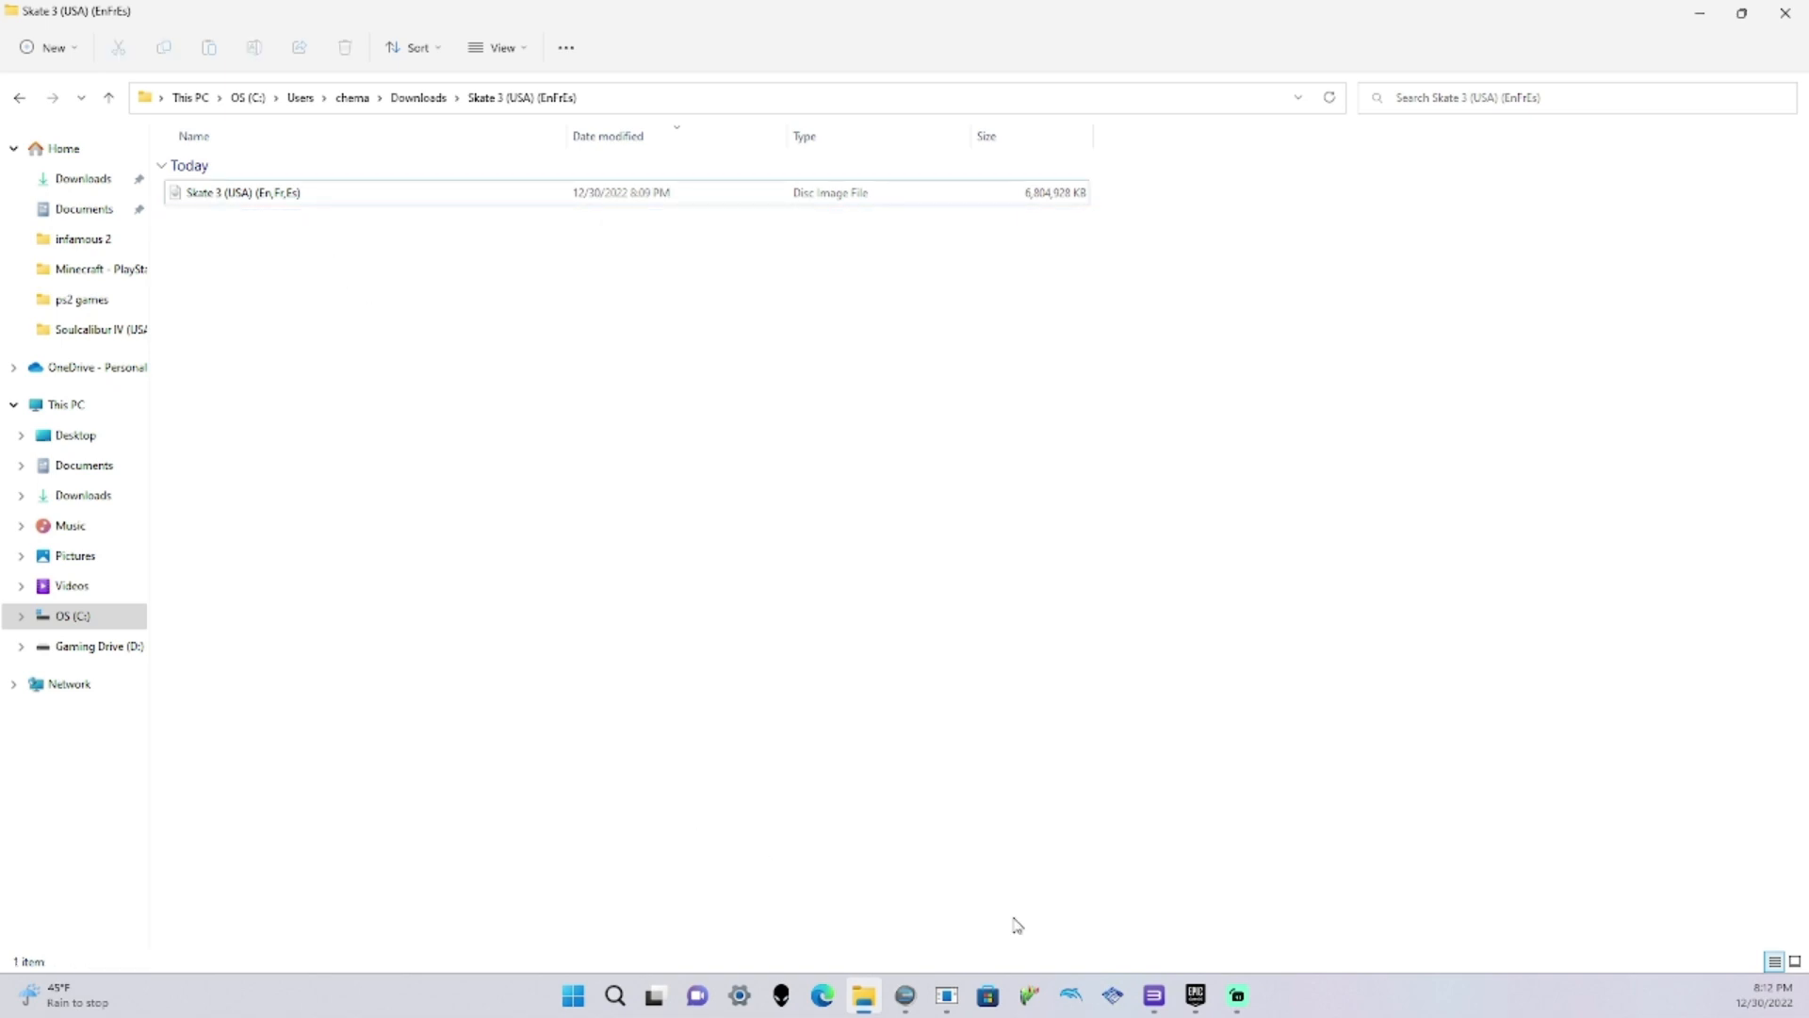
Show the IsoTools window, minimize it, and bring up PS3 ISO Patcher
{"action": "left_click", "coordinate": [902, 1008]}
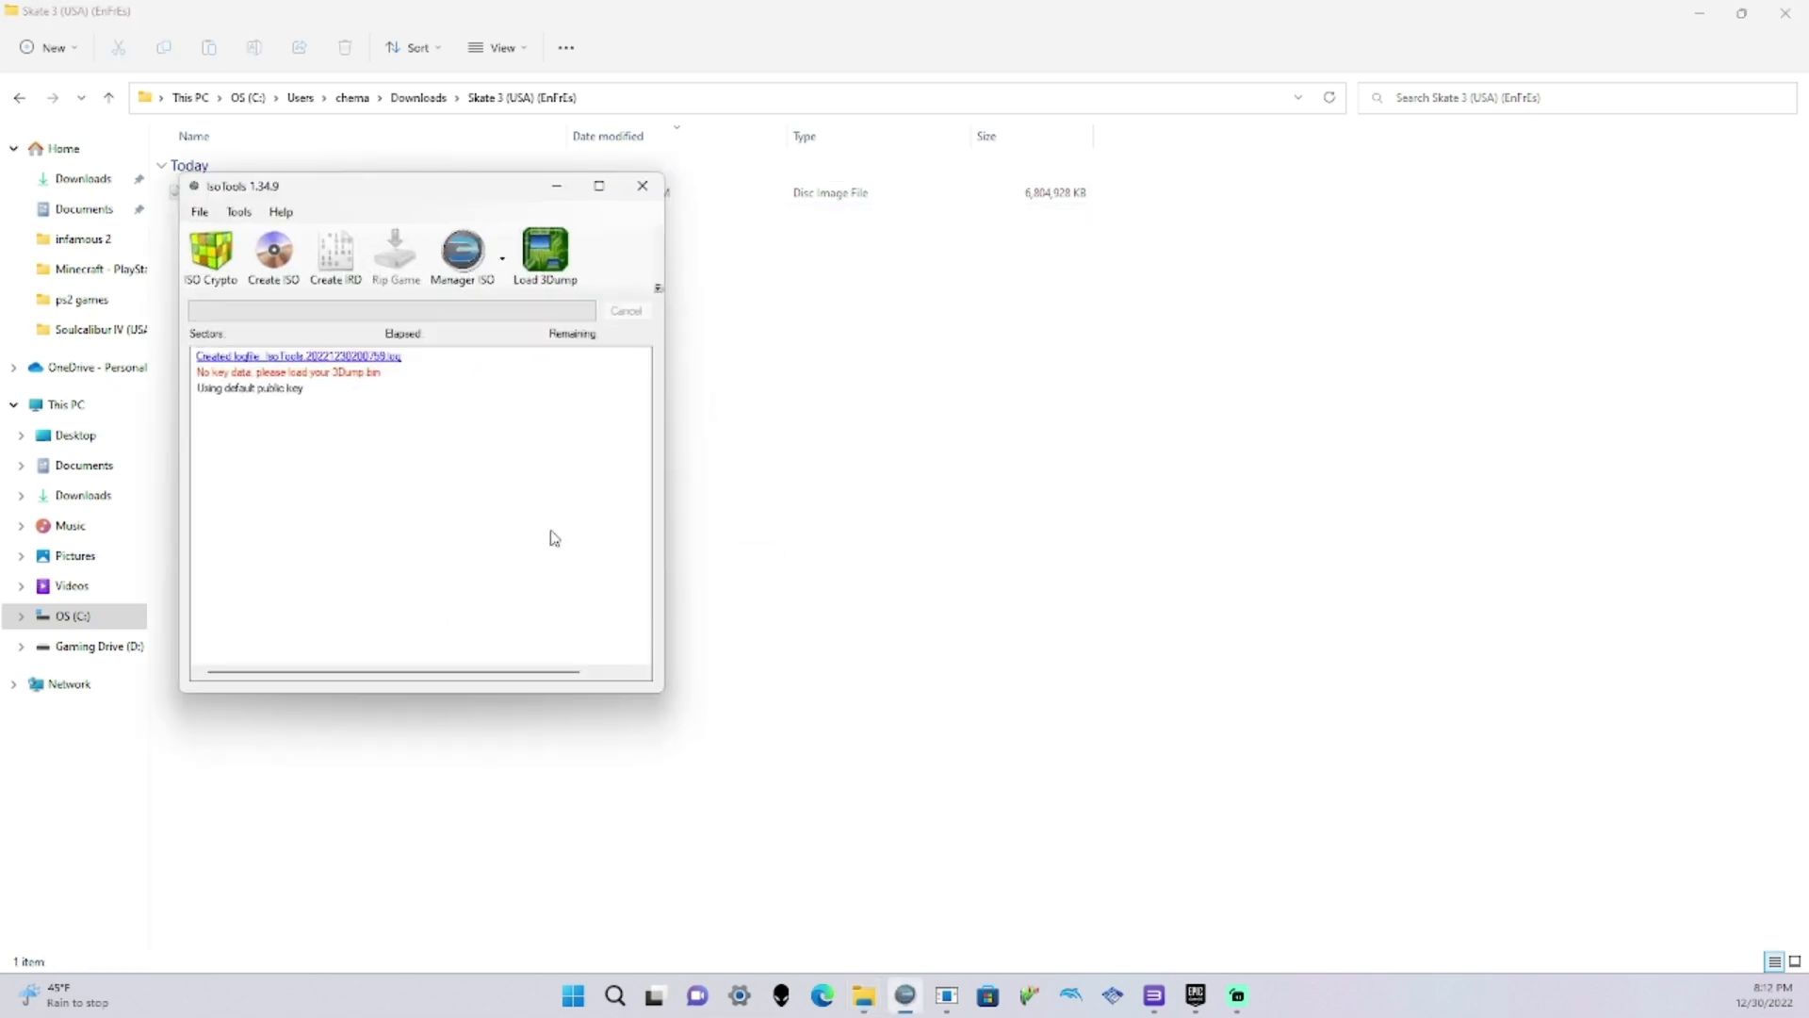
{"action": "left_click", "coordinate": [557, 188]}
{"action": "left_click", "coordinate": [947, 996]}
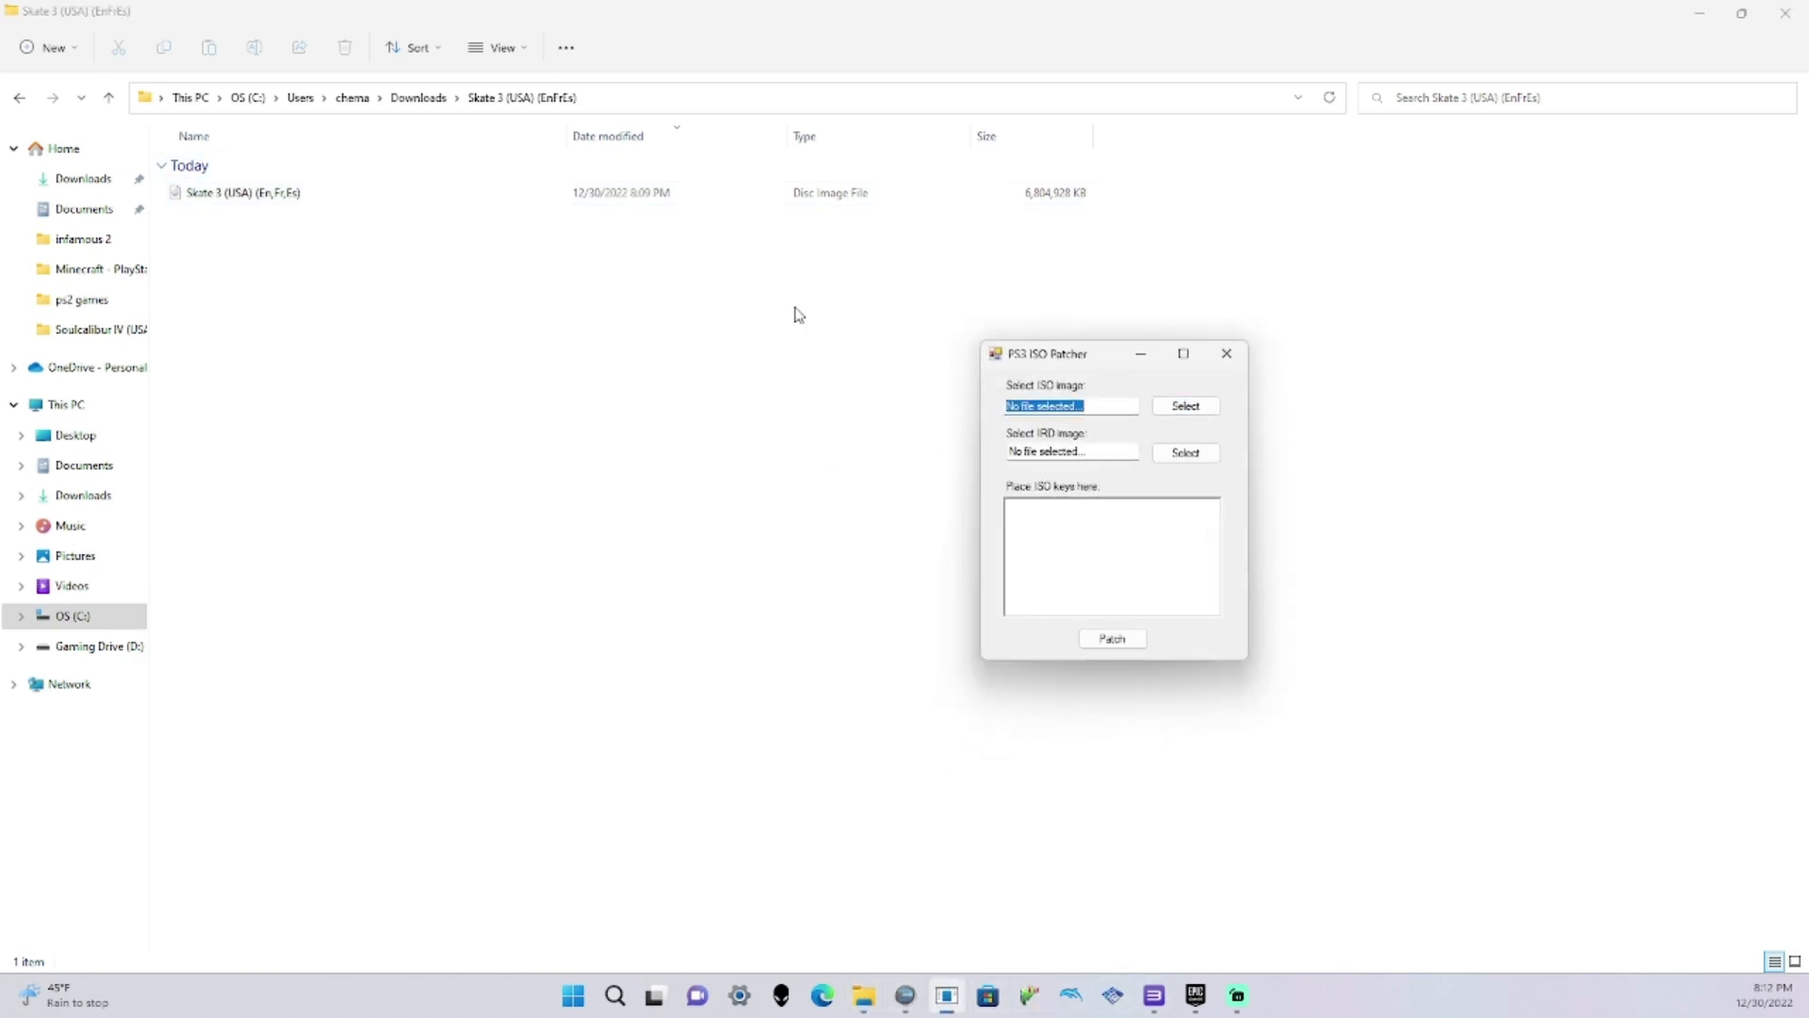
Move the downloaded BLUS30464 IRD file from Downloads into the Skate 3 (USA) (EnFrEs) folder and open that folder
{"action": "left_click", "coordinate": [83, 178]}
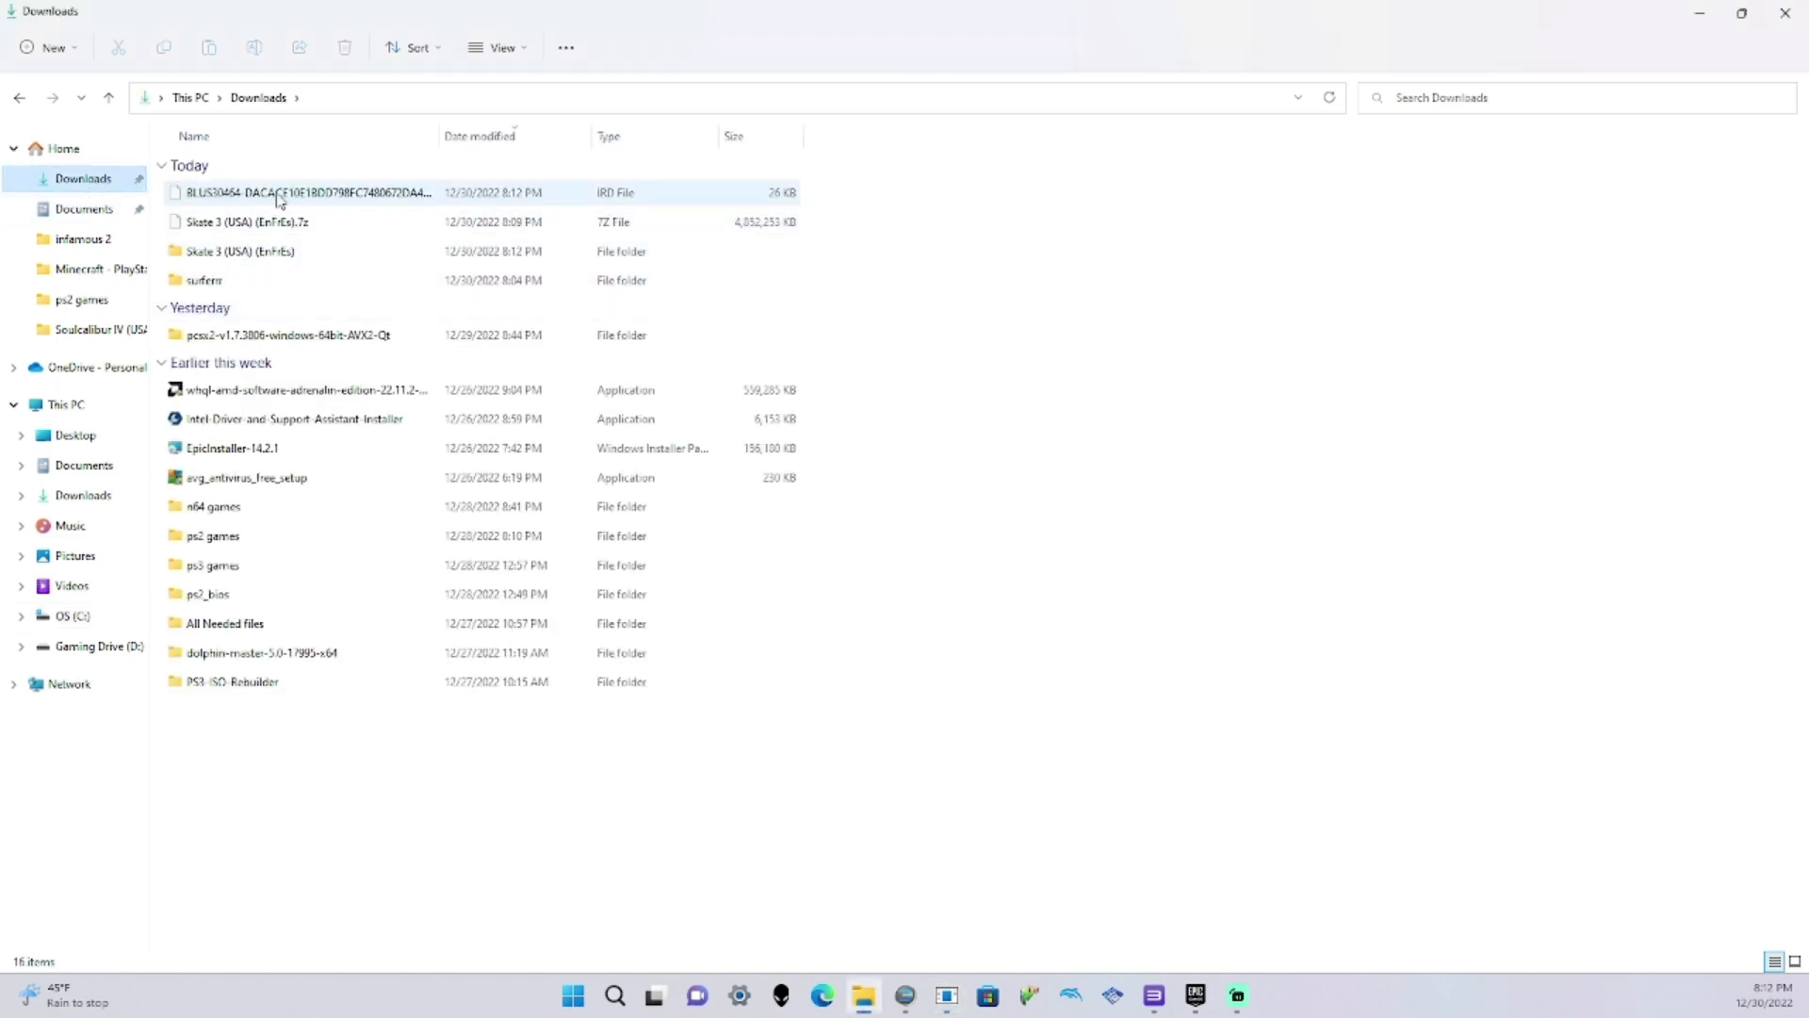
{"action": "left_click_drag", "start_coordinate": [277, 199], "coordinate": [291, 253]}
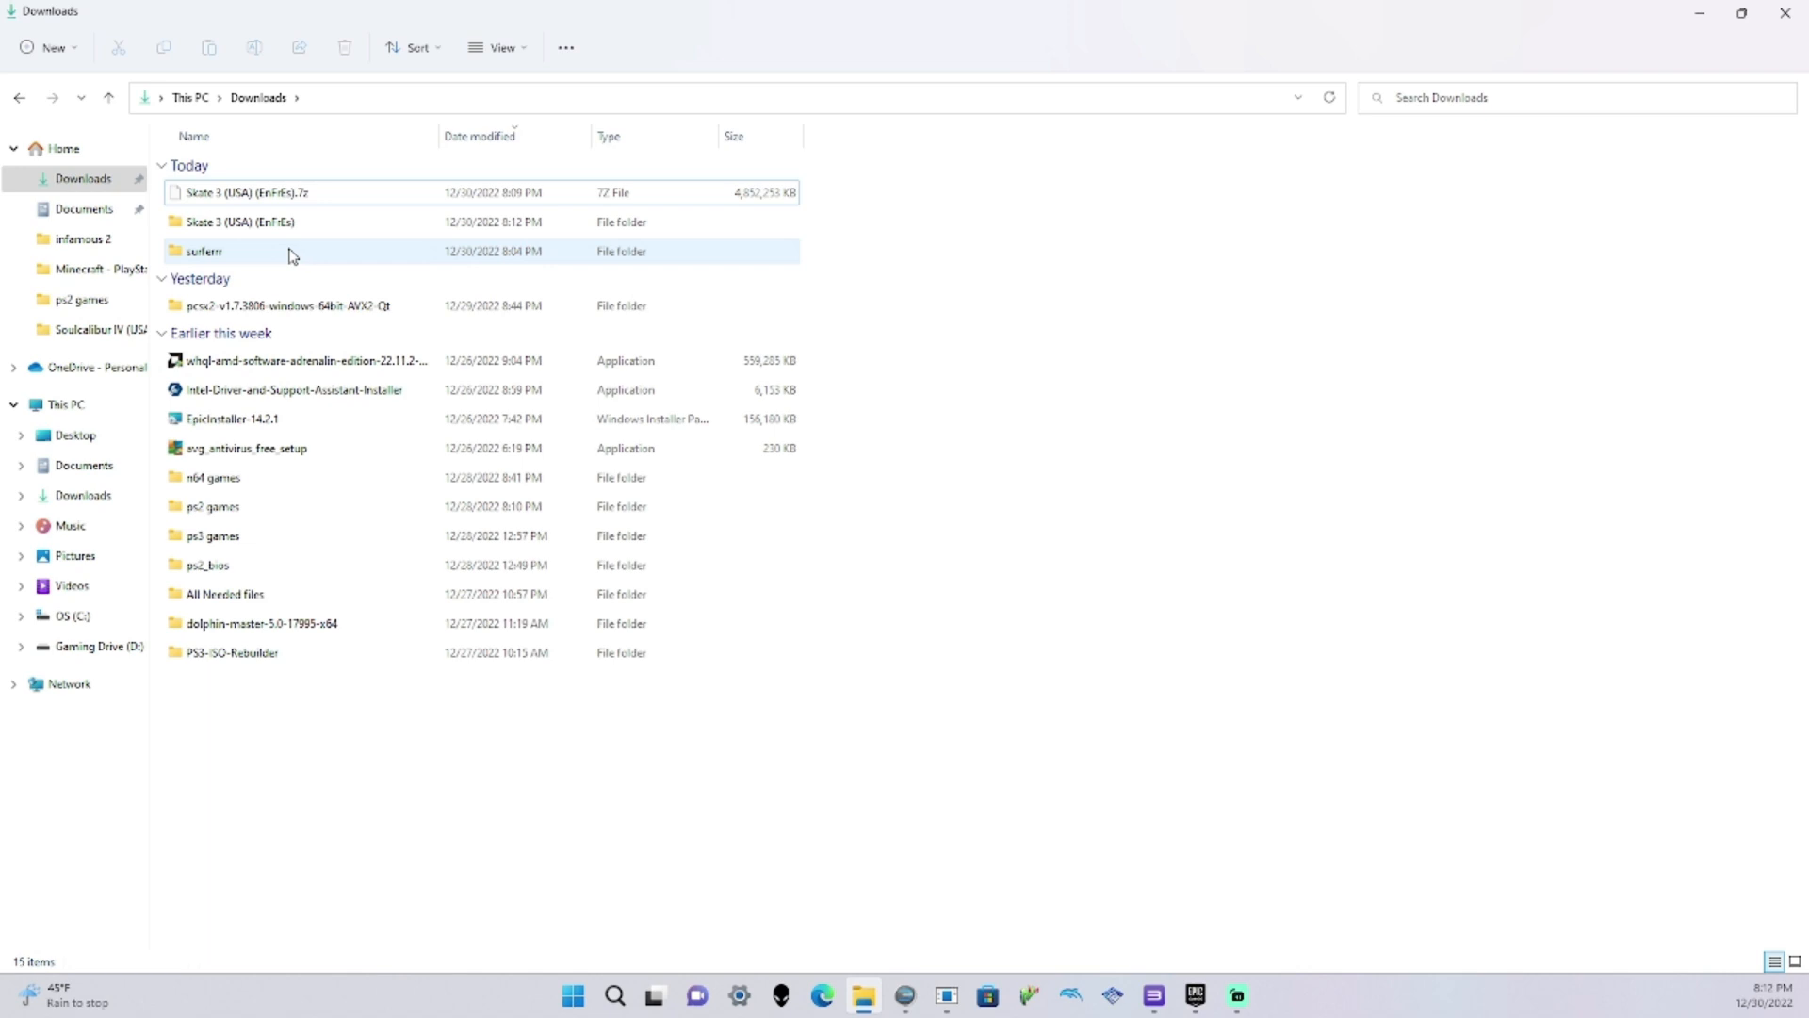
{"action": "double_click", "coordinate": [245, 228]}
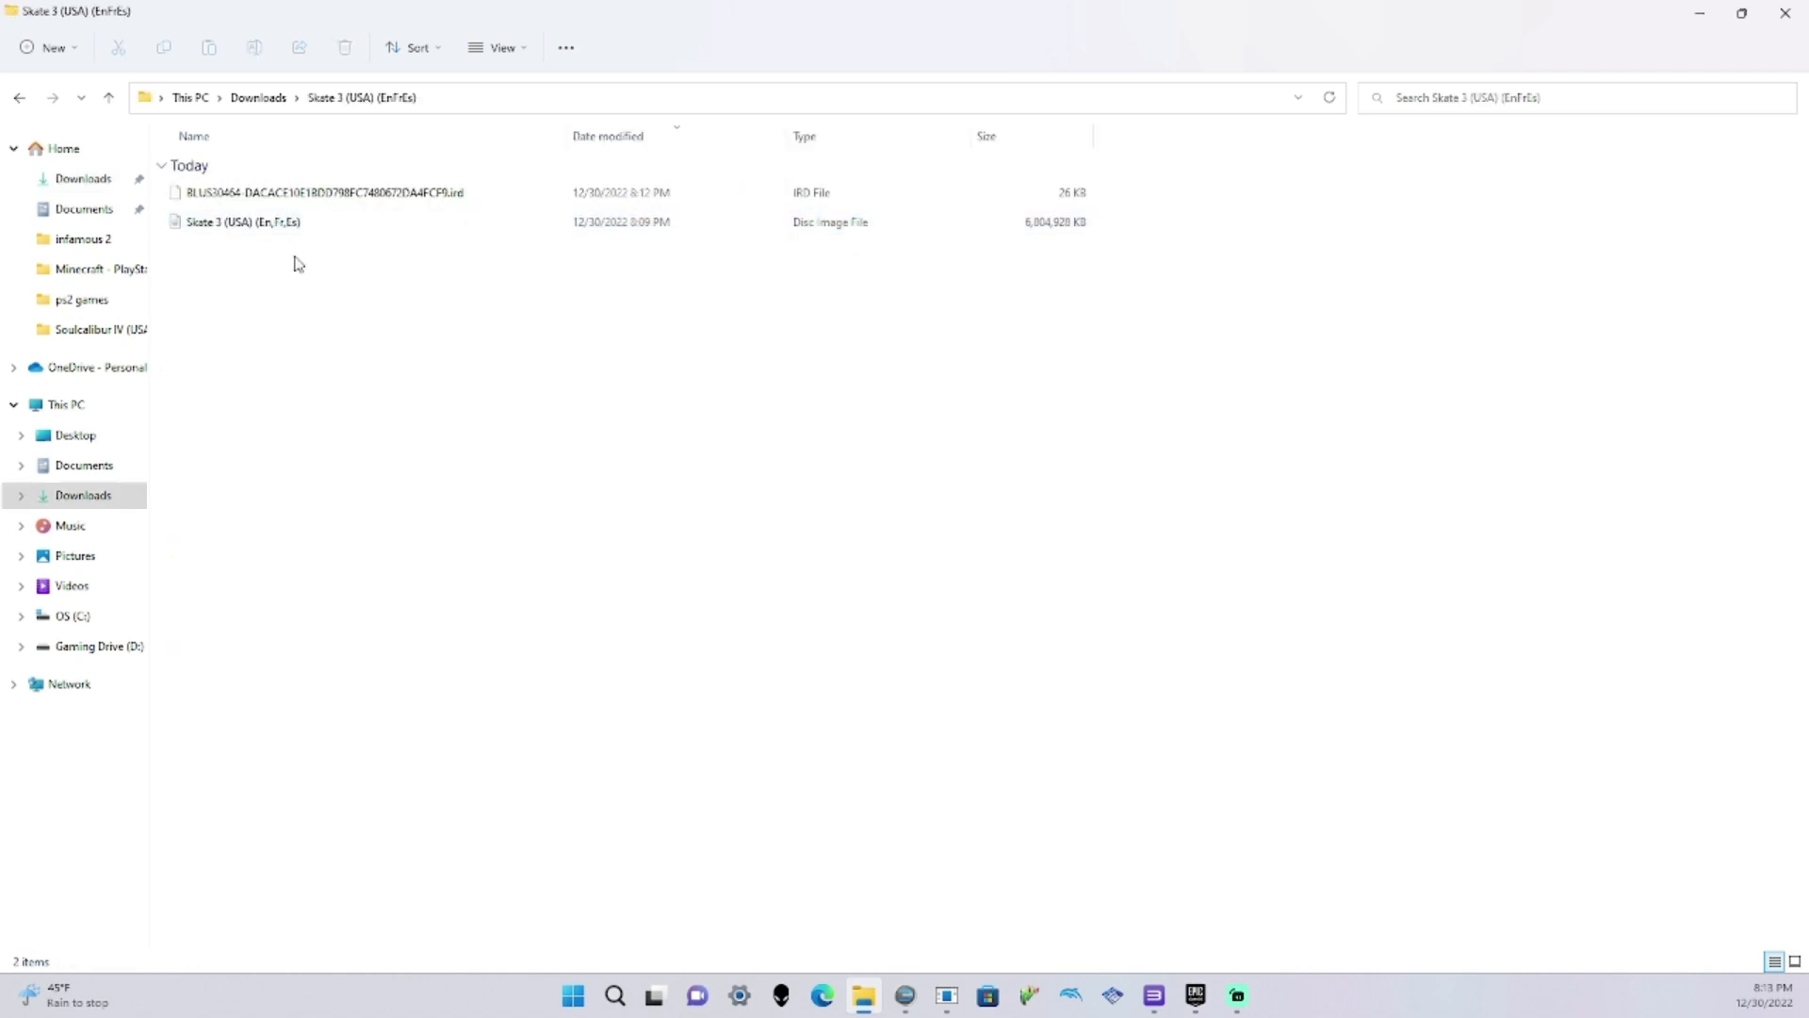
{"action": "left_click", "coordinate": [869, 994]}
{"action": "left_click", "coordinate": [869, 994]}
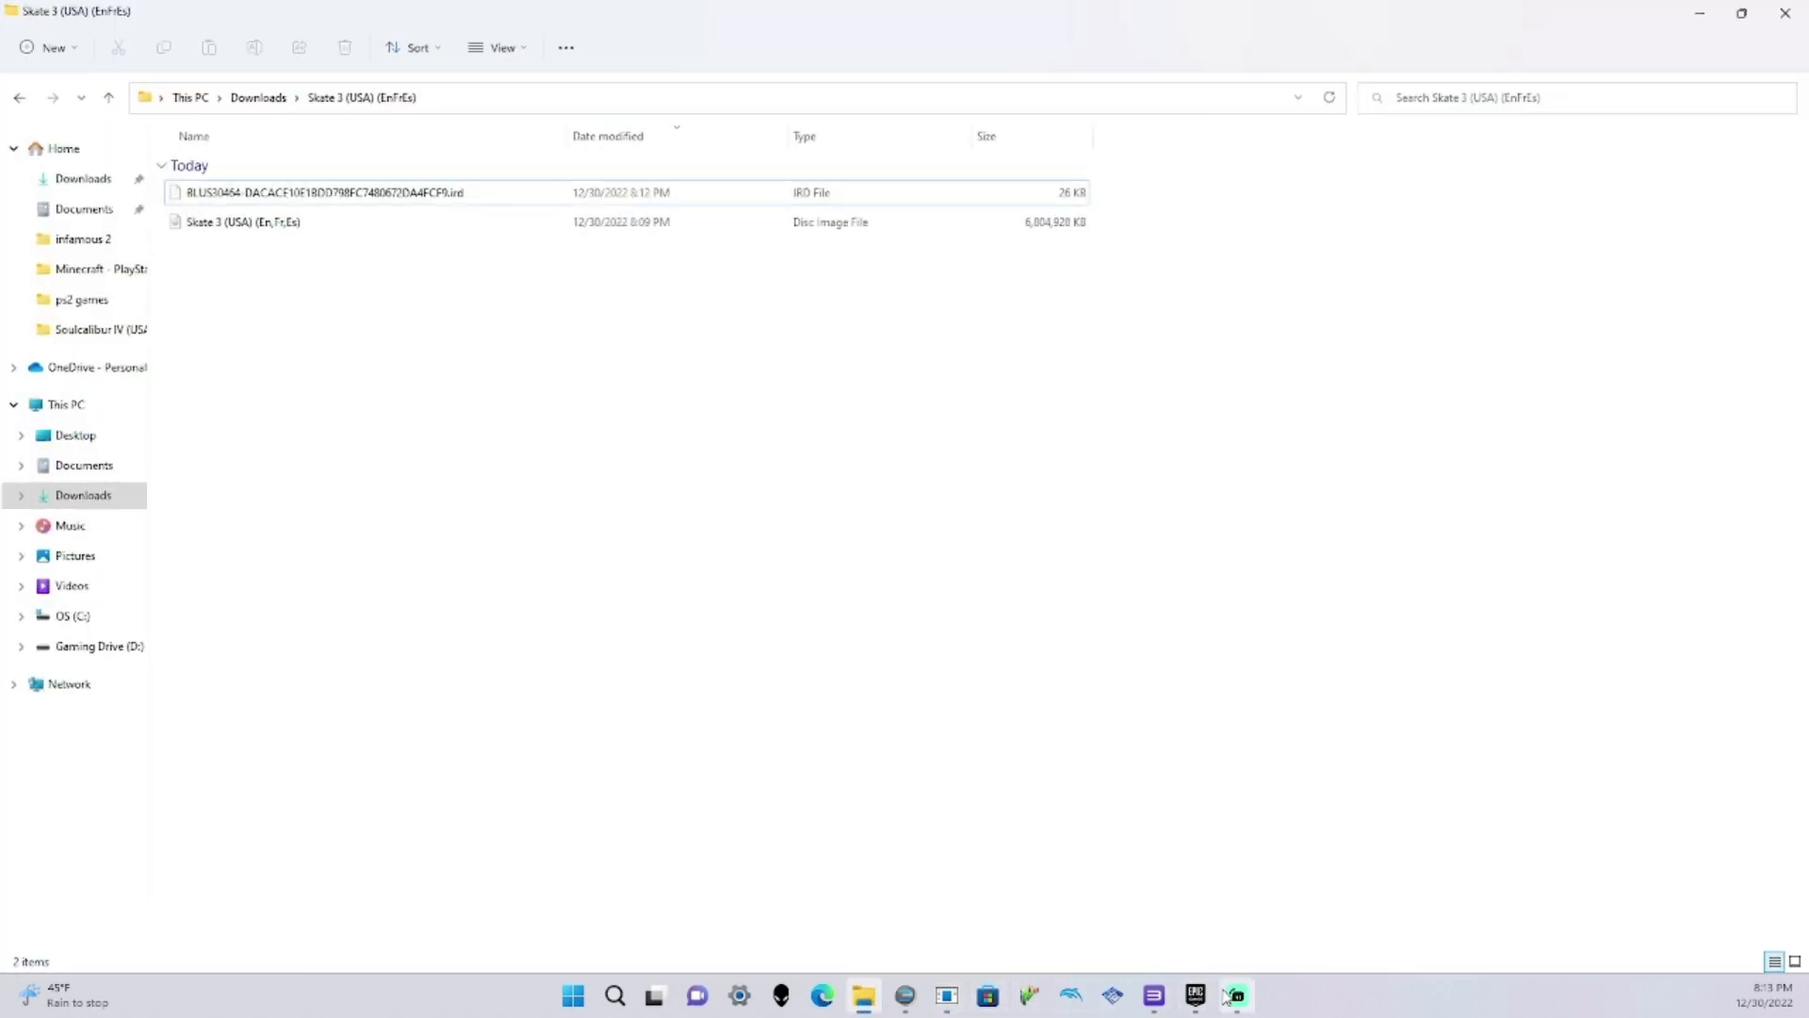
In PS3 ISO Patcher, load the Skate 3 (USA) (En,Fr,Es) disc image from its Downloads subfolder as the ISO image
{"action": "left_click", "coordinate": [947, 994]}
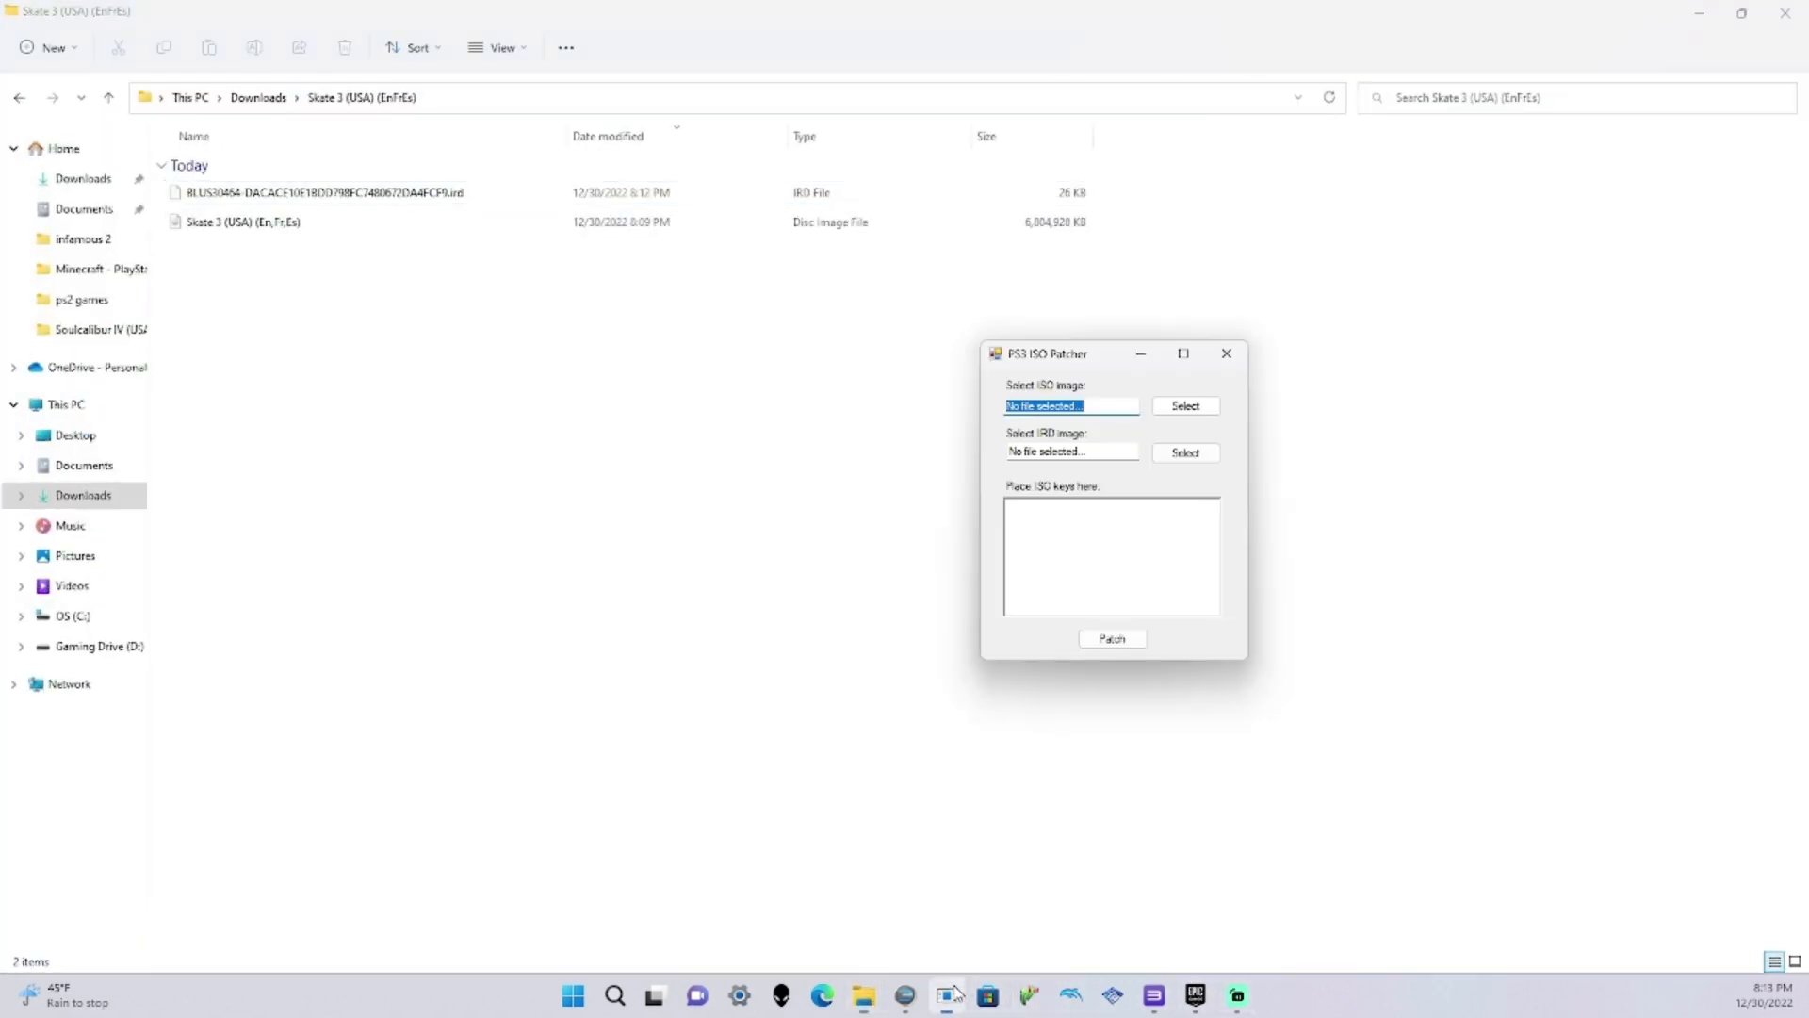
{"action": "left_click", "coordinate": [1169, 408]}
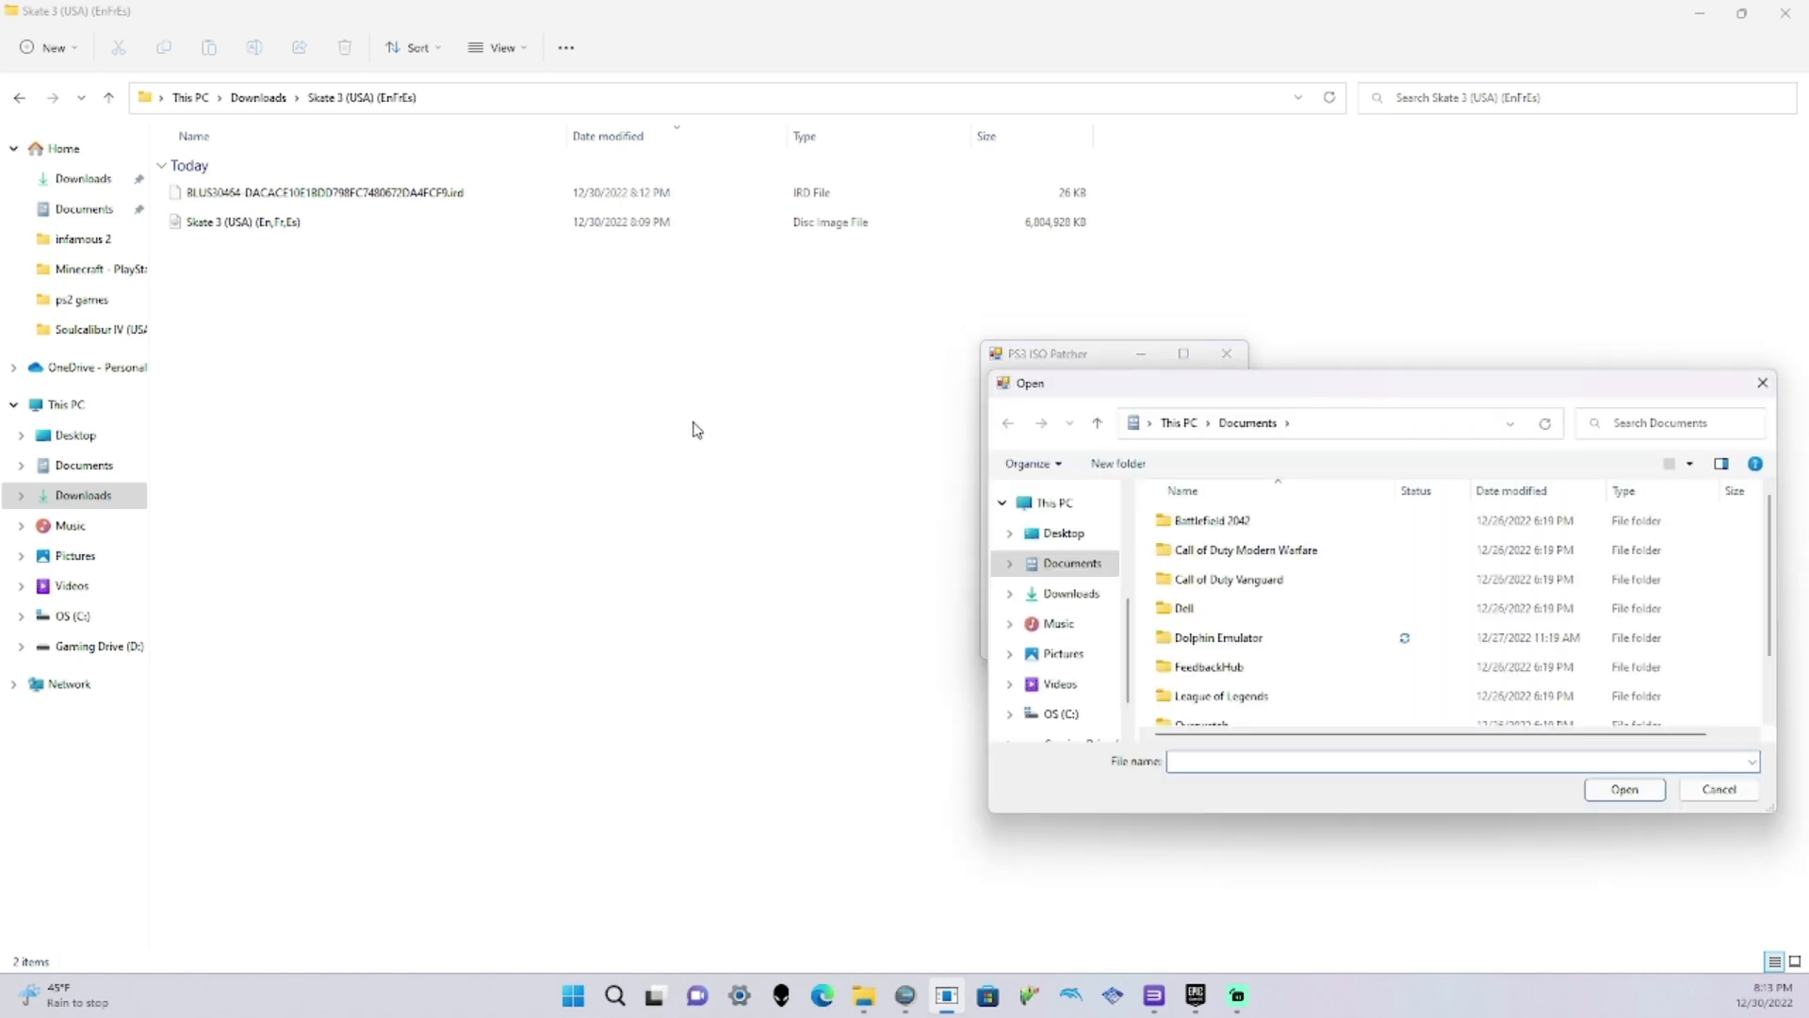
{"action": "left_click", "coordinate": [1063, 594]}
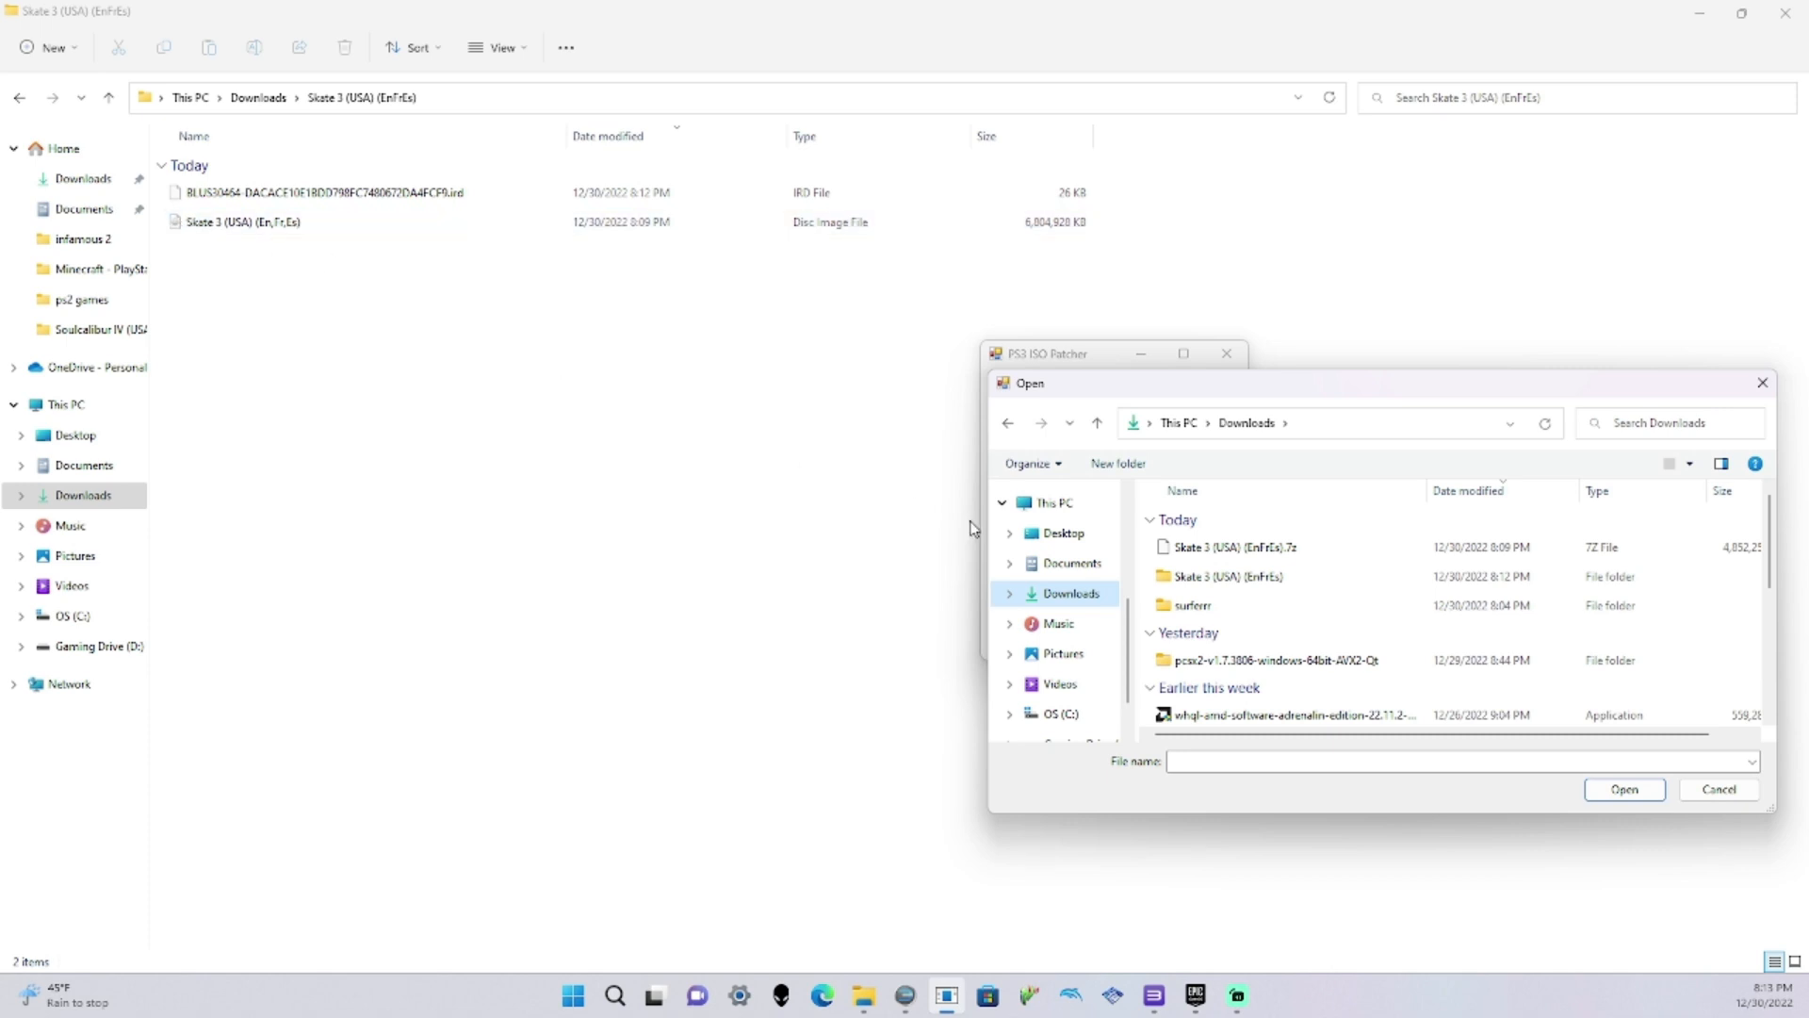
{"action": "double_click", "coordinate": [1210, 576]}
{"action": "left_click", "coordinate": [1210, 577]}
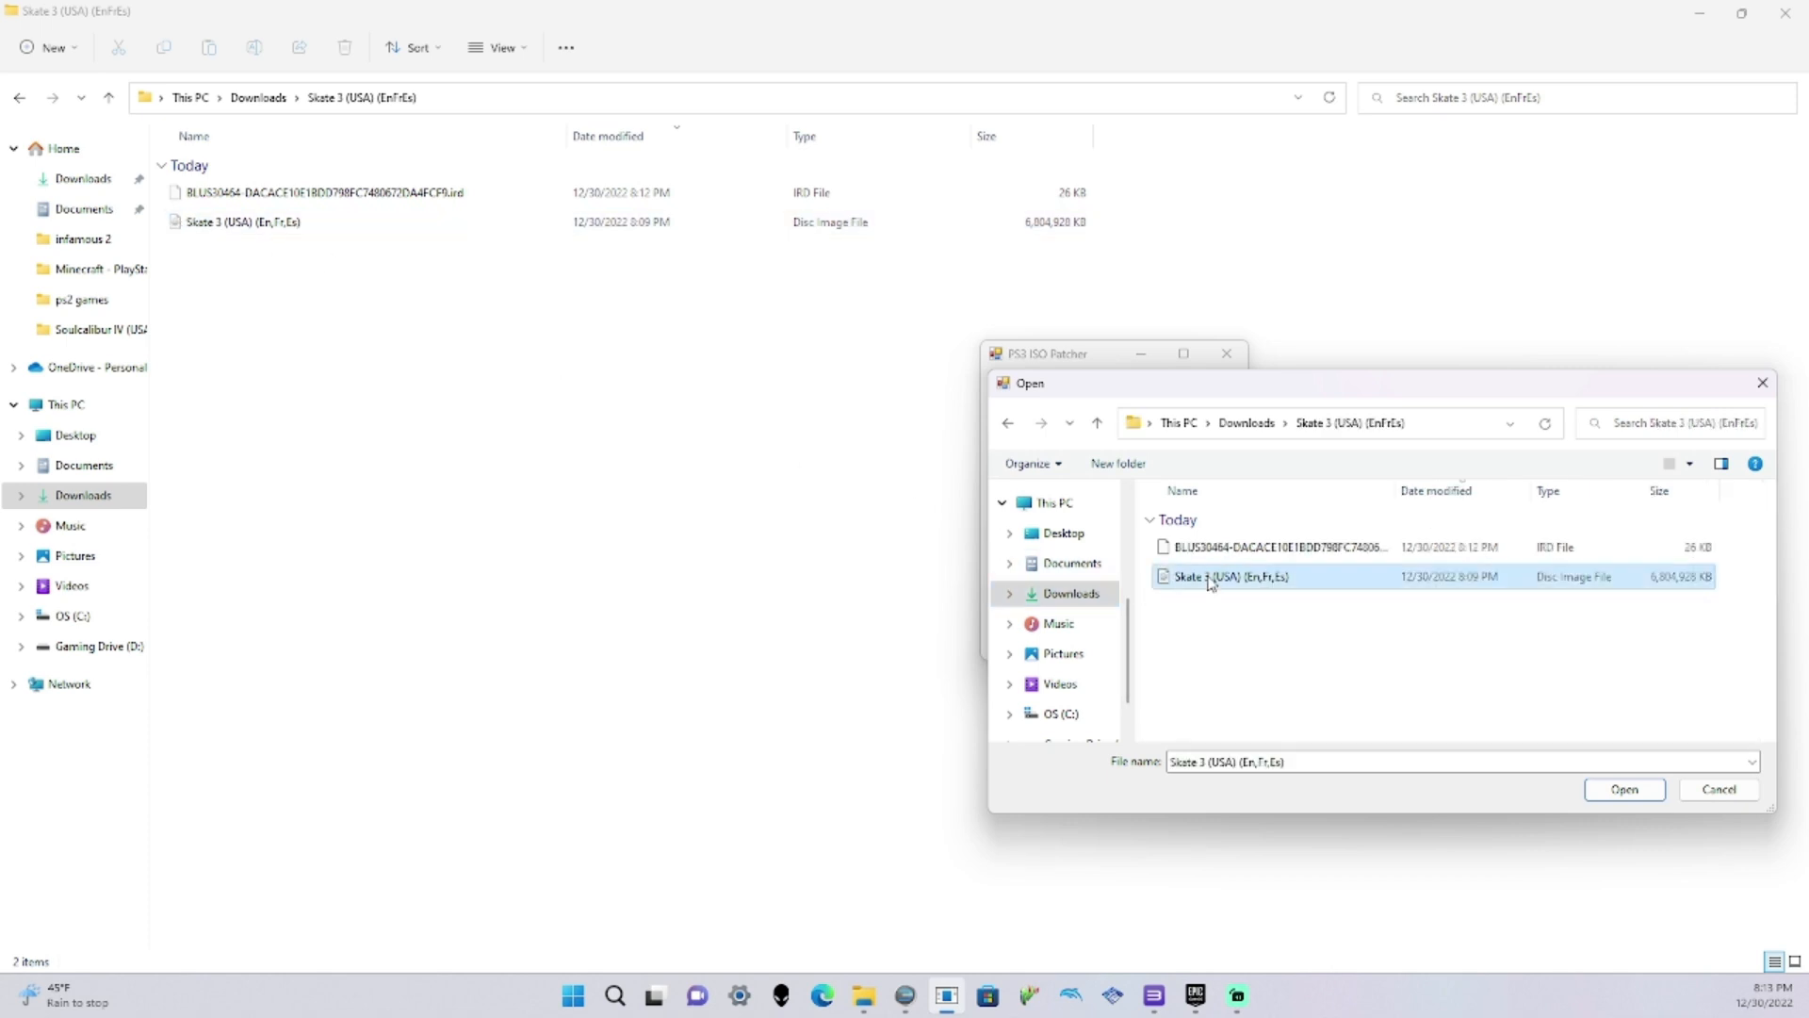
{"action": "left_click", "coordinate": [1617, 791]}
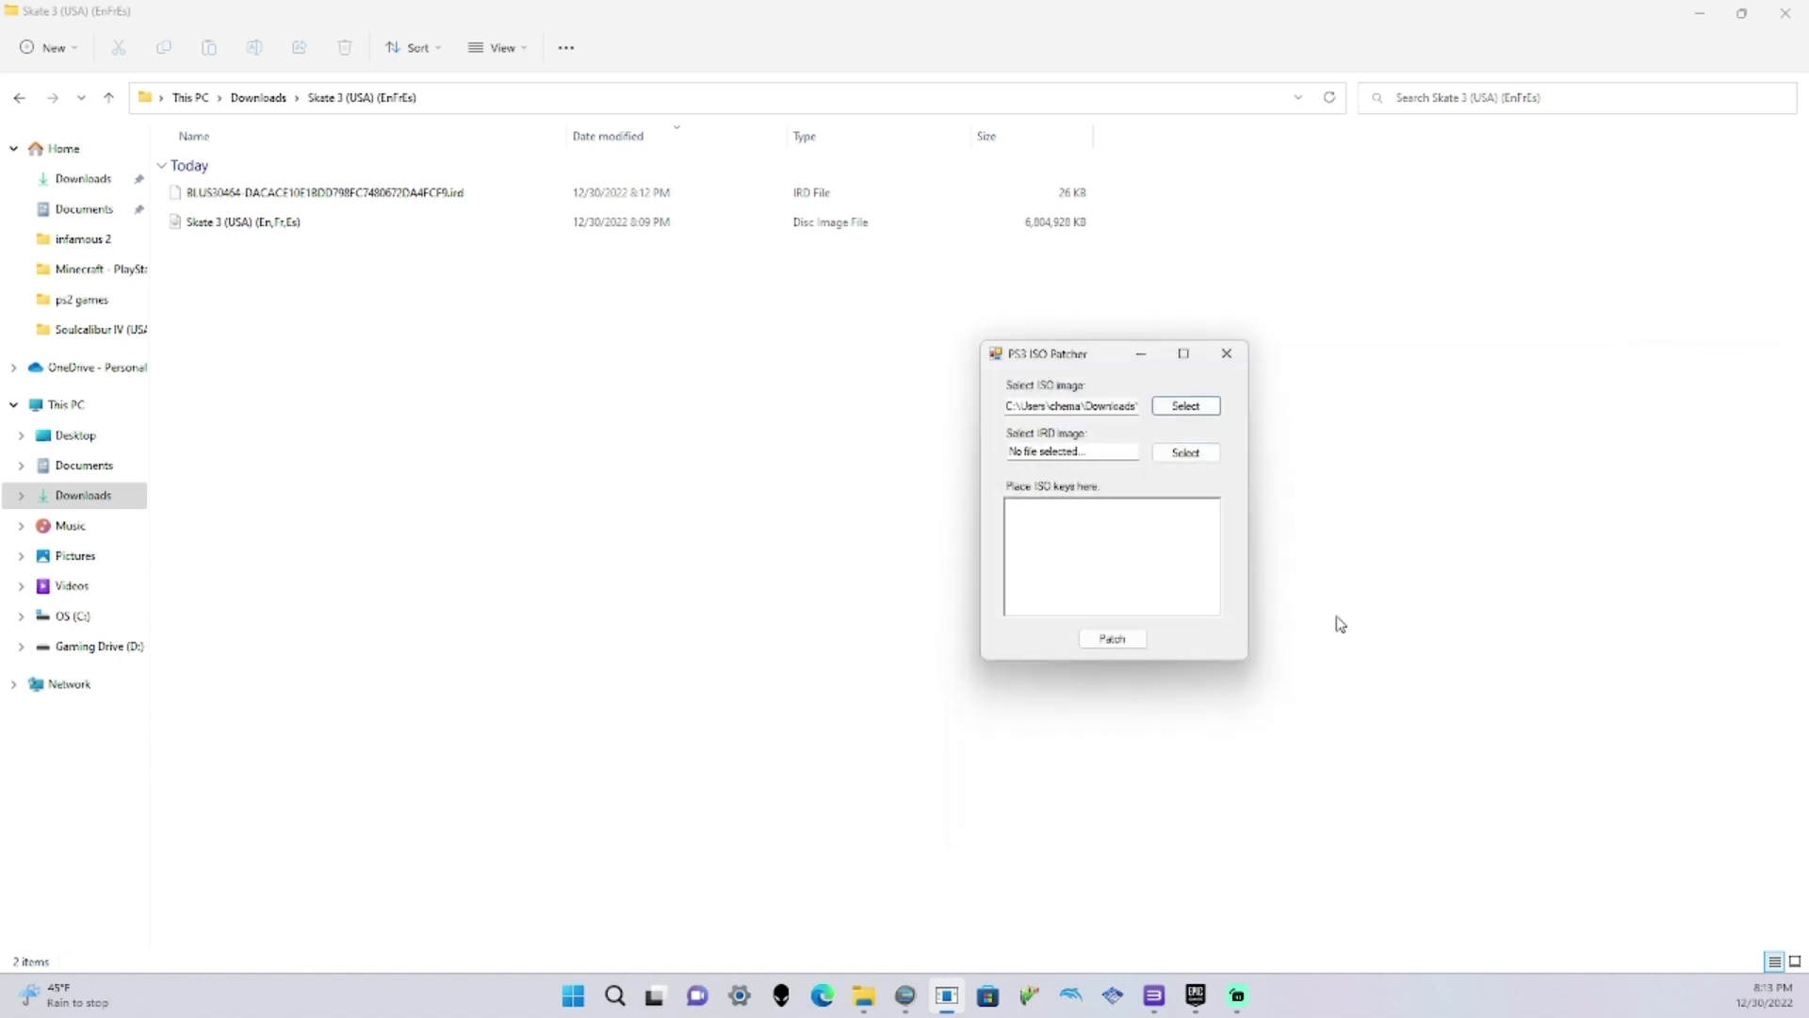
Load the BLUS30464 IRD file as the IRD image, patch the ISO with it, and close PS3 ISO Patcher
{"action": "left_click", "coordinate": [1189, 454]}
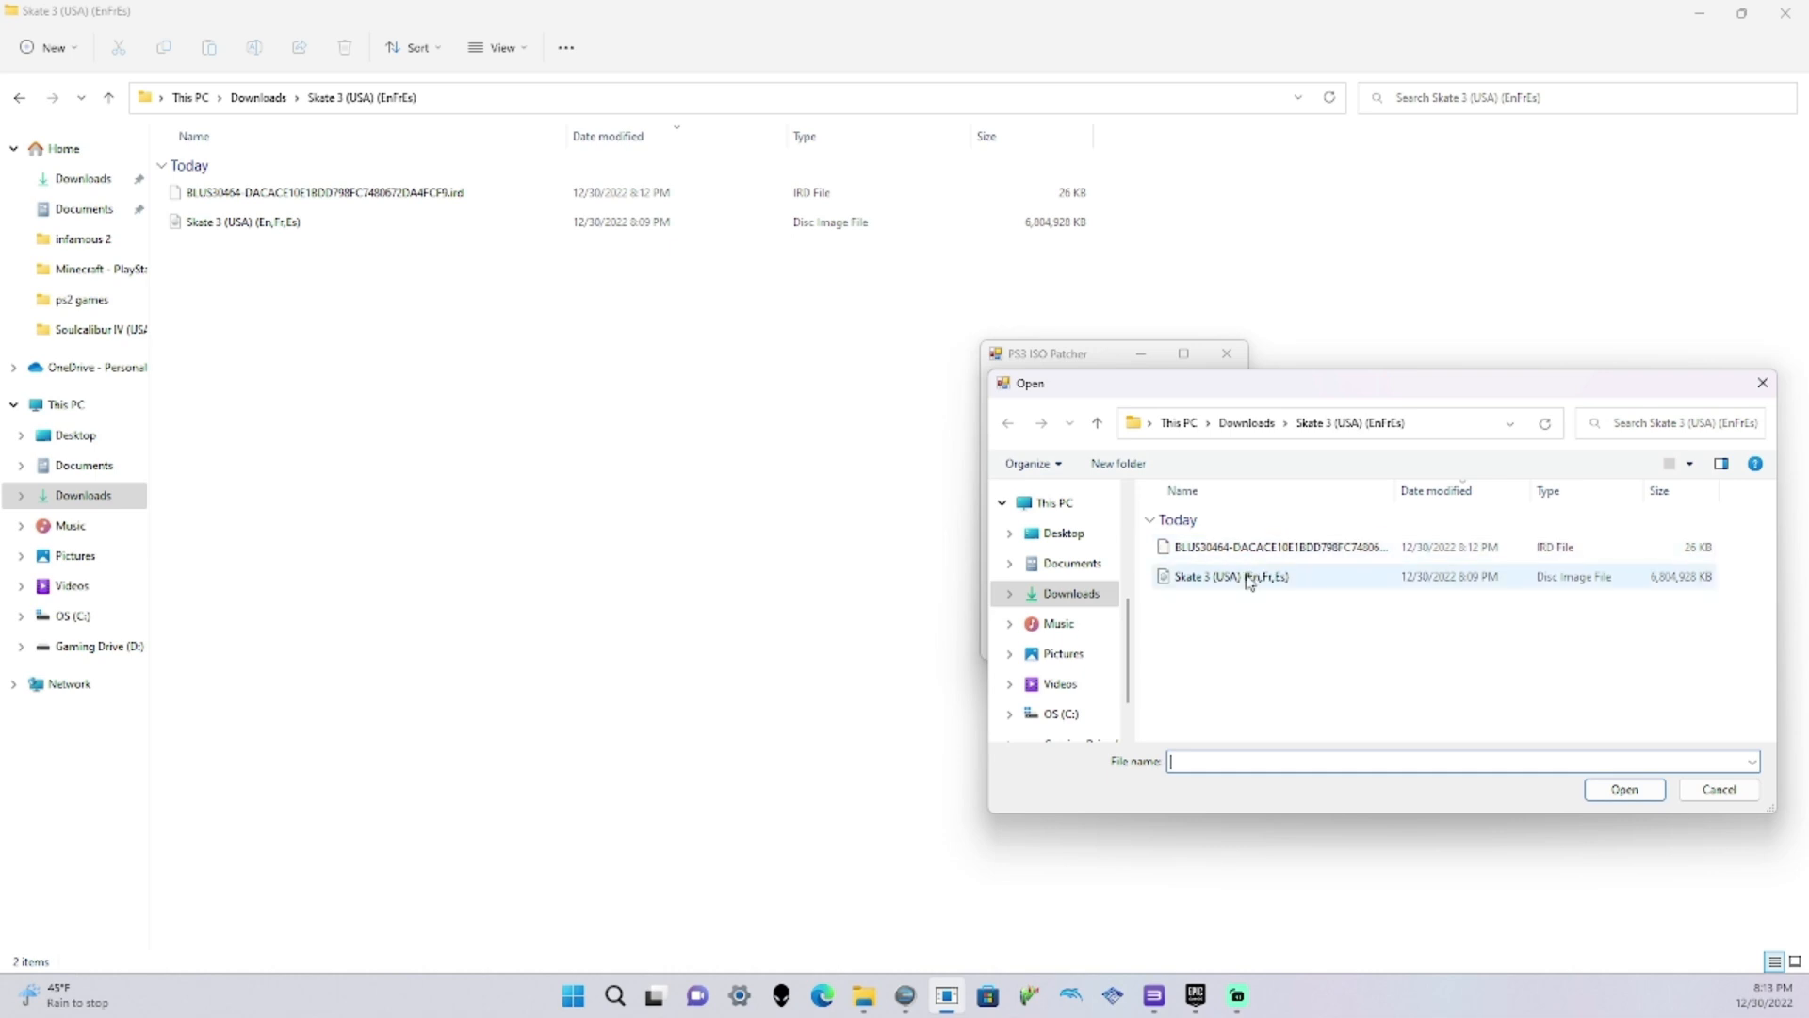
{"action": "left_click", "coordinate": [1296, 548]}
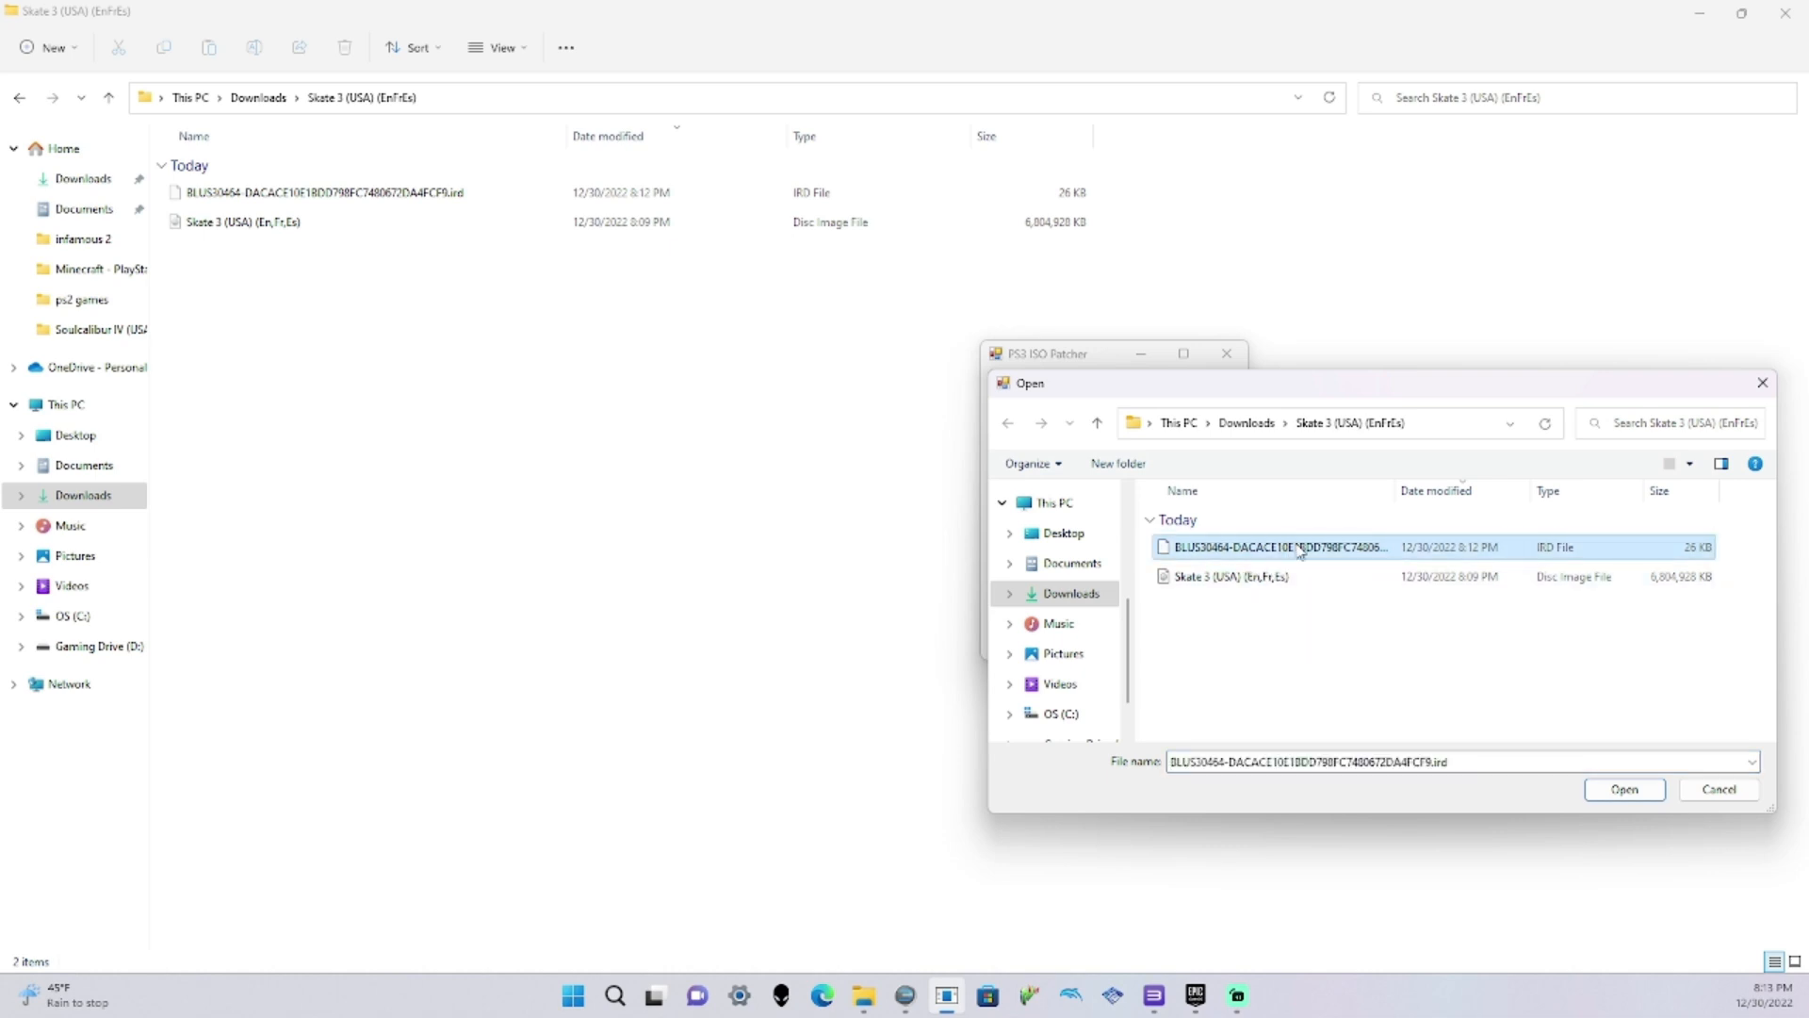
{"action": "left_click", "coordinate": [1622, 790]}
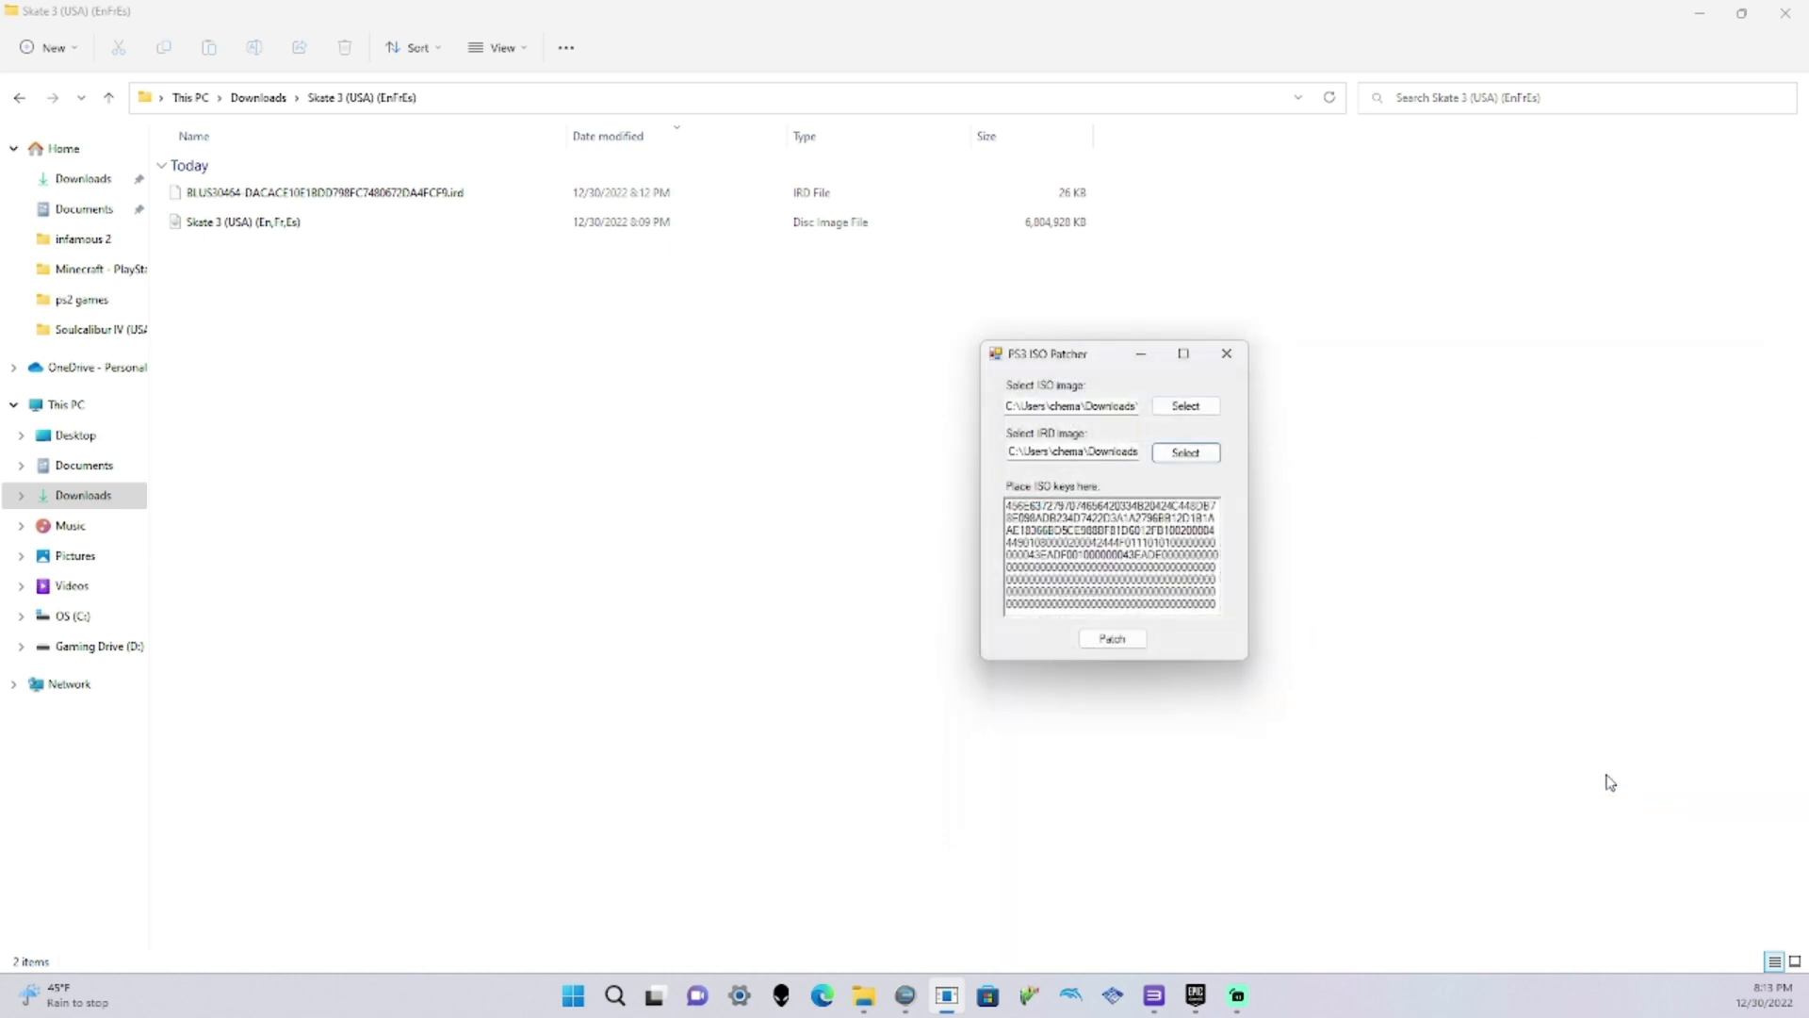
{"action": "left_click", "coordinate": [1121, 641]}
{"action": "left_click", "coordinate": [915, 558]}
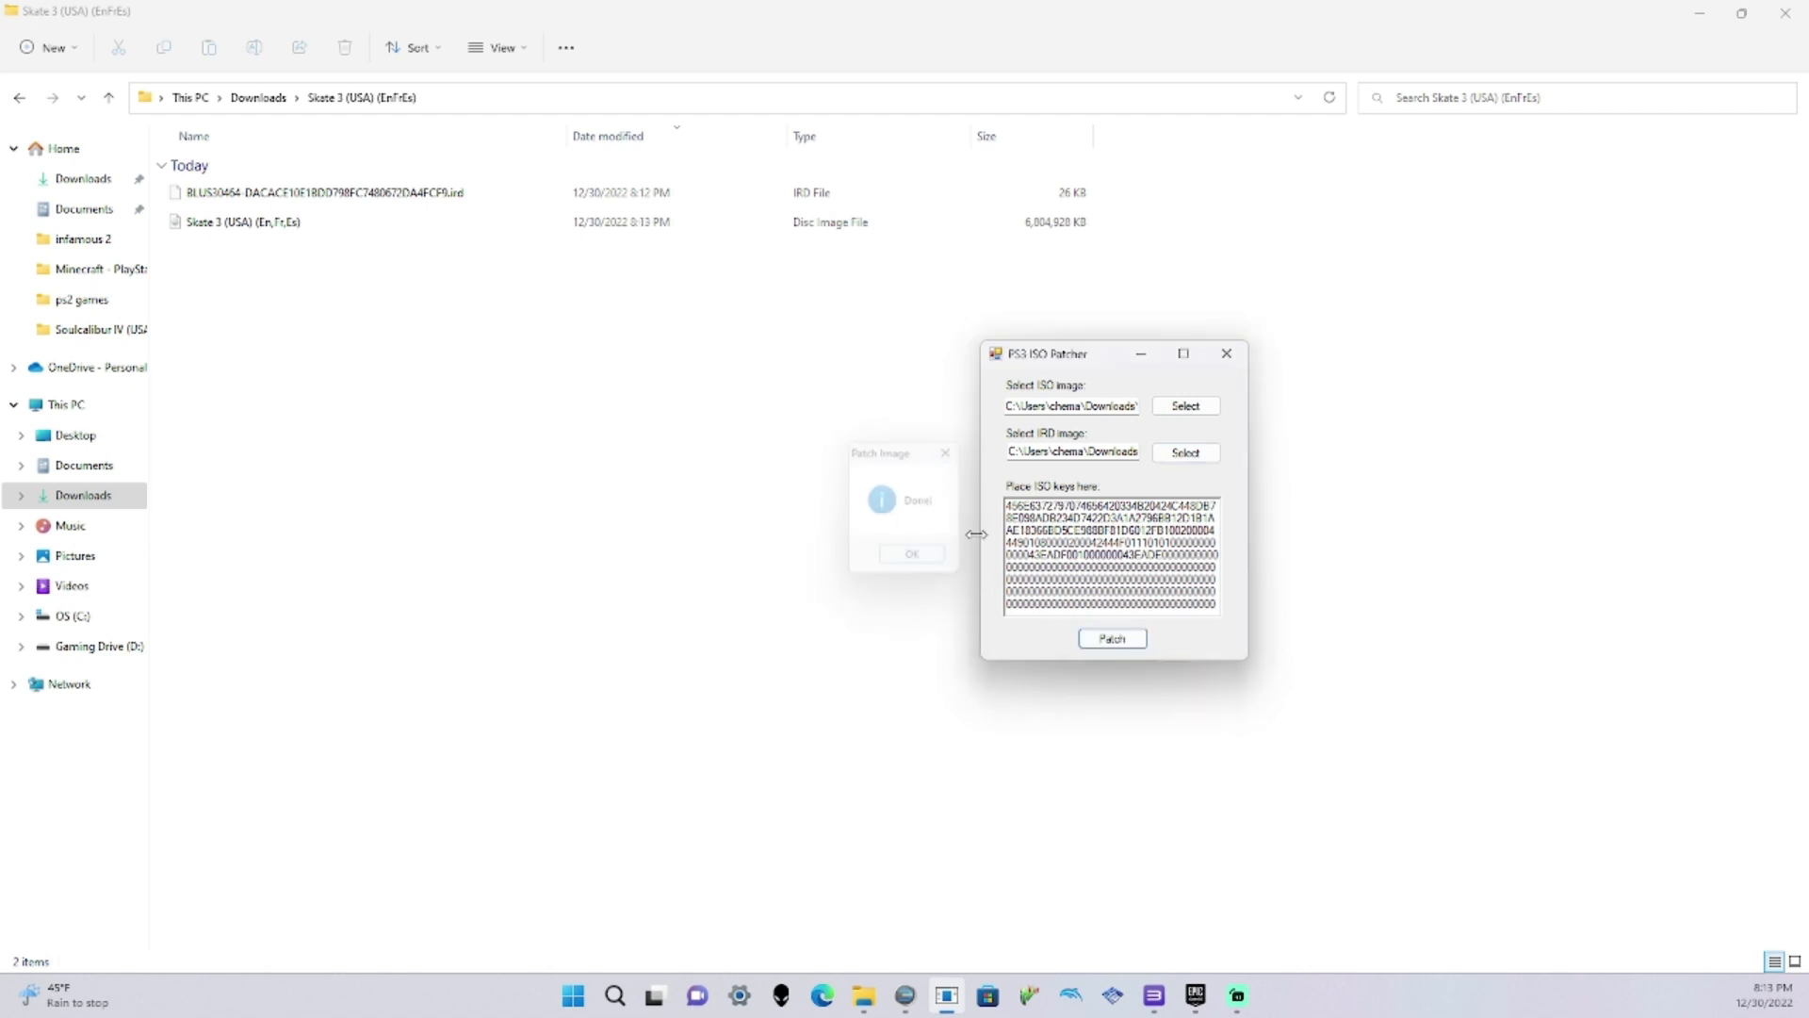
{"action": "left_click", "coordinate": [1227, 353]}
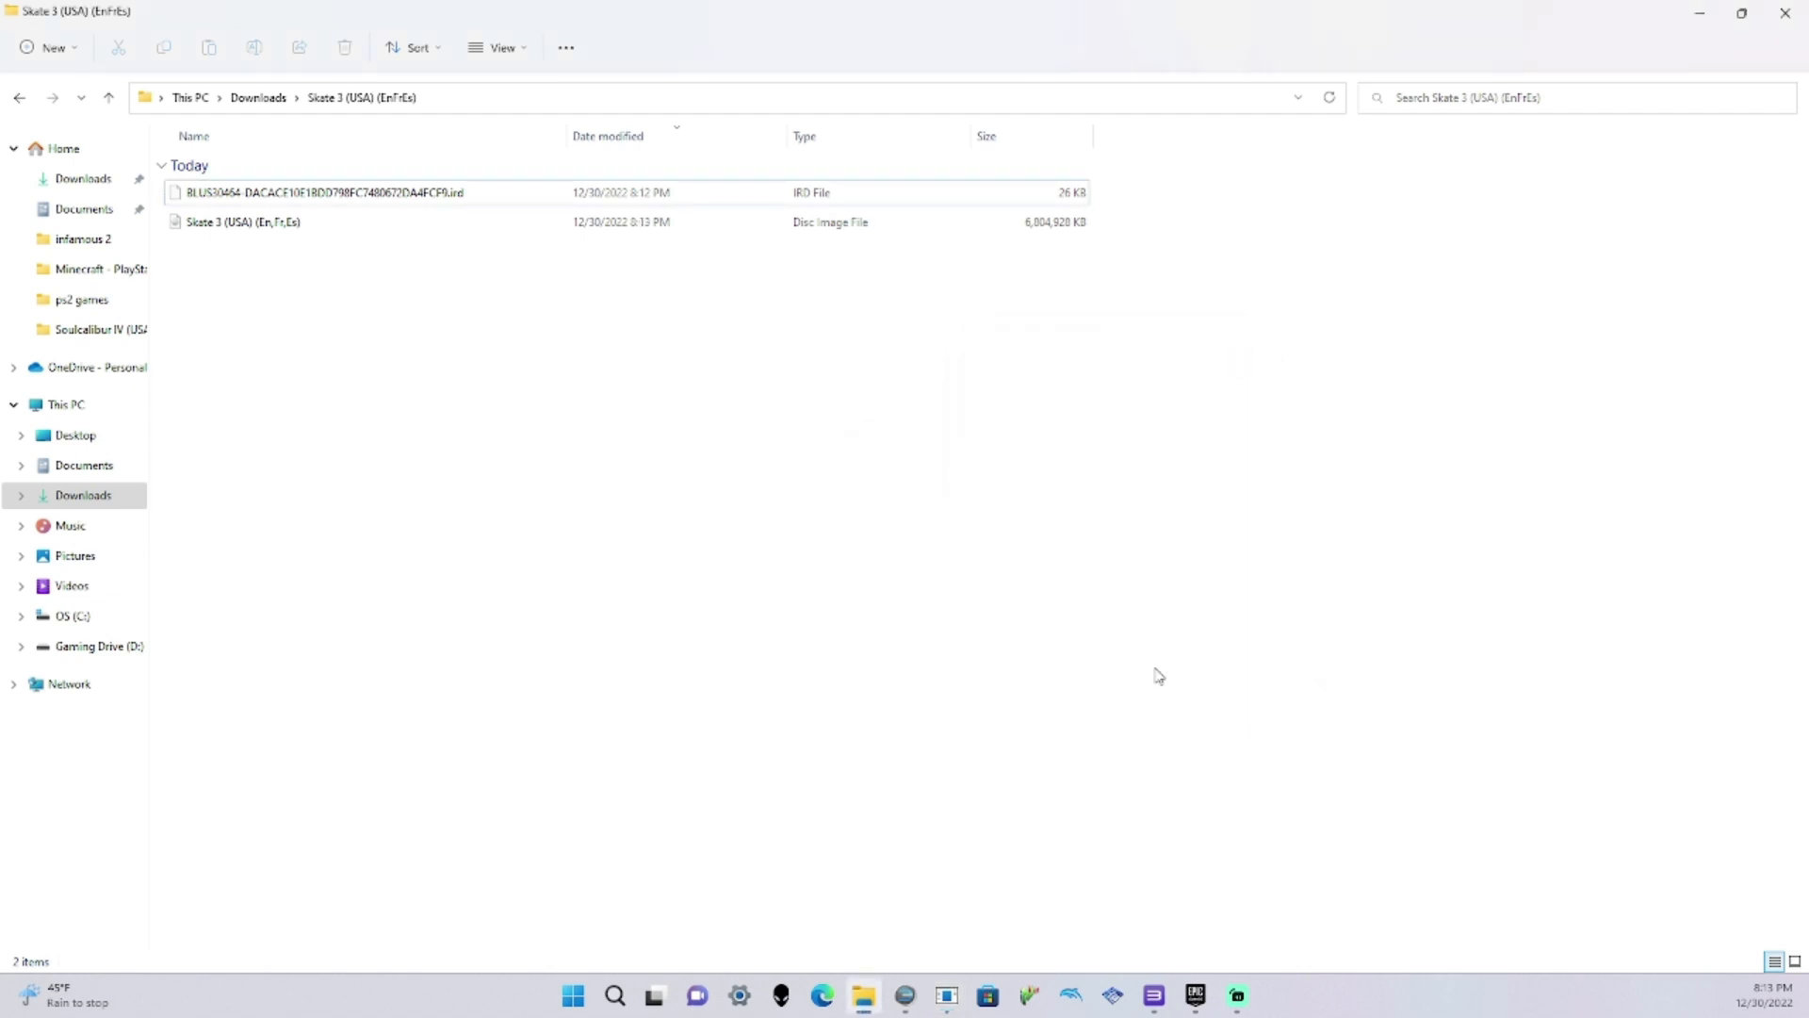
Decrypt the patched Skate 3 (USA) (En,Fr,Es) disc image with ISO Crypto in IsoTools, and close IsoTools when it finishes
{"action": "left_click", "coordinate": [905, 995]}
{"action": "left_click_drag", "start_coordinate": [371, 186], "coordinate": [680, 245]}
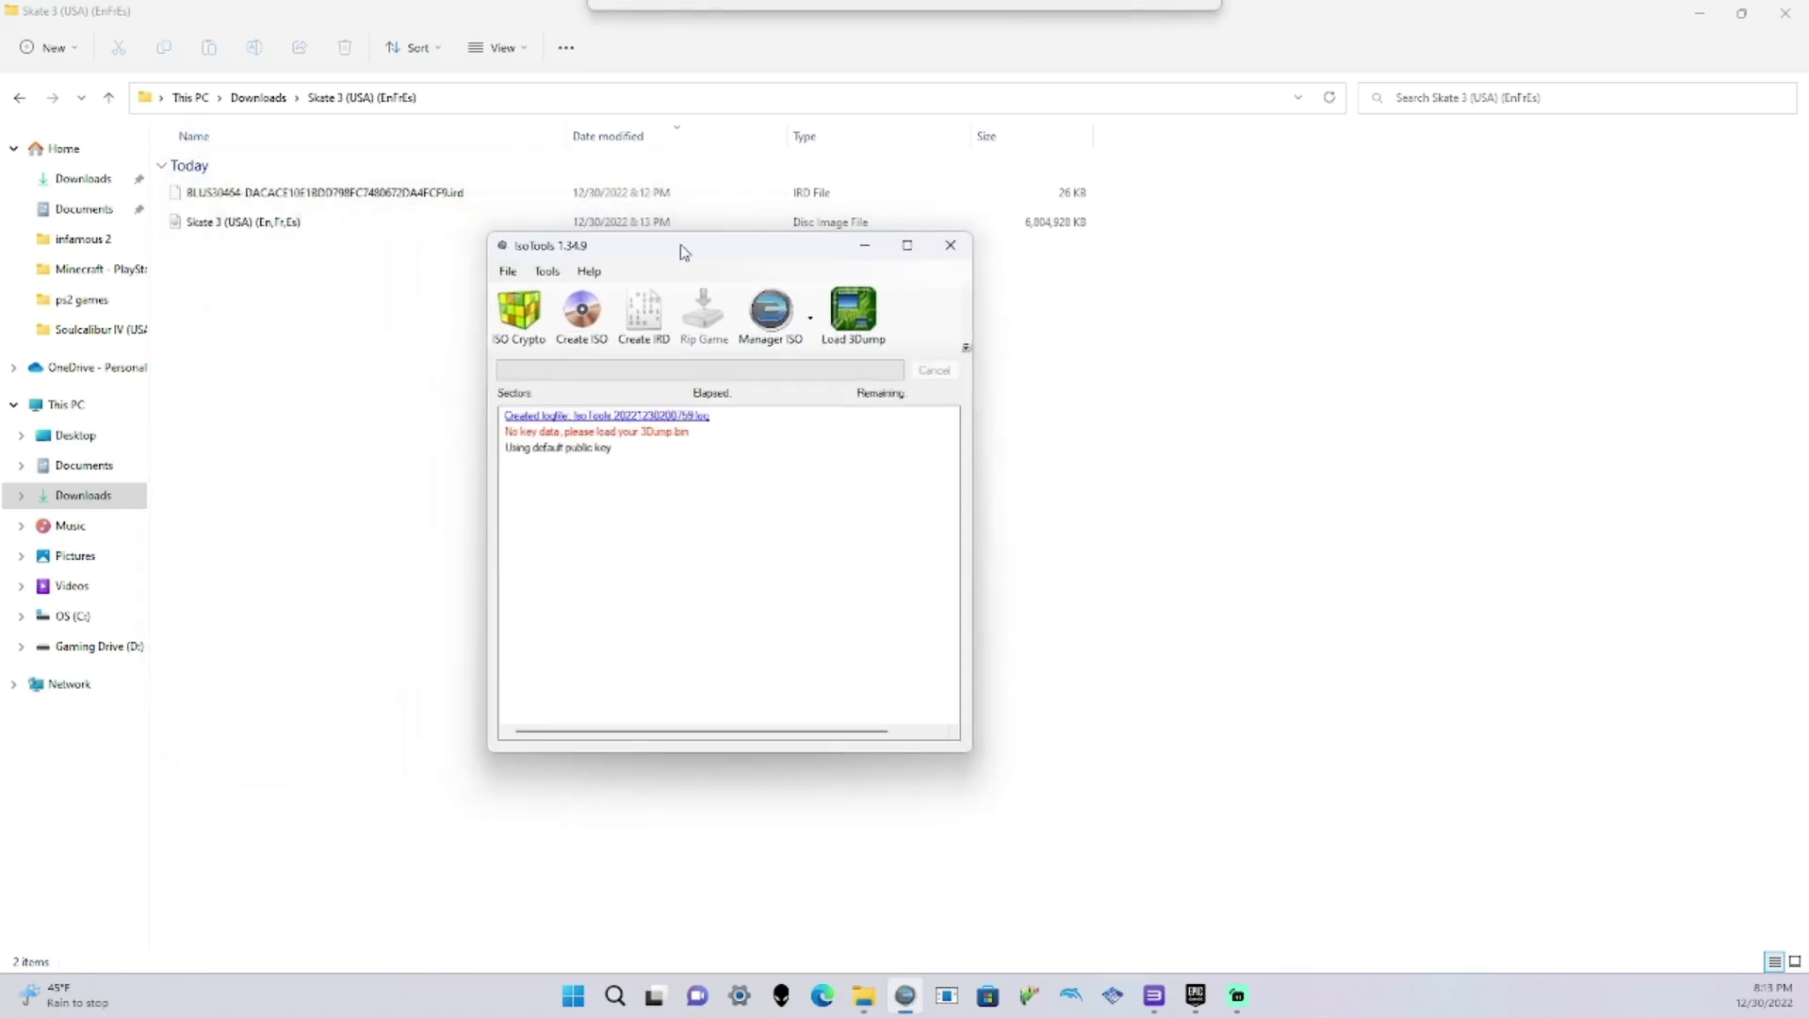
{"action": "left_click", "coordinate": [533, 341]}
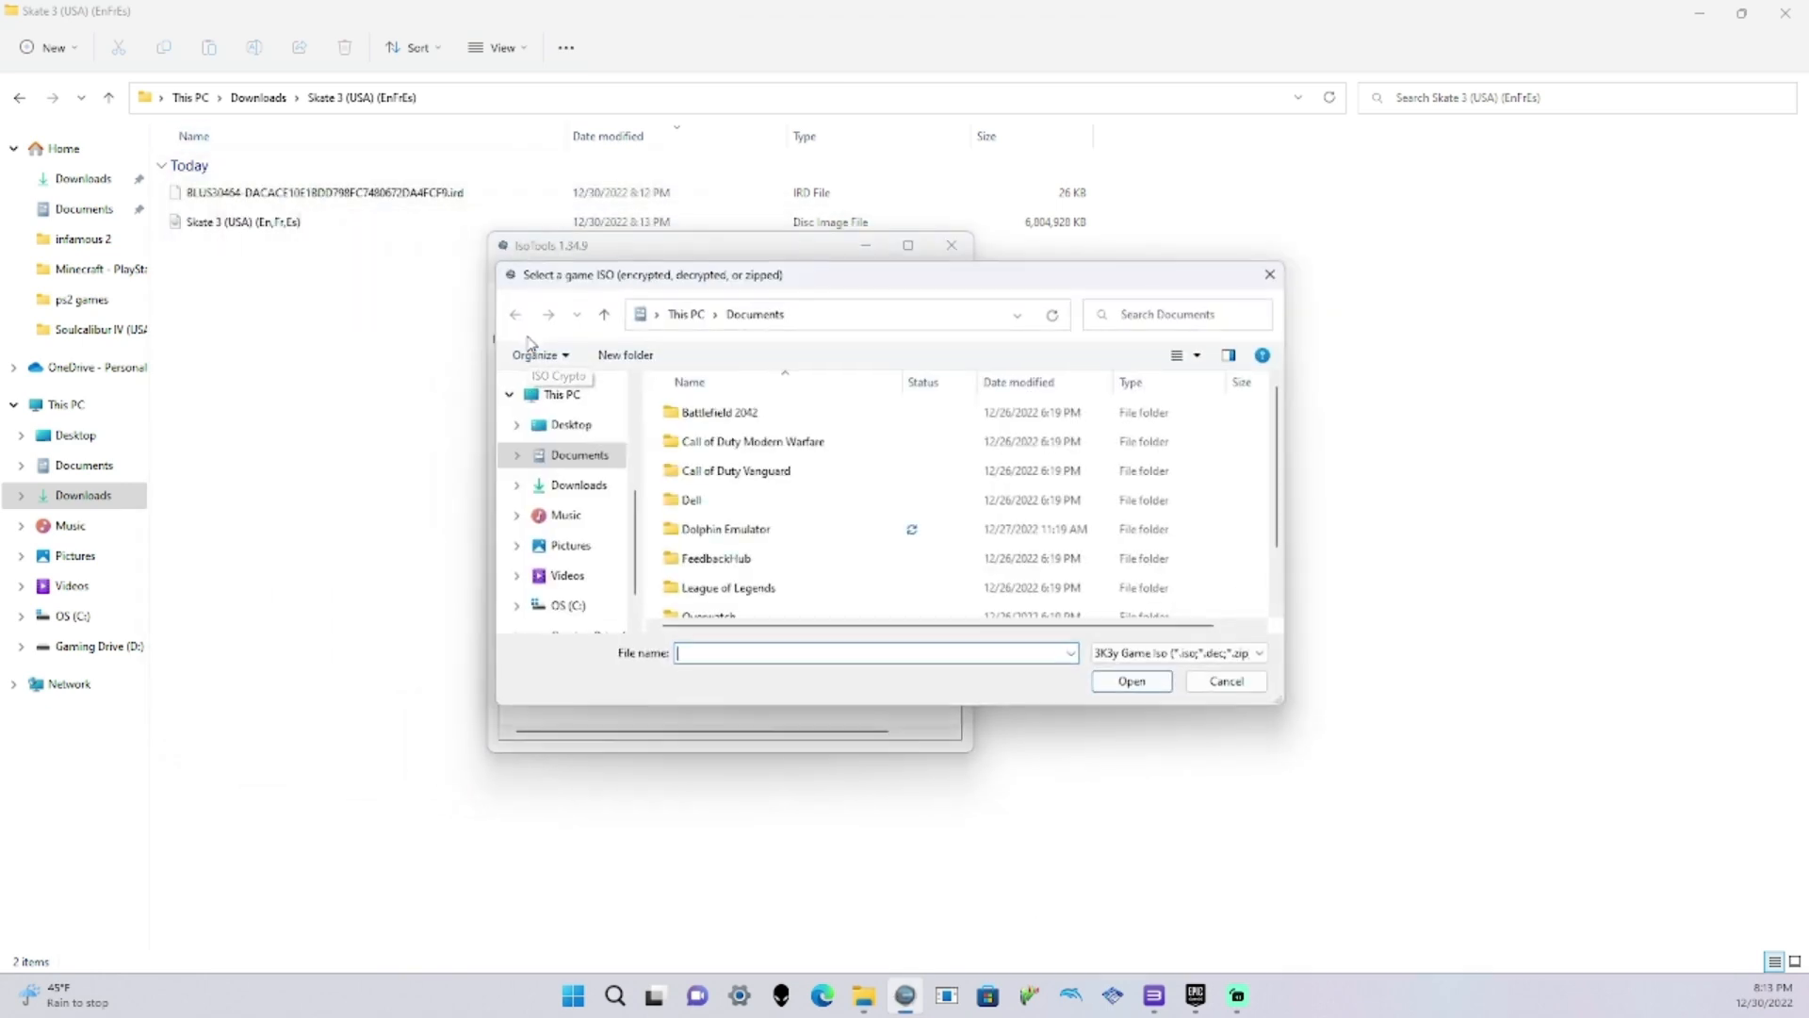
{"action": "left_click", "coordinate": [607, 497]}
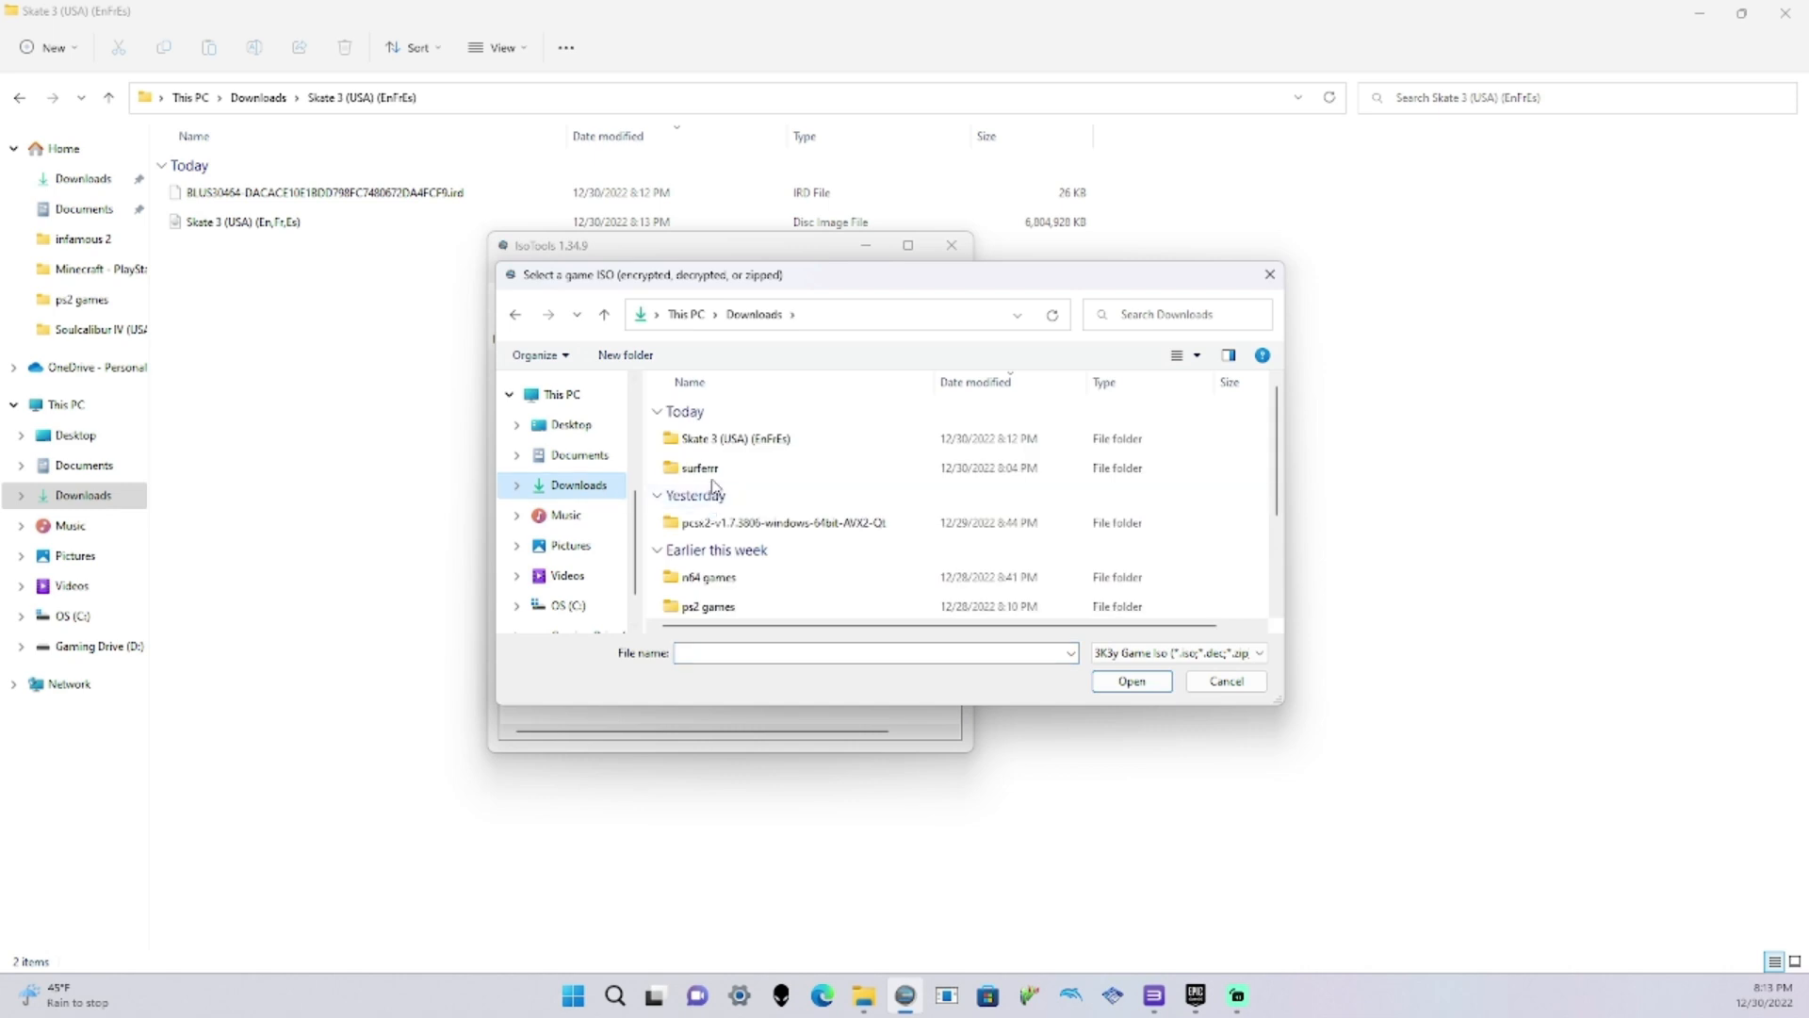
{"action": "double_click", "coordinate": [730, 437]}
{"action": "left_click", "coordinate": [736, 437]}
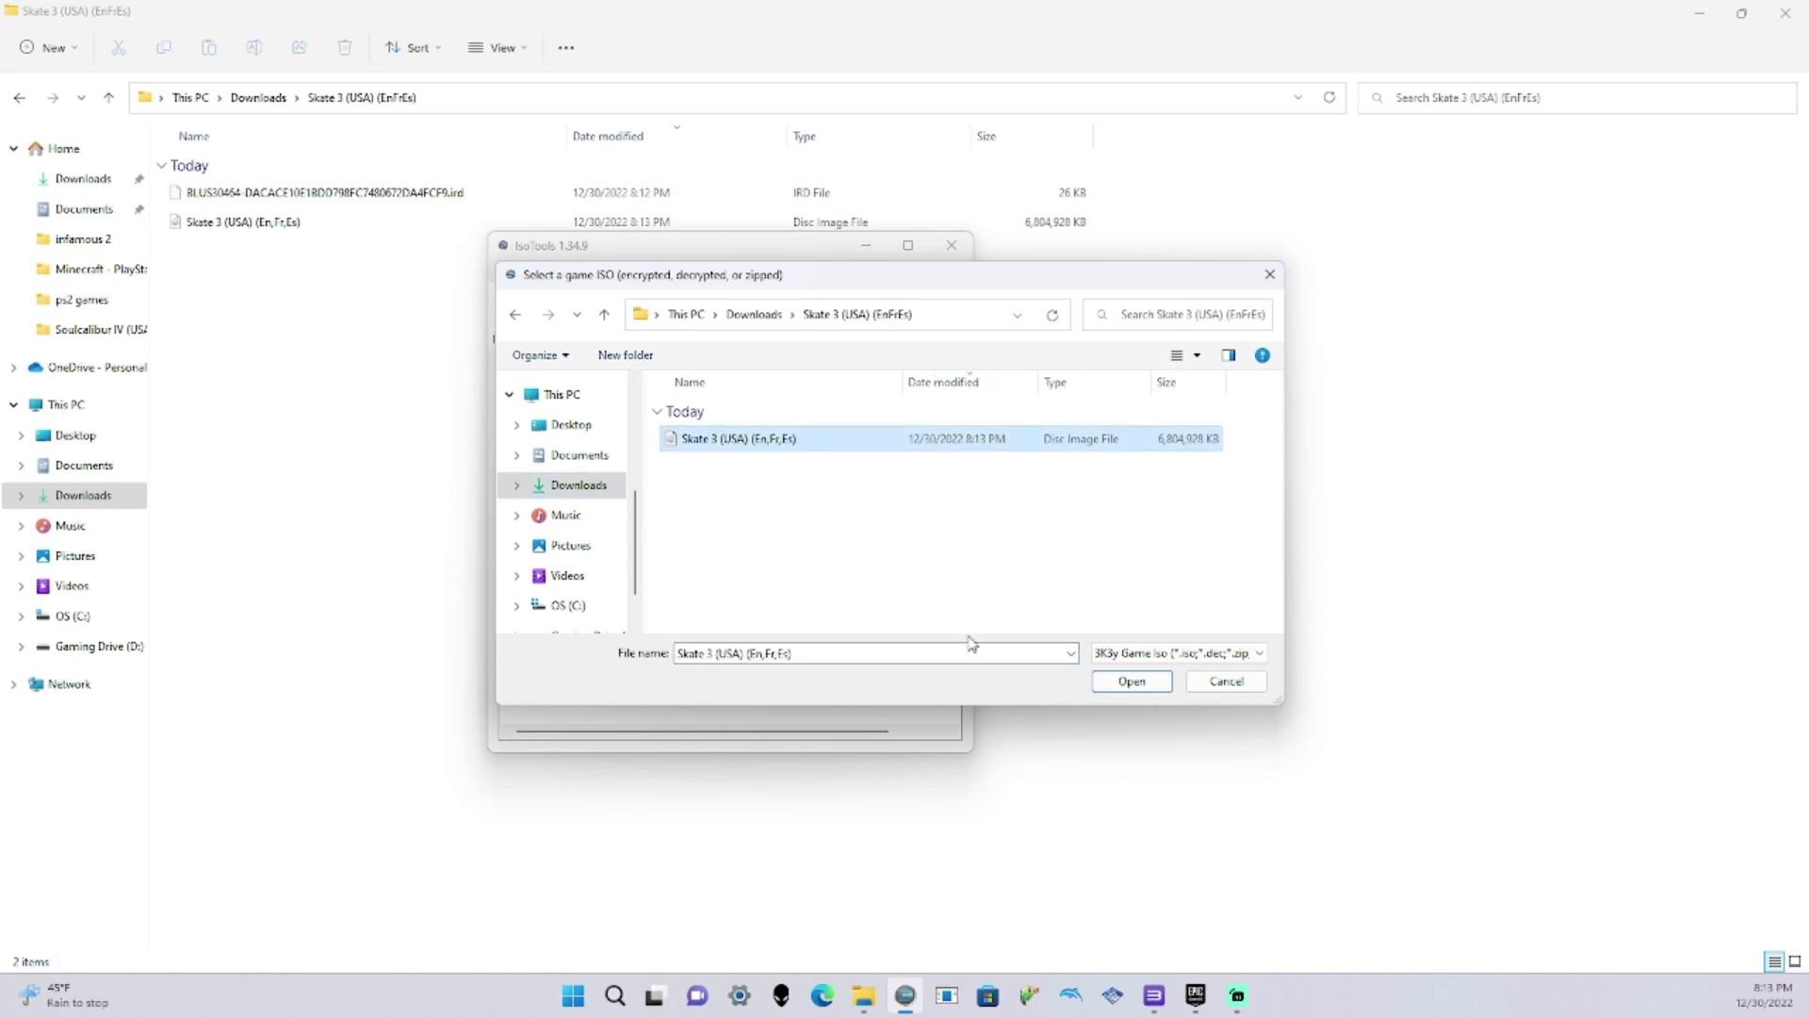
{"action": "left_click", "coordinate": [1135, 683]}
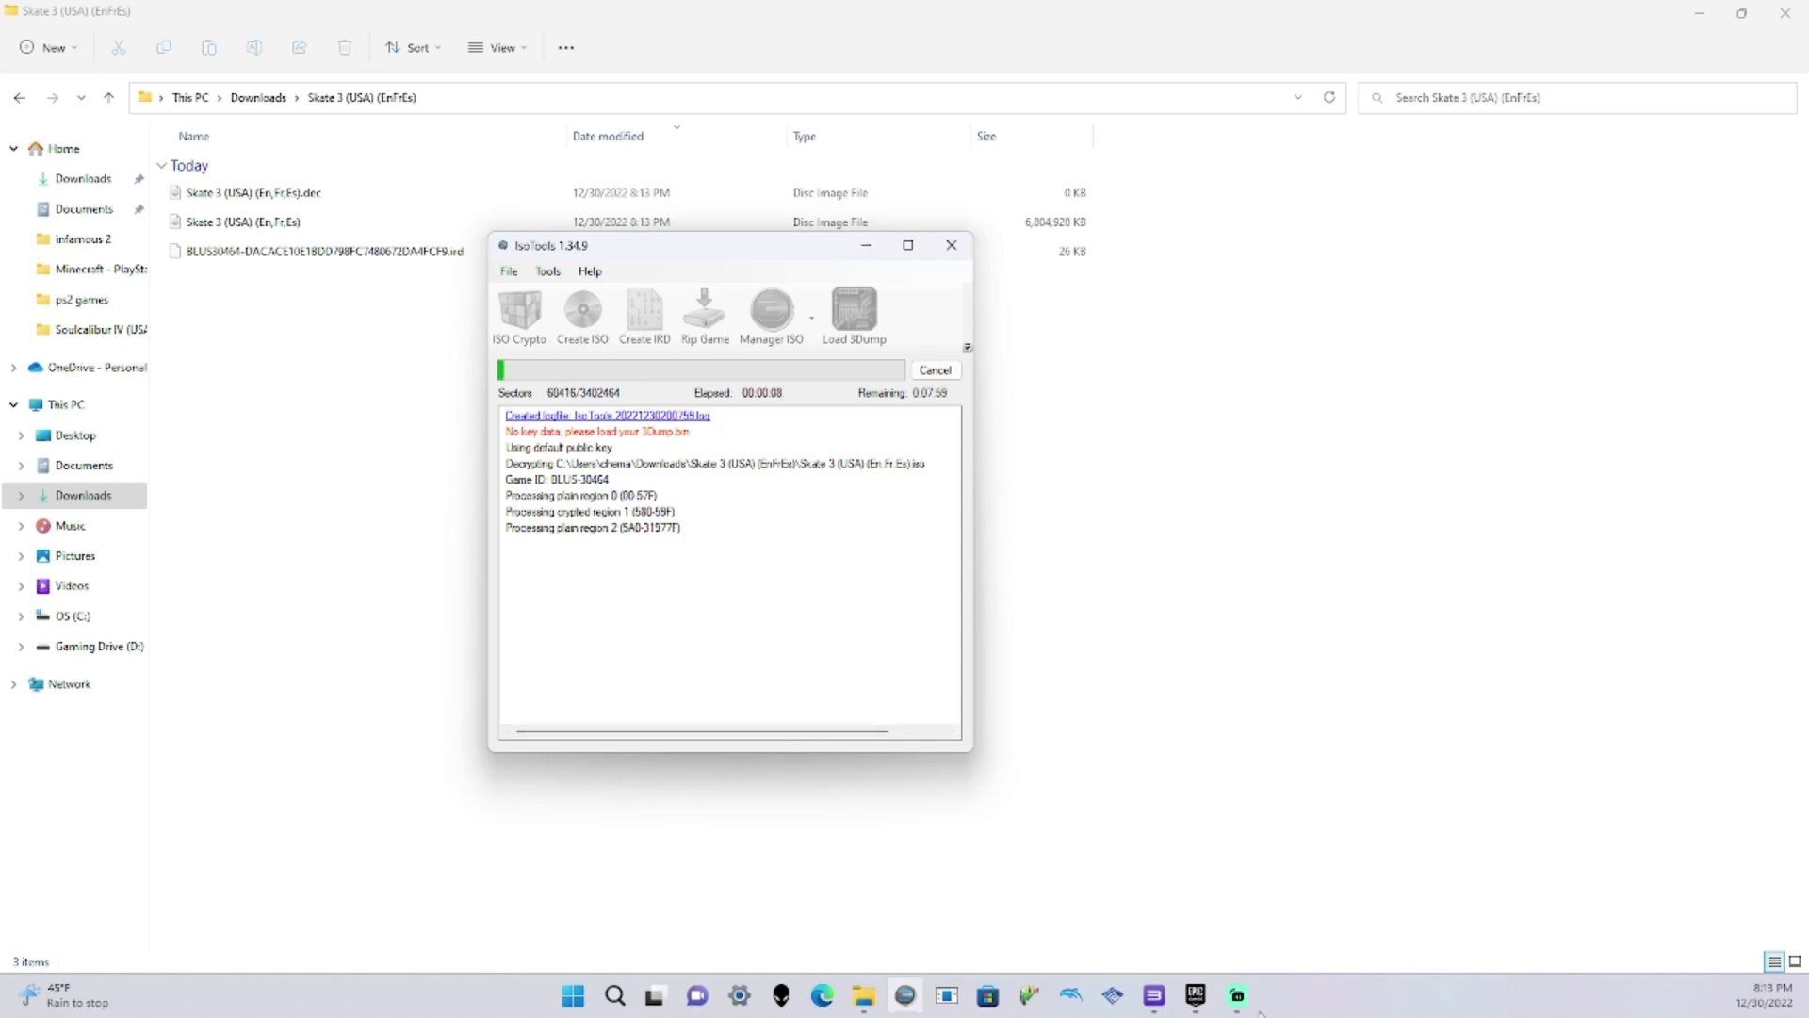
{"action": "left_click", "coordinate": [1203, 1004]}
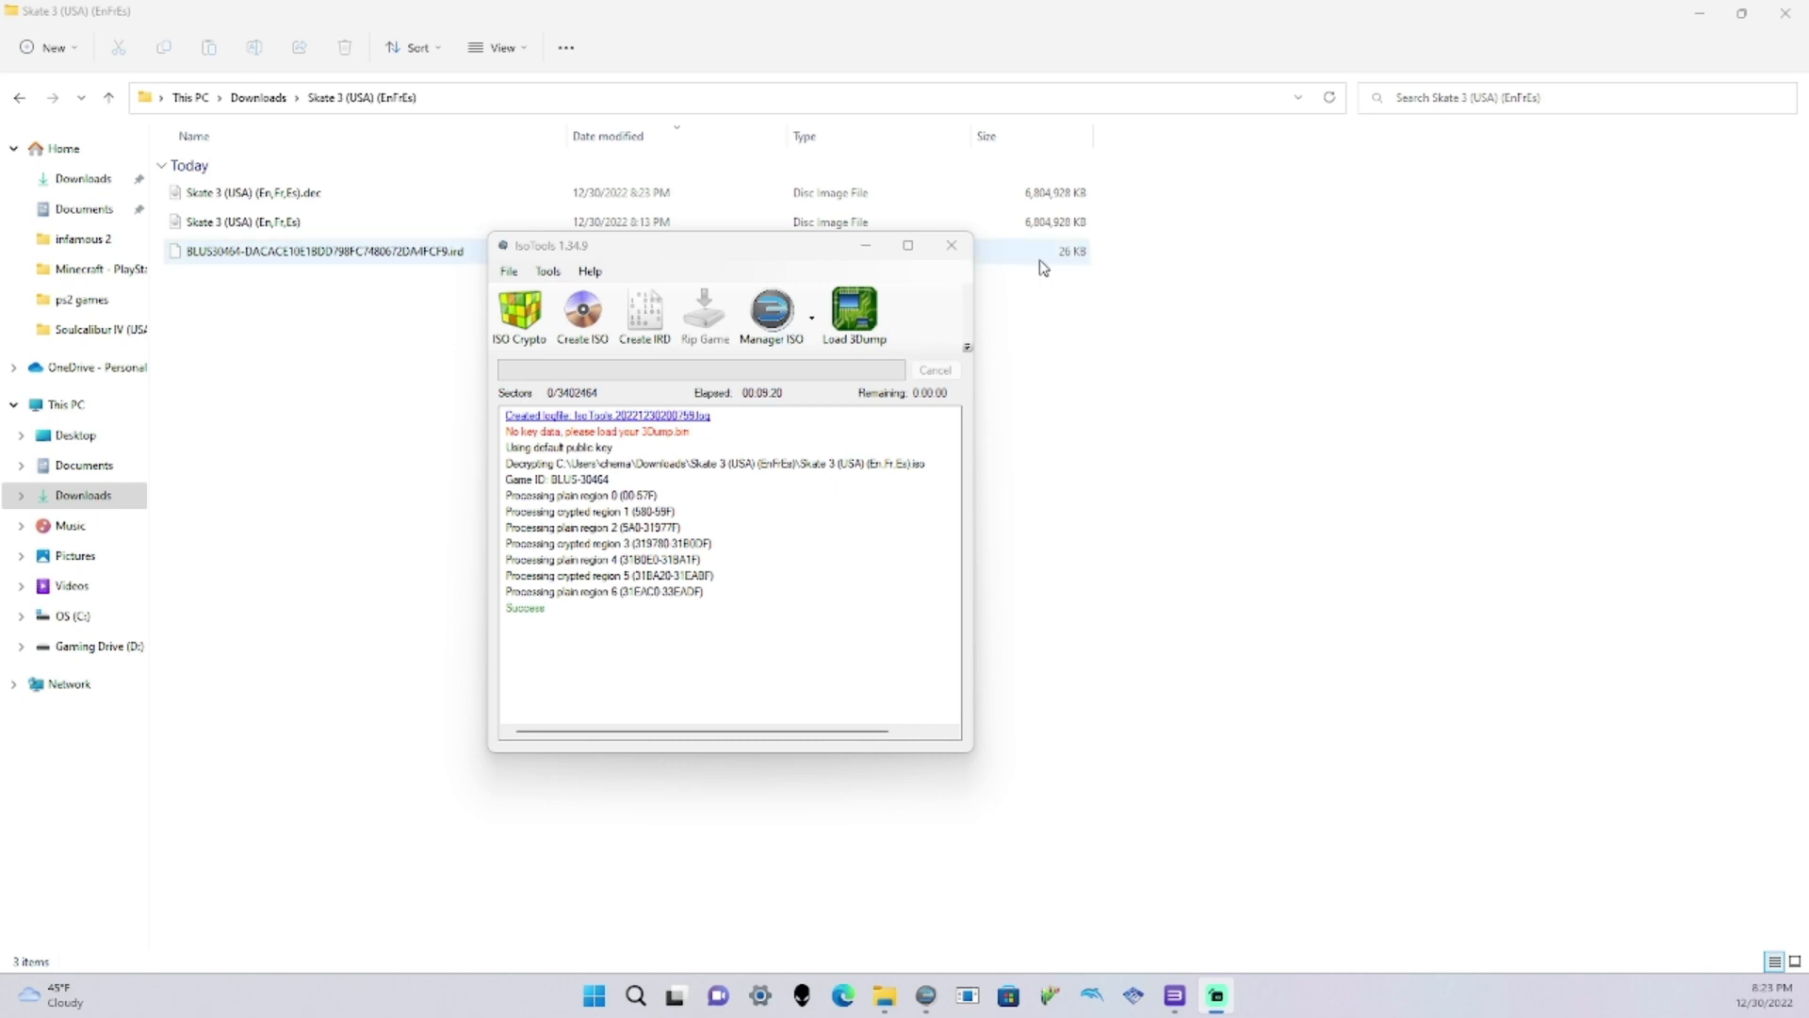
{"action": "left_click", "coordinate": [950, 247]}
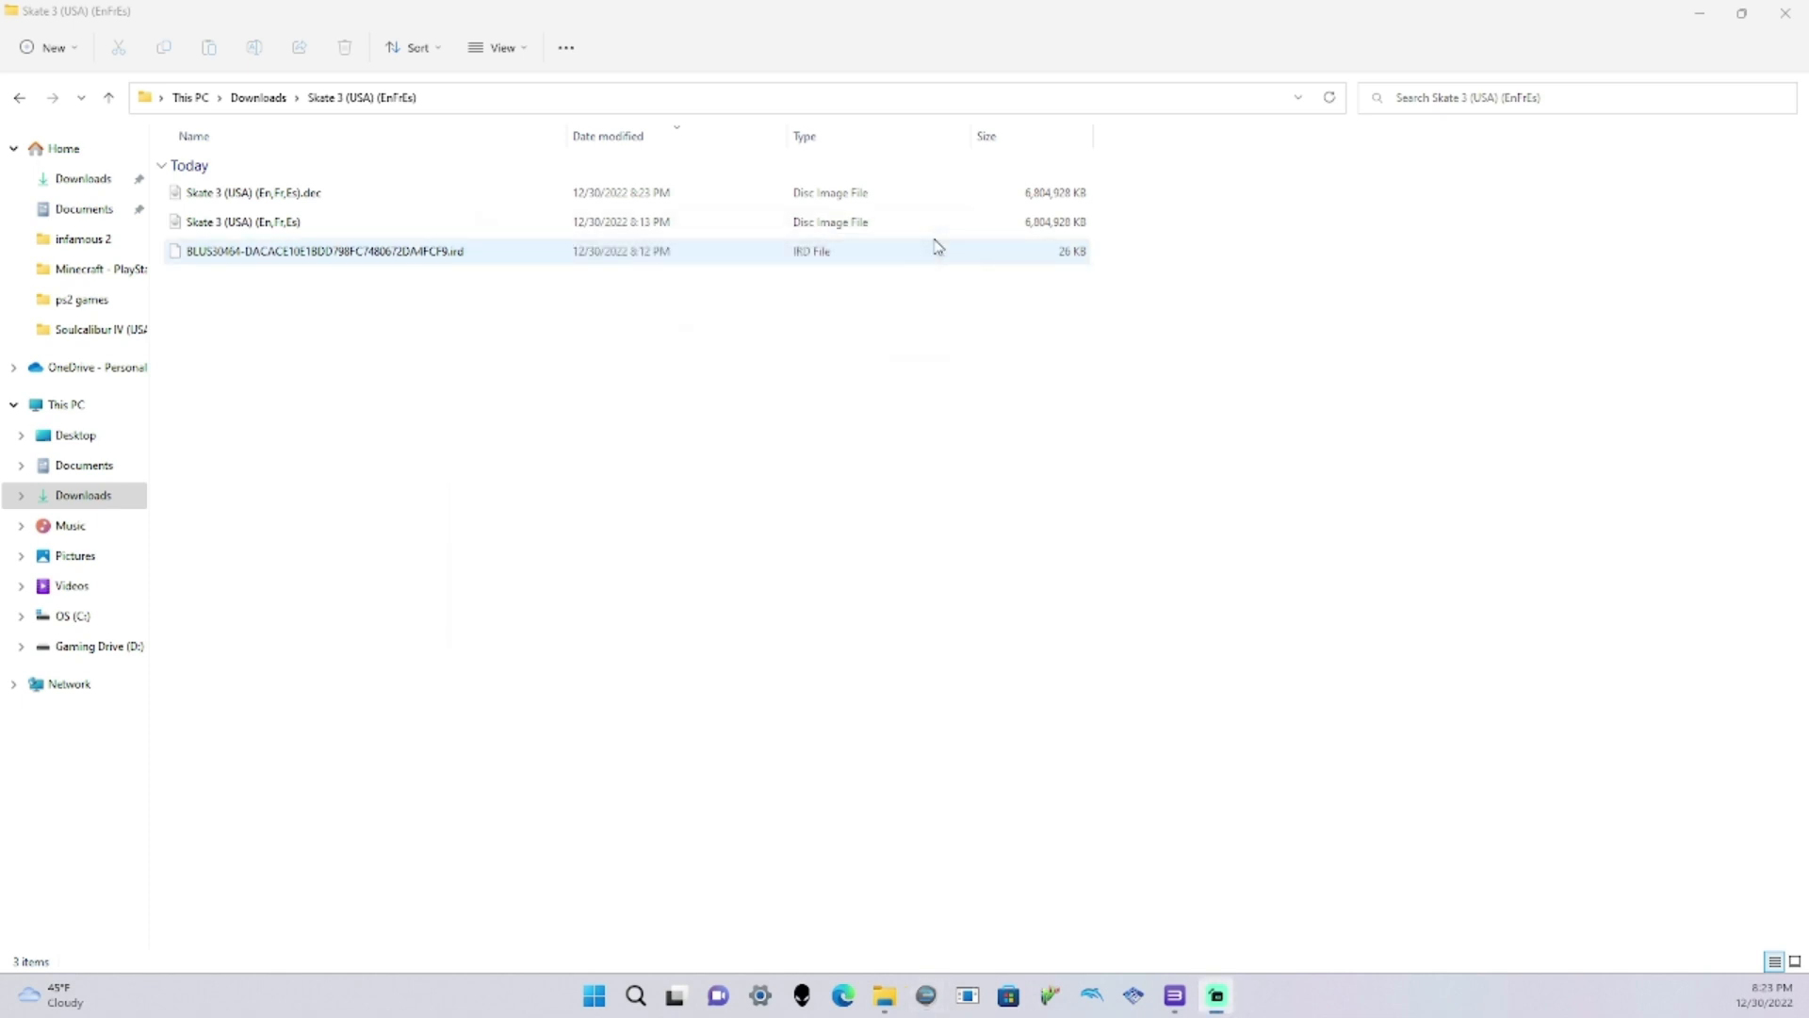
Extract the decrypted Skate 3 (USA) (En,Fr,Es).dec disc image with 7-Zip into a folder of the same name
{"action": "right_click", "coordinate": [277, 202]}
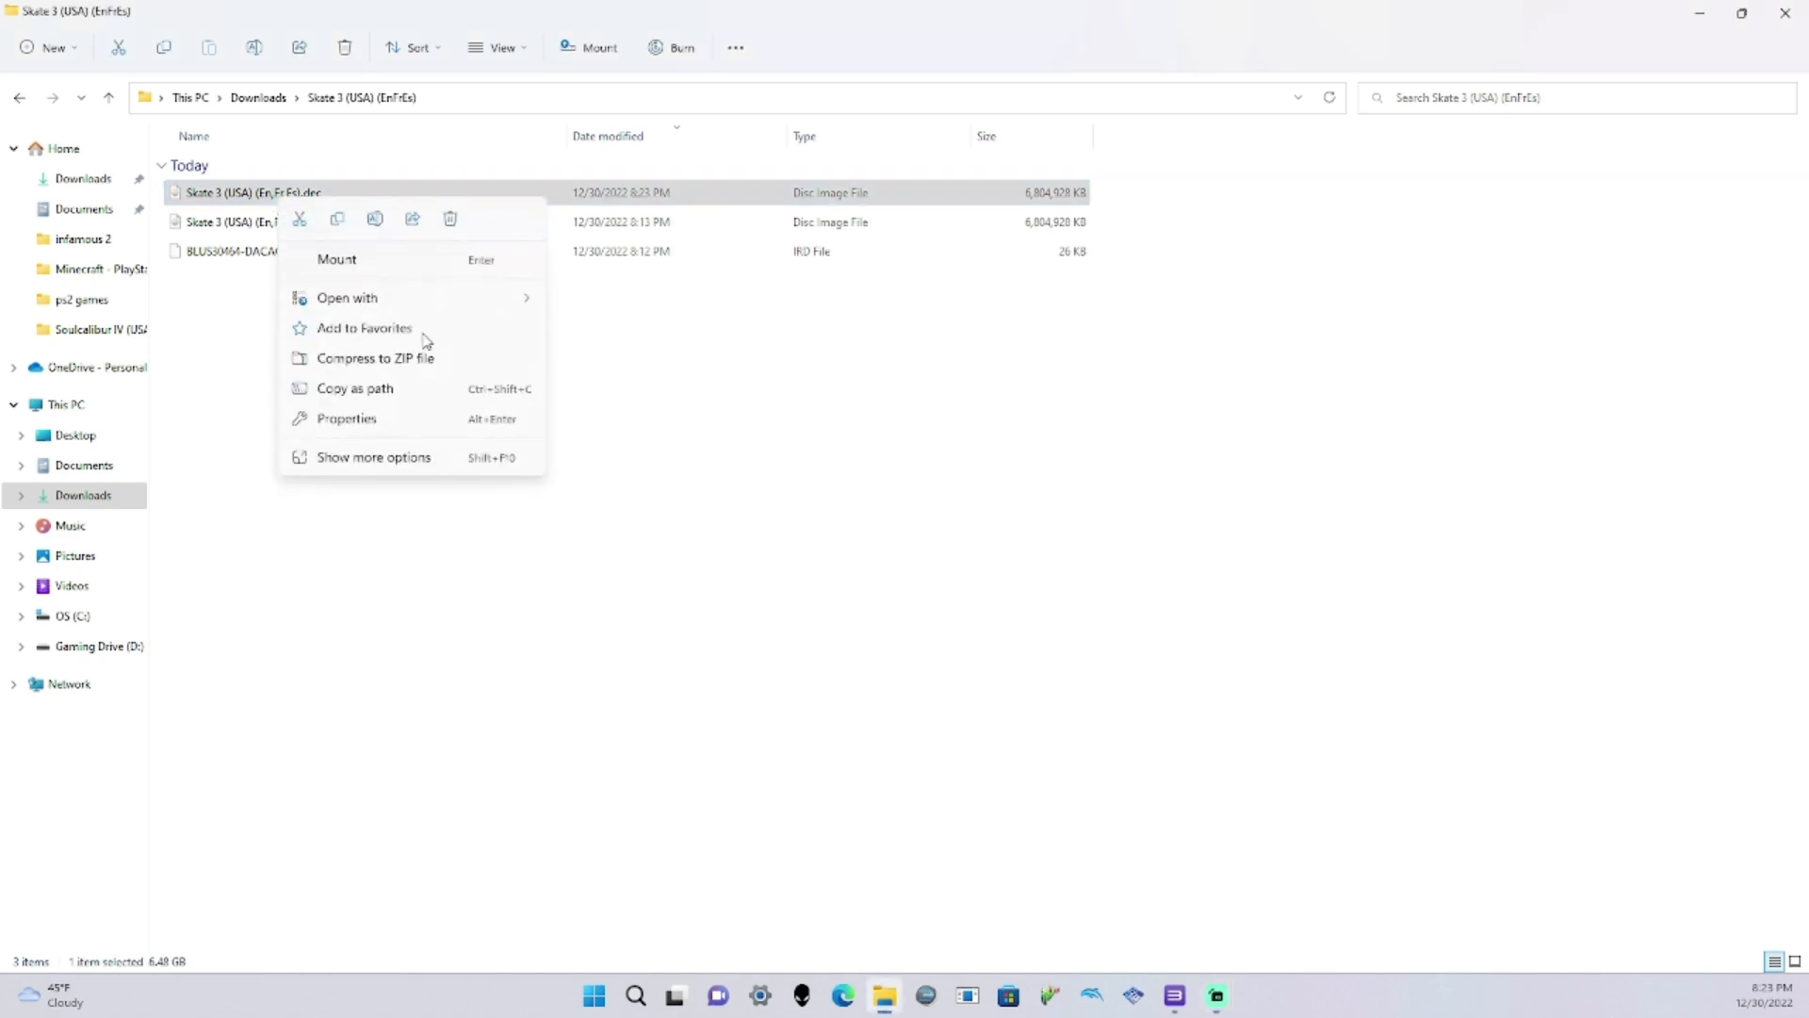
{"action": "left_click", "coordinate": [477, 462]}
{"action": "mouse_move", "coordinate": [670, 548]}
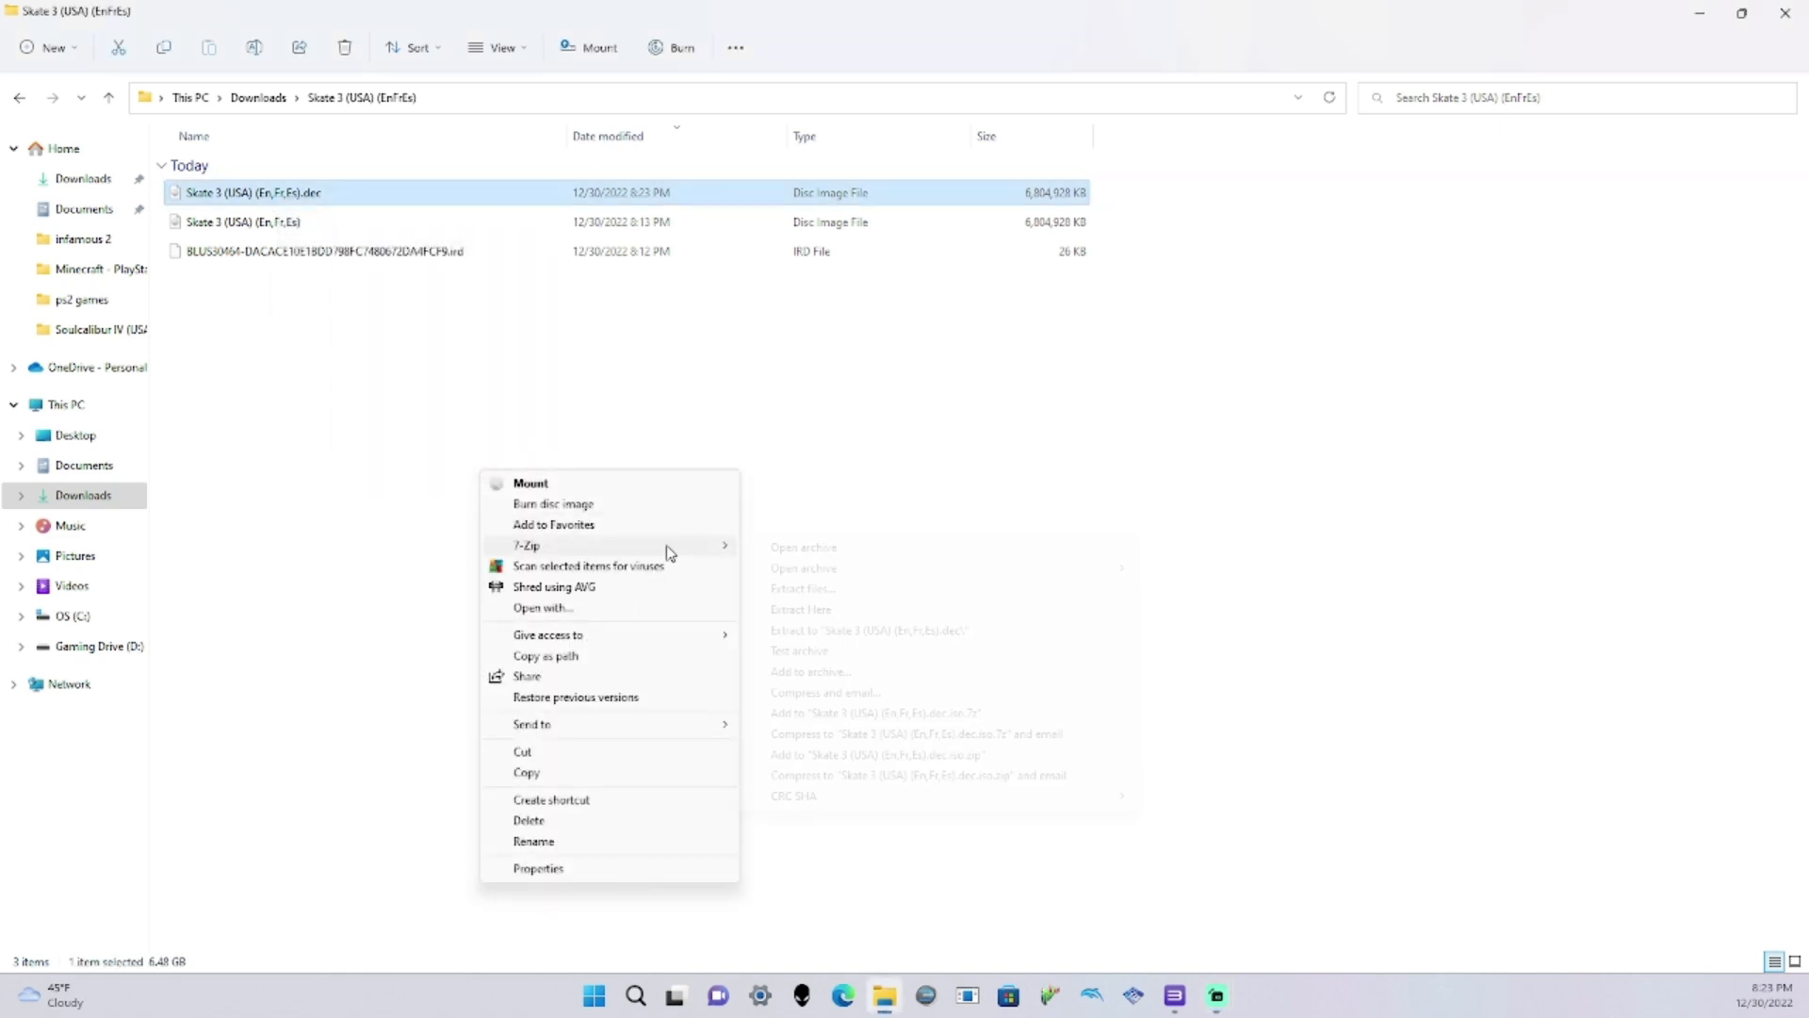
{"action": "left_click", "coordinate": [891, 631]}
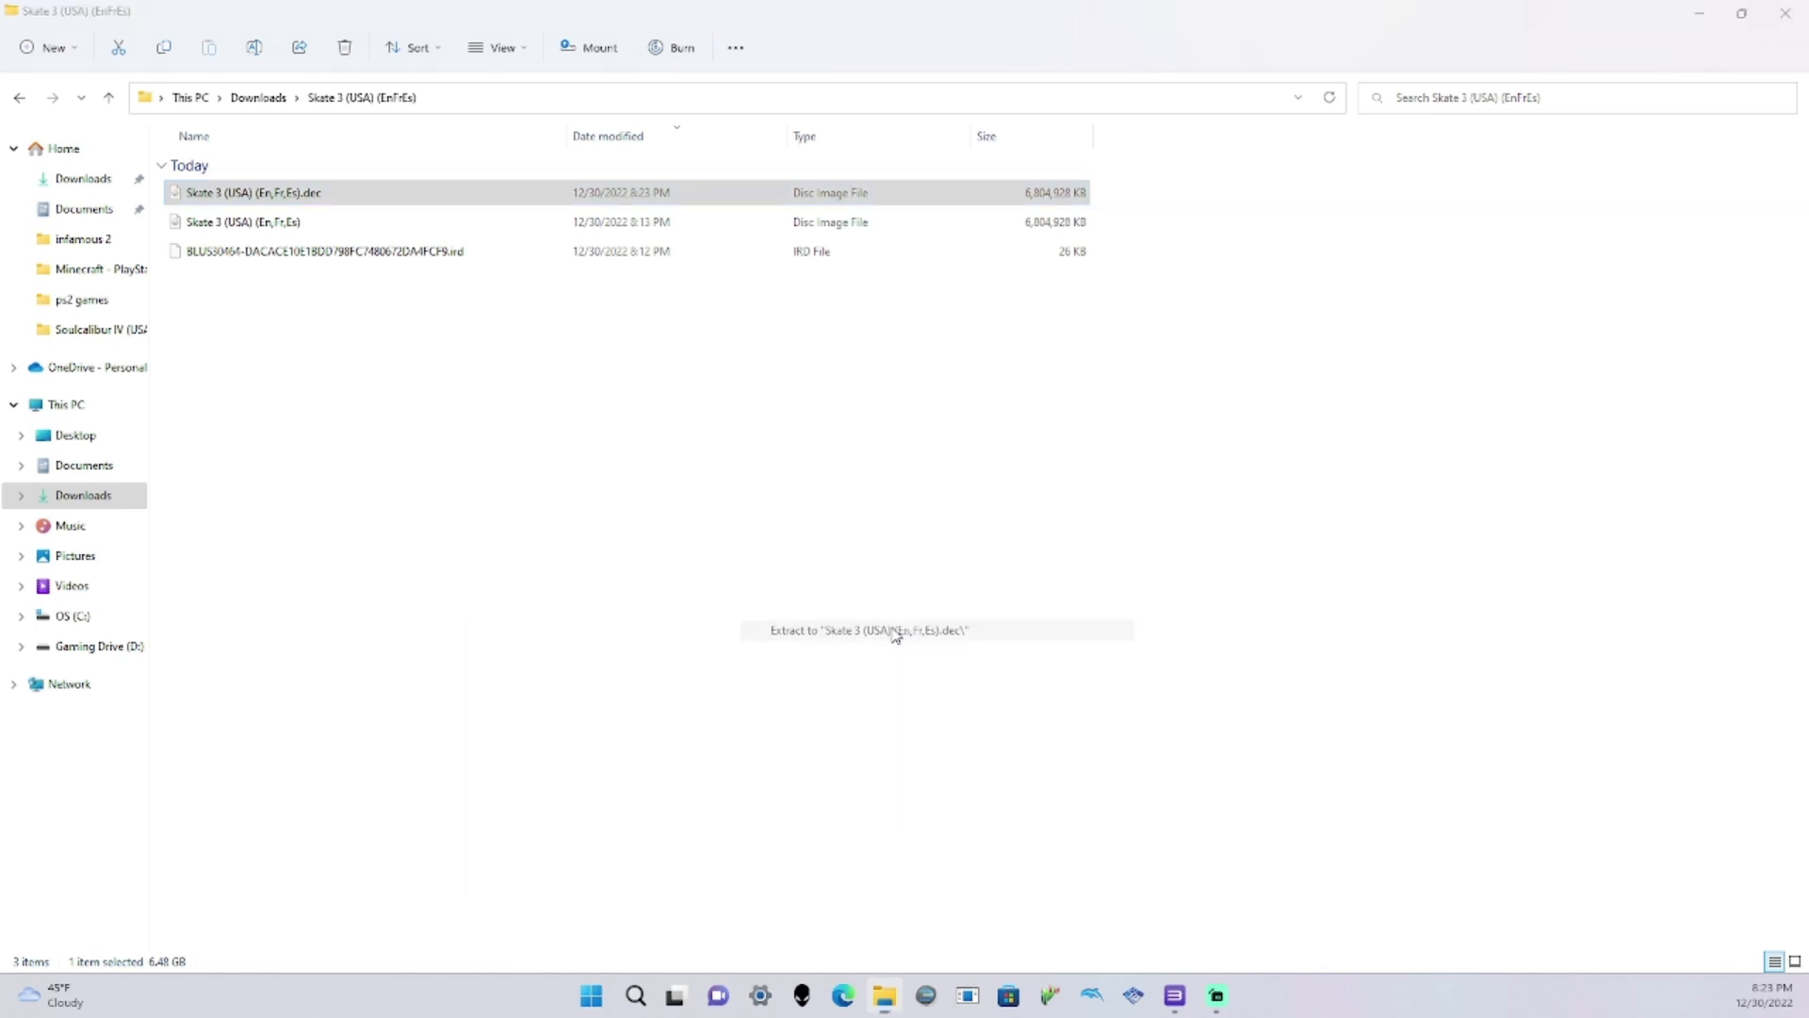
{"action": "left_click_drag", "start_coordinate": [0, 428], "coordinate": [1217, 379]}
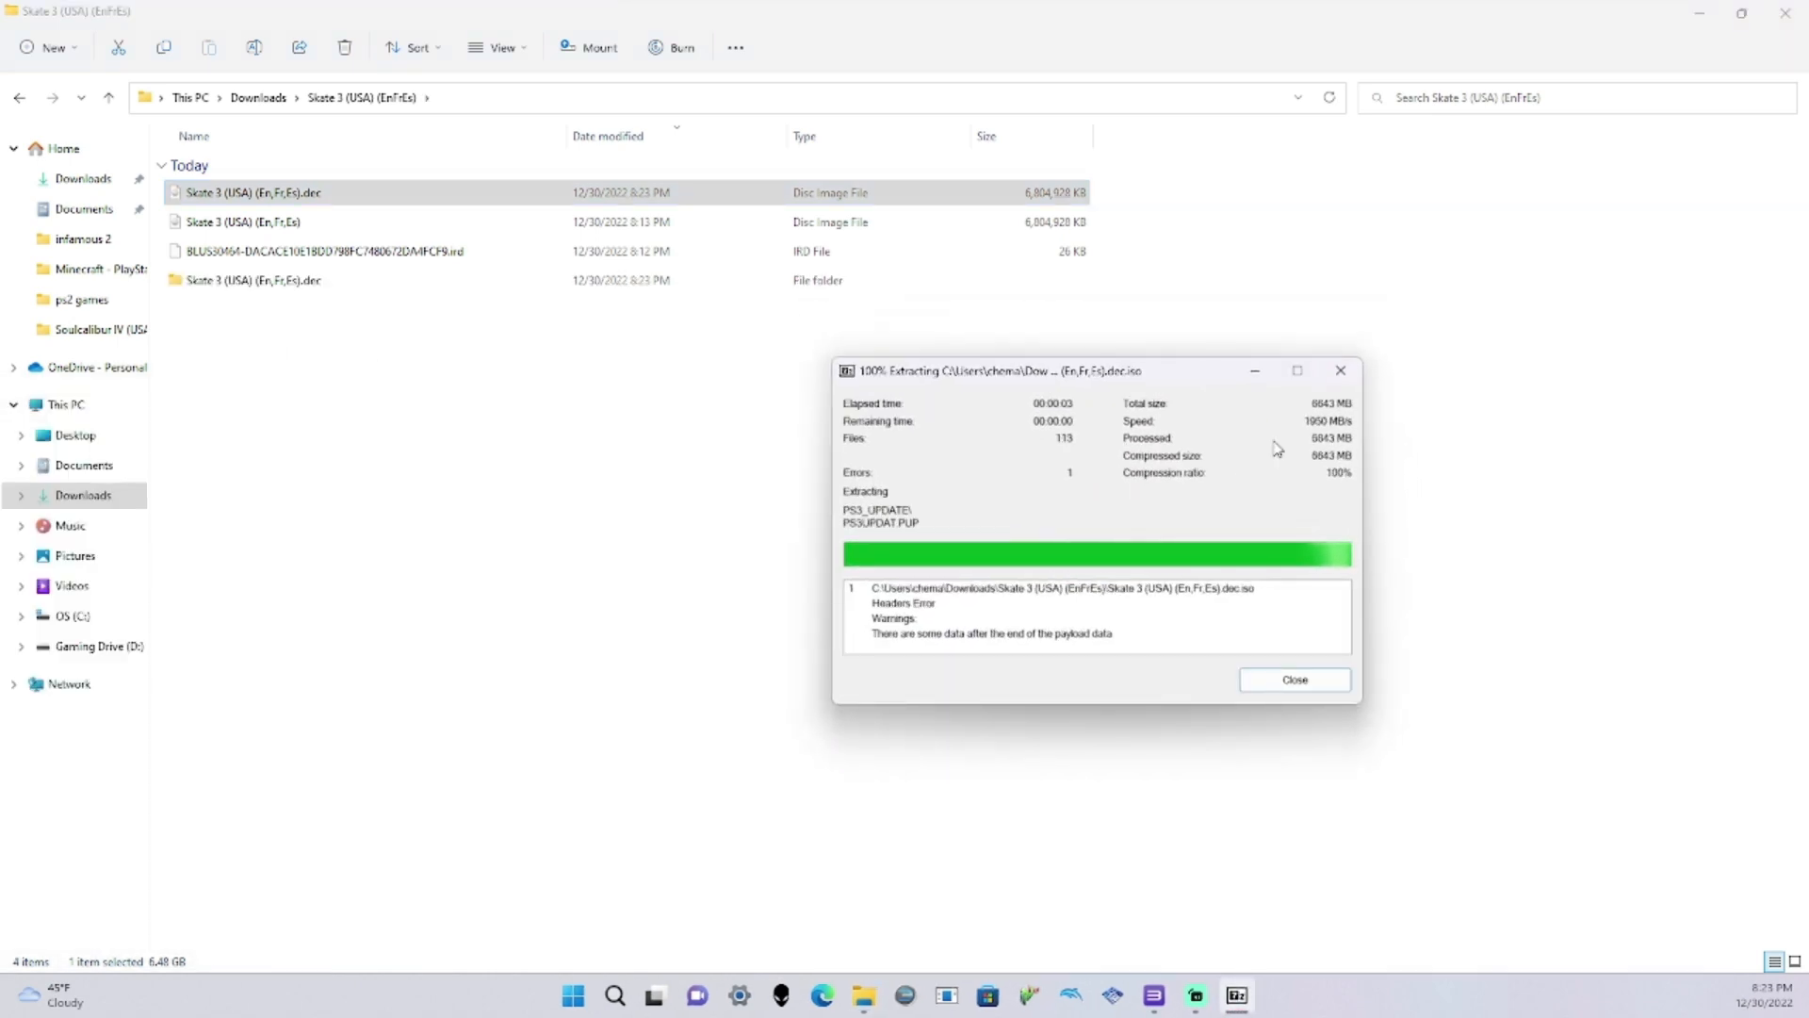
Close the finished 7-Zip extraction window and open the ps3 emulator folder on Gaming Drive (D:)
{"action": "left_click", "coordinate": [1306, 683]}
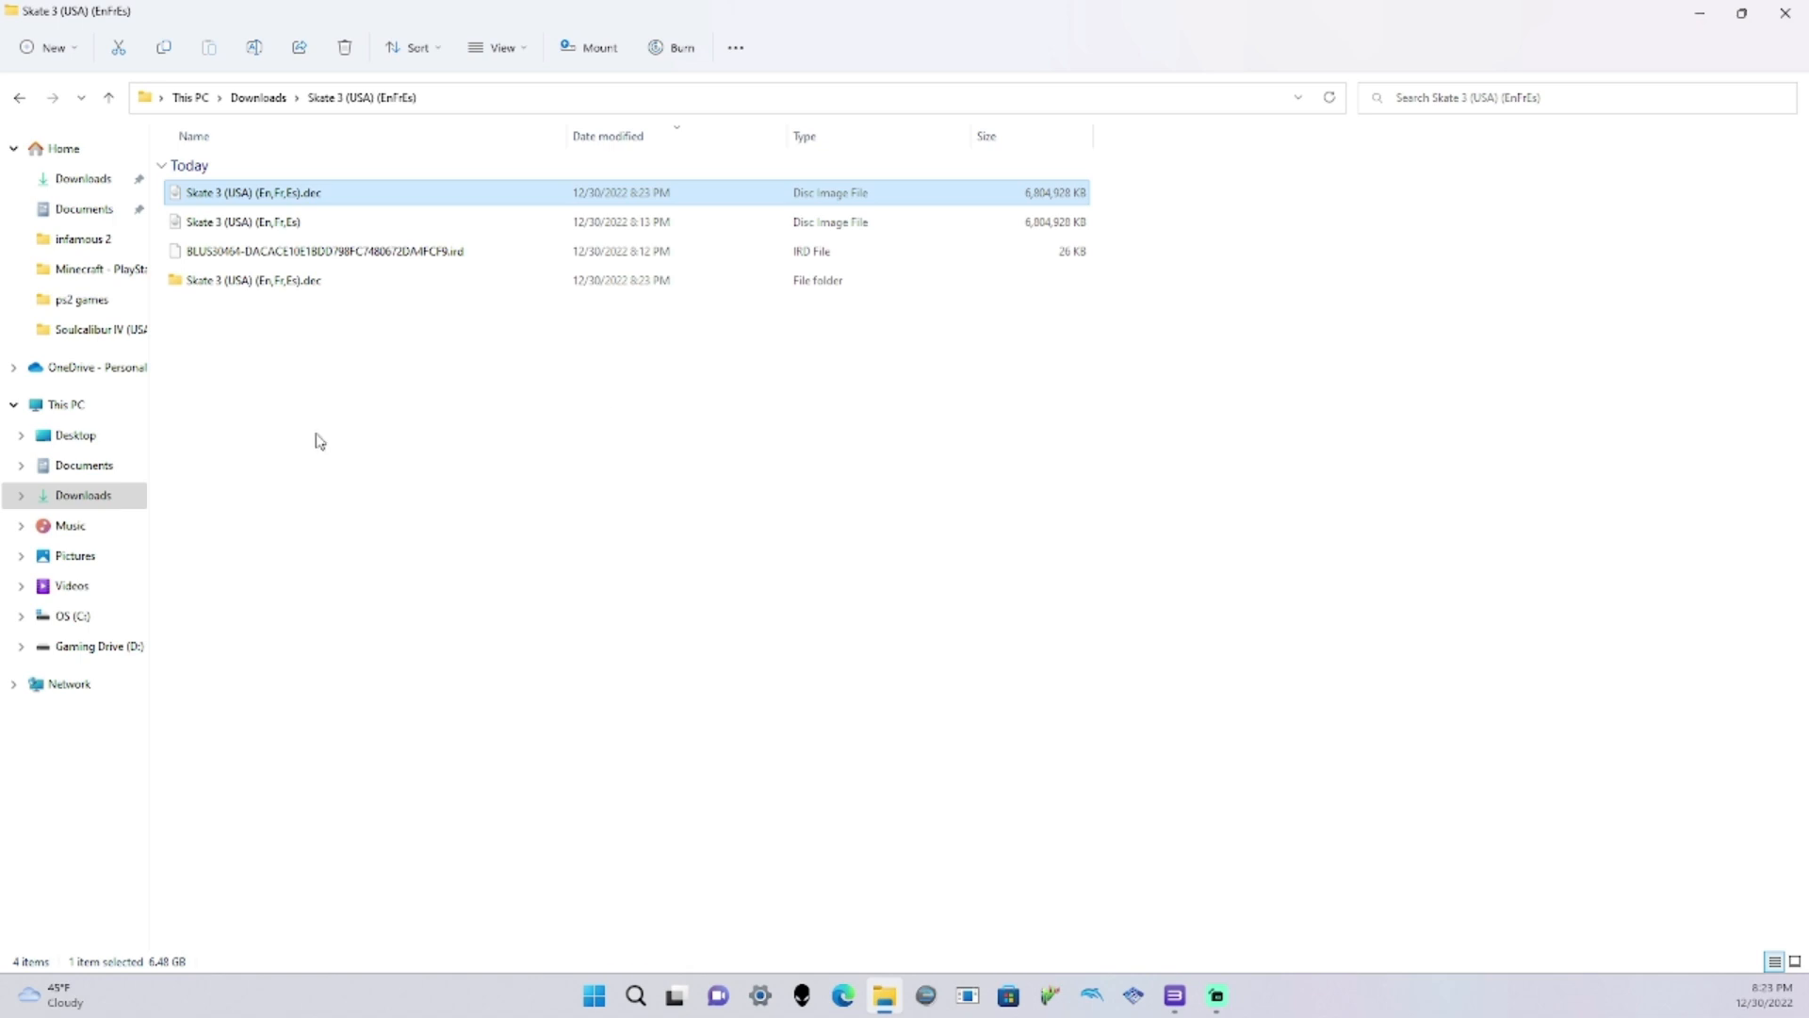
{"action": "left_click", "coordinate": [284, 221]}
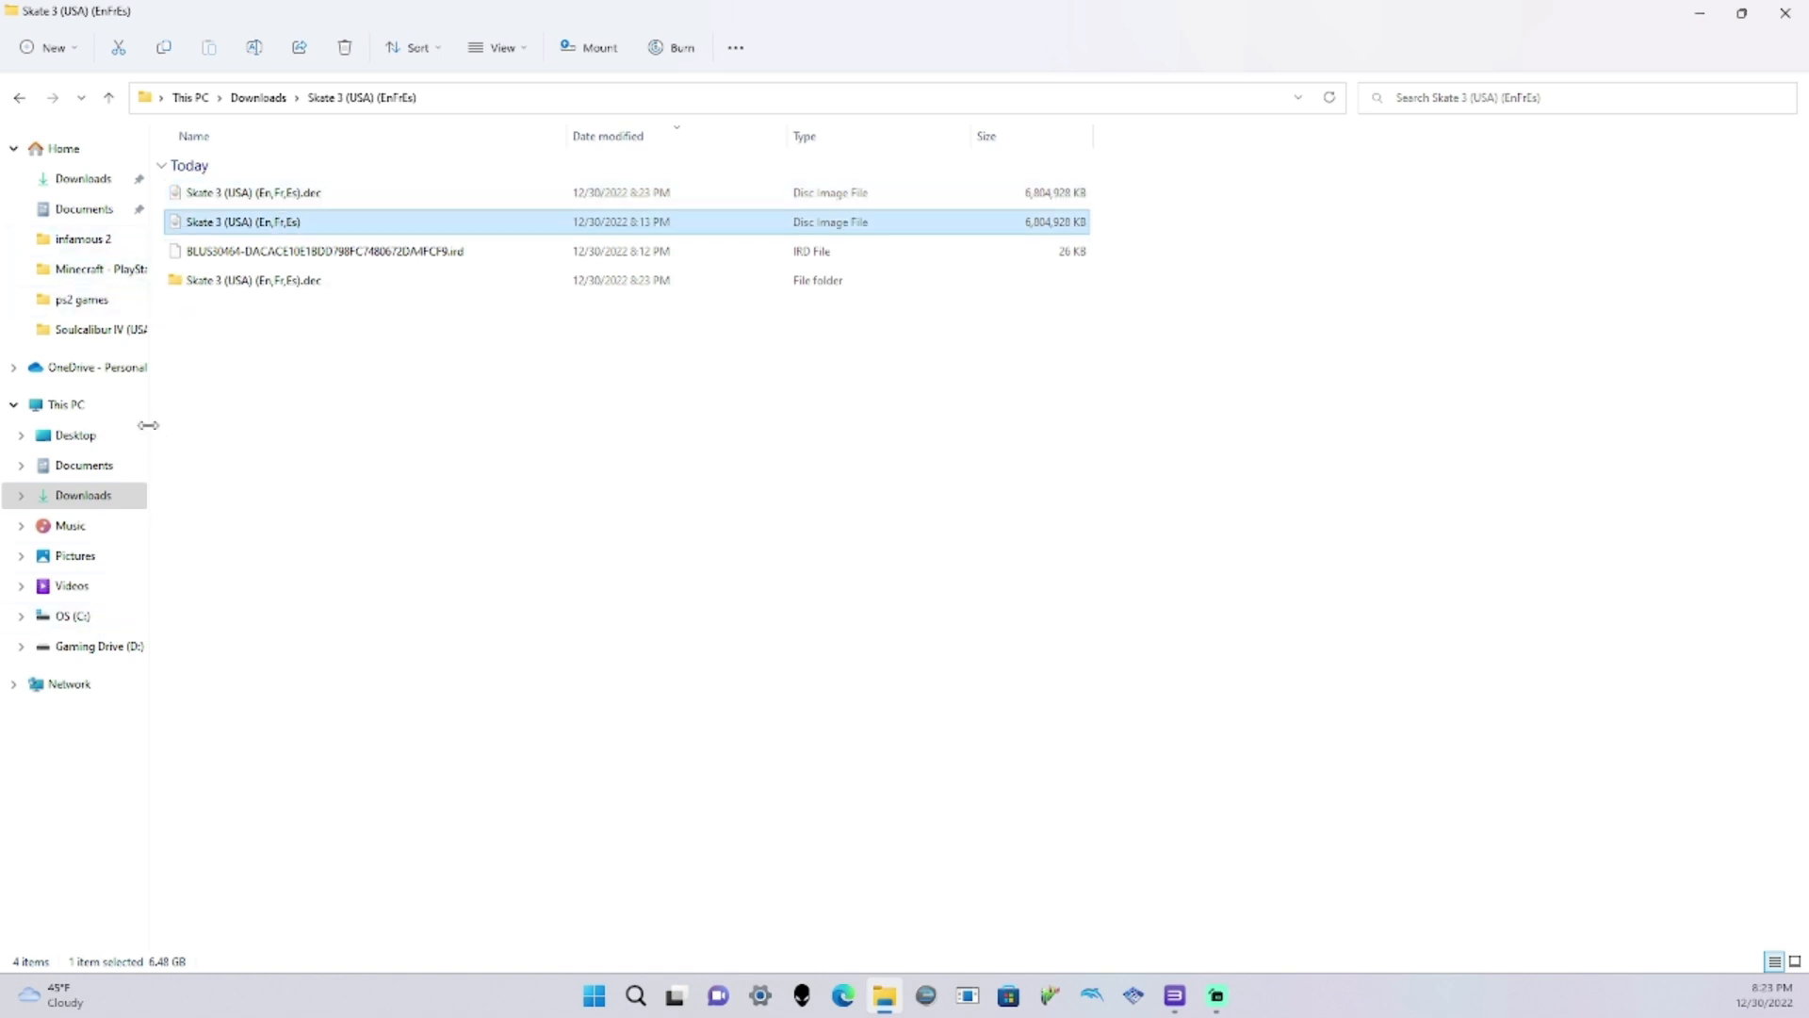
{"action": "left_click", "coordinate": [81, 617]}
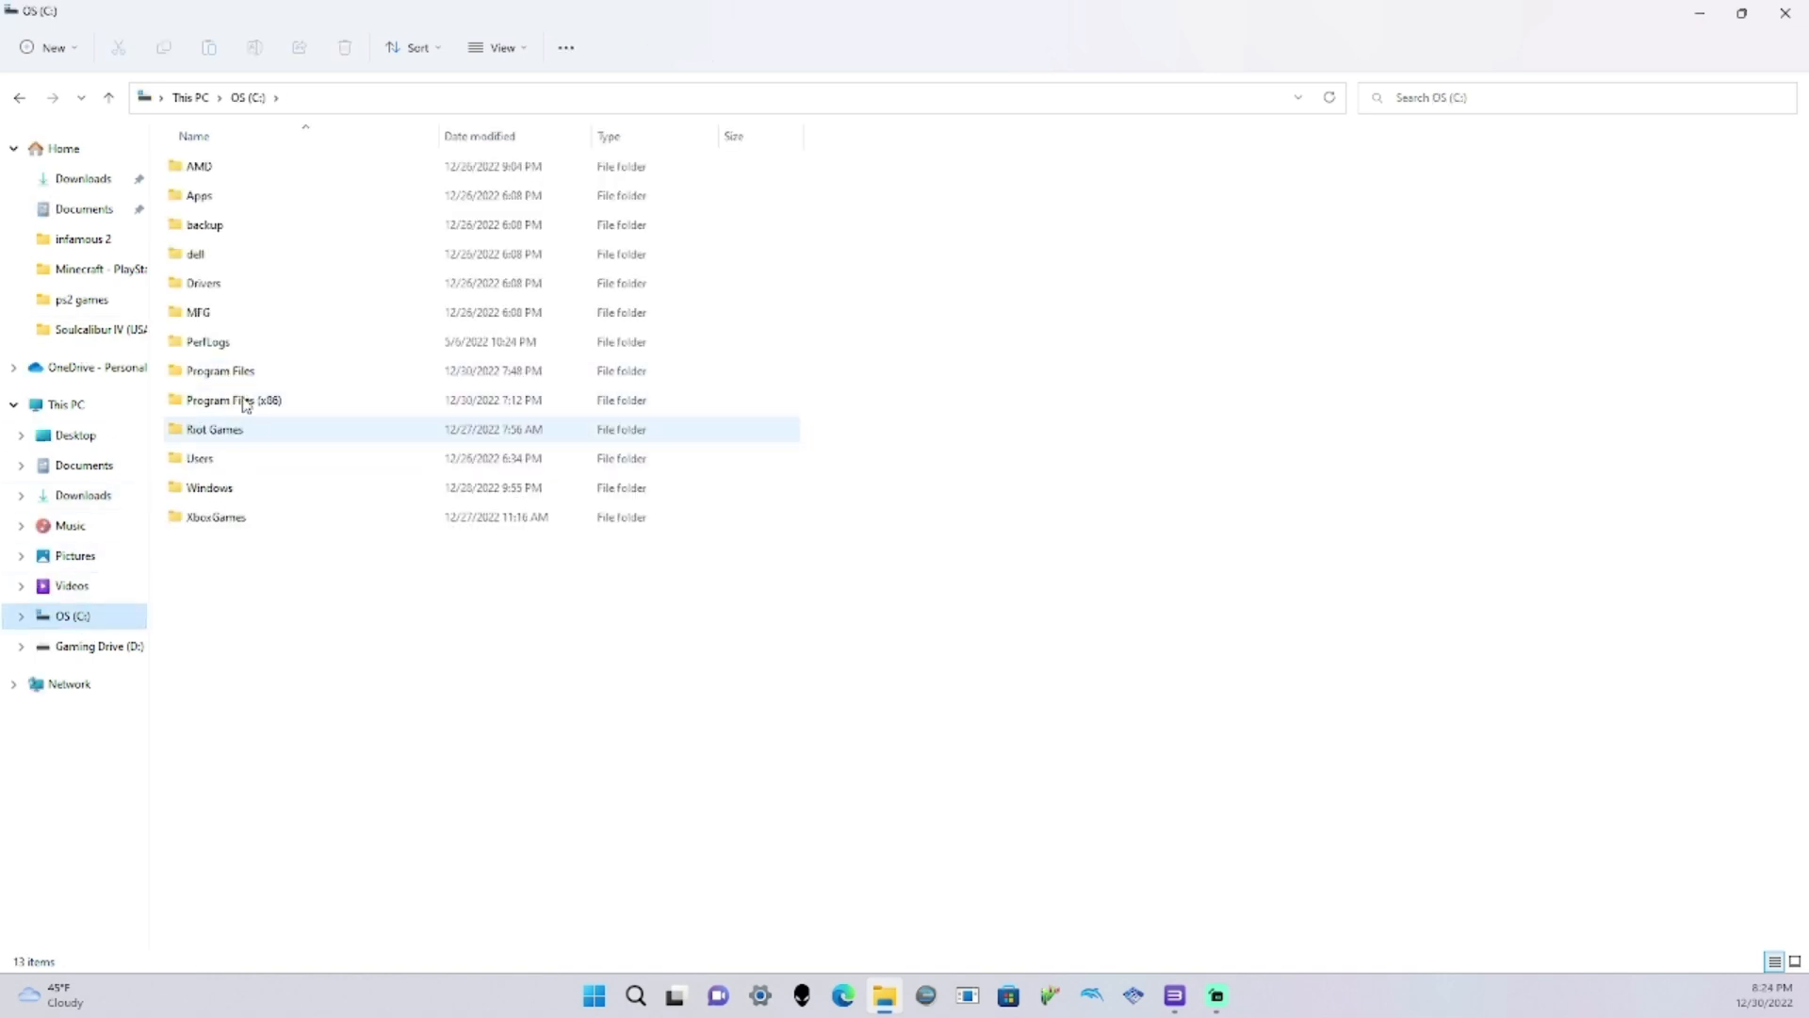
{"action": "left_click", "coordinate": [95, 647]}
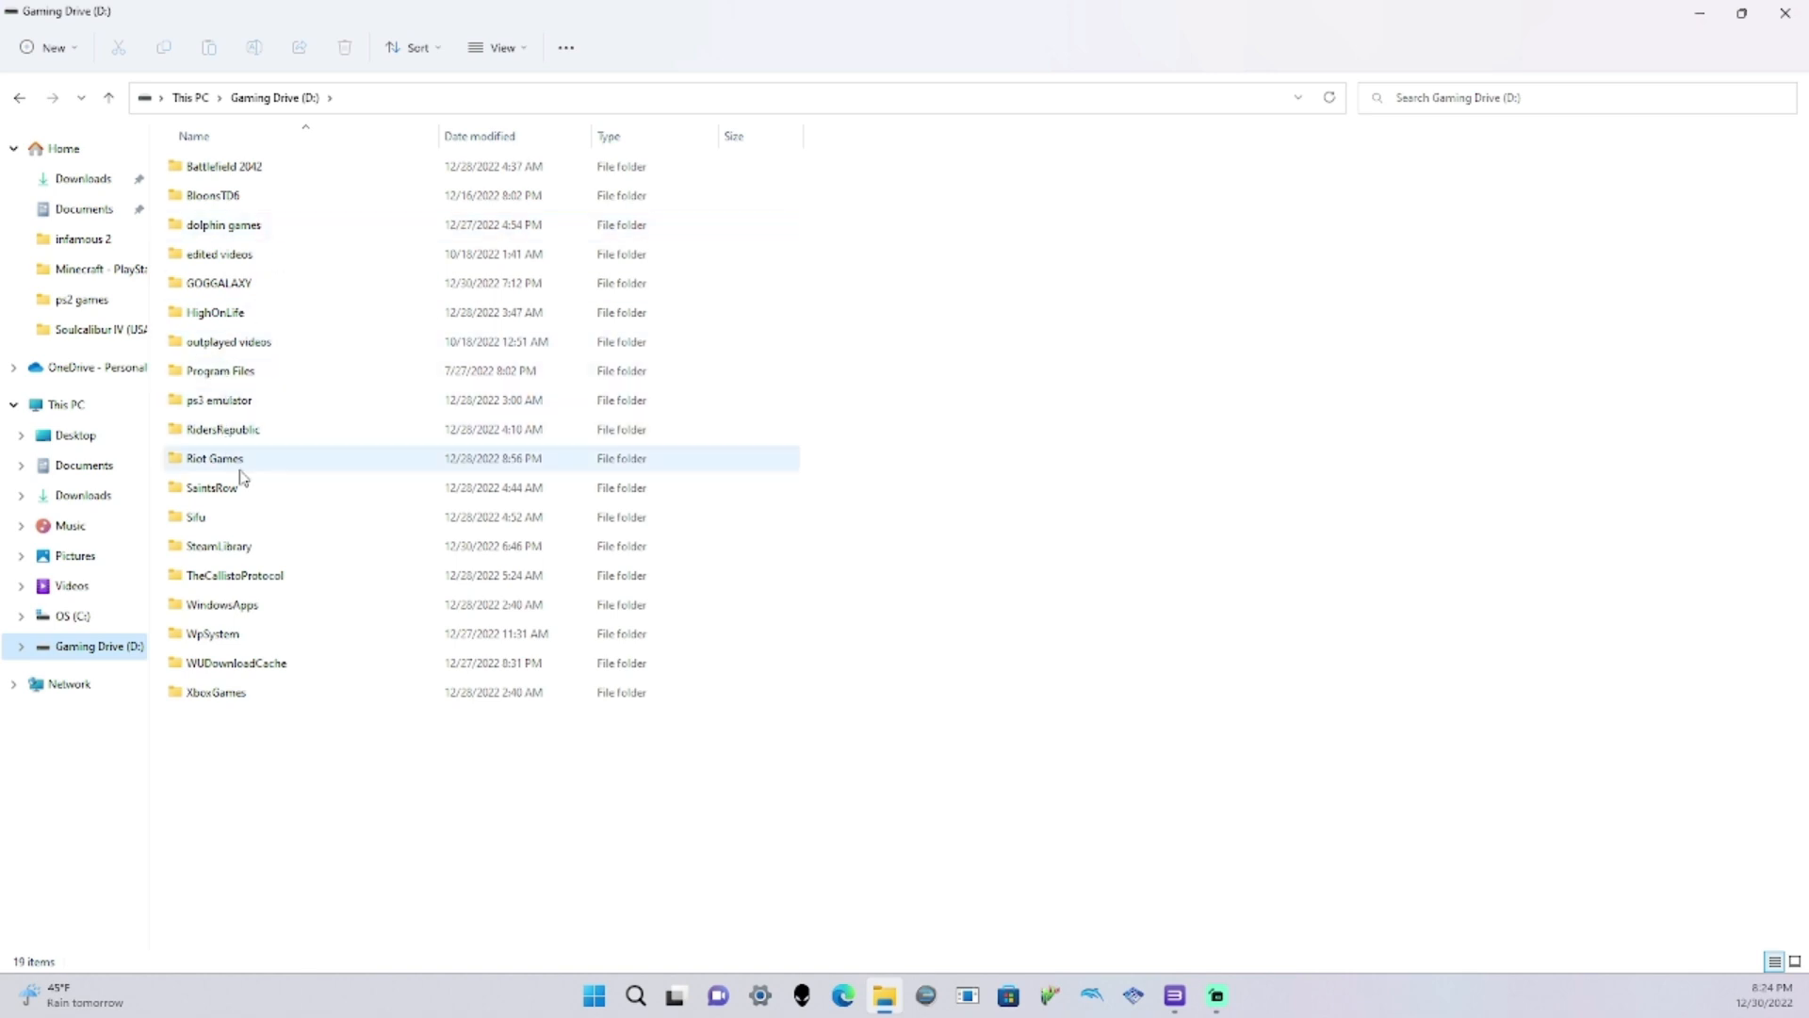
{"action": "right_click", "coordinate": [261, 407]}
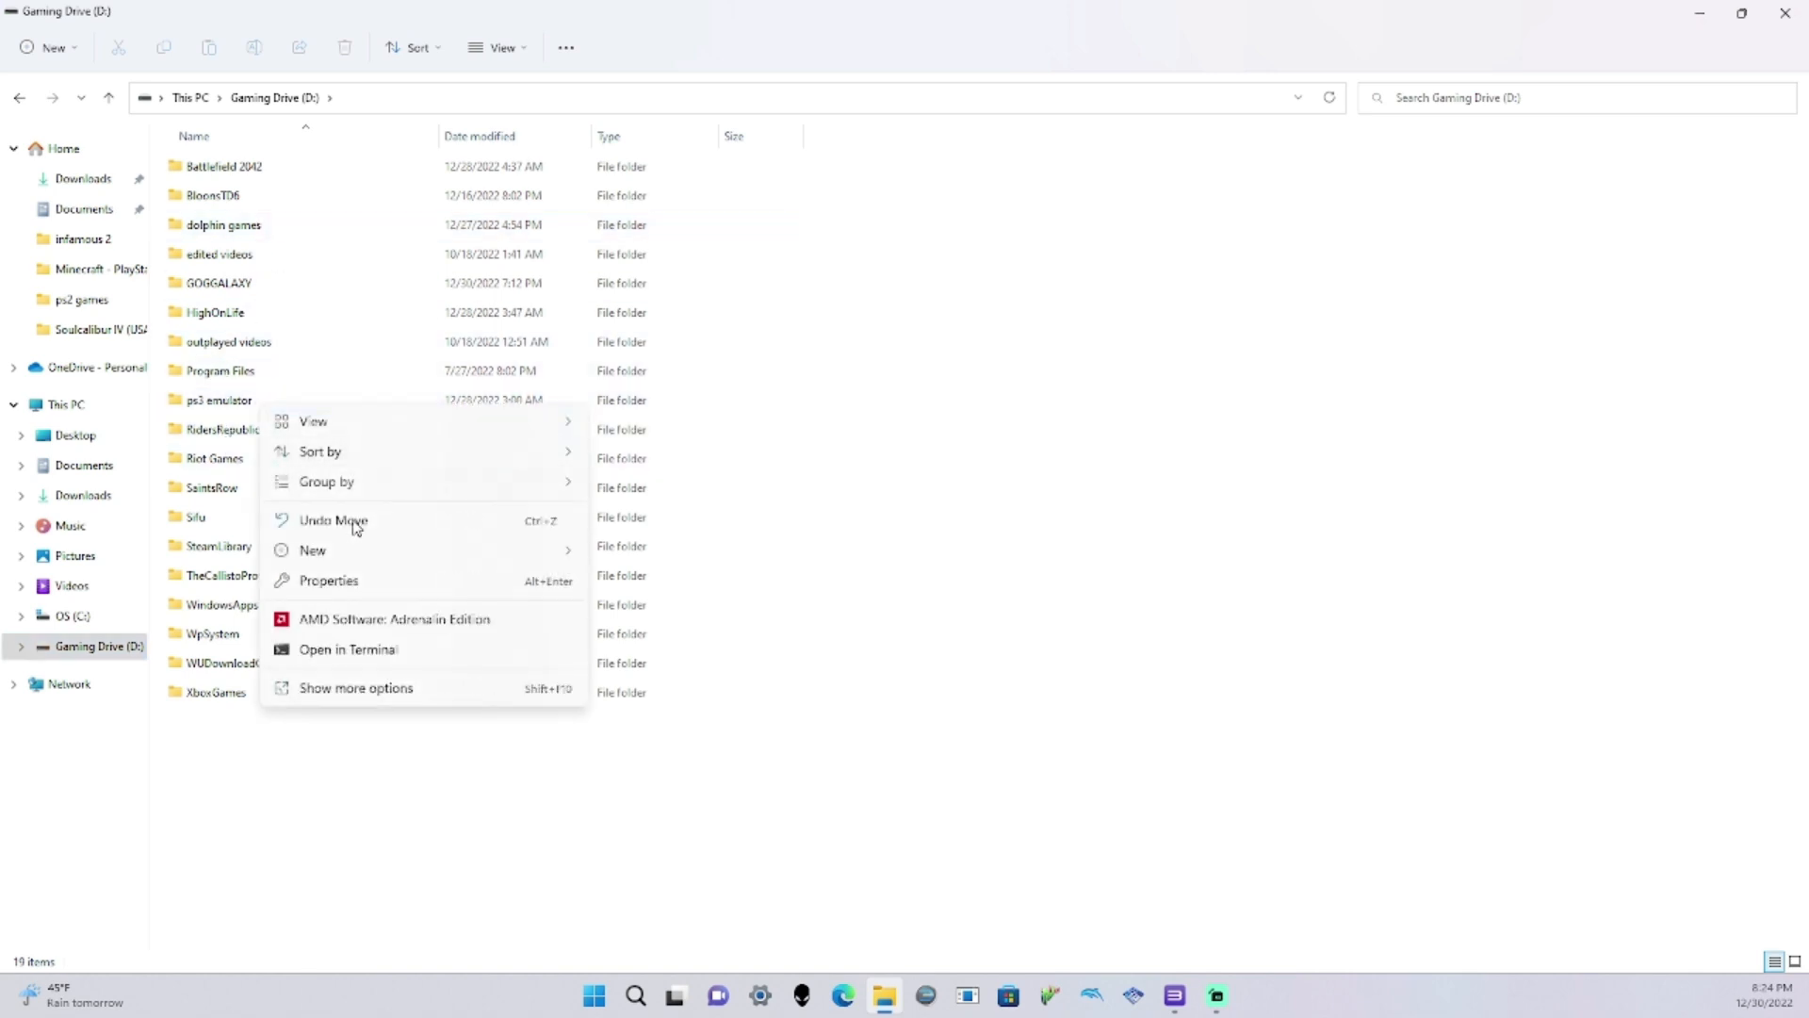
{"action": "left_click", "coordinate": [355, 693]}
{"action": "left_click", "coordinate": [303, 749]}
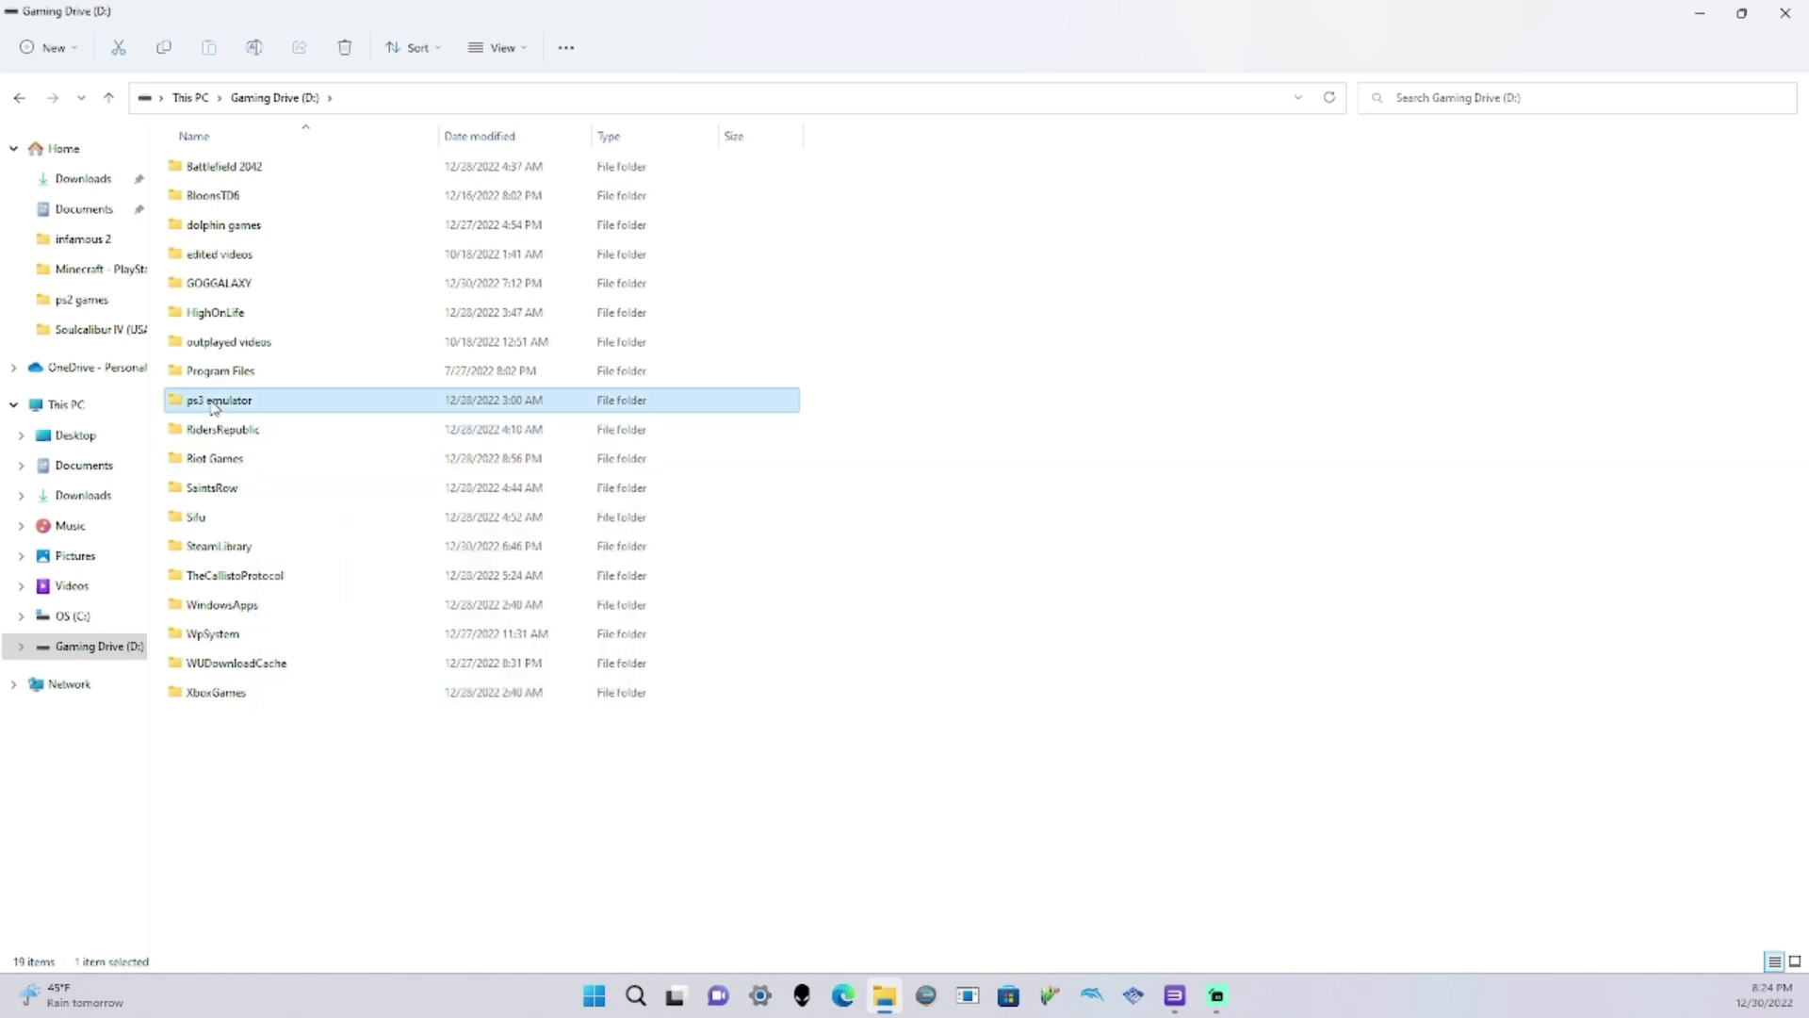
{"action": "double_click", "coordinate": [216, 401]}
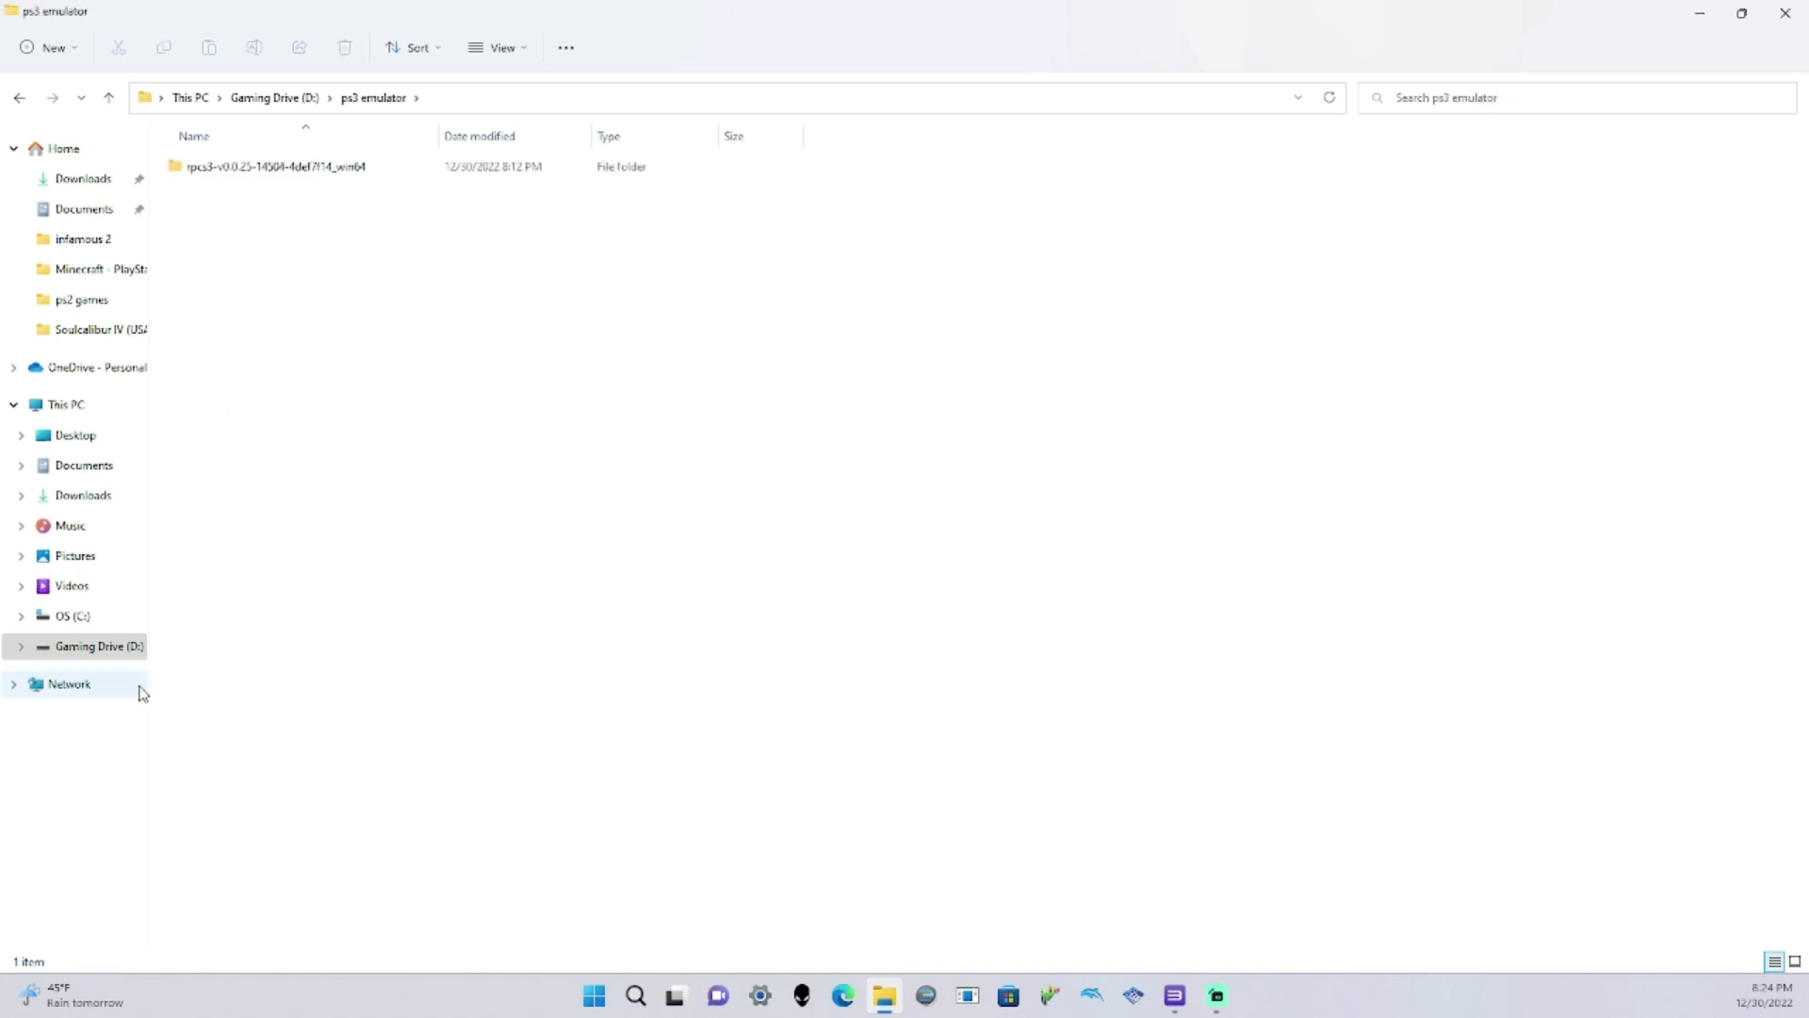
Open the disc folder inside dev_hdd0 of the rpcs3-v0.0.25-14504-4def7f14_win64 folder
{"action": "right_click", "coordinate": [98, 179]}
{"action": "left_click", "coordinate": [189, 236]}
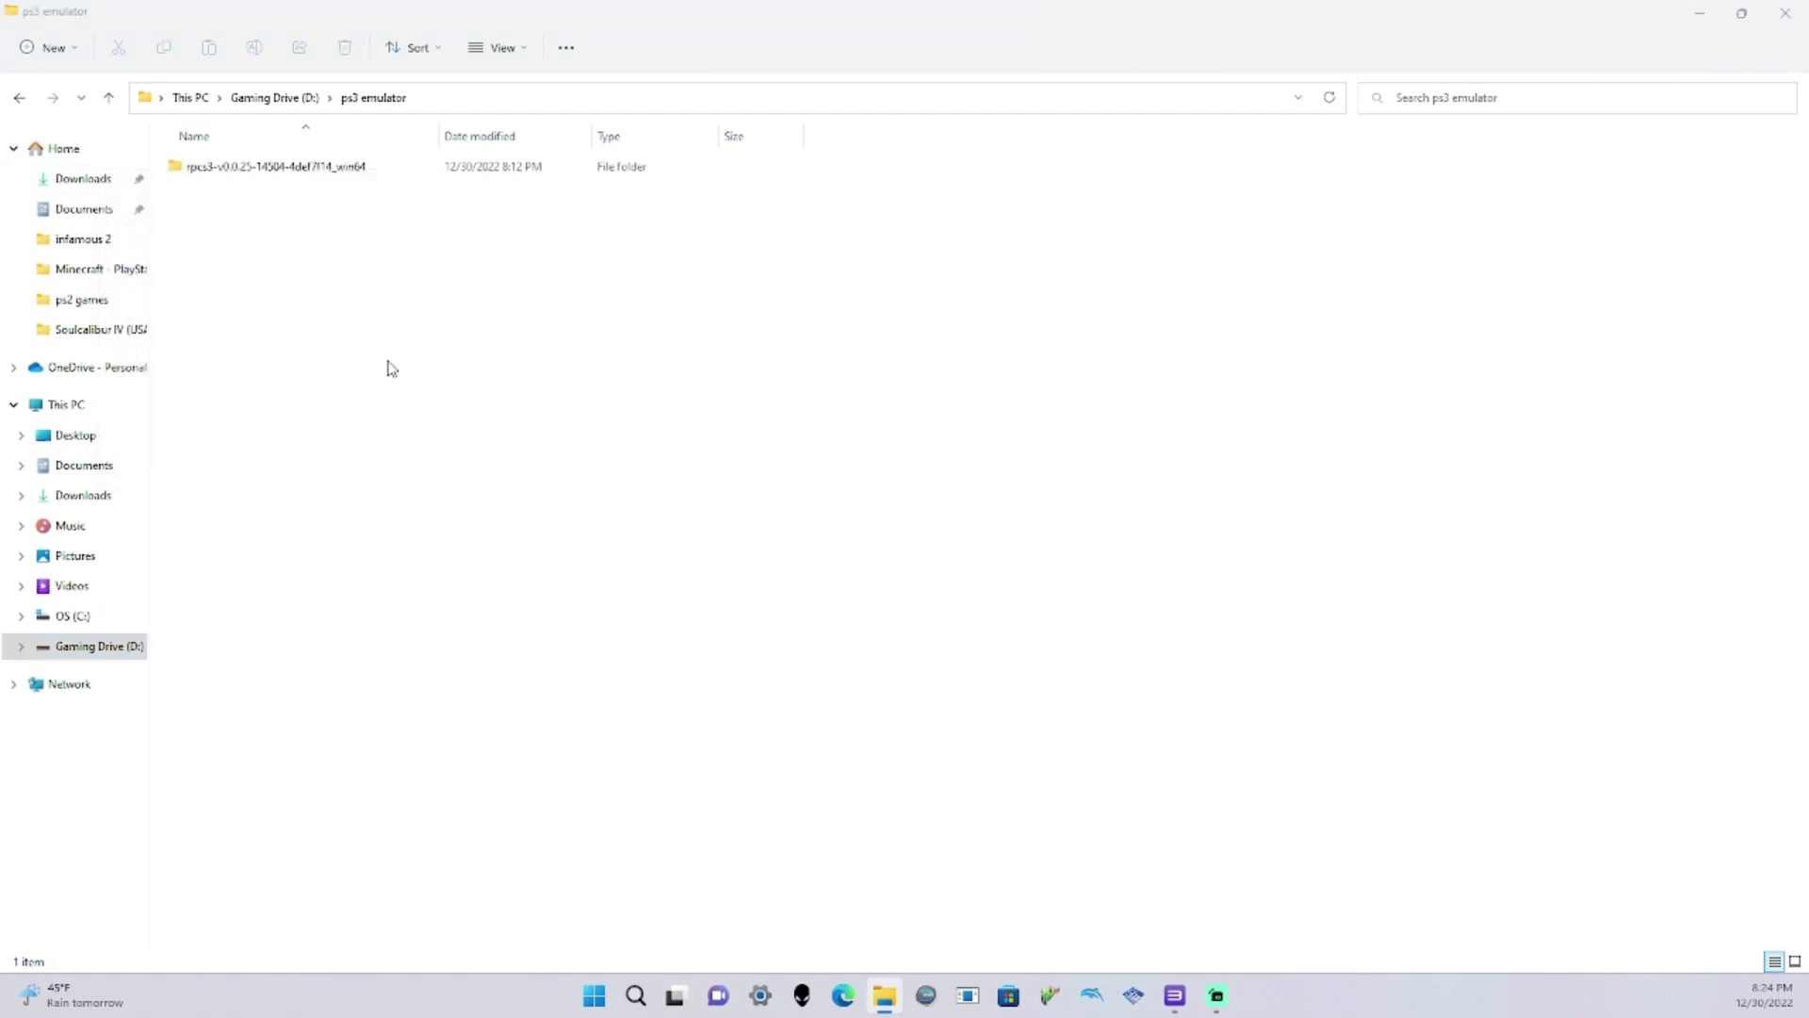
{"action": "left_click", "coordinate": [1699, 12]}
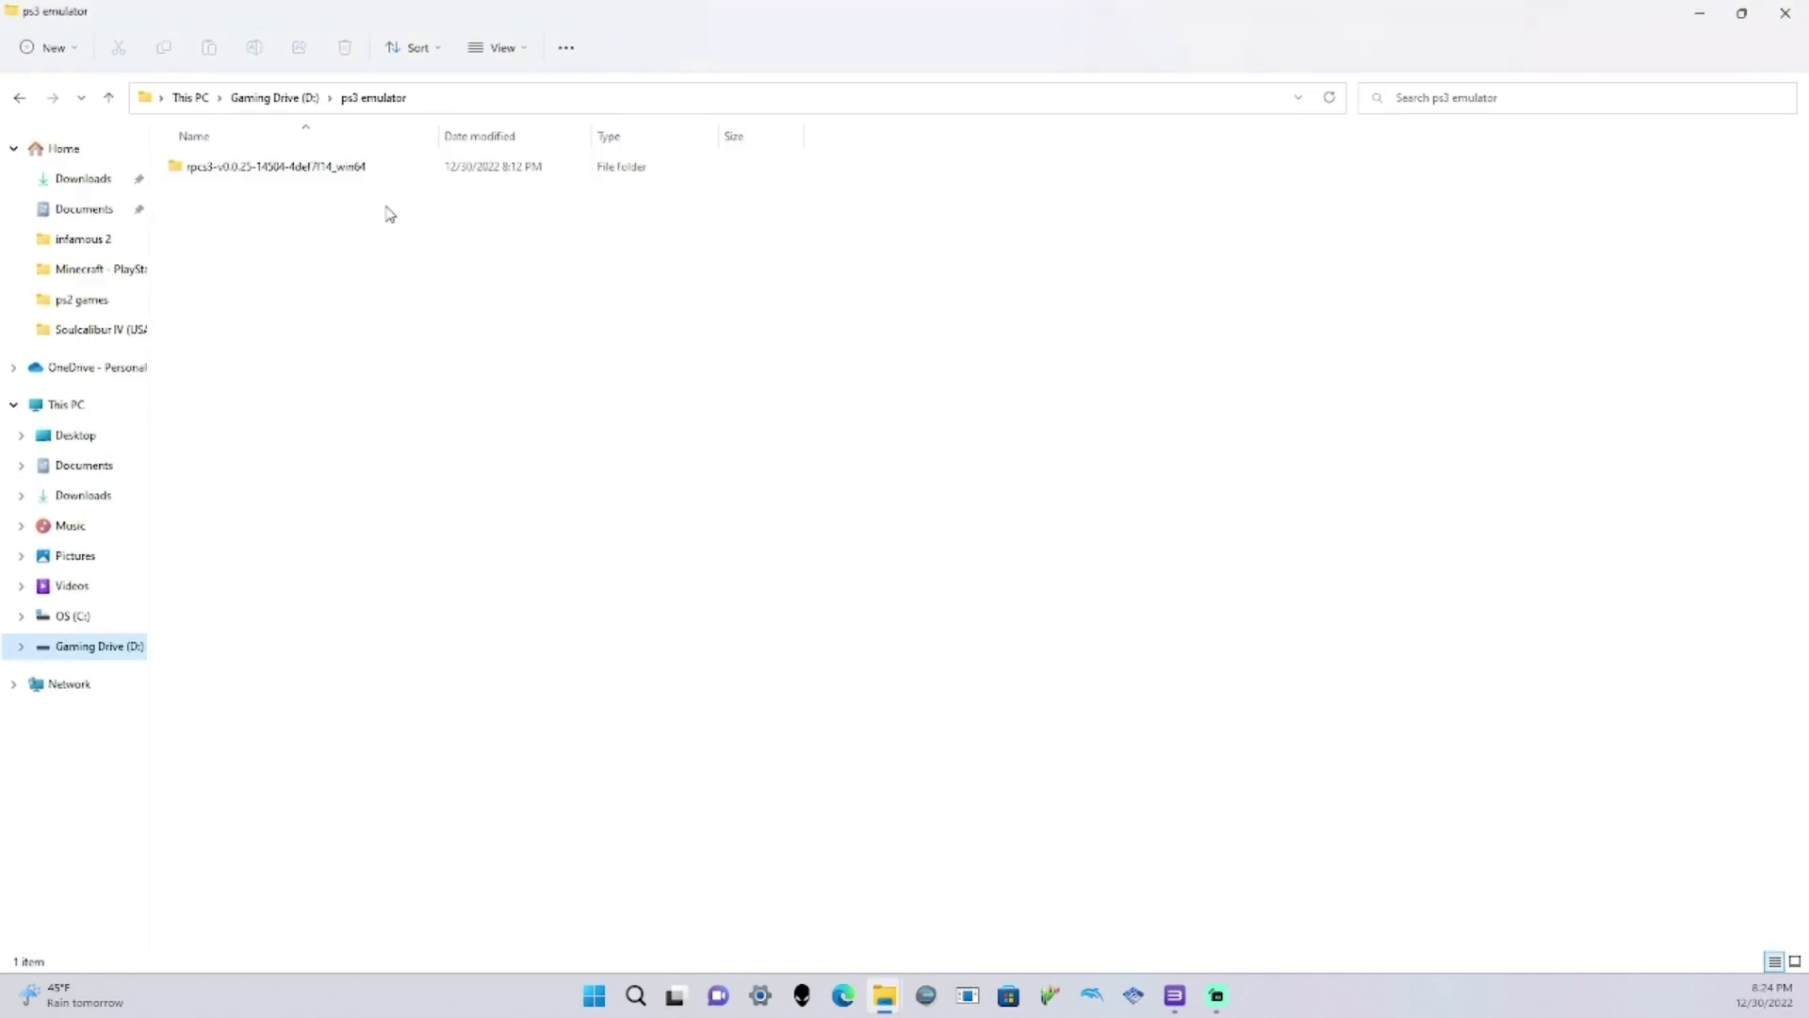
{"action": "left_click", "coordinate": [319, 175]}
{"action": "double_click", "coordinate": [320, 175]}
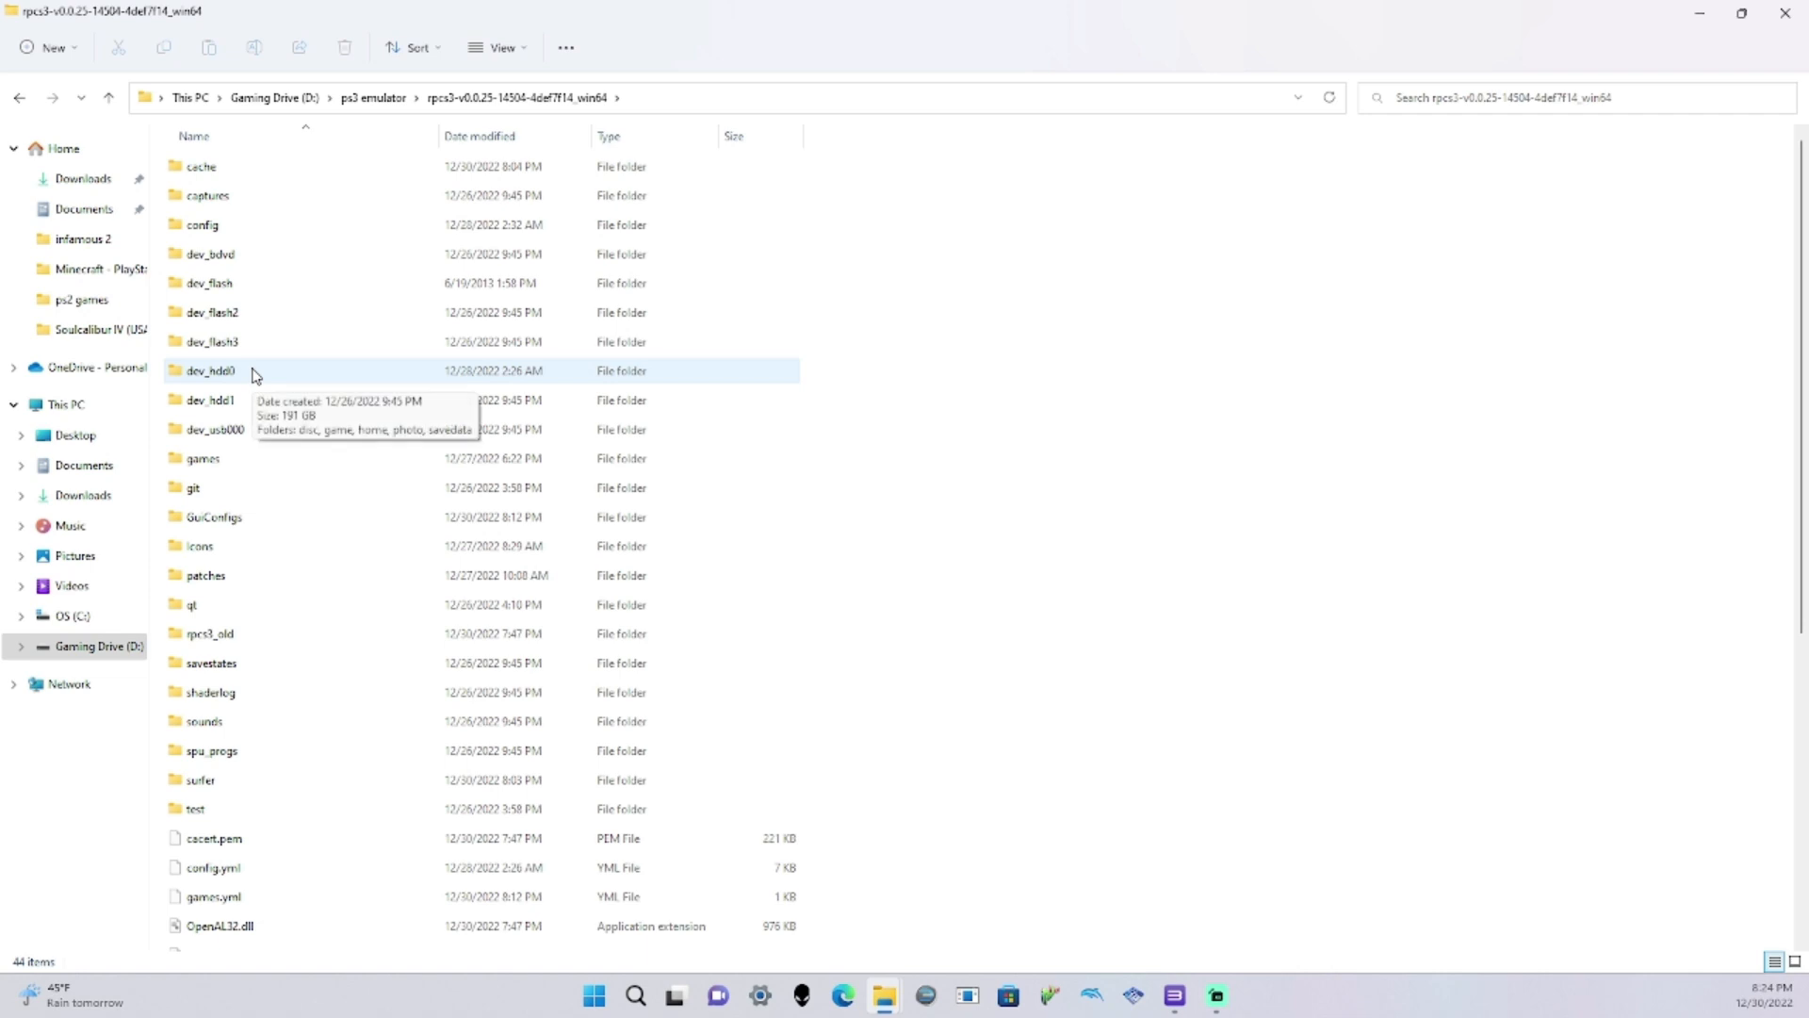
{"action": "double_click", "coordinate": [252, 374]}
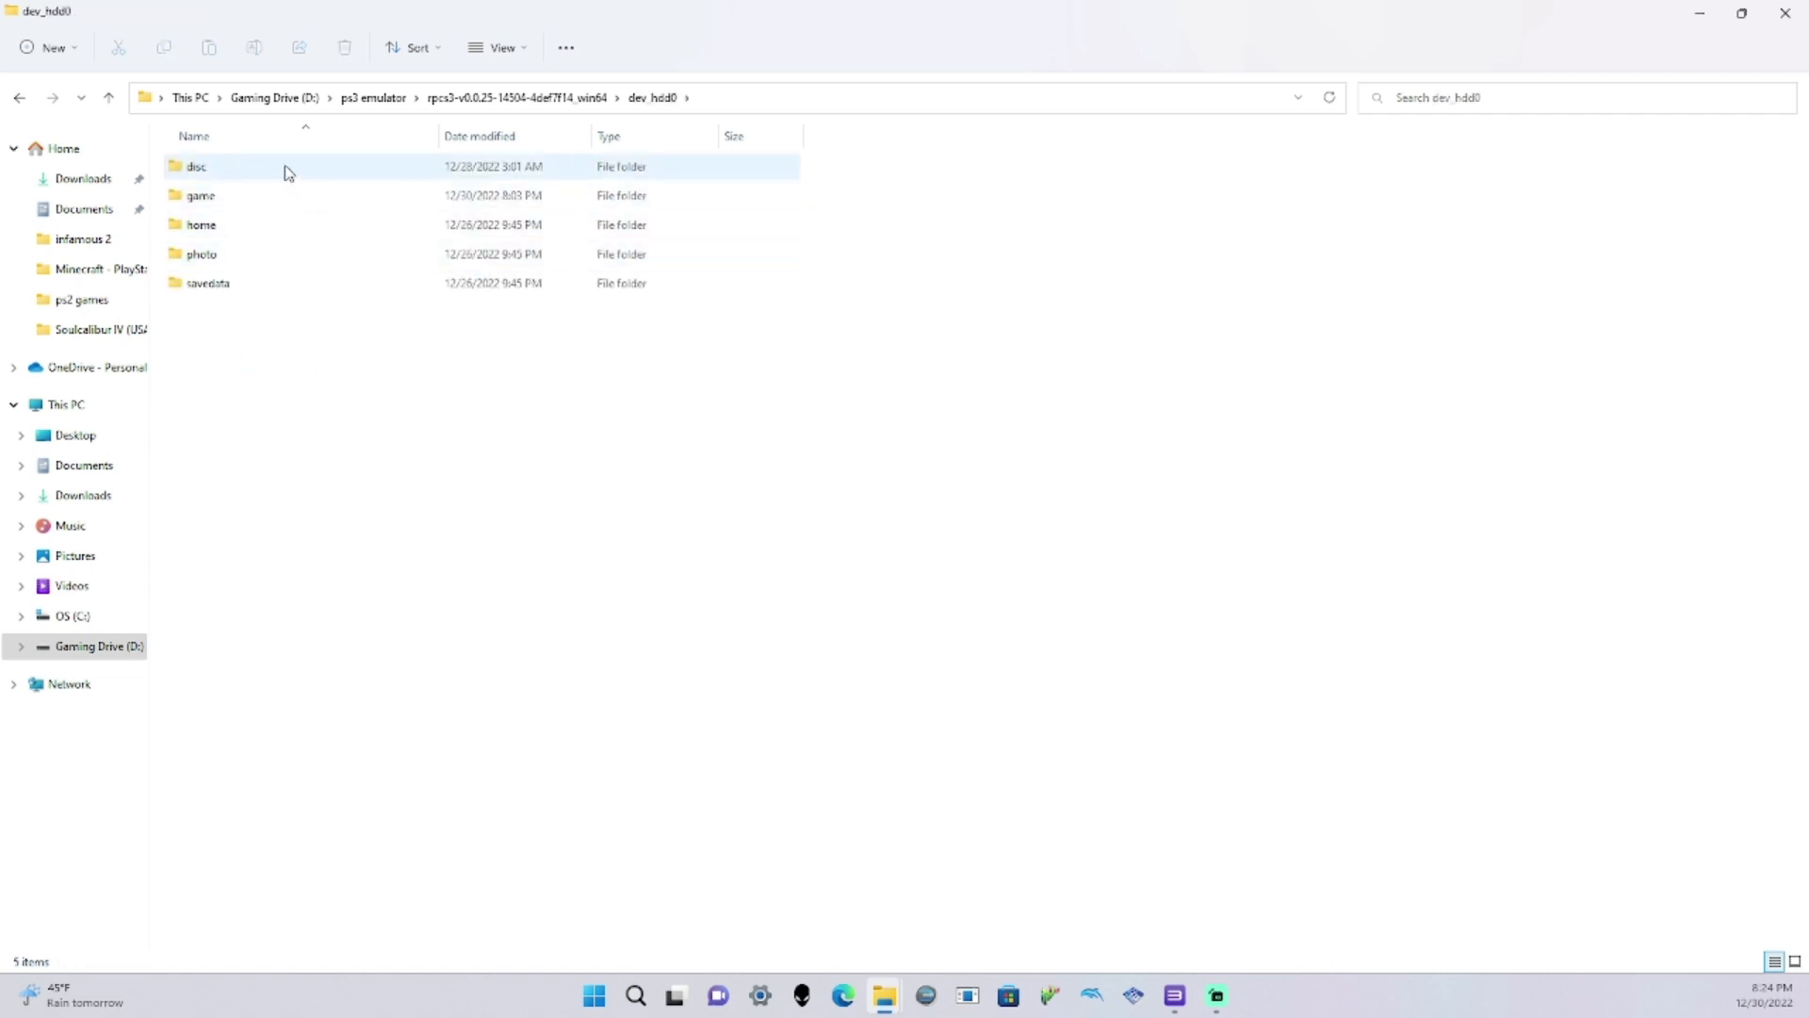
{"action": "double_click", "coordinate": [285, 169]}
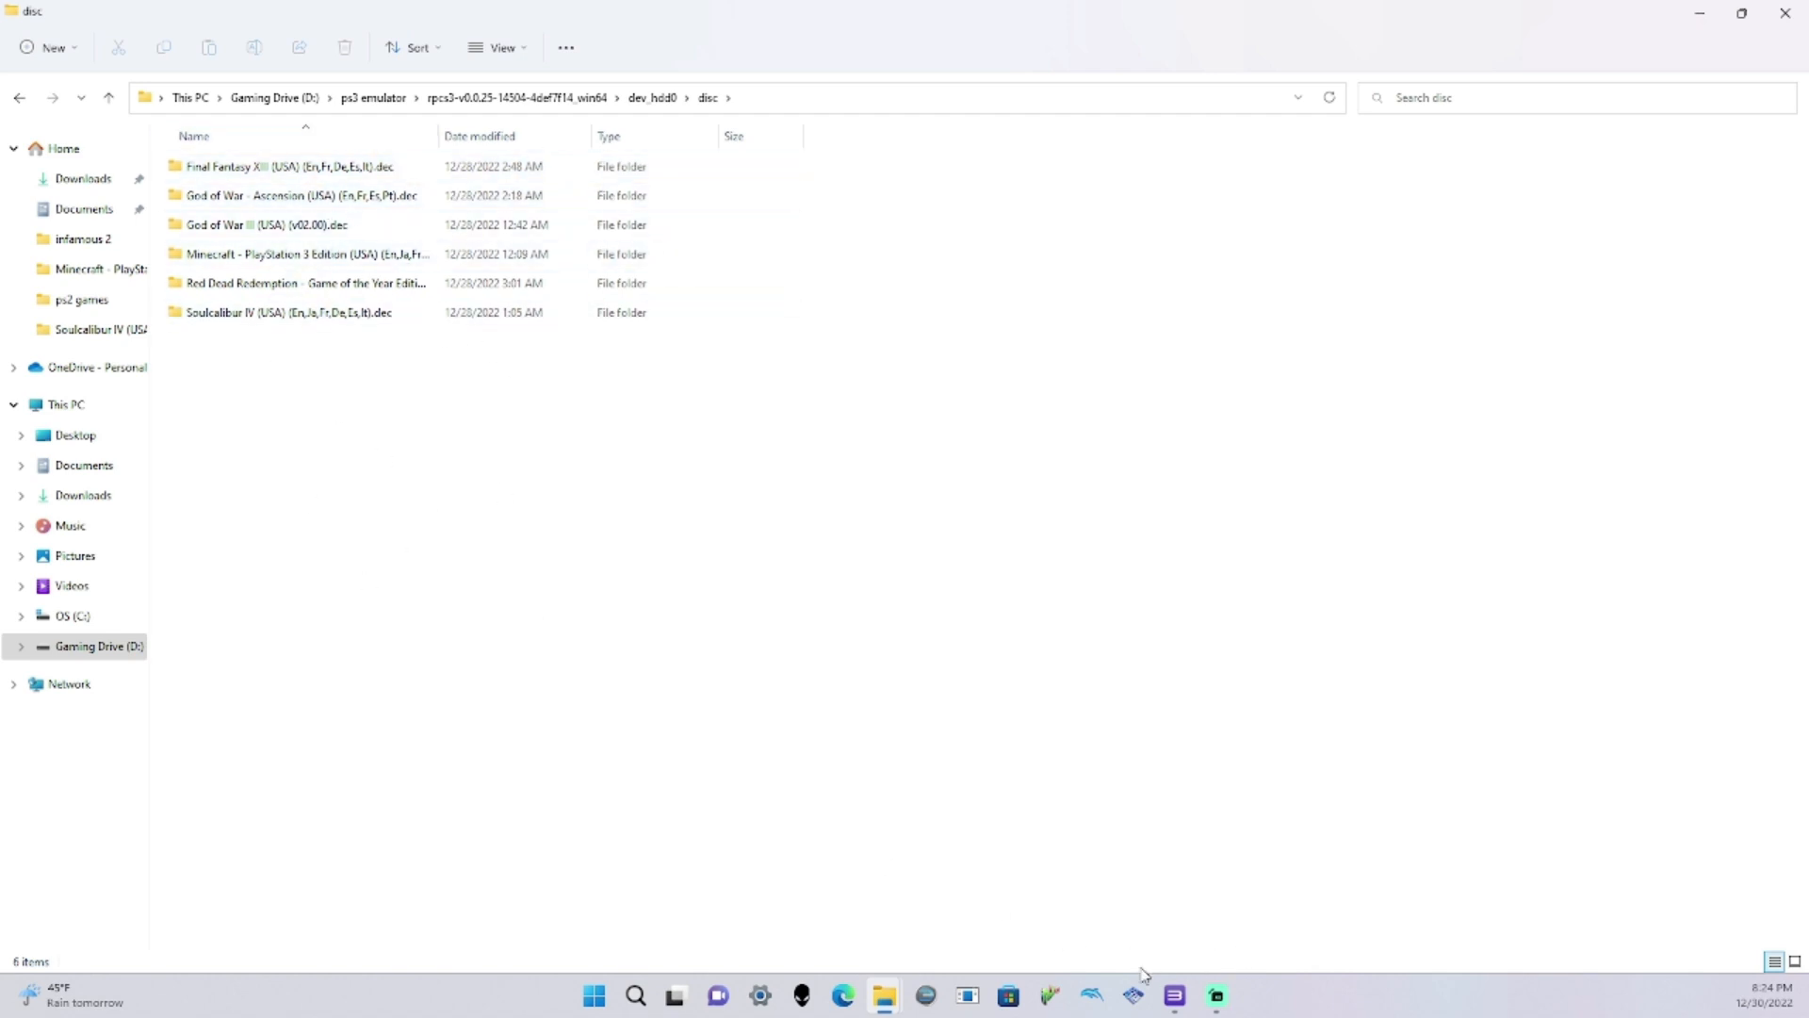
Bring up the Downloads folder in a smaller window and place it beside the game folders listed in disc
{"action": "mouse_move", "coordinate": [885, 996]}
{"action": "left_click", "coordinate": [1041, 868]}
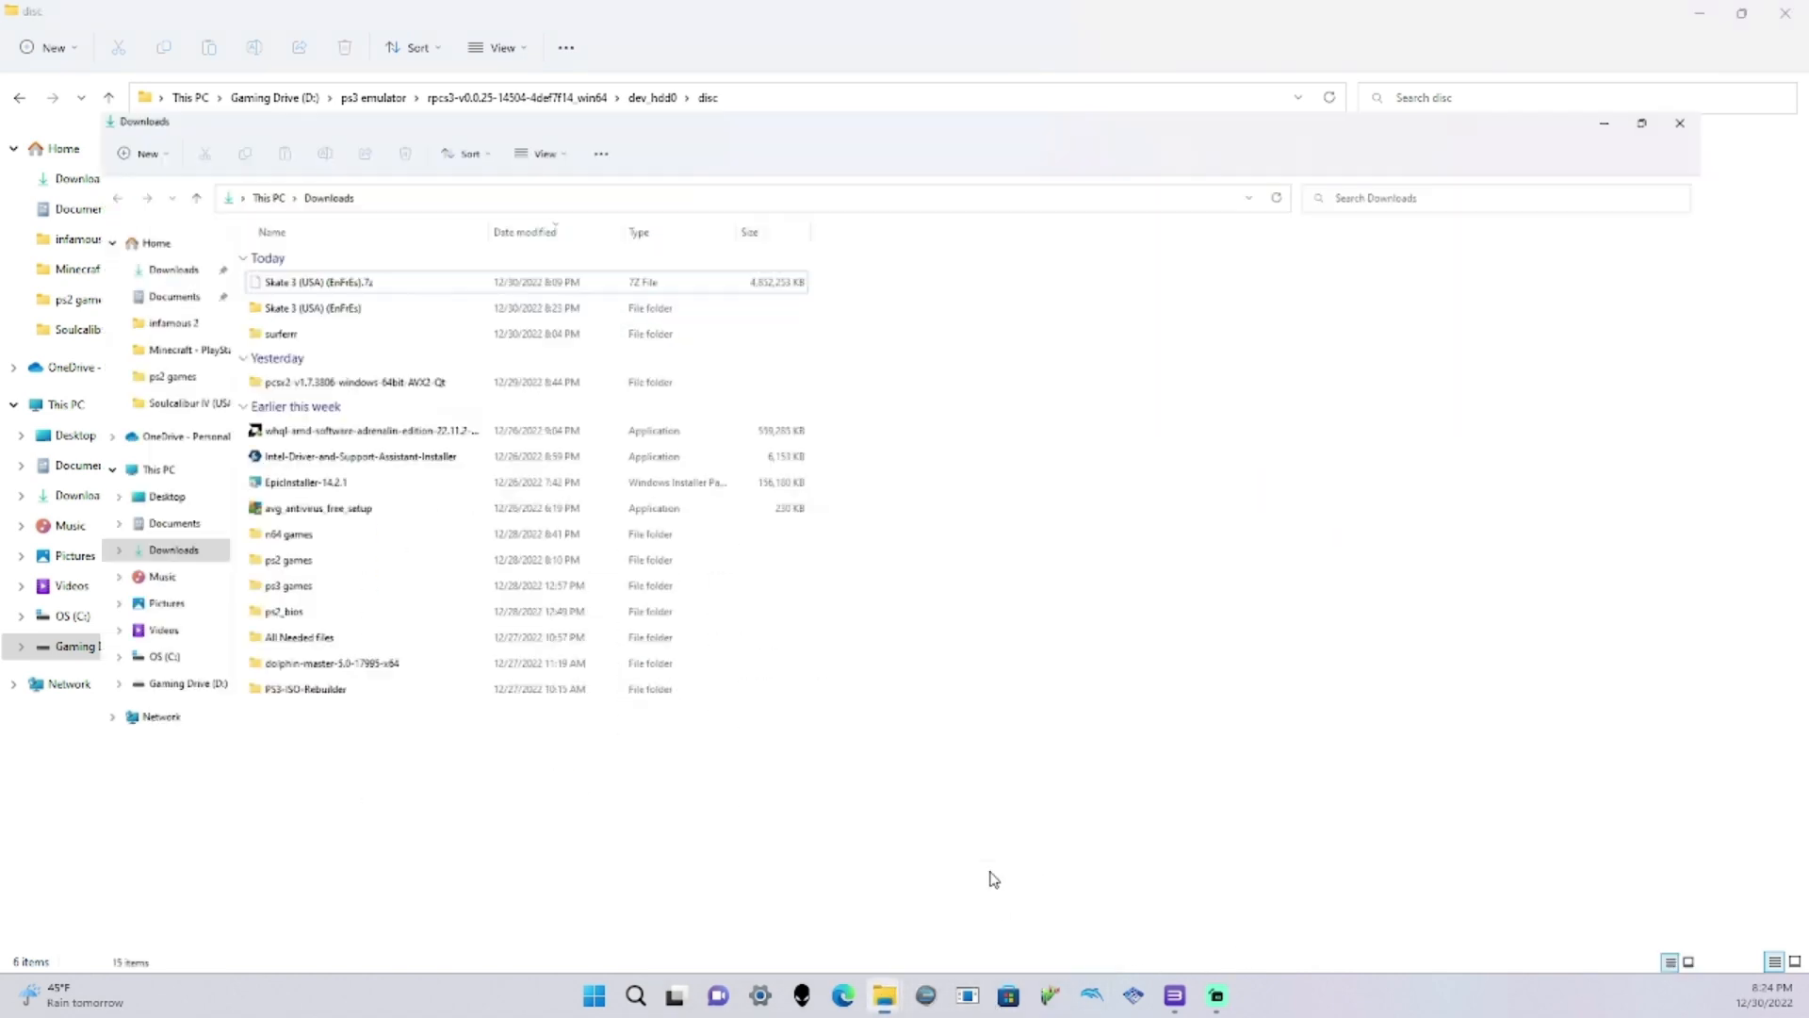
{"action": "left_click", "coordinate": [1740, 15]}
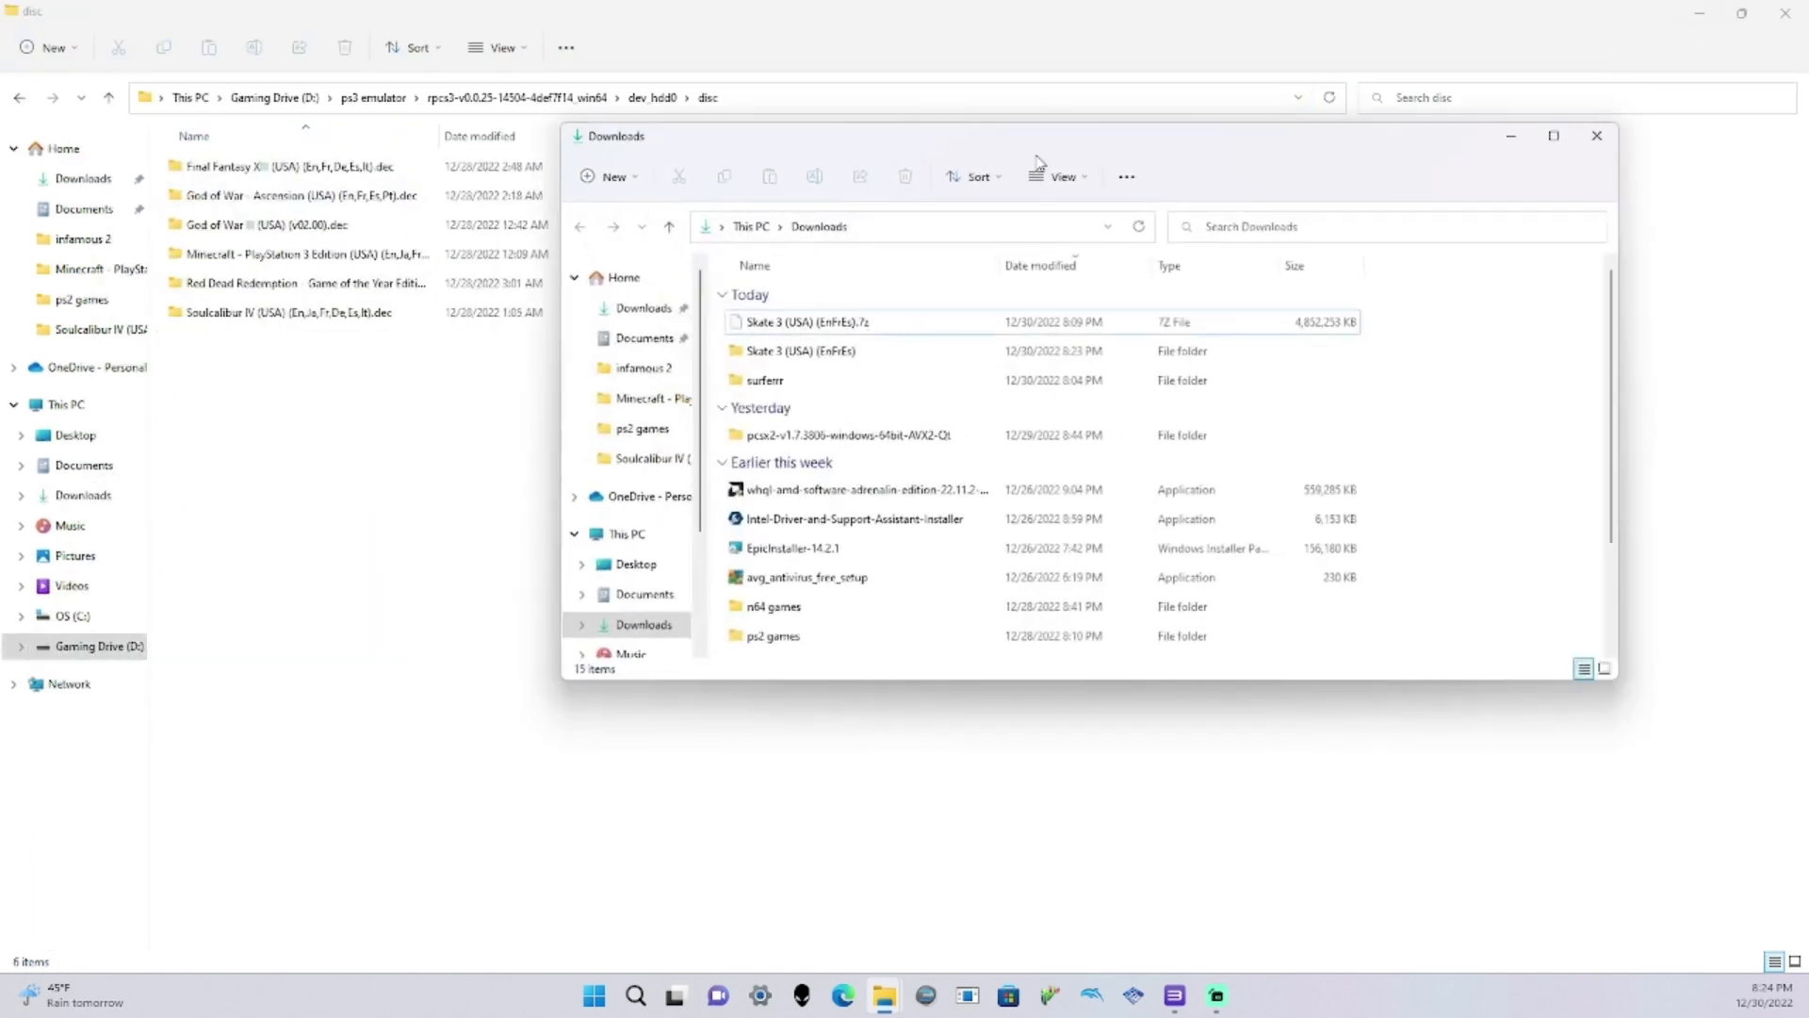
{"action": "left_click_drag", "start_coordinate": [1131, 141], "coordinate": [1236, 60]}
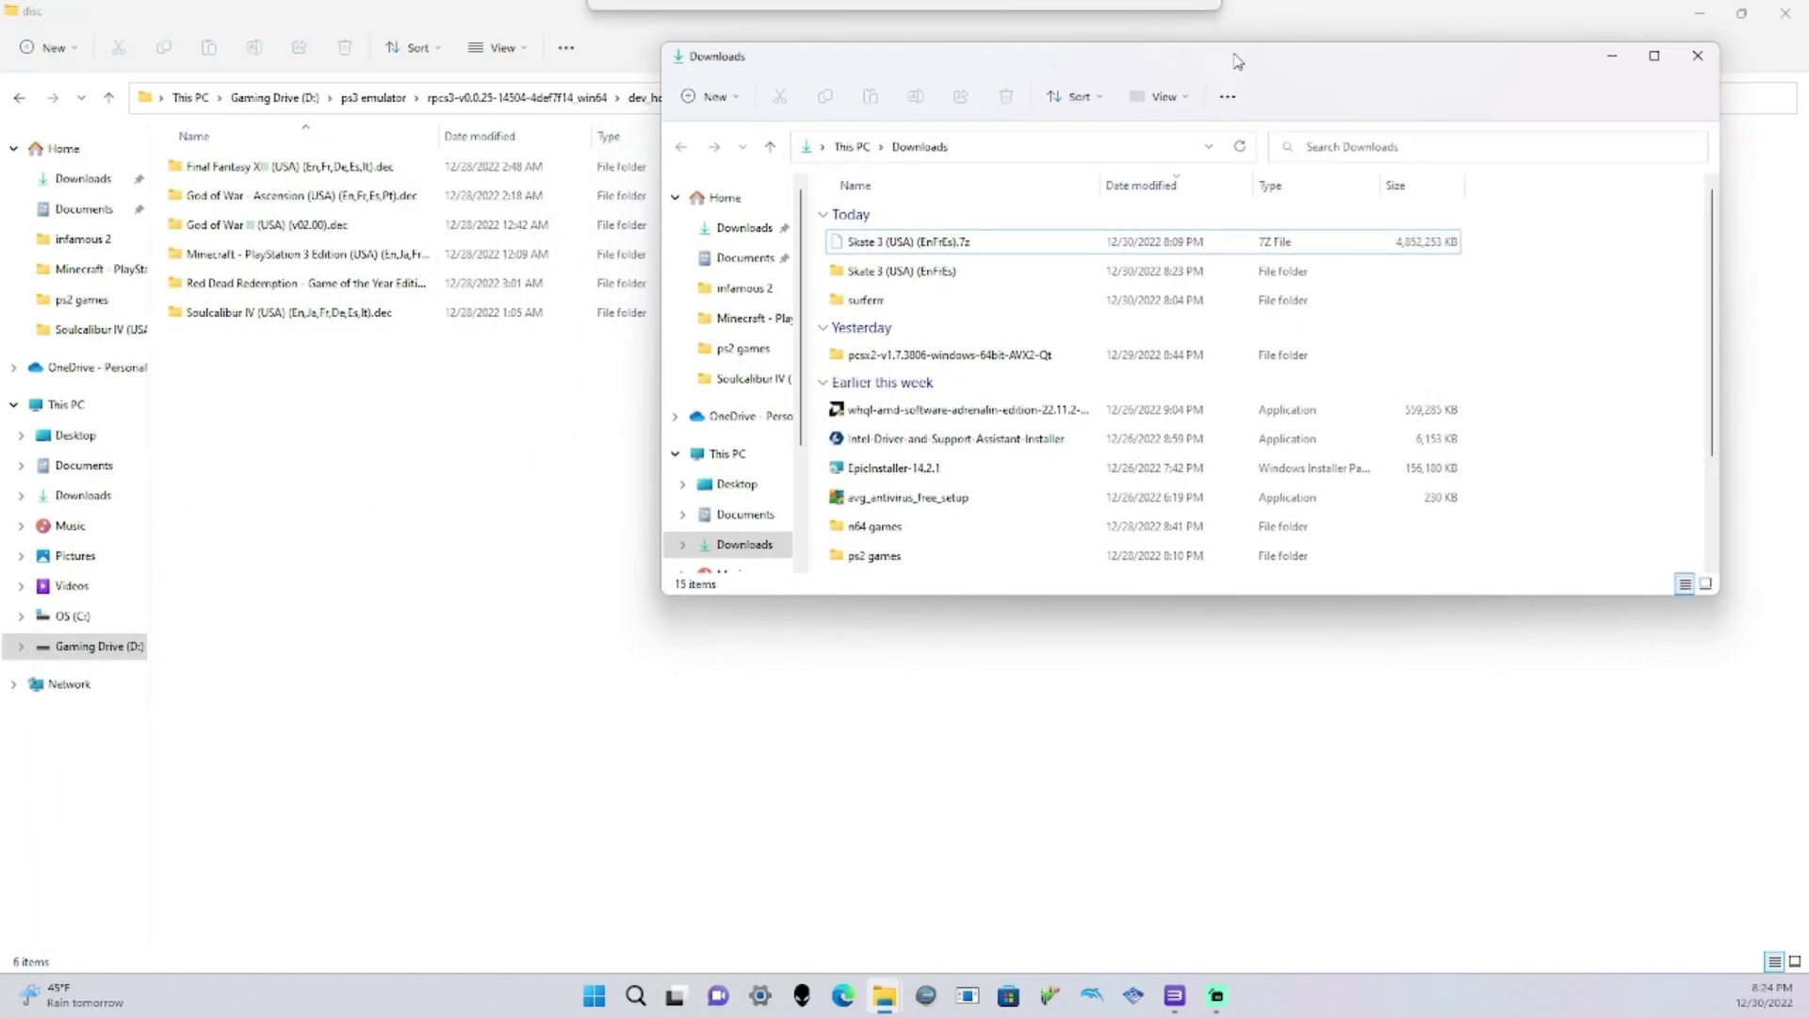
{"action": "left_click", "coordinate": [1172, 999]}
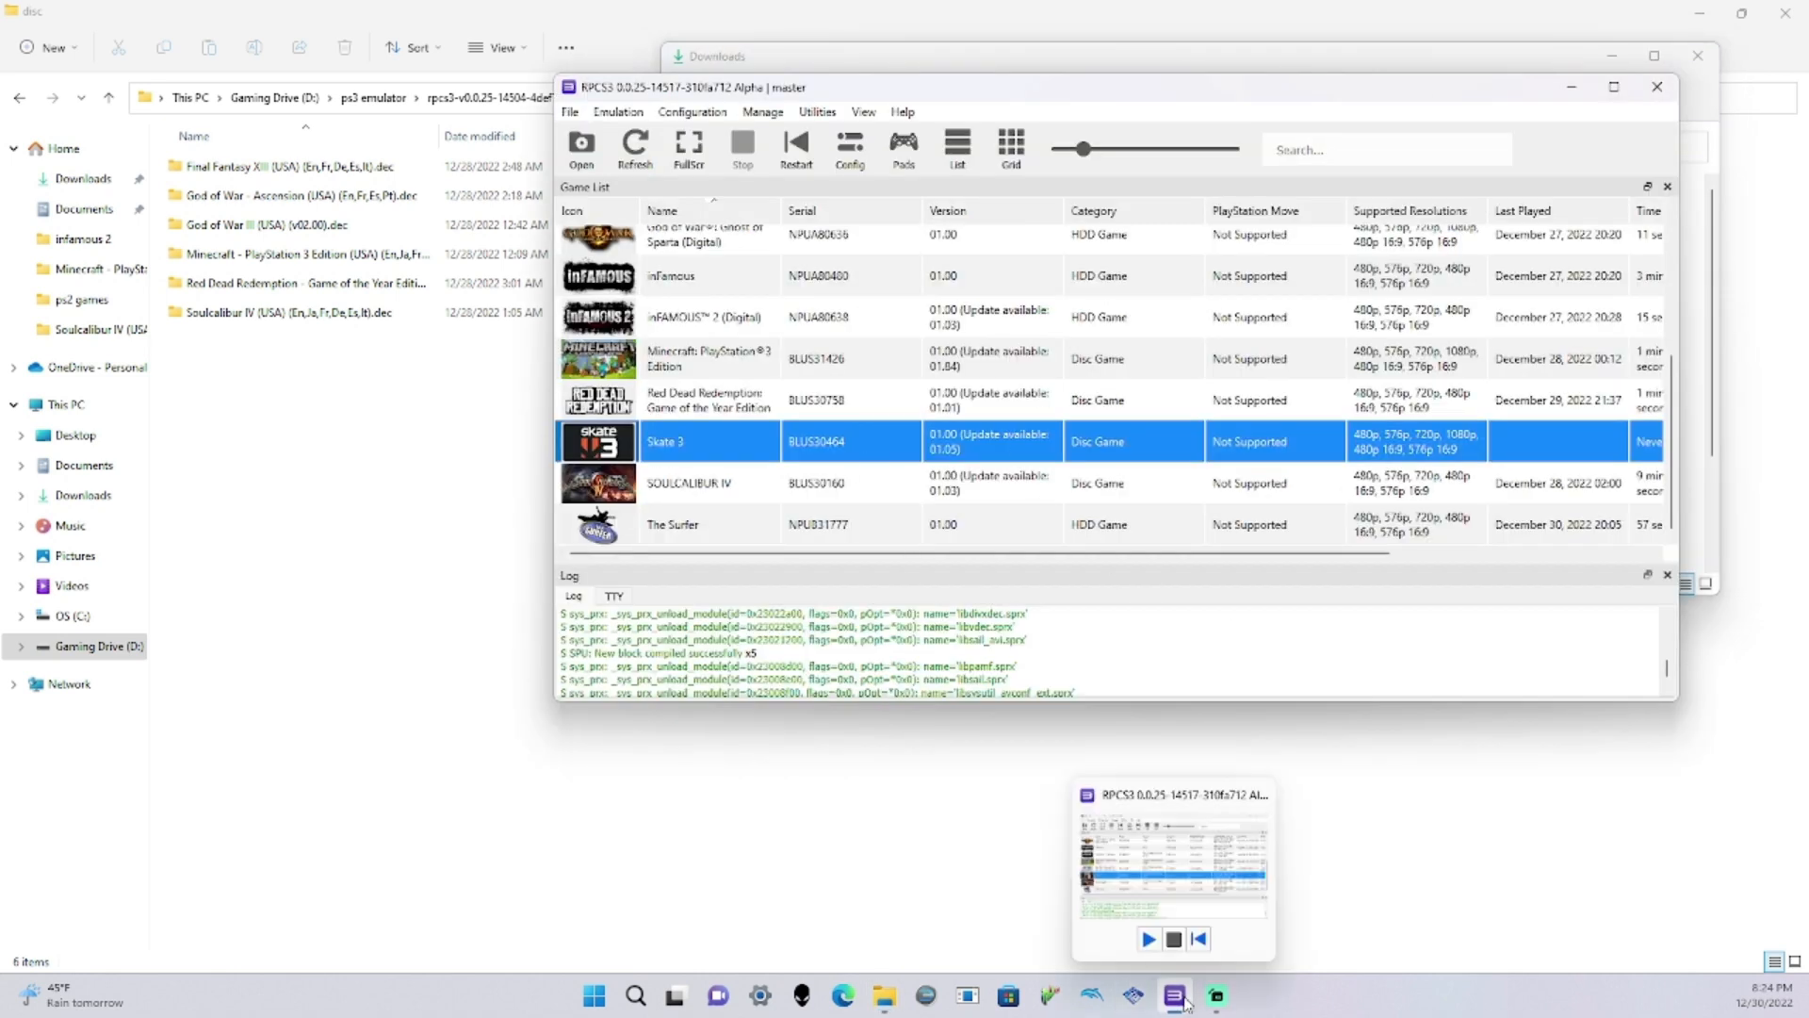
{"action": "left_click", "coordinate": [1182, 1000]}
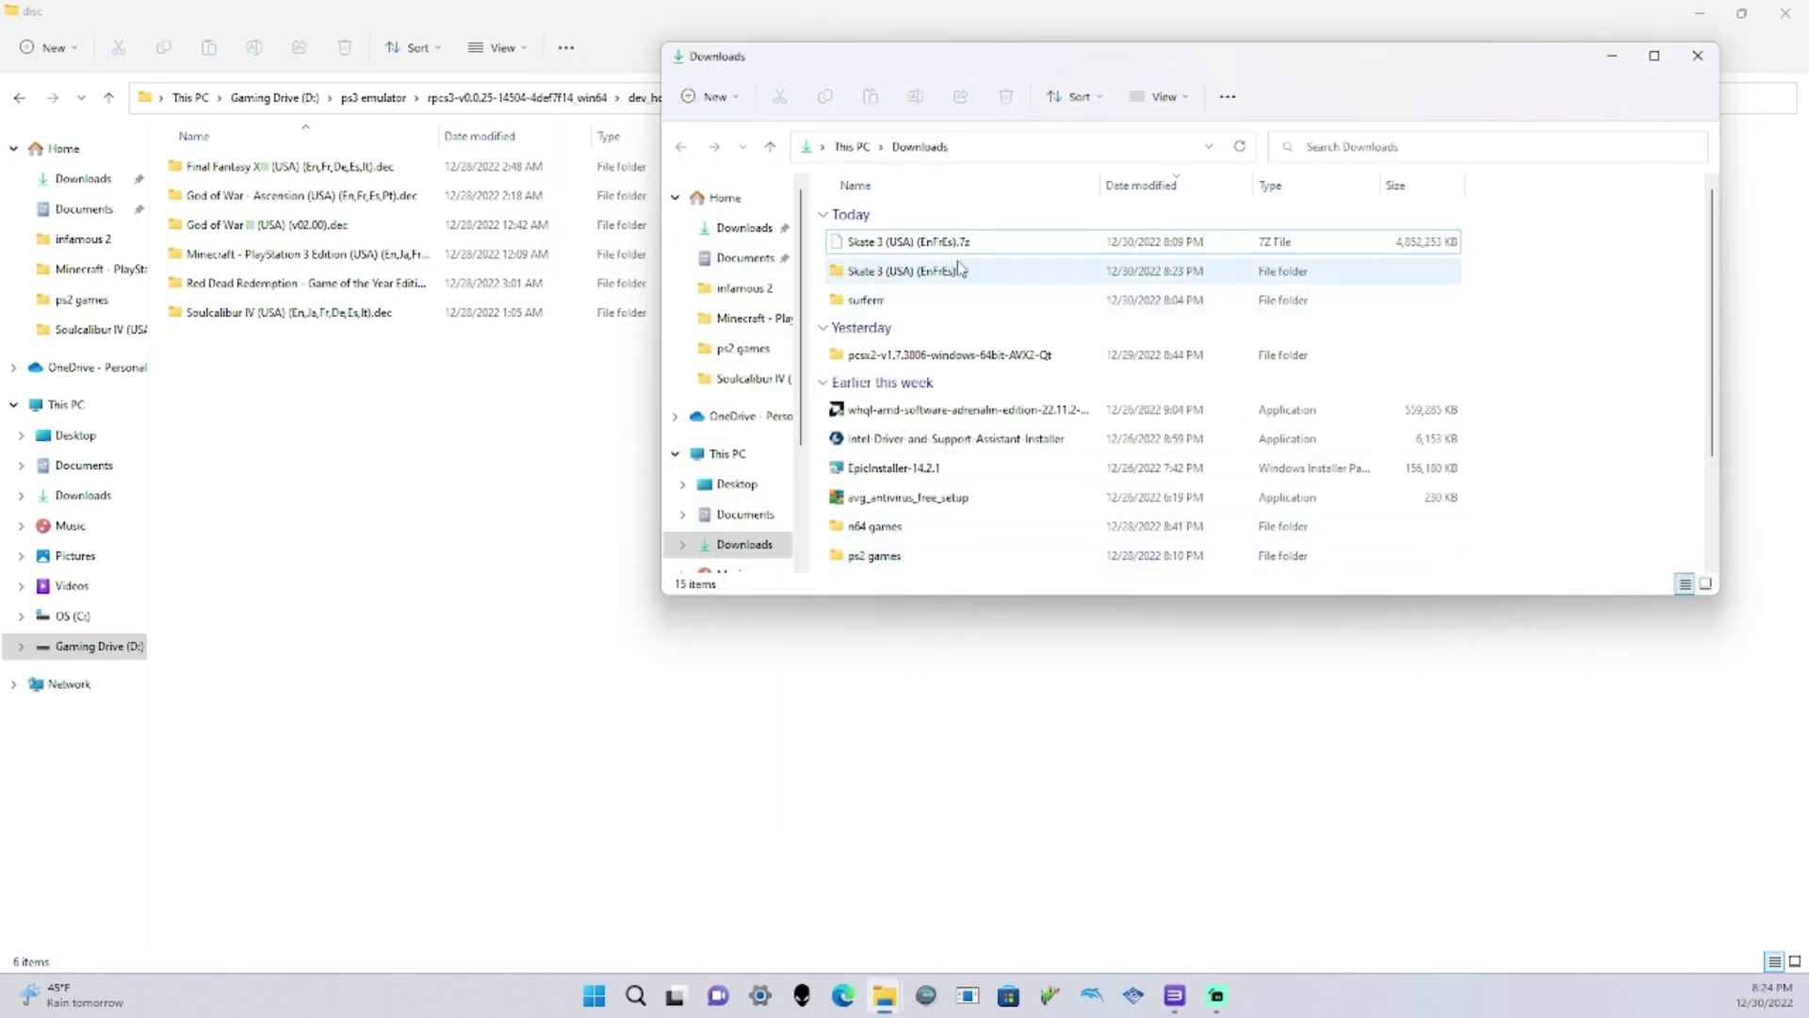
Copy the extracted Skate 3 (USA) (En,Fr,Es).dec folder from the Skate 3 download folder into RPCS3's disc folder
{"action": "mouse_move", "coordinate": [959, 269]}
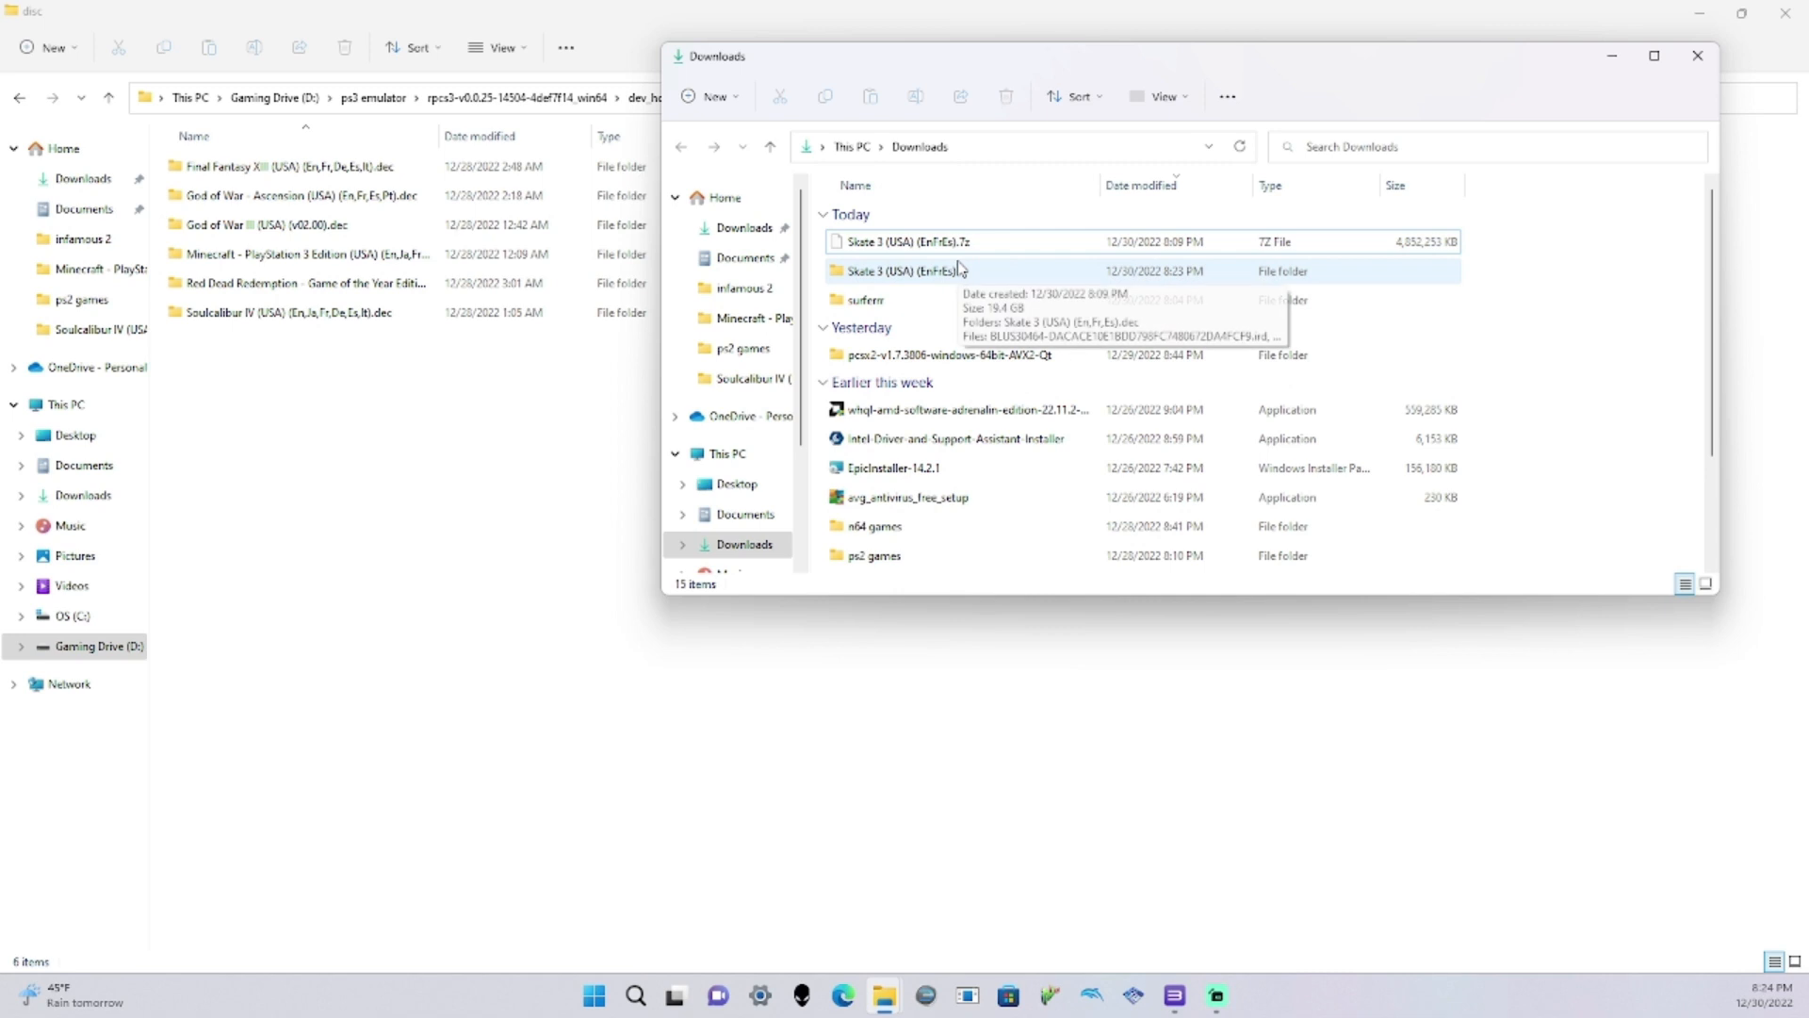
{"action": "double_click", "coordinate": [1027, 270]}
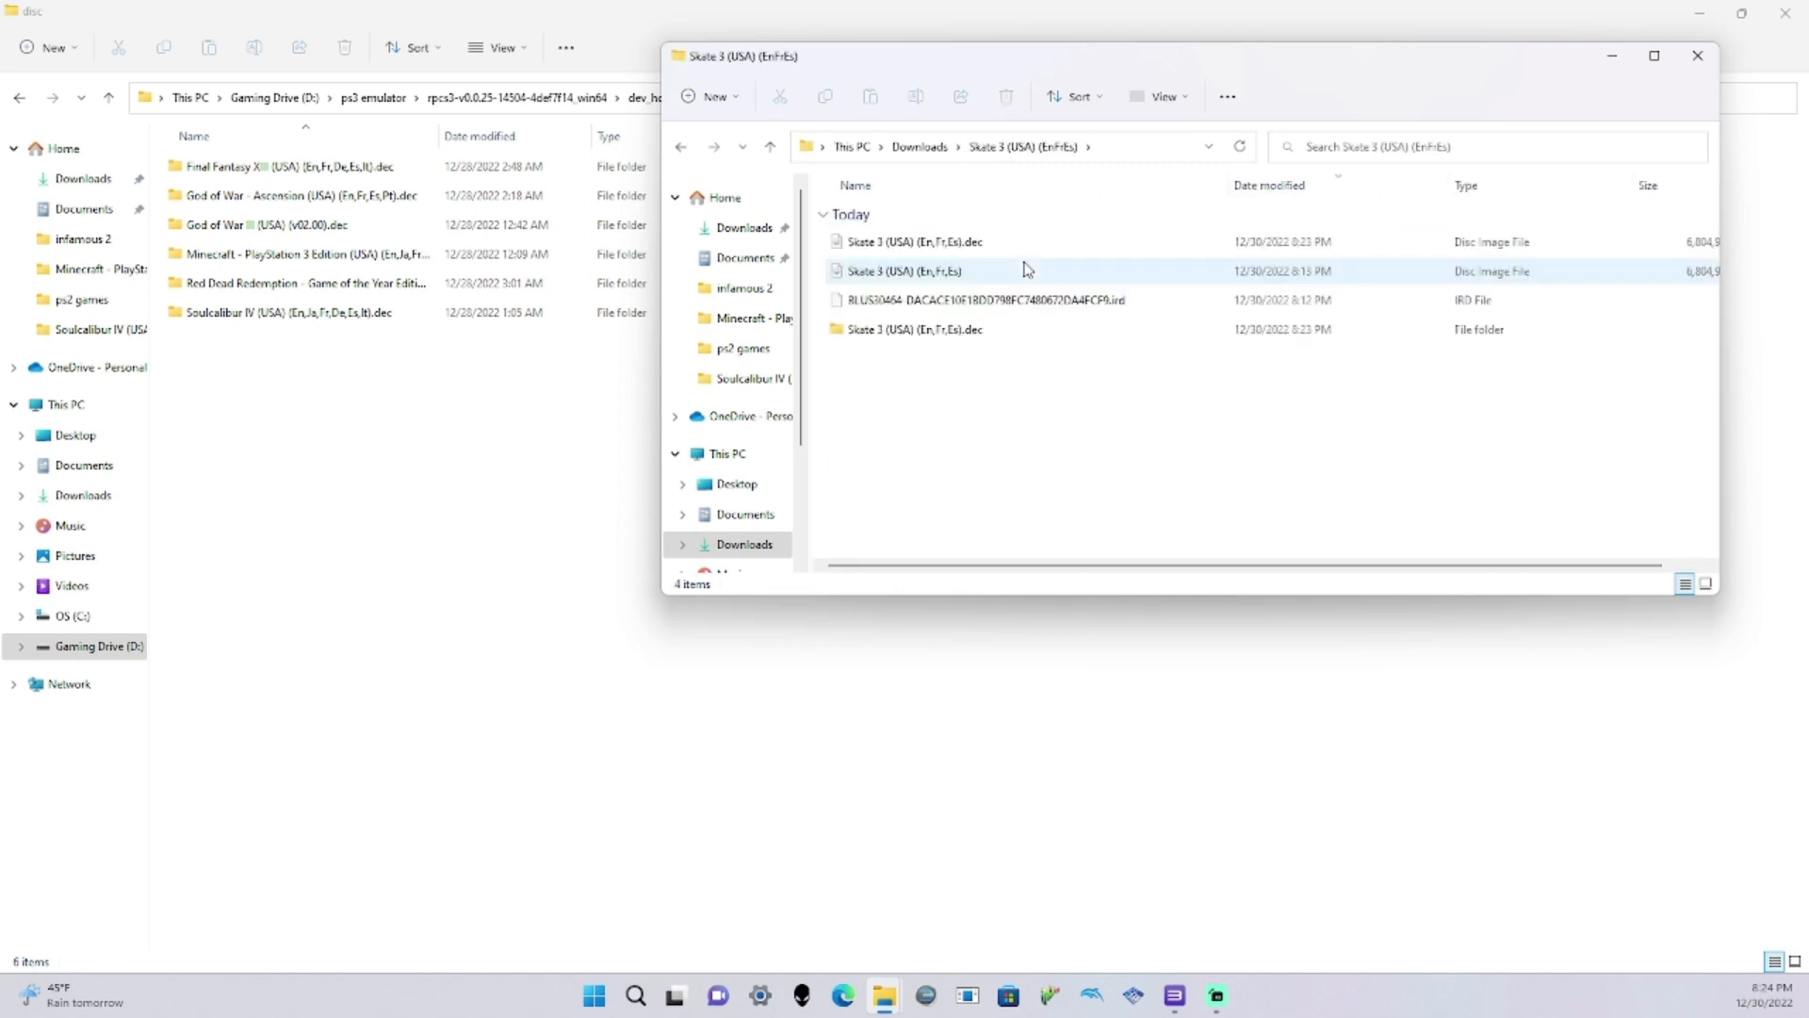
{"action": "left_click", "coordinate": [962, 337]}
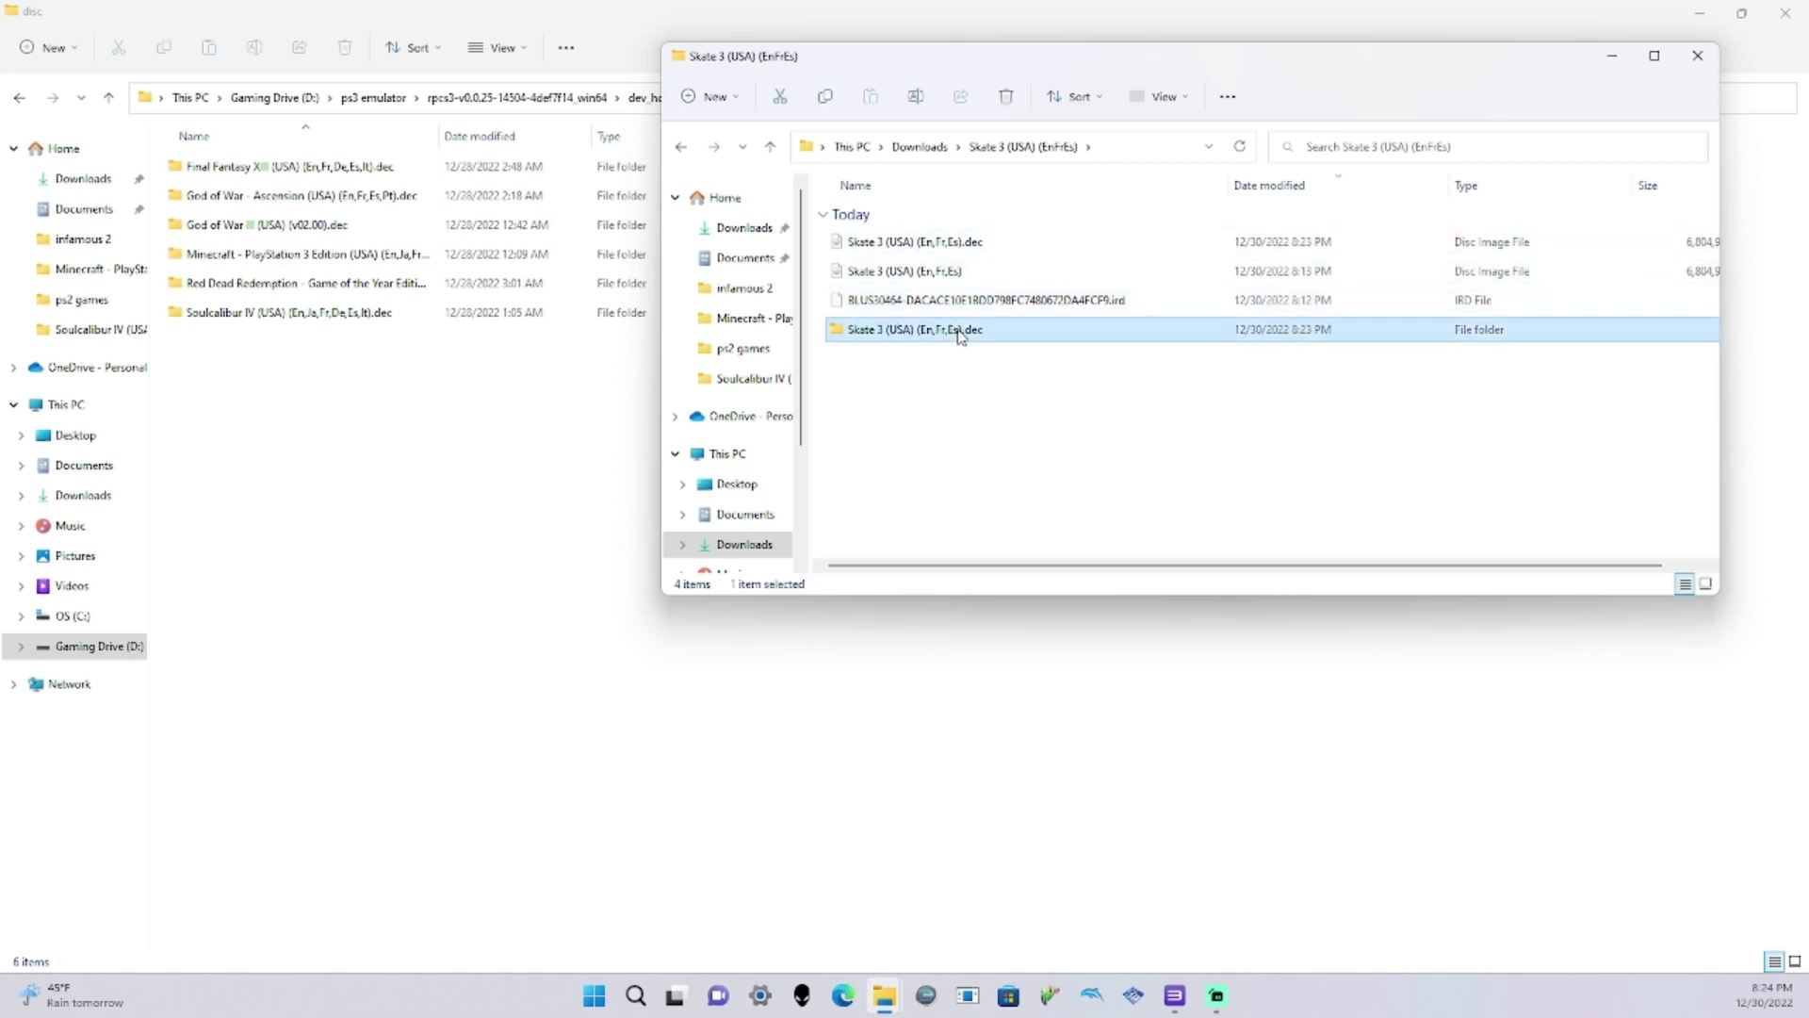
{"action": "left_click_drag", "start_coordinate": [961, 337], "coordinate": [240, 438]}
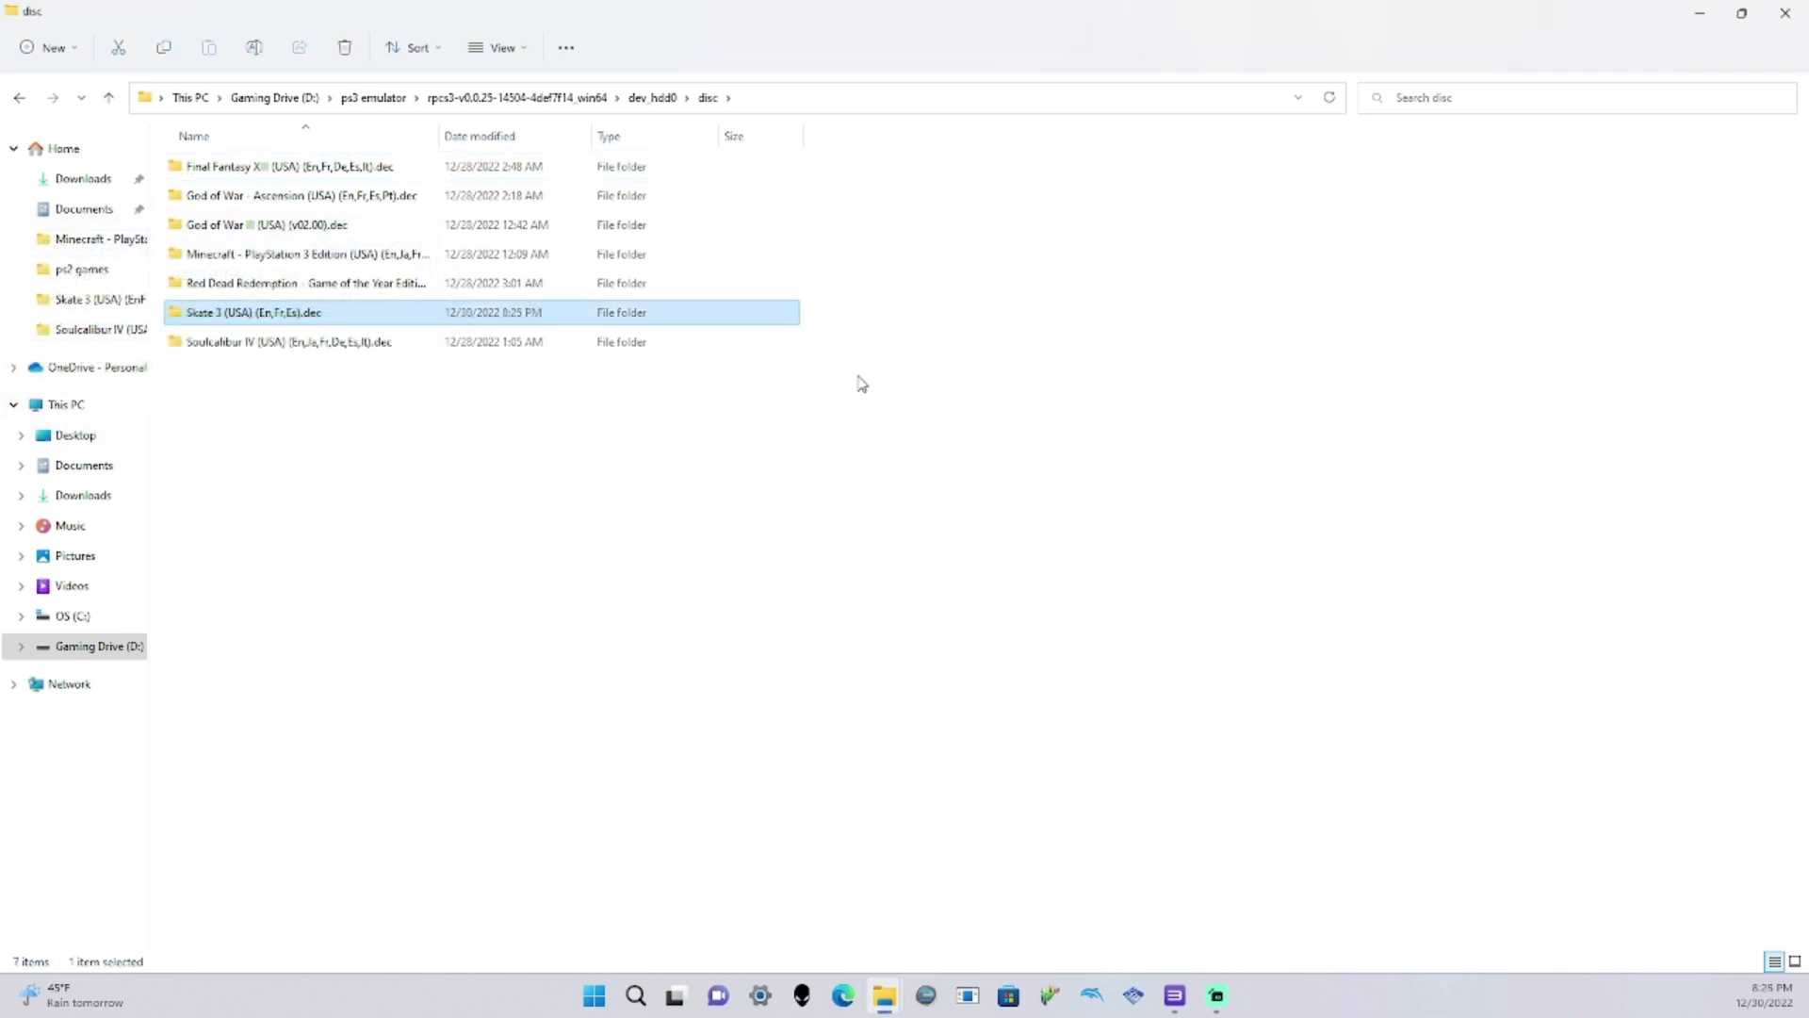
Switch to RPCS3, find Skate 3 (BLUS30464) in the game list and boot it
{"action": "left_click", "coordinate": [1175, 998]}
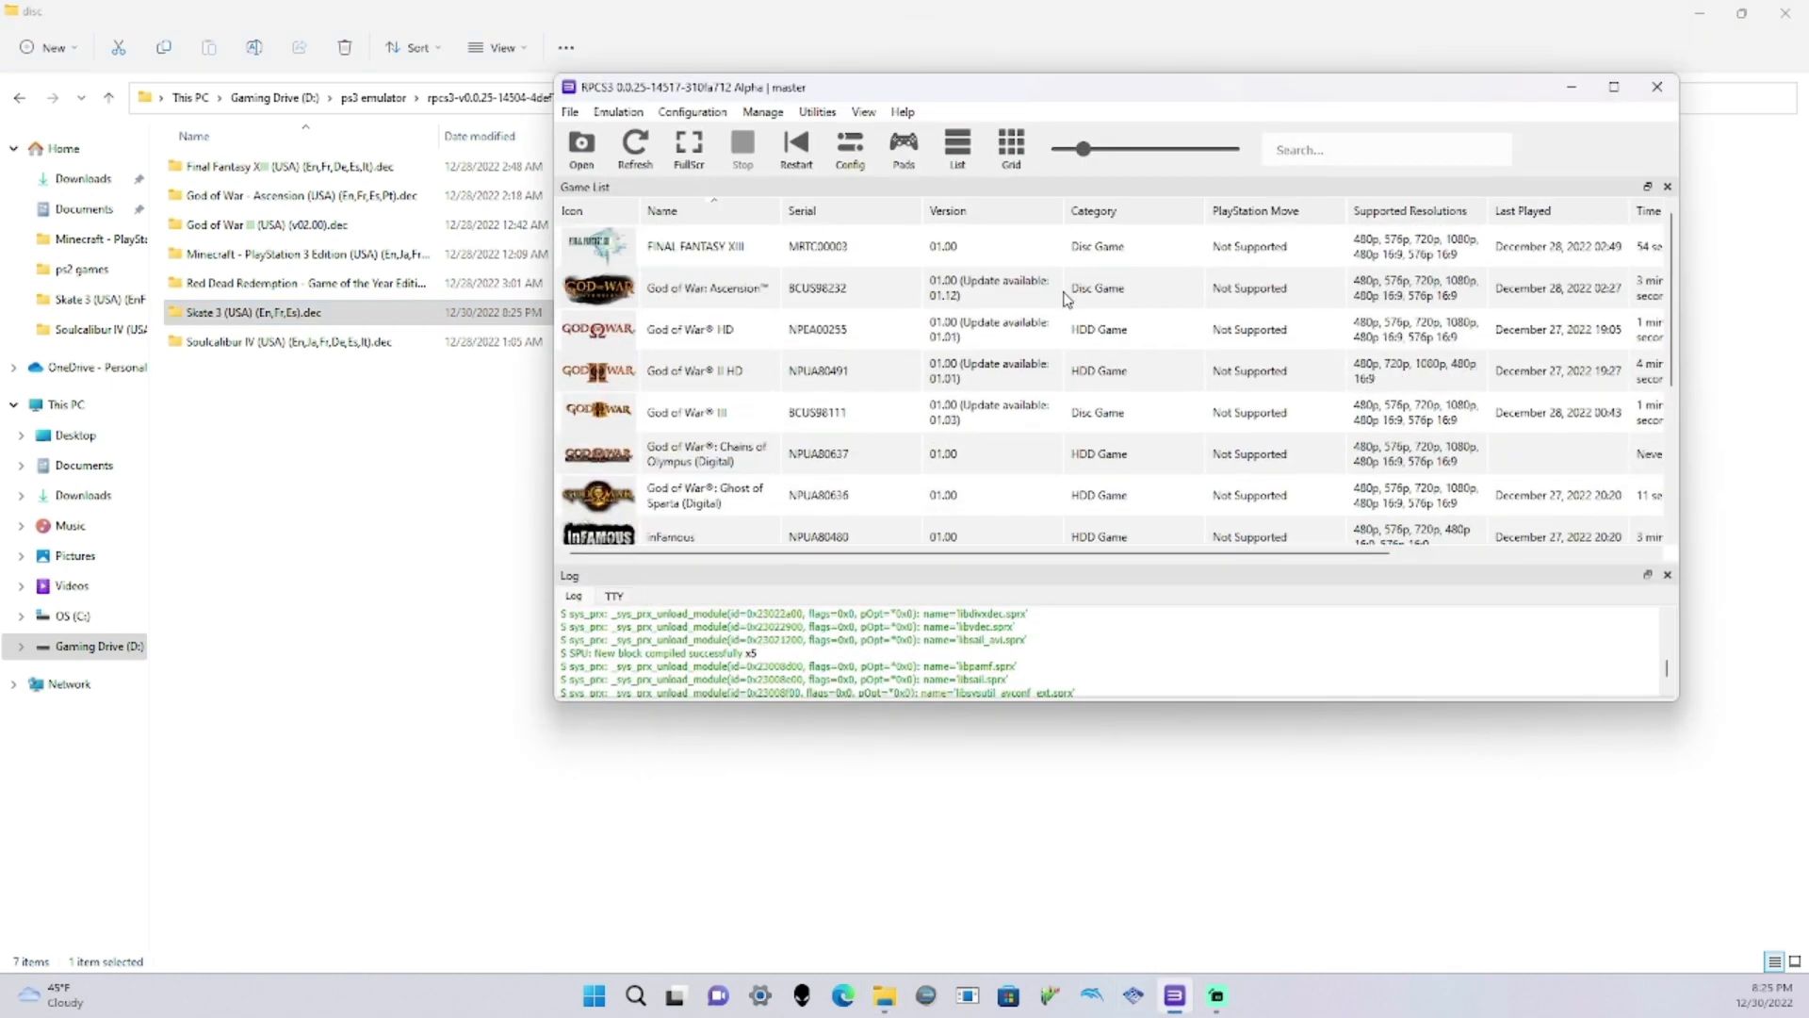
{"action": "scroll", "coordinate": [772, 459], "scroll_direction": "down", "scroll_amount": 3}
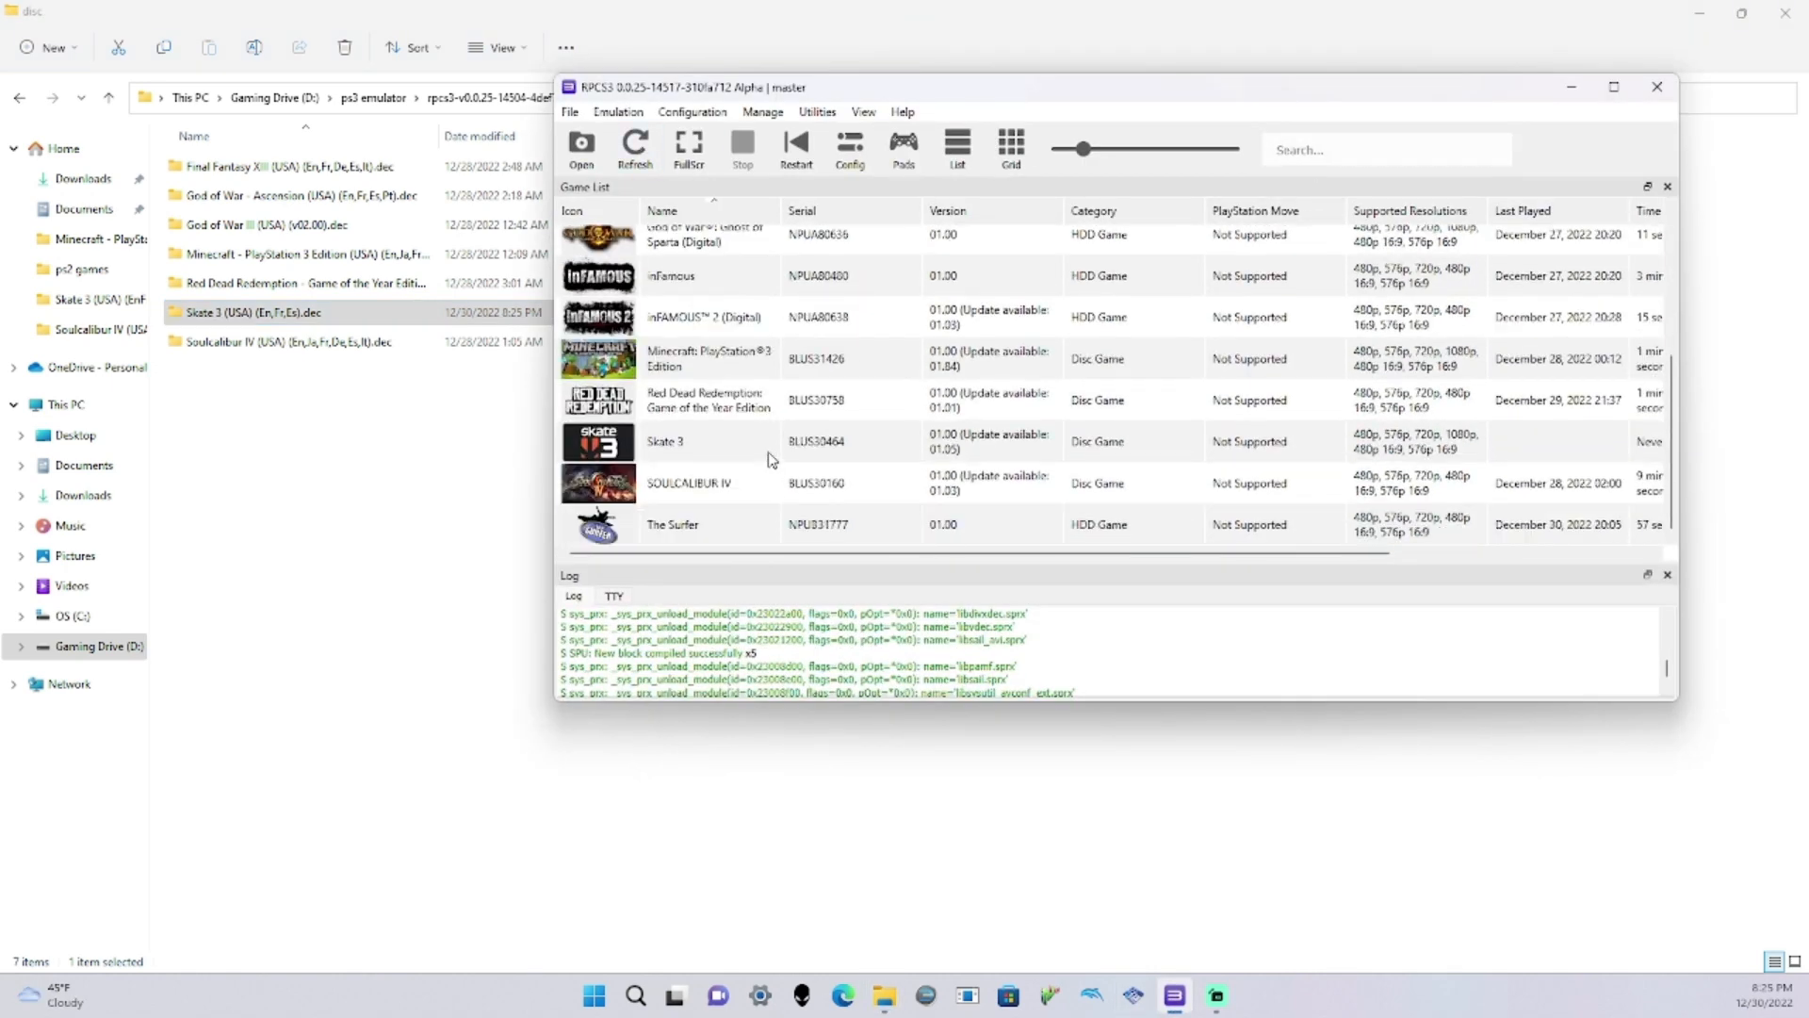
{"action": "left_click", "coordinate": [756, 446]}
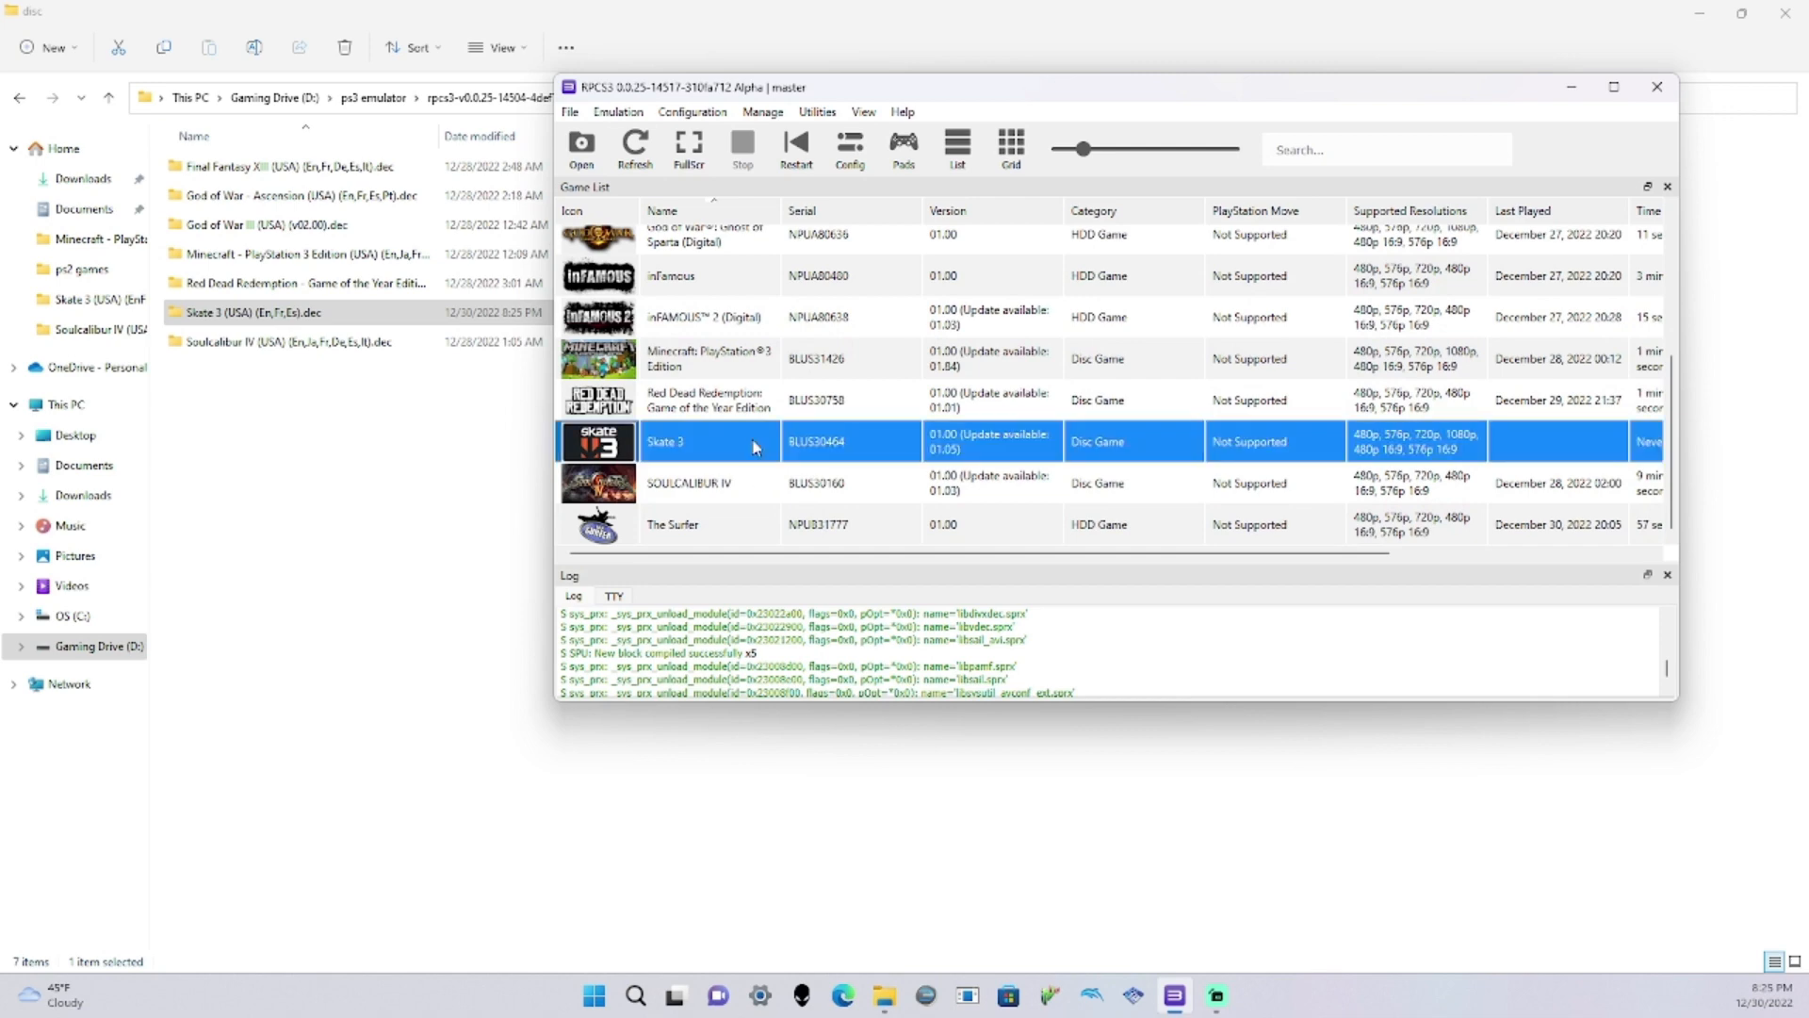
{"action": "double_click", "coordinate": [947, 450]}
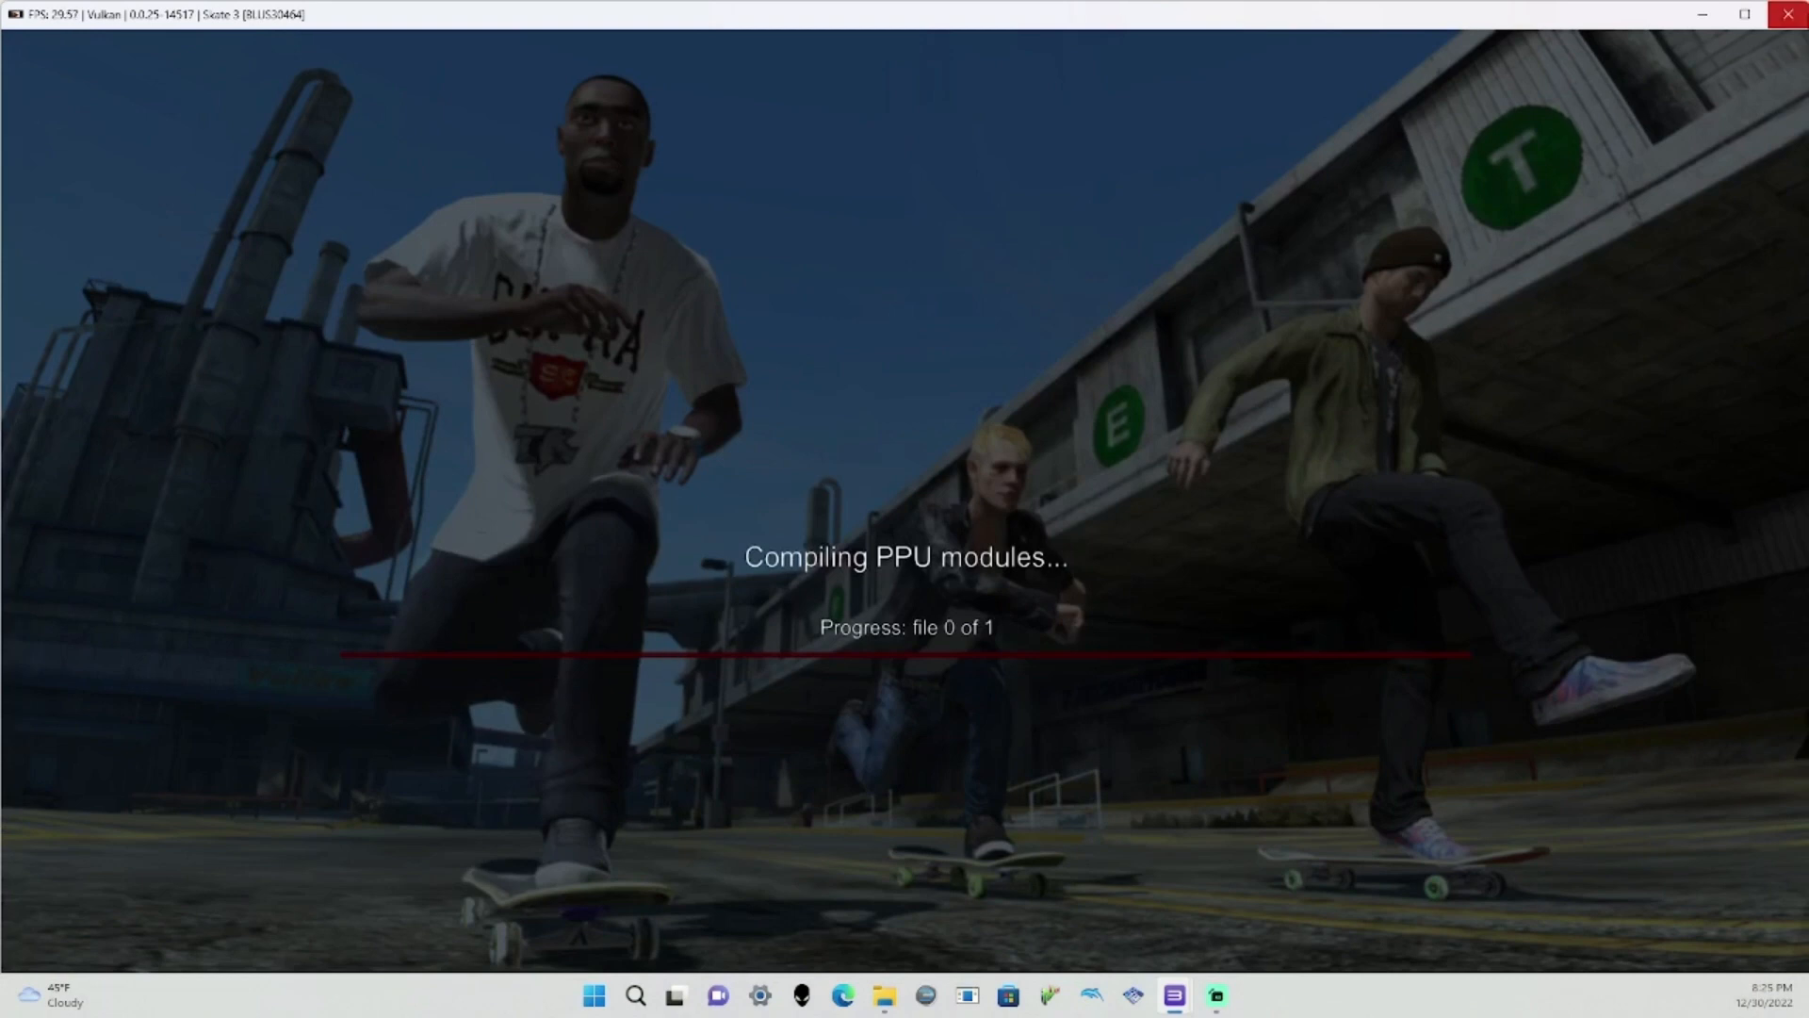
{"action": "left_click", "coordinate": [1793, 33]}
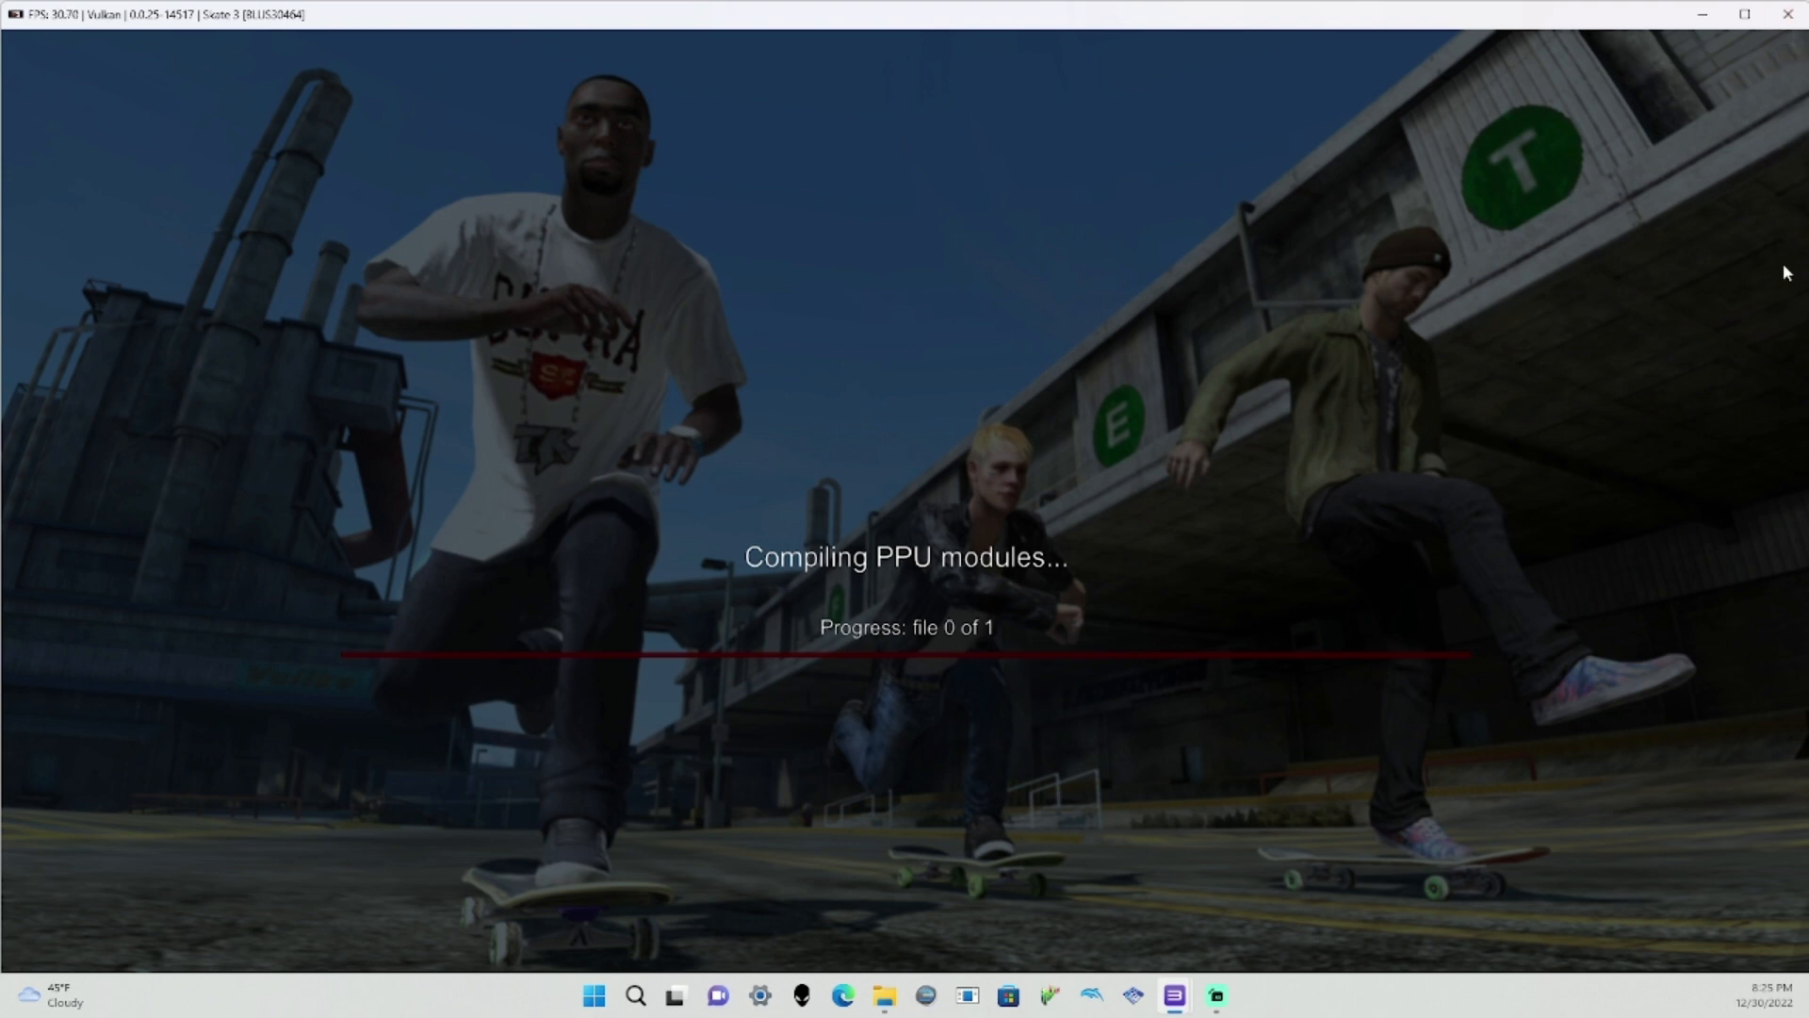